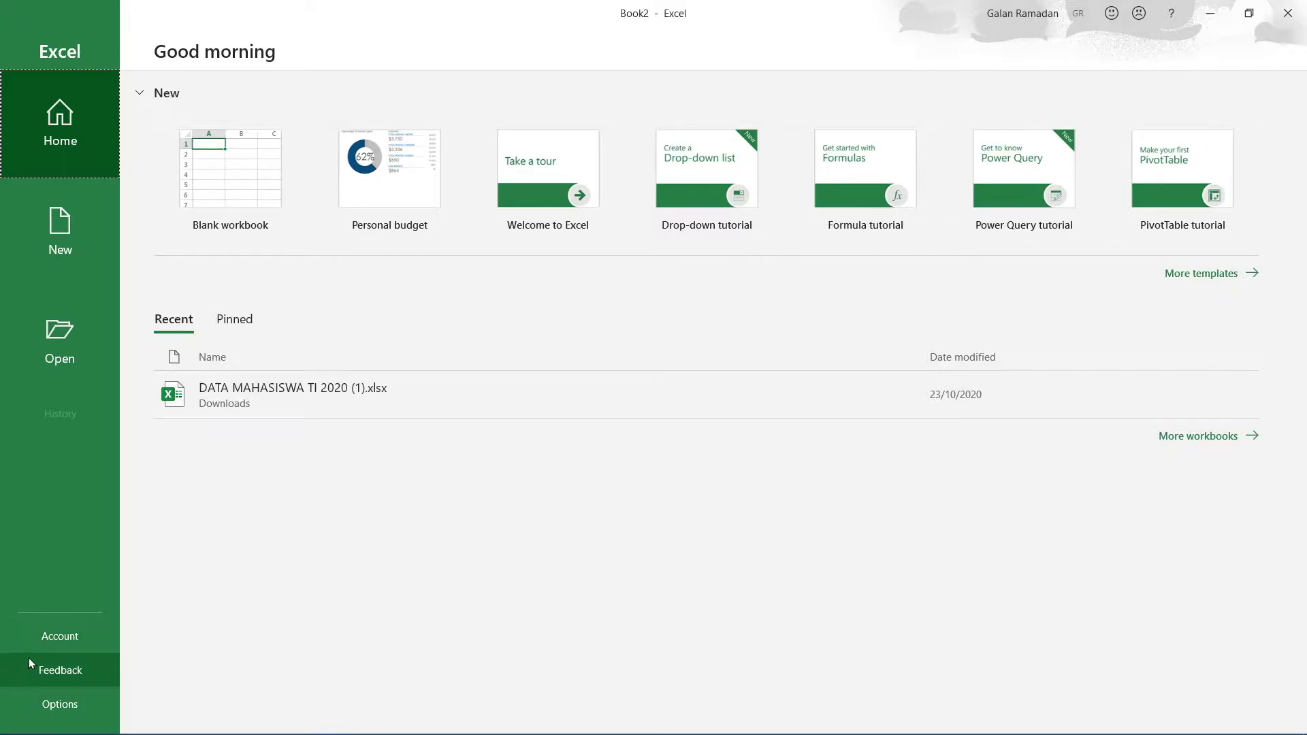
Create a new workbook from the Blue invoice template
left_click(68, 248)
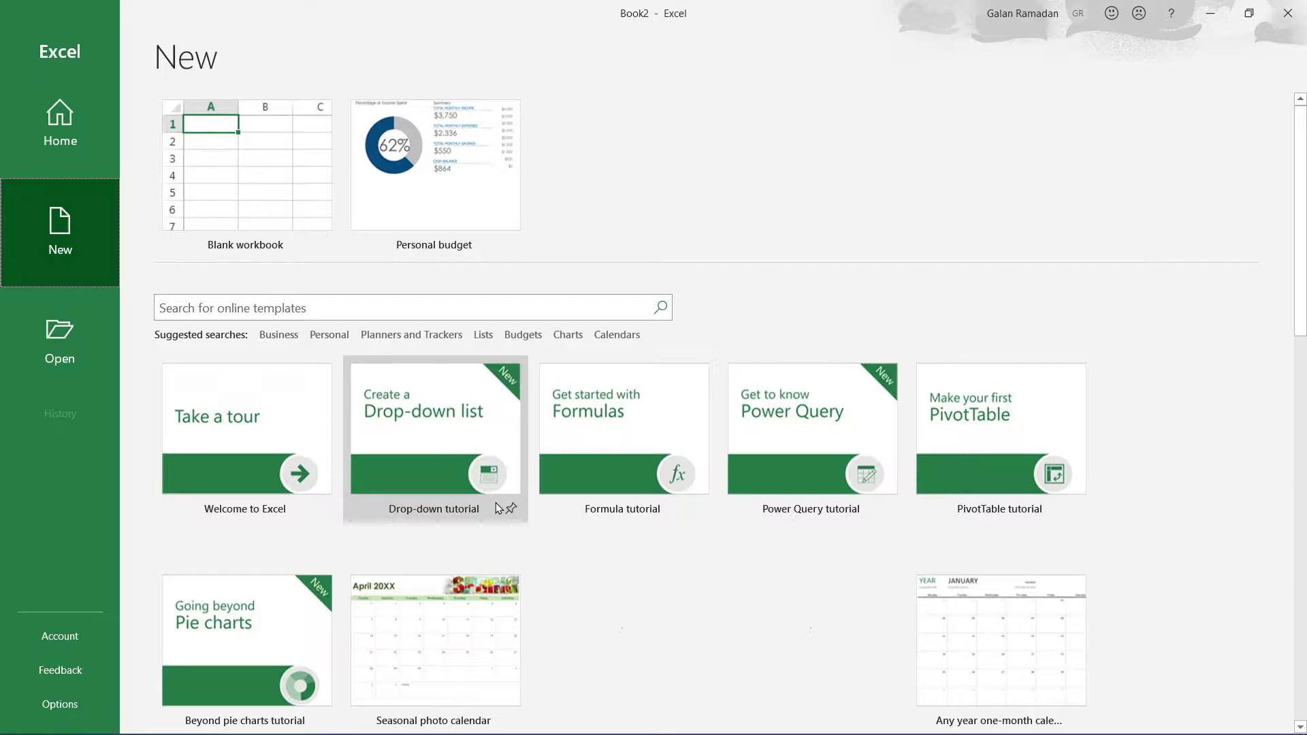
scroll(487, 480, "down", 3)
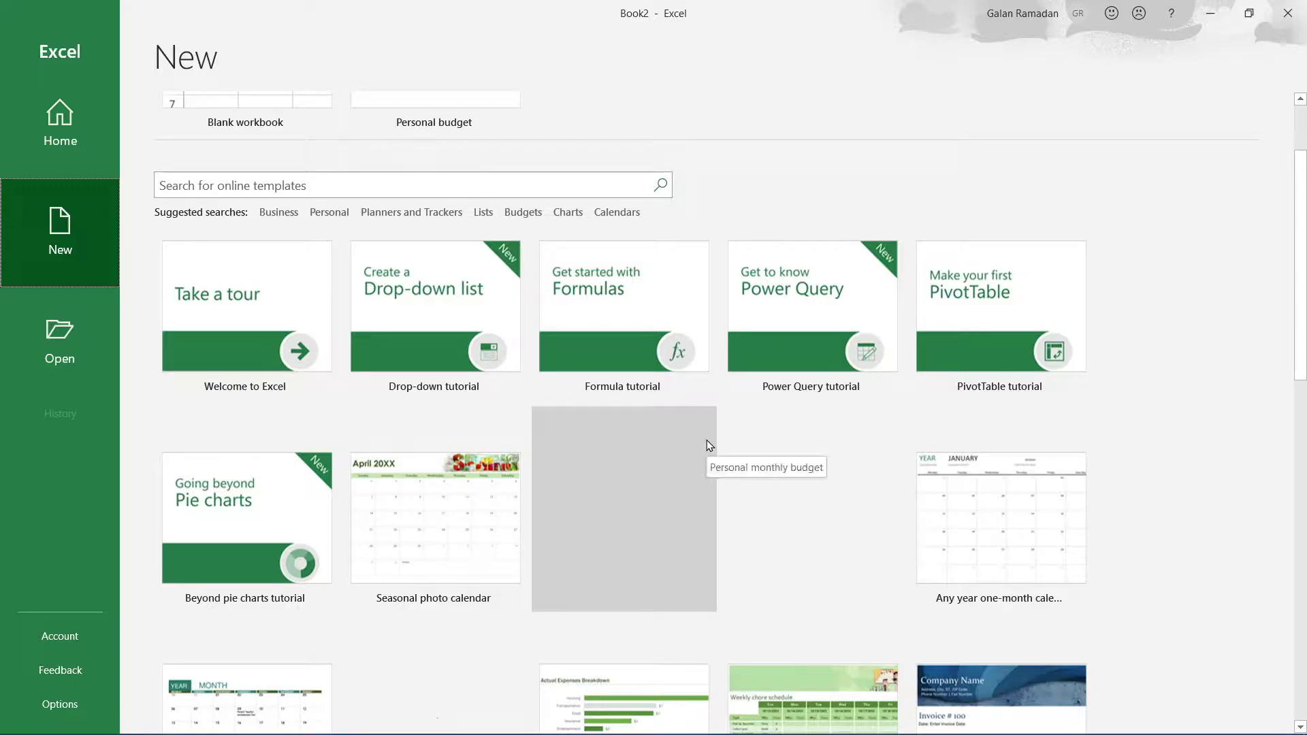
scroll(706, 439, "down", 6)
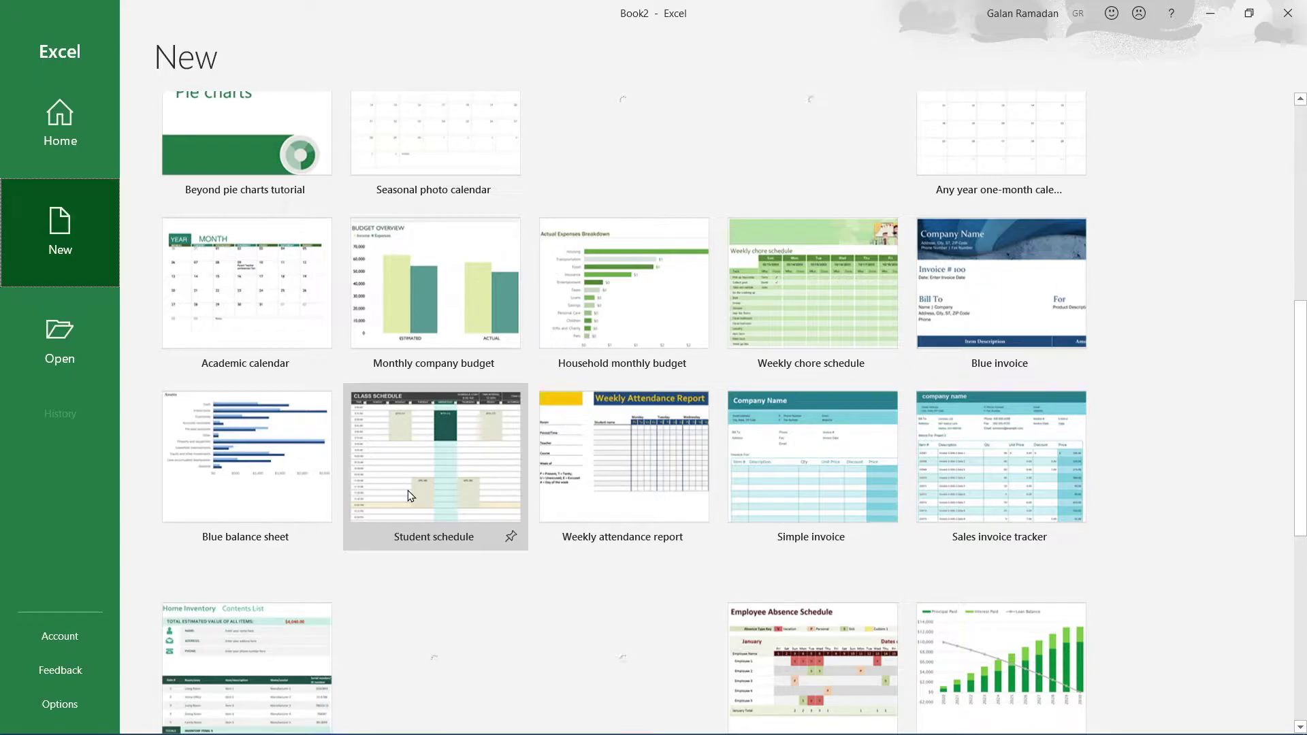
scroll(407, 490, "up", 7)
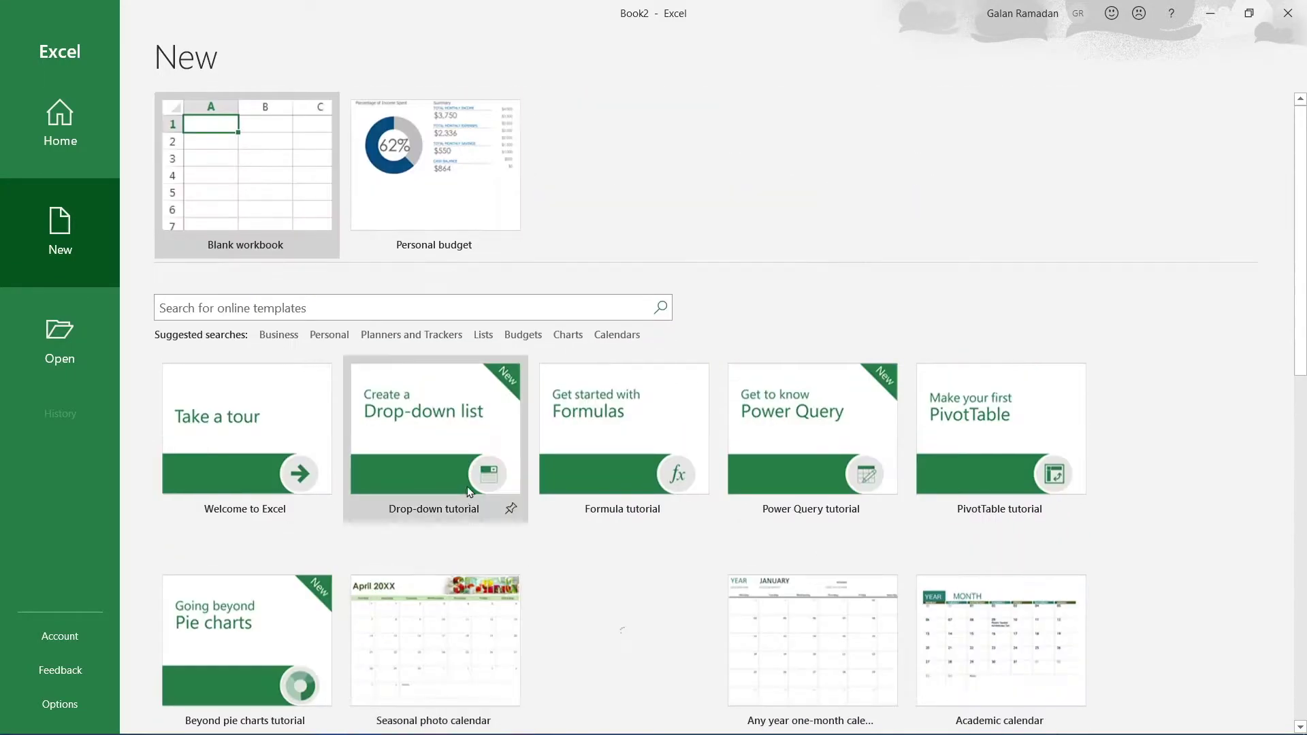
scroll(604, 297, "down", 3)
scroll(973, 509, "down", 4)
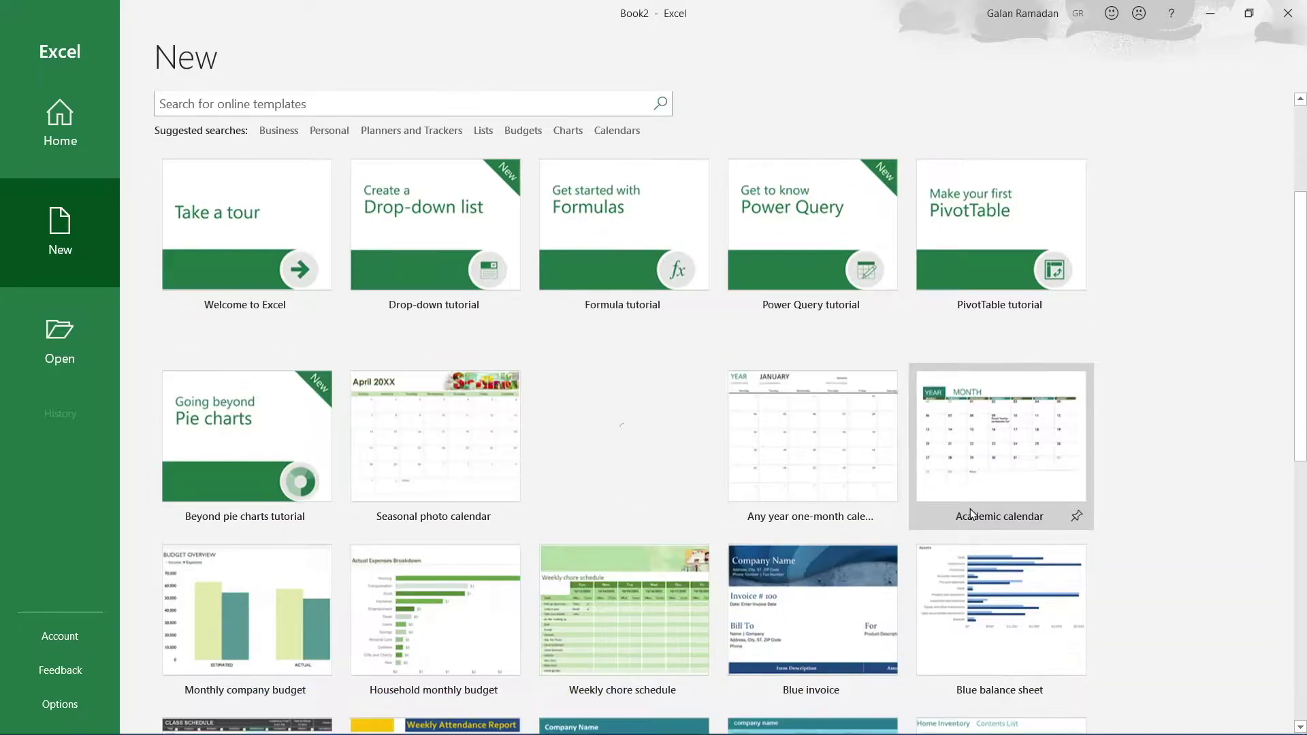
scroll(869, 495, "up", 7)
scroll(861, 495, "down", 5)
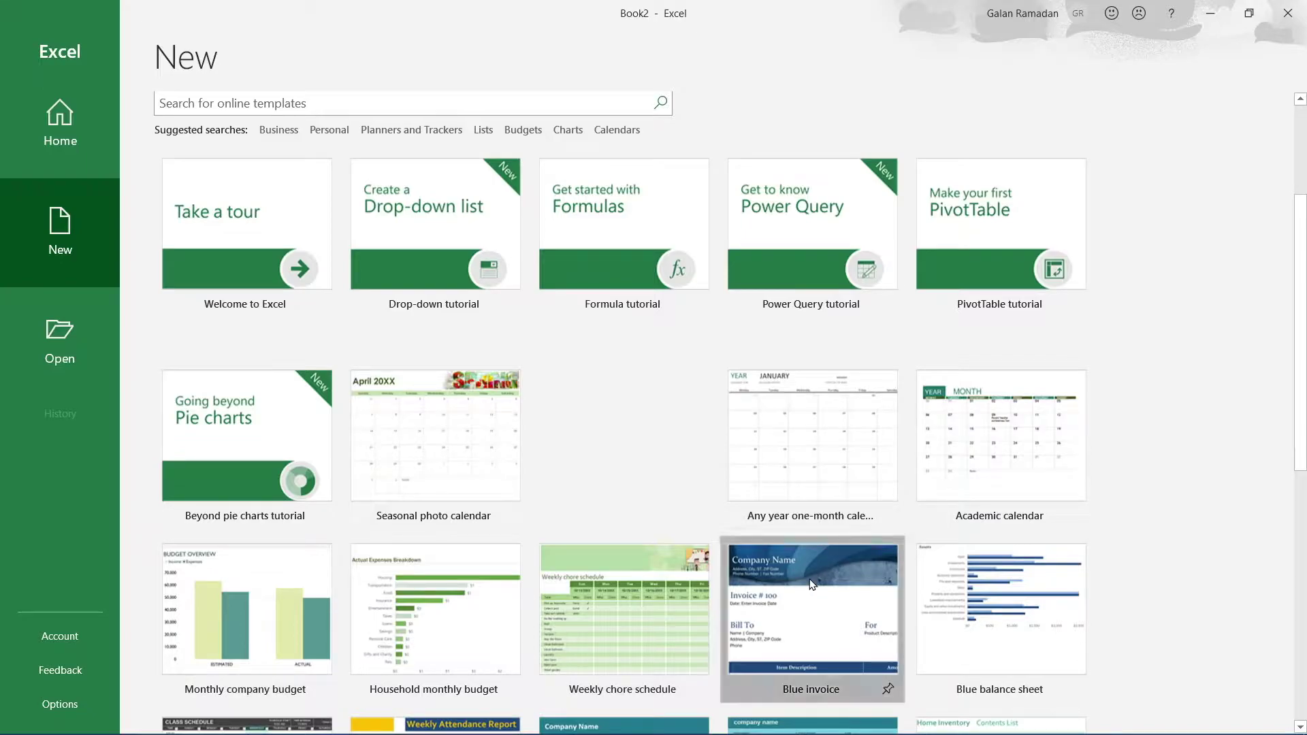
left_click(817, 587)
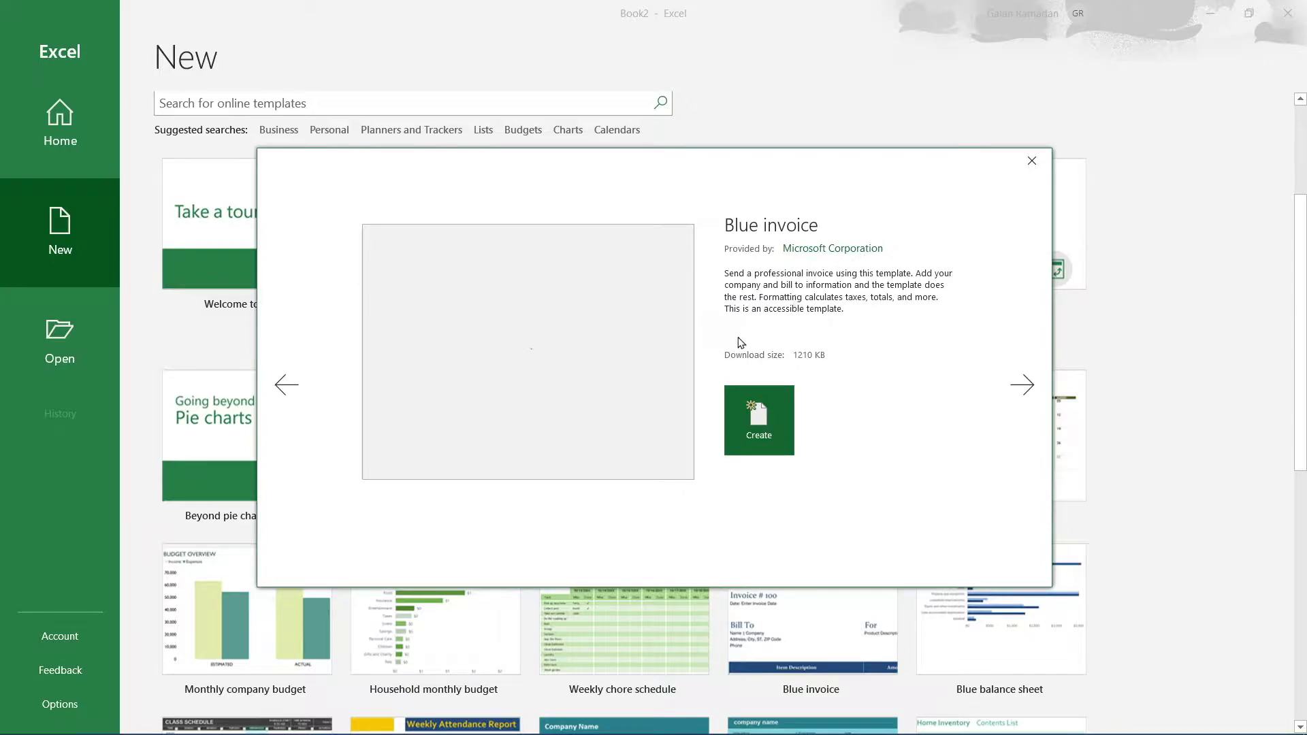
left_click(765, 434)
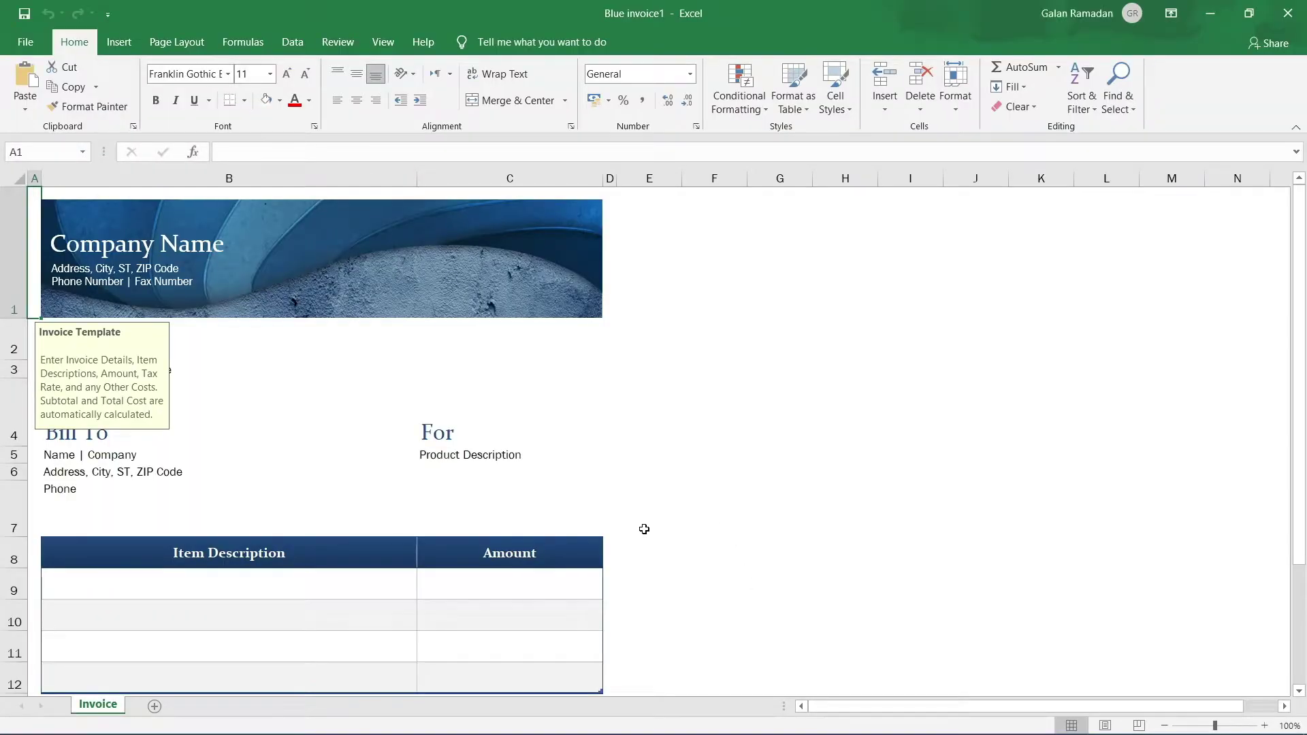
Examine the invoice template's layout from the company header down to the total cost and contact details
left_click(667, 529)
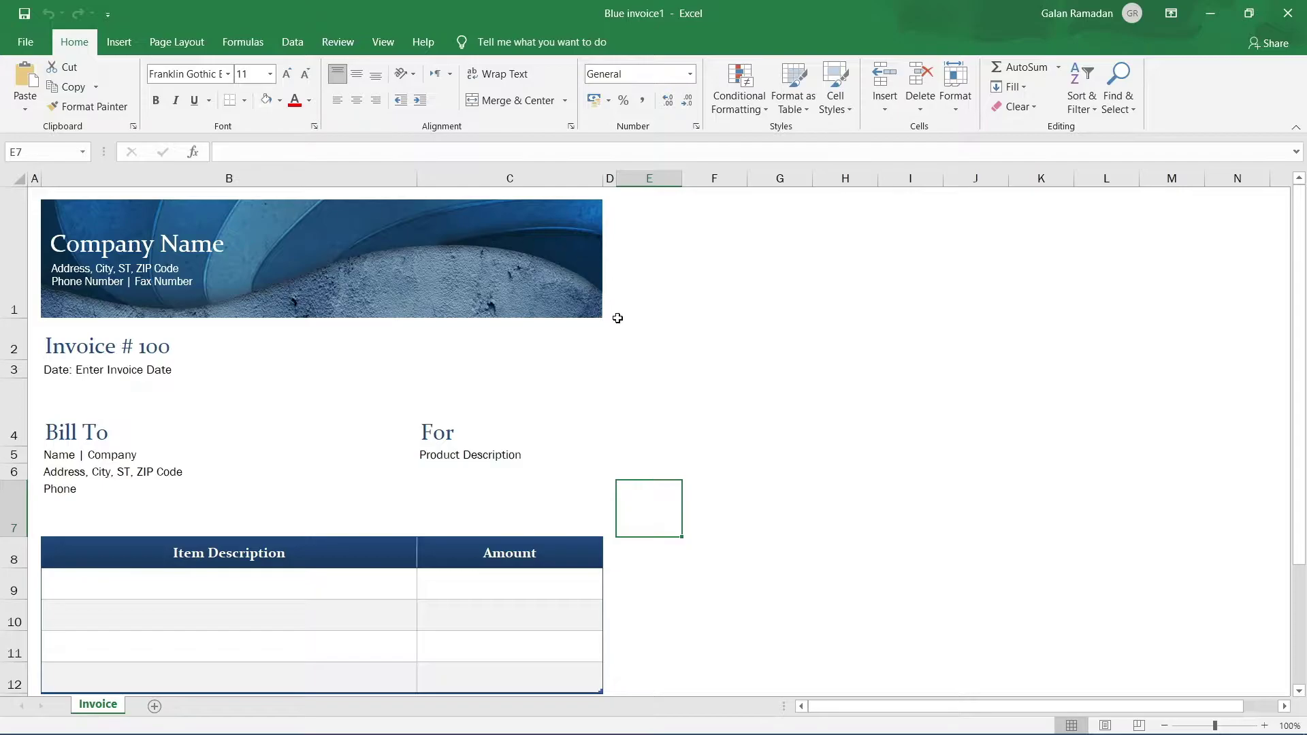
scroll(615, 370, "down", 2)
scroll(423, 508, "down", 2)
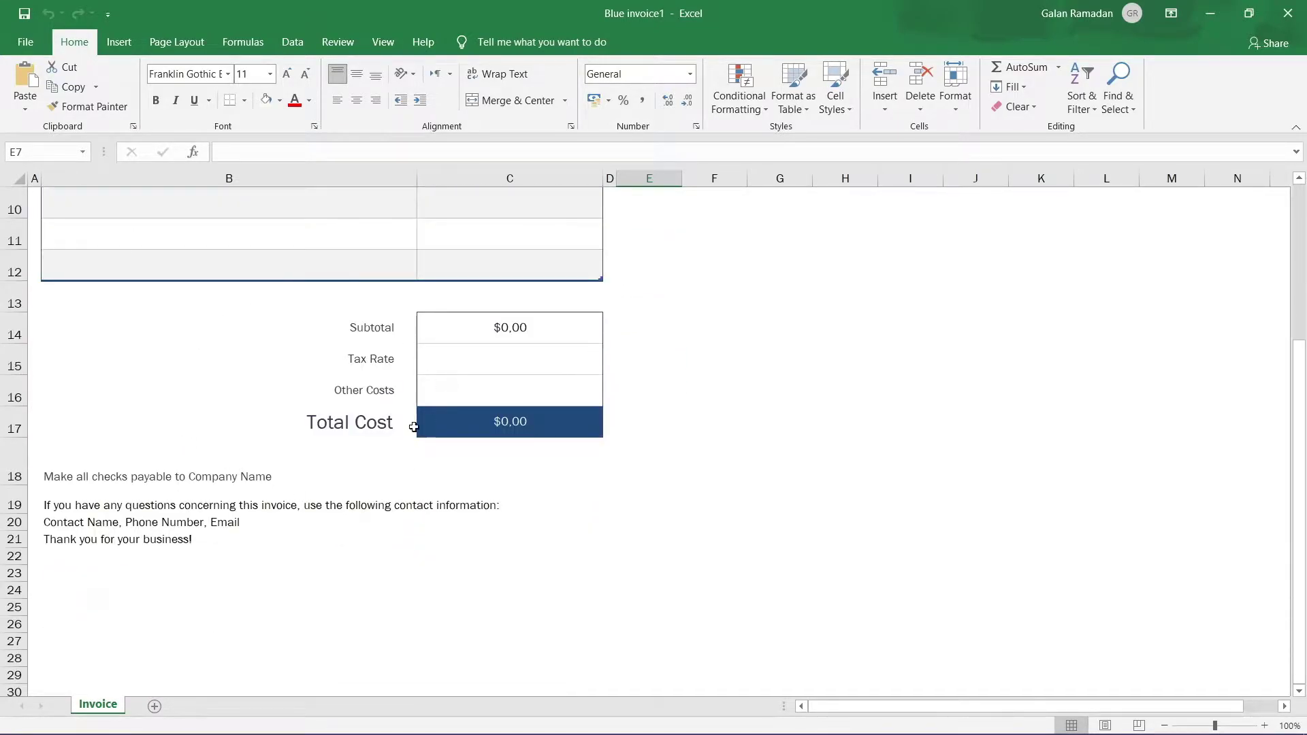
scroll(292, 475, "up", 3)
scroll(279, 520, "up", 2)
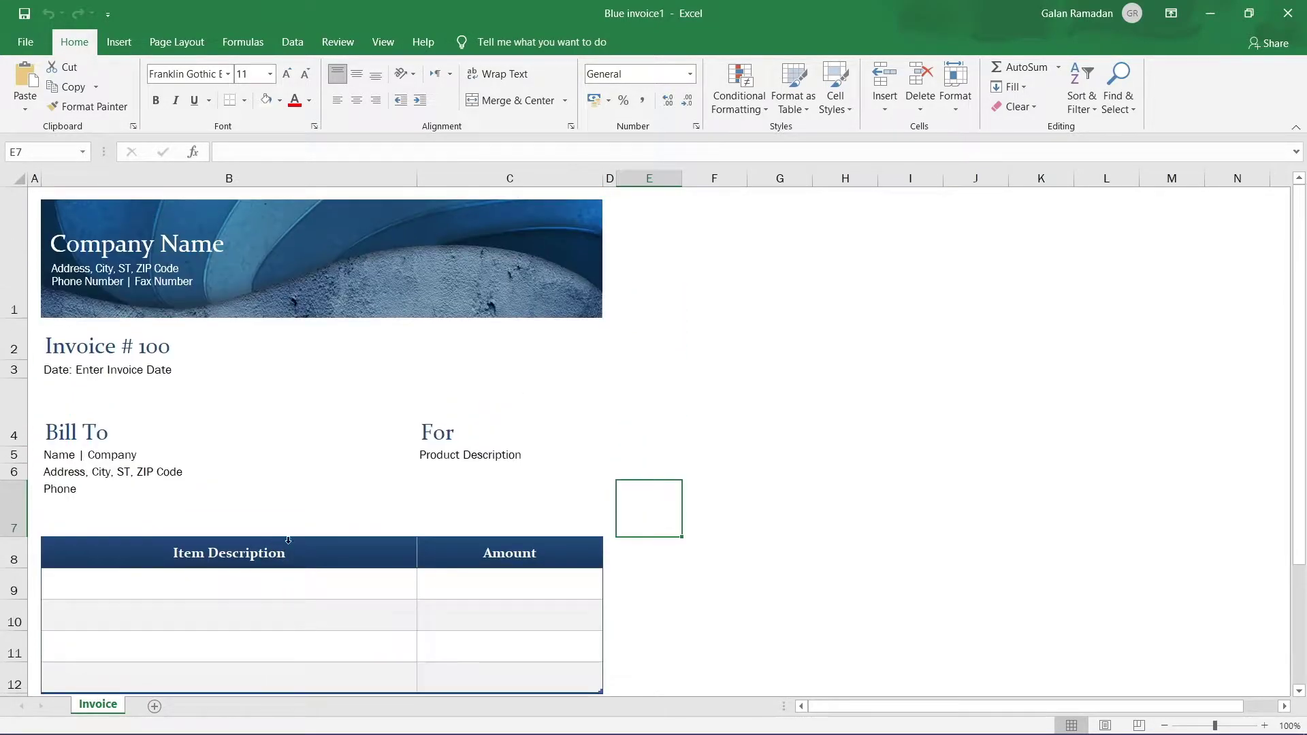
left_click(276, 382)
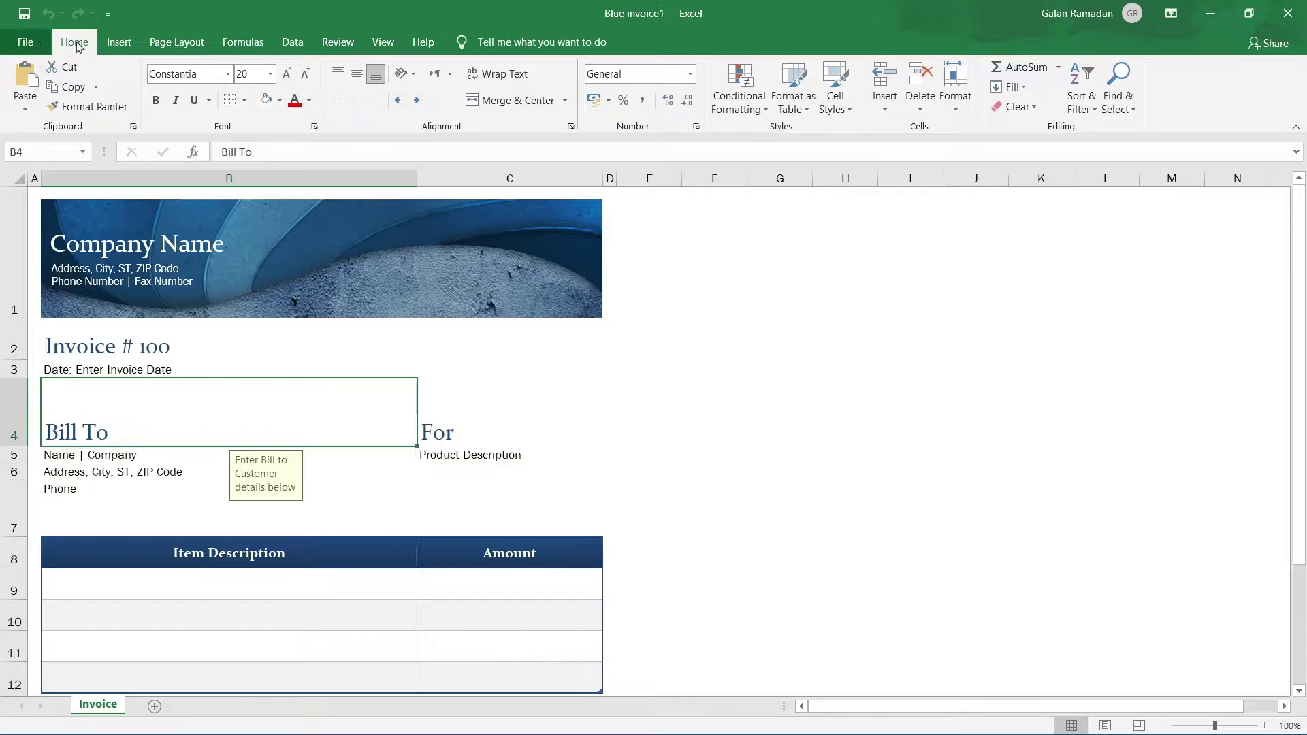
Create a new blank workbook
left_click(27, 48)
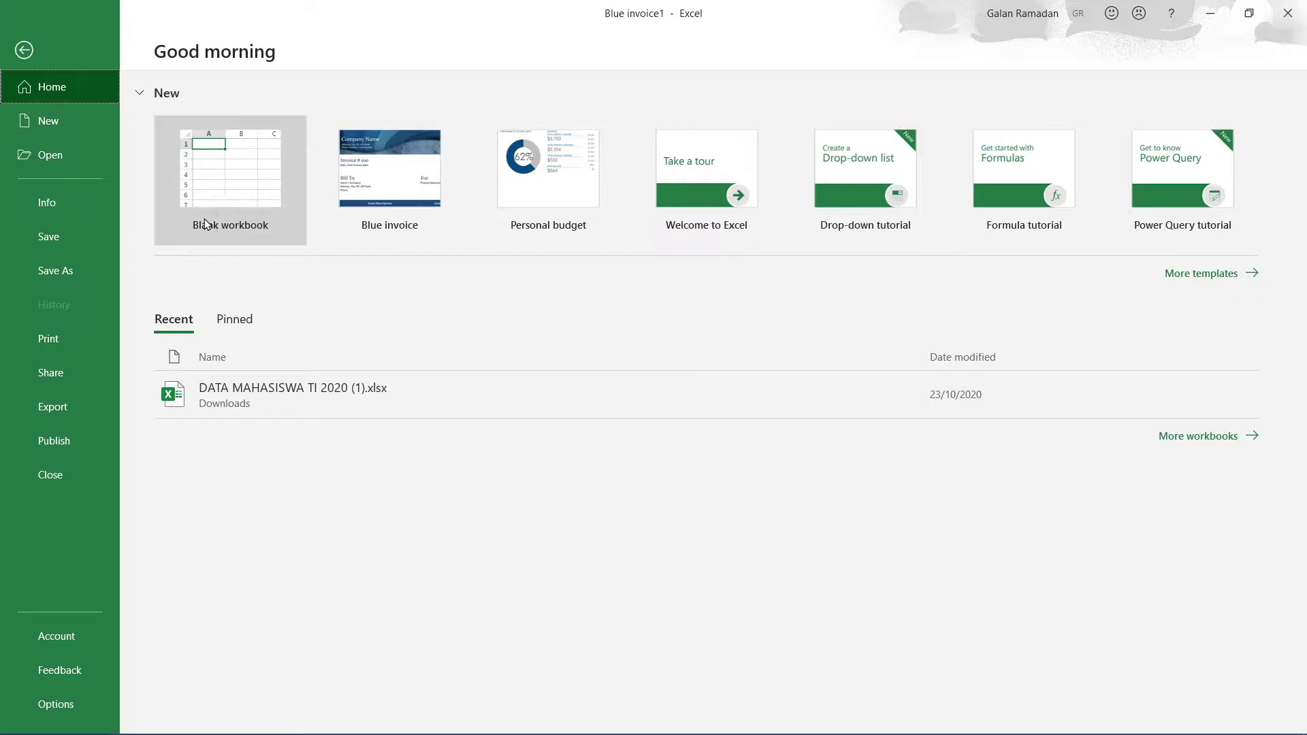
left_click(206, 180)
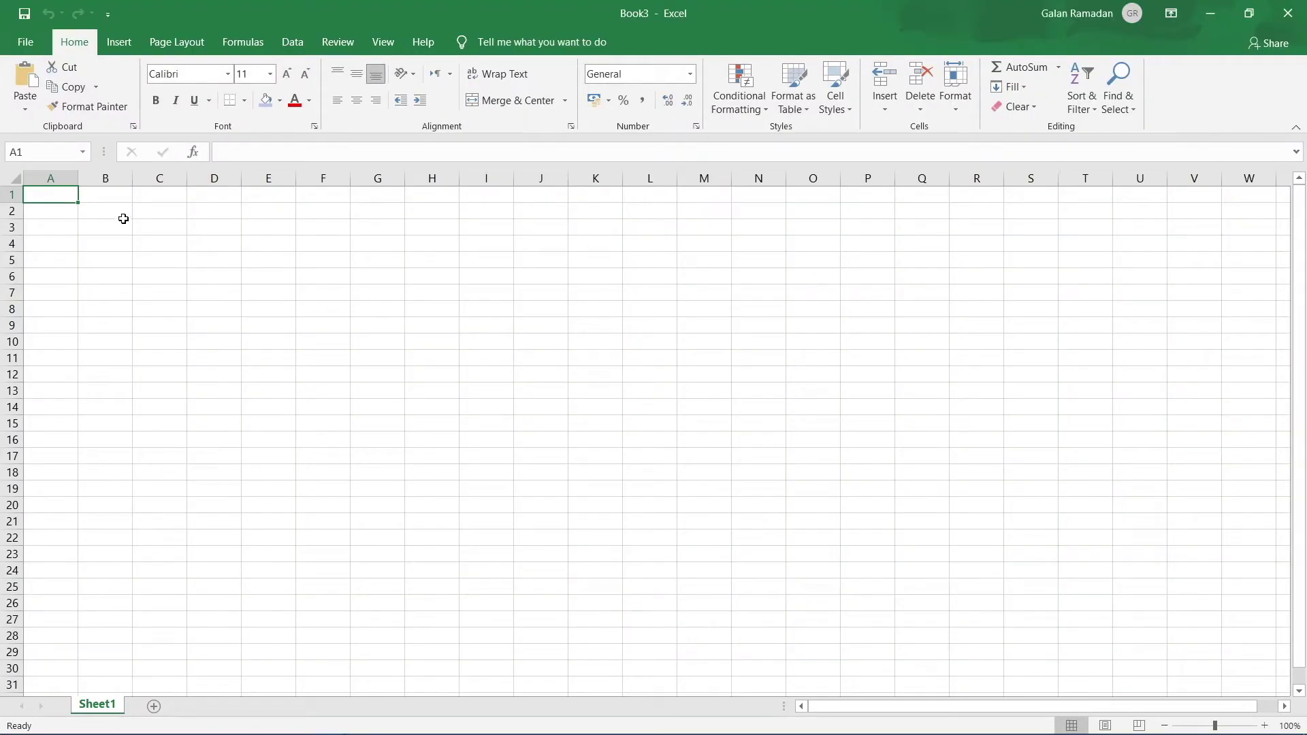
left_click_drag(71, 198, 1132, 522)
left_click(1148, 557)
left_click_drag(1143, 584, 825, 505)
left_click(81, 215)
left_click(923, 501)
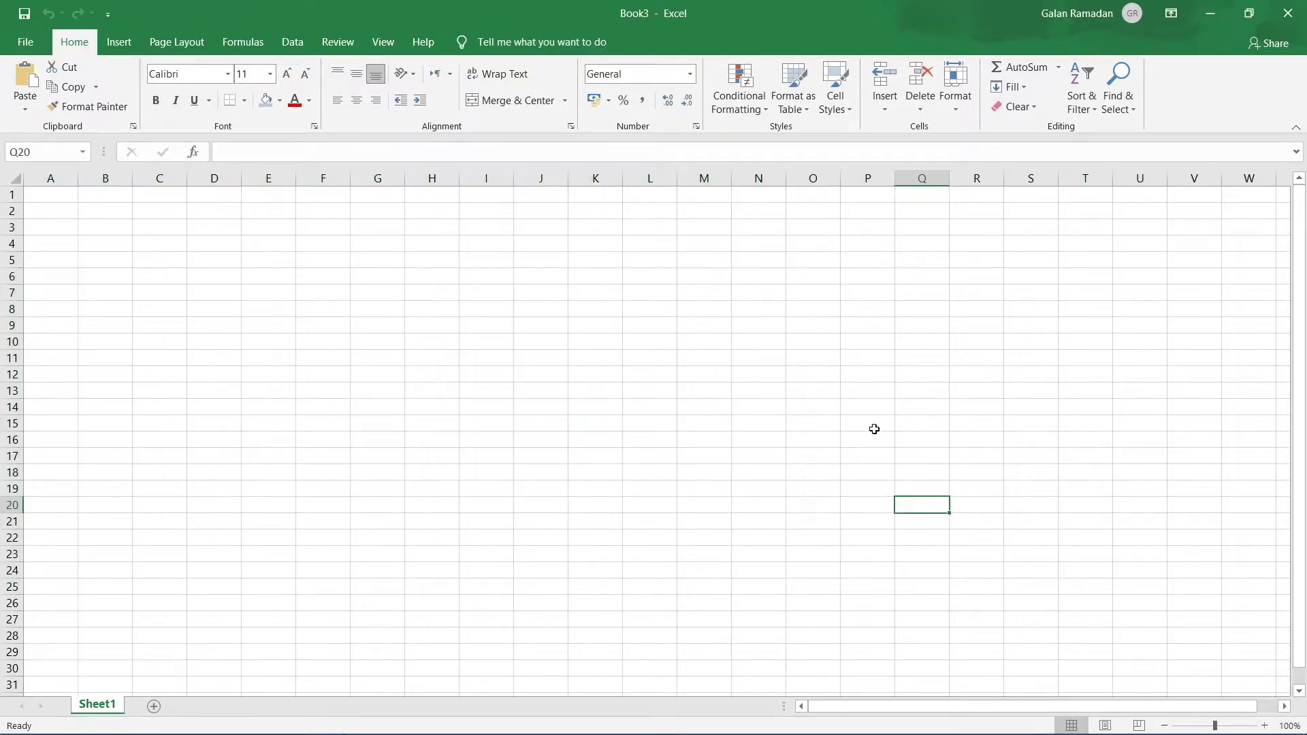
Enter the title "DAFTAR HADIR SISWA SDN MAJU 1" in cell A1
left_click(50, 198)
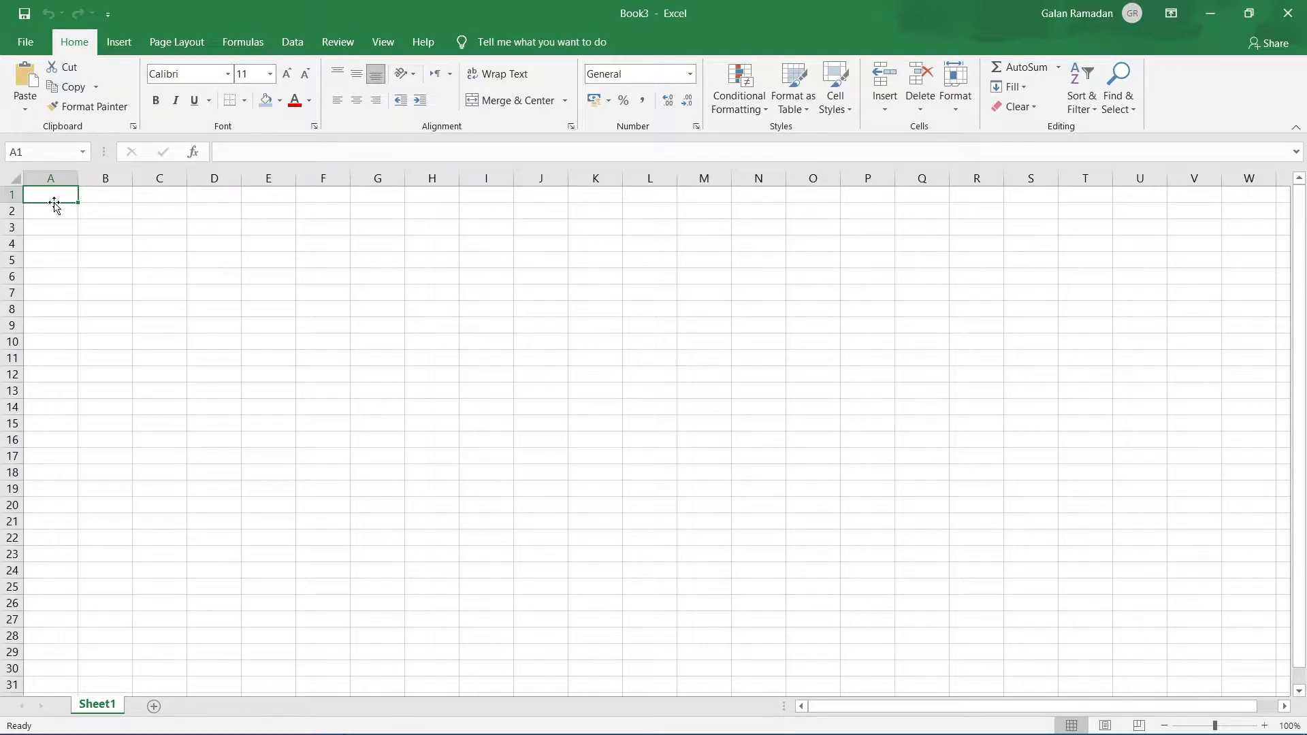
type("DAFTAR ")
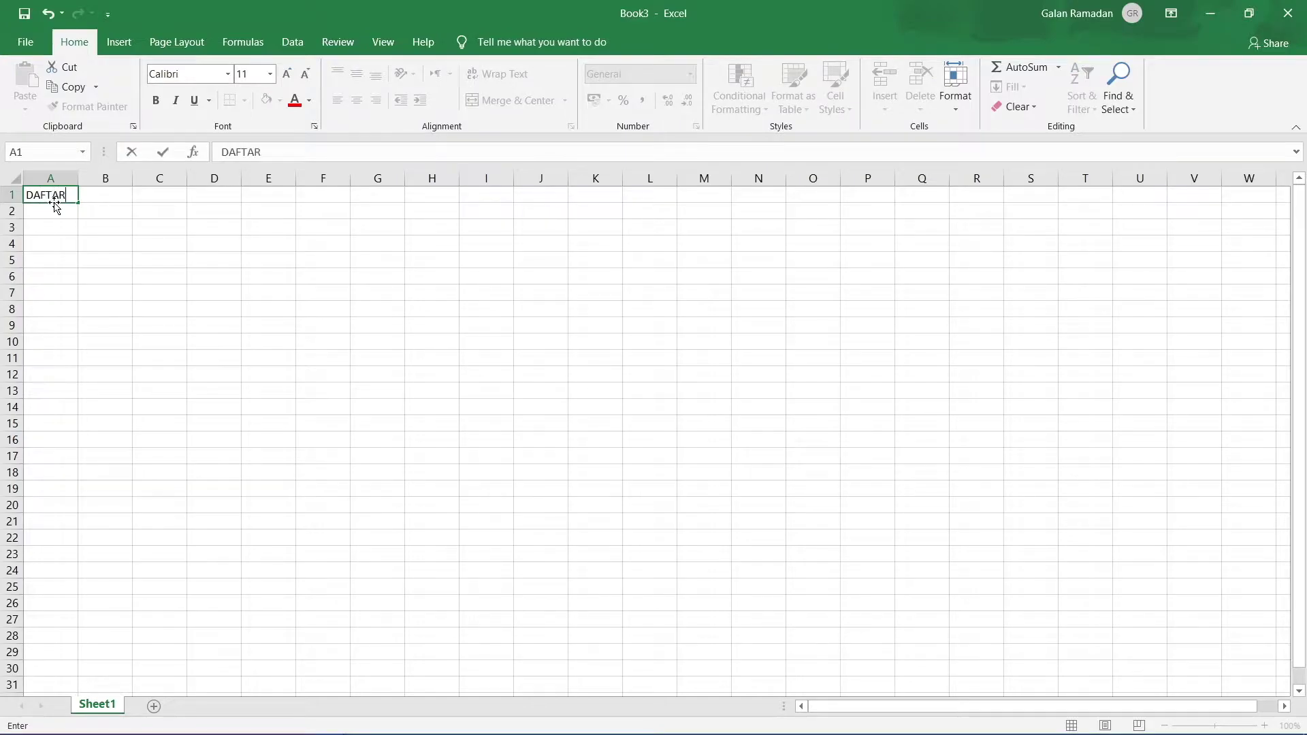
type("HADRI")
key("BackSpace")
key("BackSpace")
type("IR SISWA ")
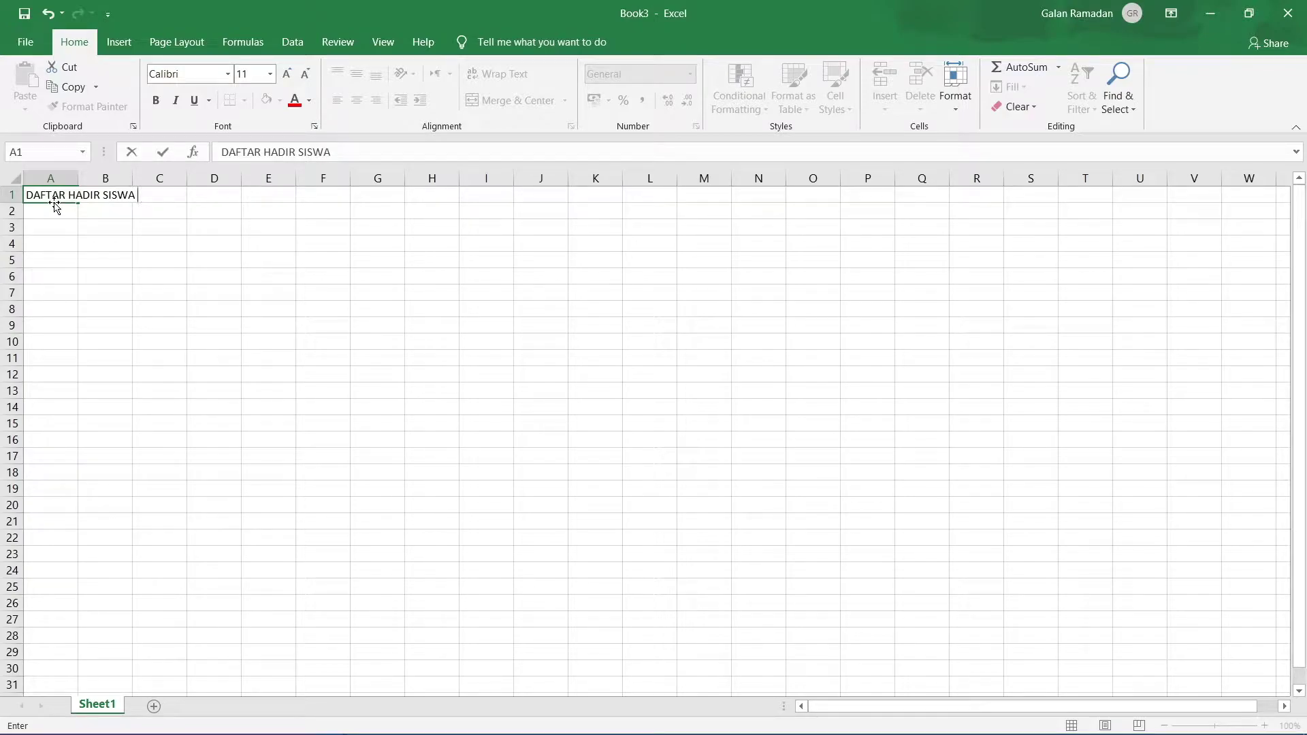
type("SDN MAJU 1")
key("Return")
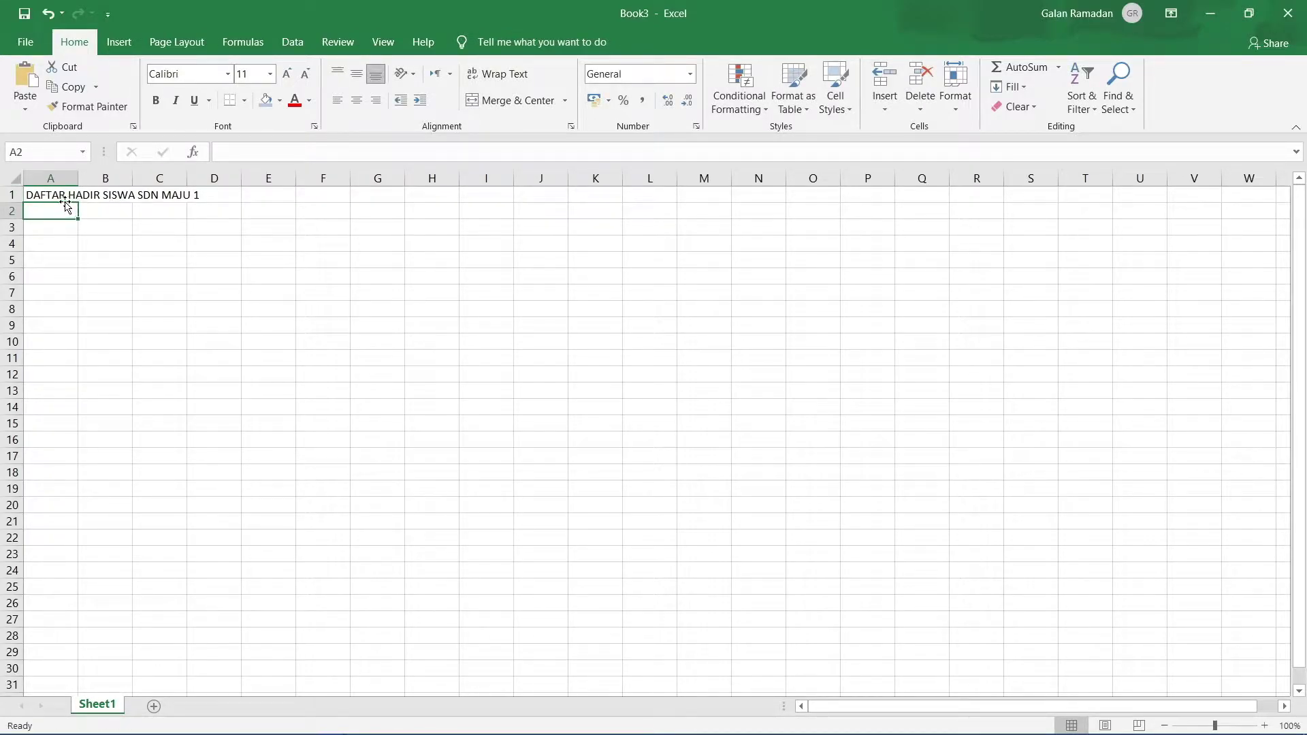
Look through the sheet's numbered rows down to about row 175 and return to the first row
left_click(27, 196)
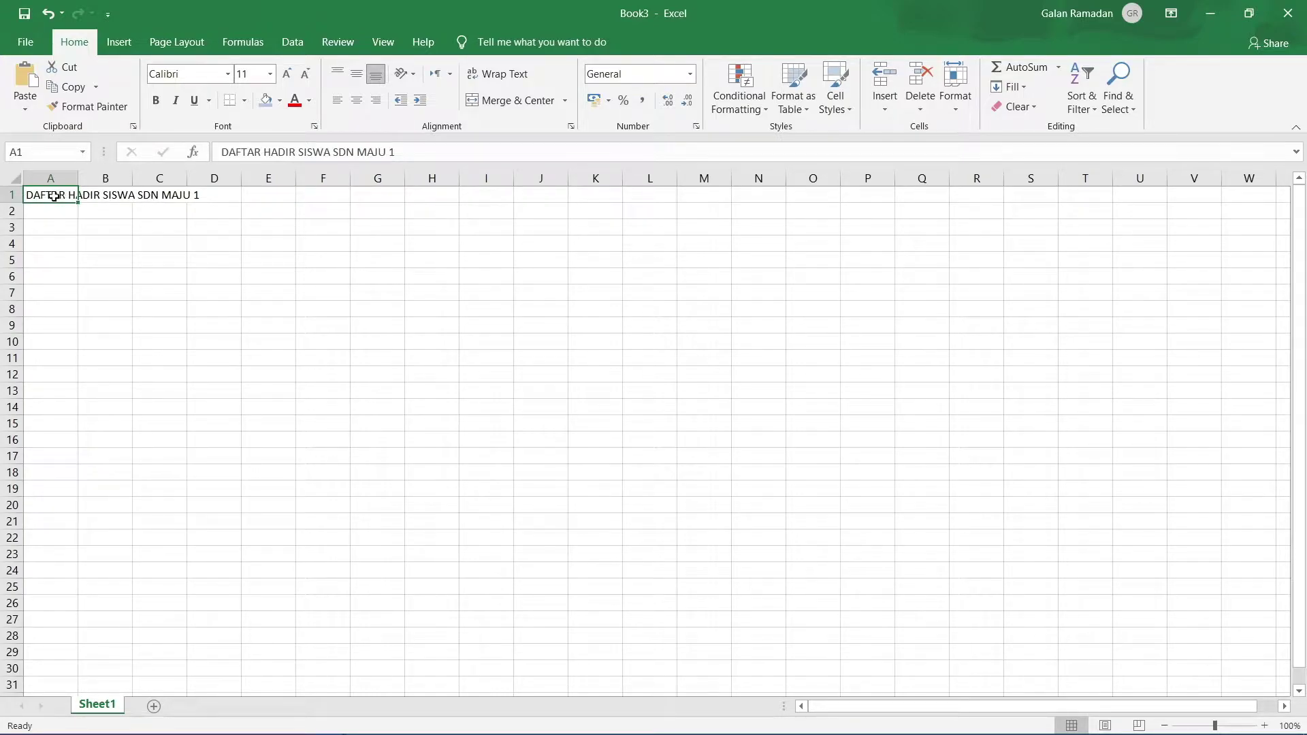
left_click(41, 215)
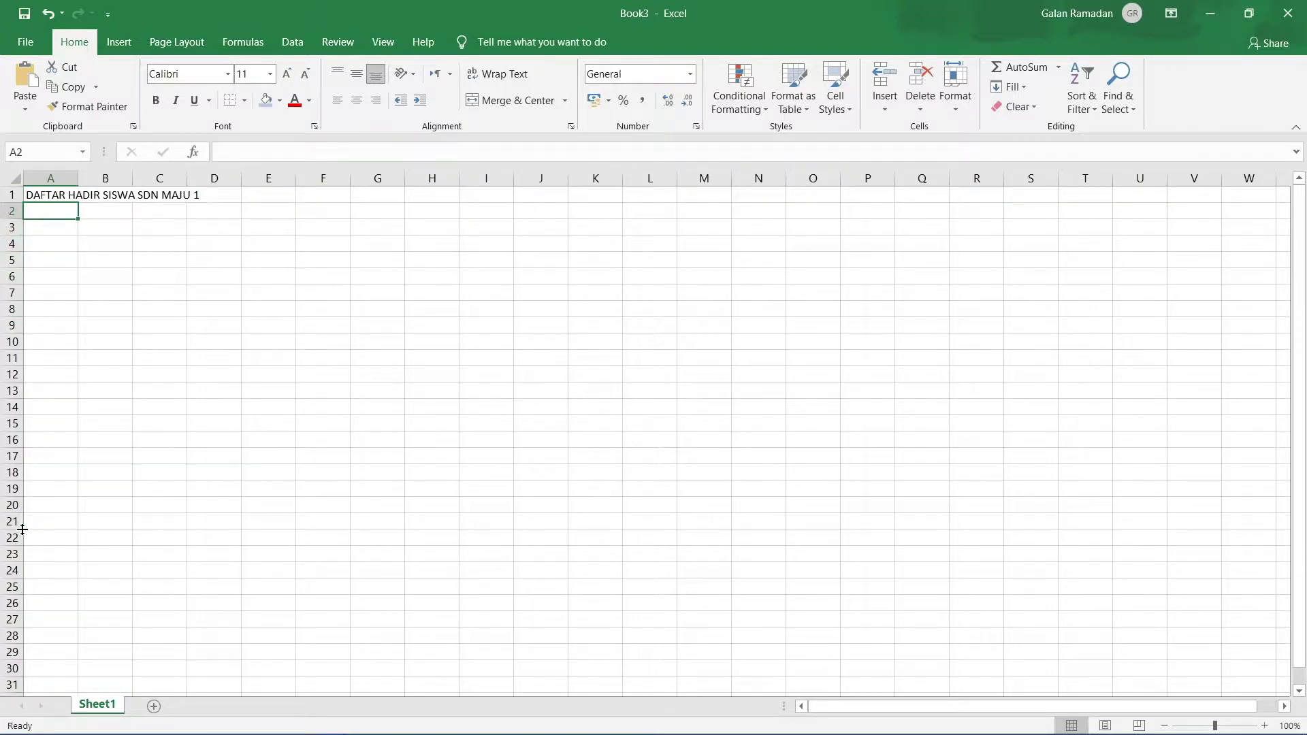
scroll(14, 579, "down", 12)
scroll(133, 580, "up", 12)
scroll(412, 379, "down", 20)
scroll(202, 394, "down", 16)
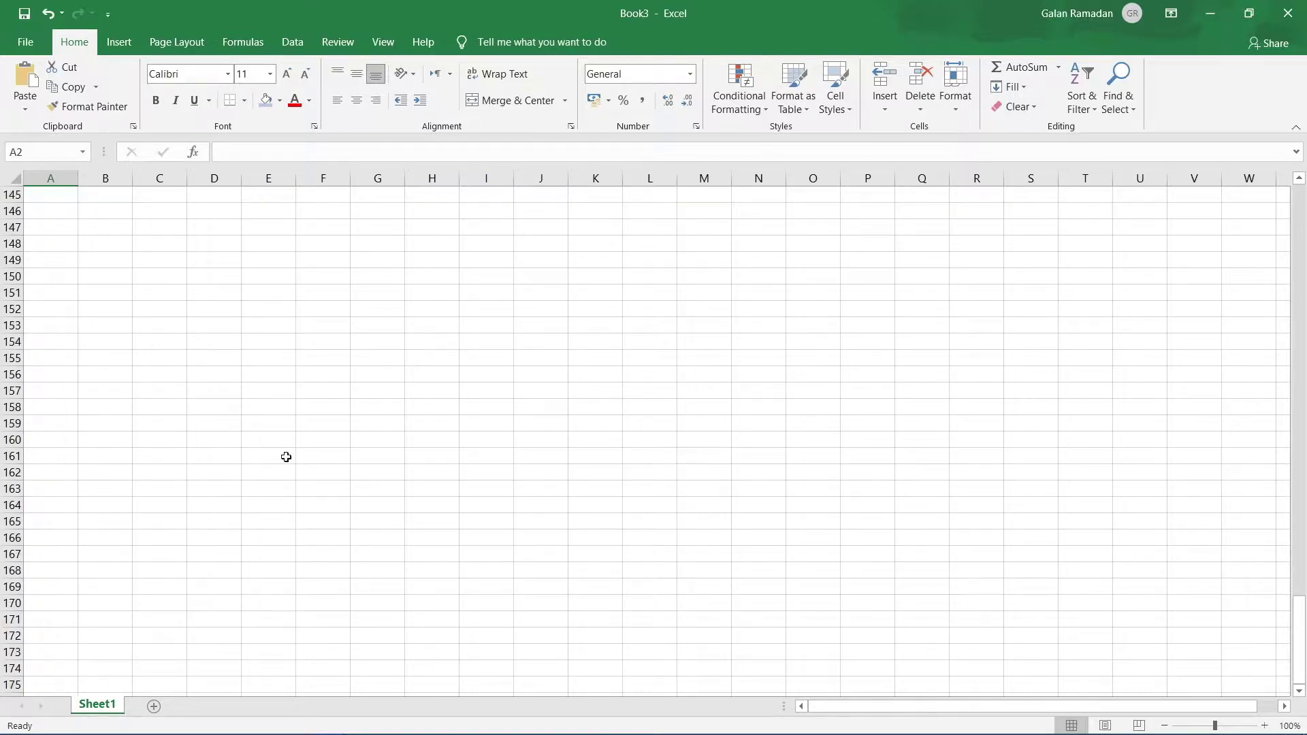
scroll(228, 421, "up", 12)
scroll(223, 409, "up", 20)
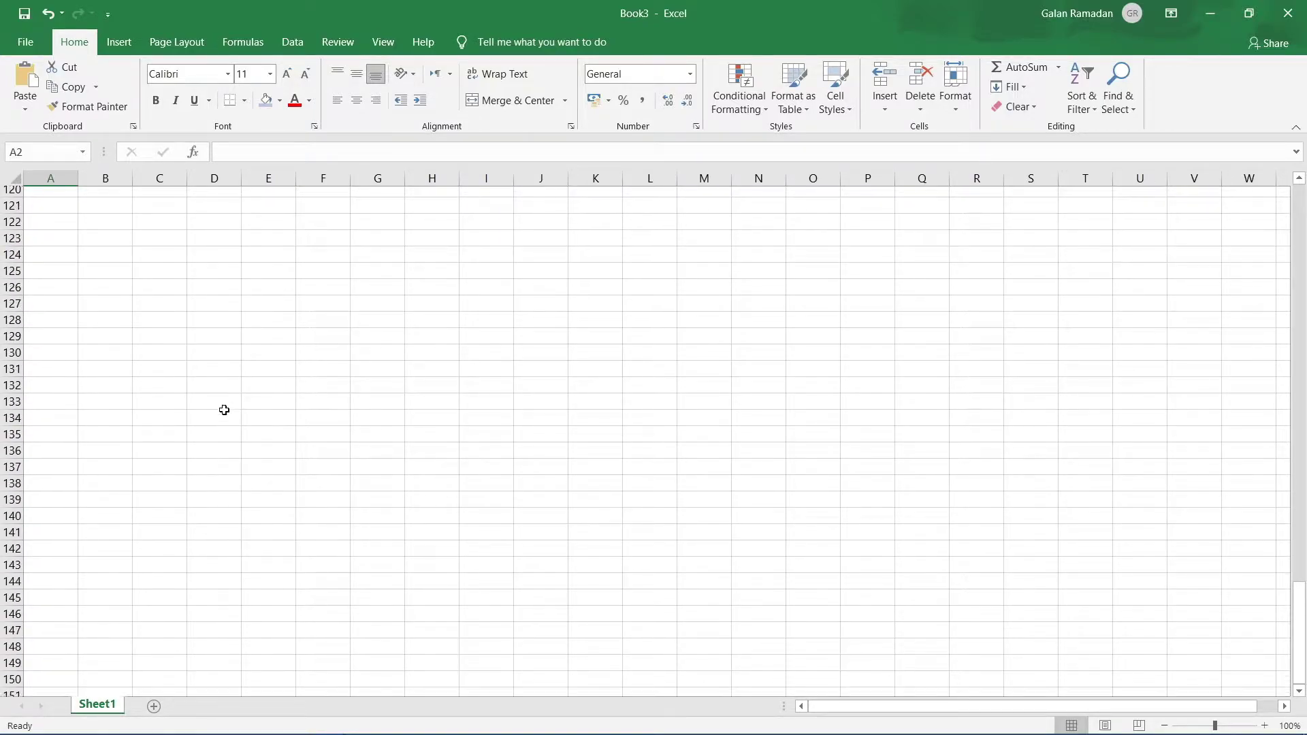
scroll(223, 411, "up", 4)
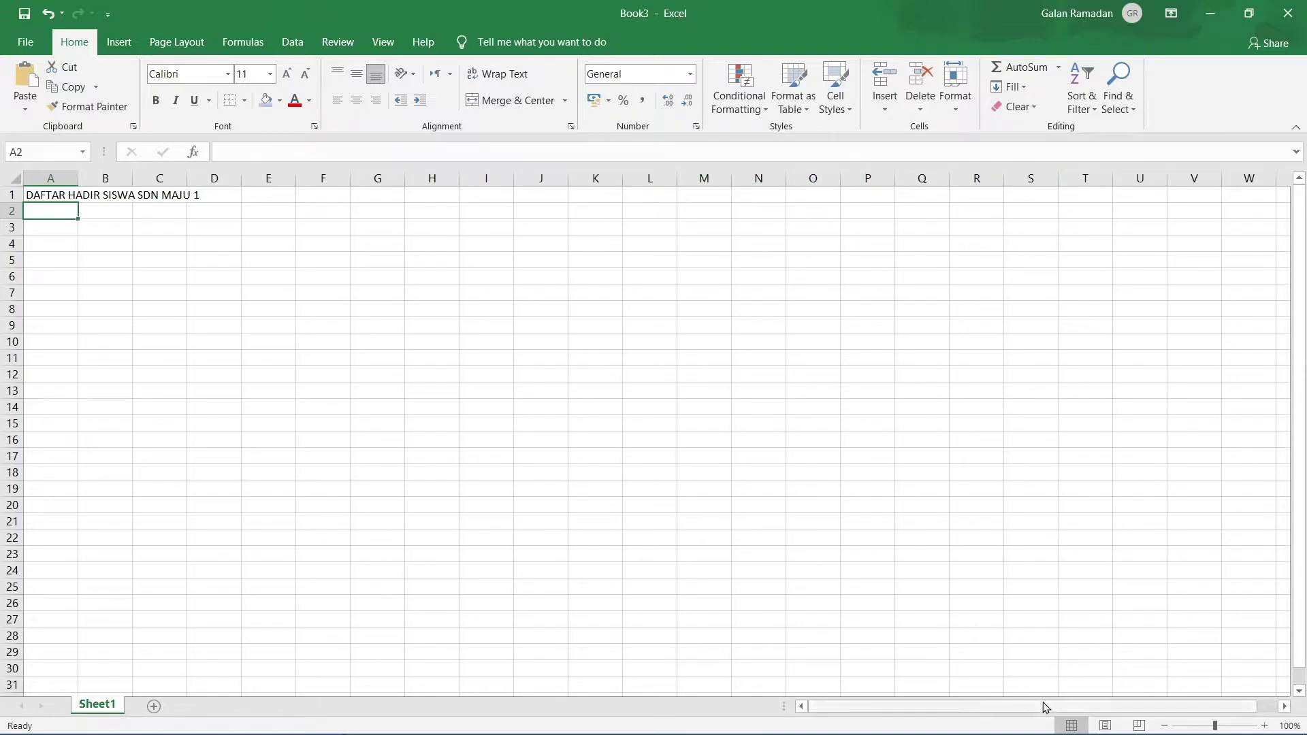
Look through the sheet's lettered columns as far as column BI and return to column A
left_click_drag(1044, 706, 1065, 706)
left_click(1199, 211)
key("Right")
key("Right")
key("Right")
key("Right")
key("Right")
key("Right")
key("Right")
key("Right")
key("Right")
key("Right")
key("Right")
key("Right")
key("Right")
key("Right")
key("Right")
key("Right")
key("Right")
key("Right")
key("Right")
key("Right")
key("Right")
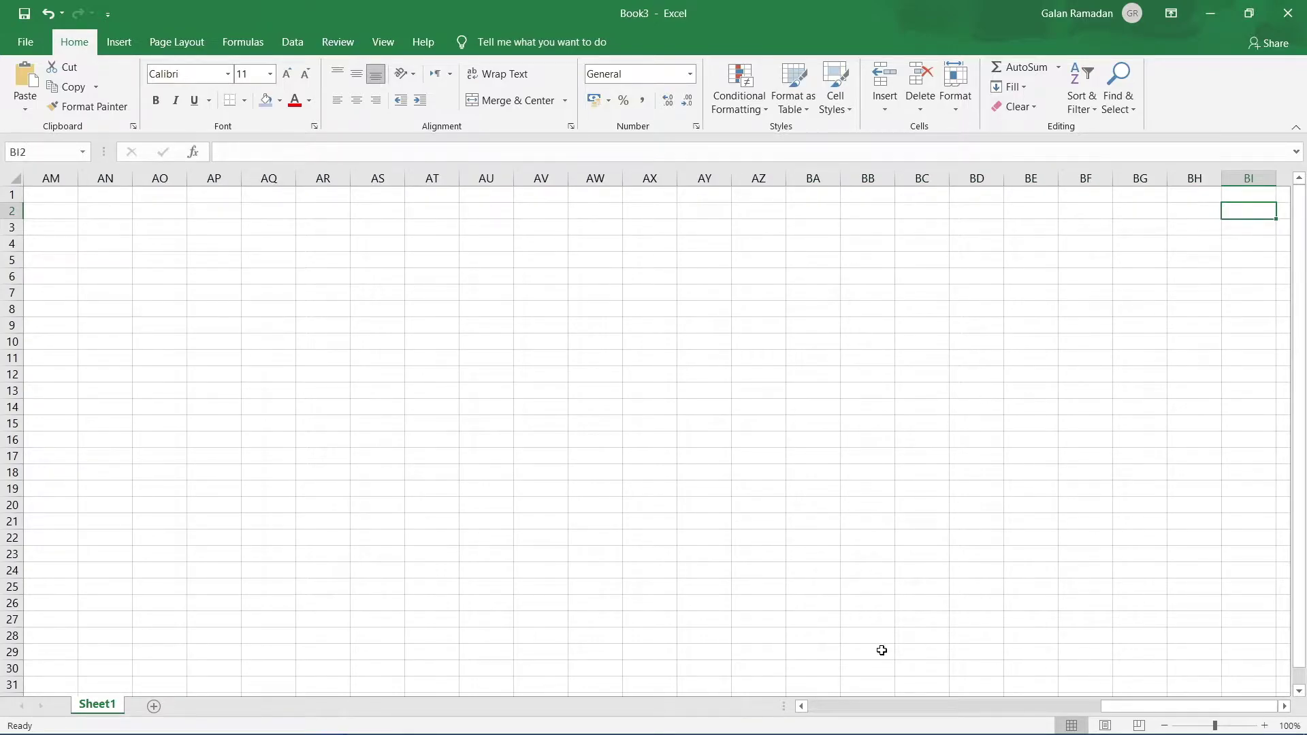
key("Left")
left_click_drag(1108, 705, 733, 660)
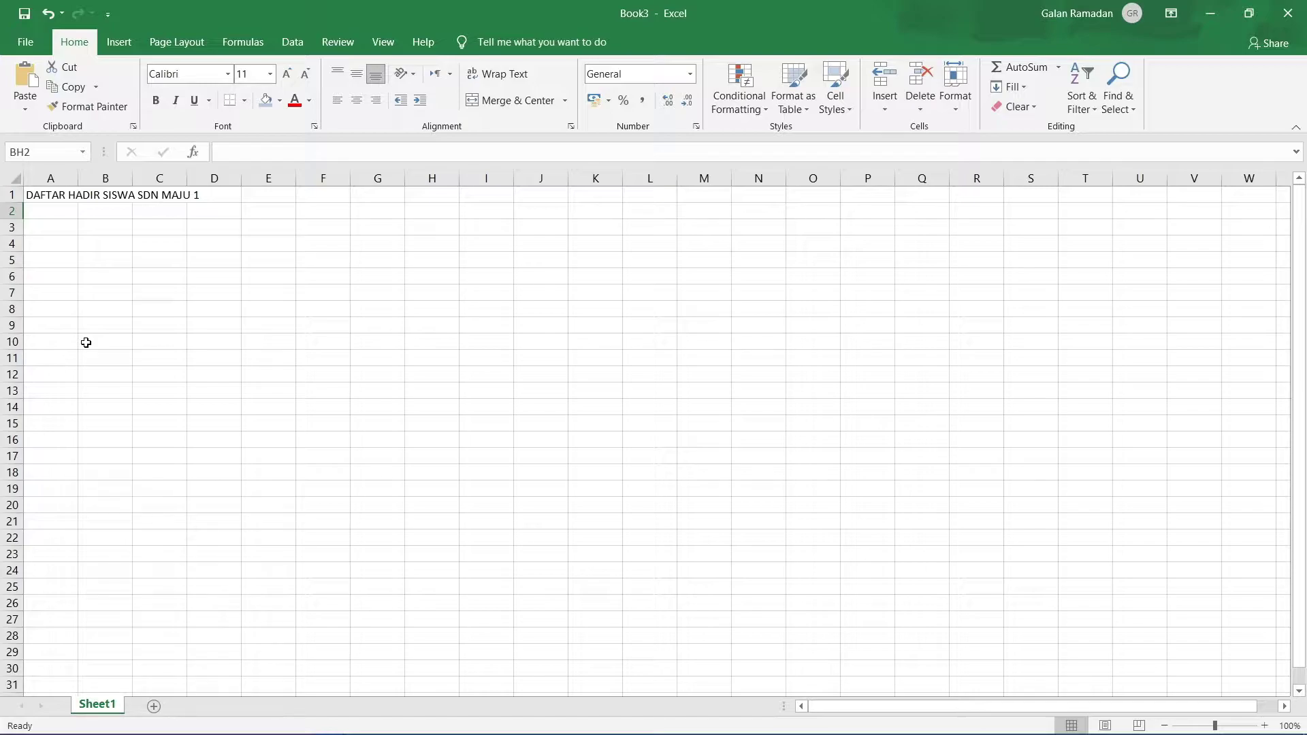
left_click(89, 245)
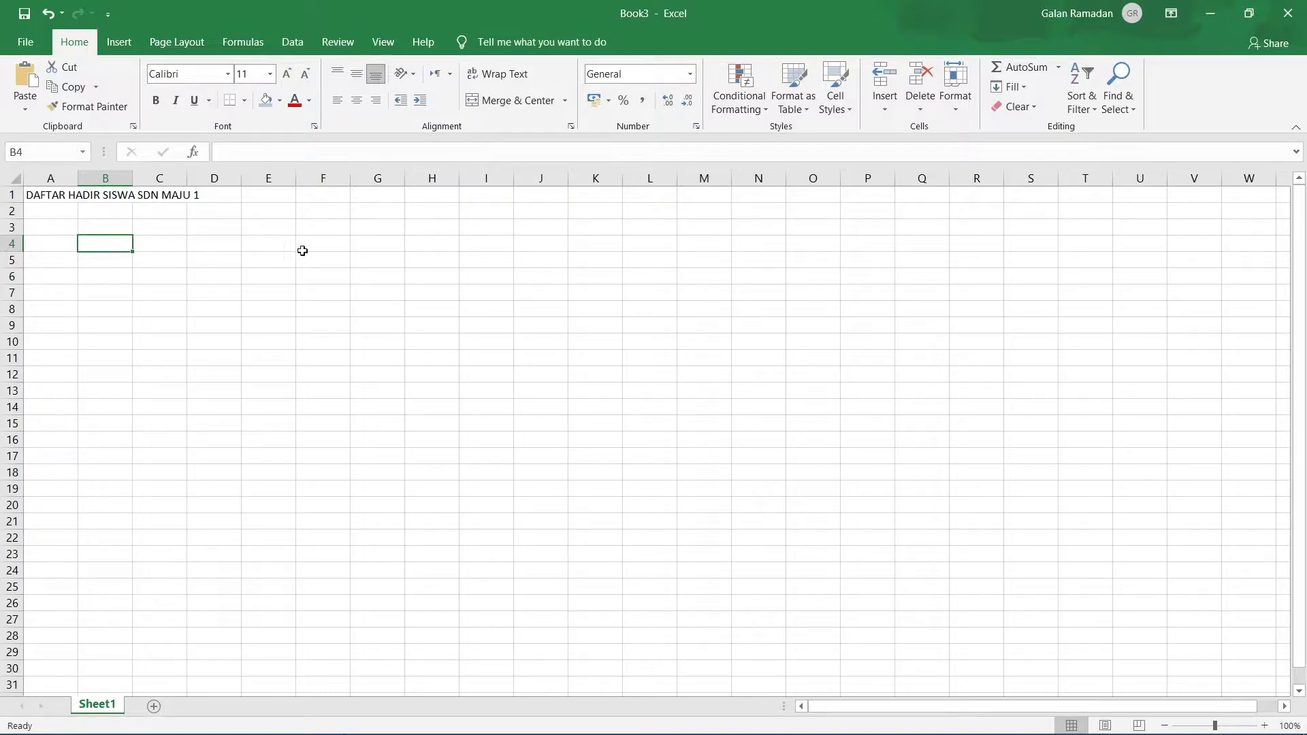
left_click(552, 229)
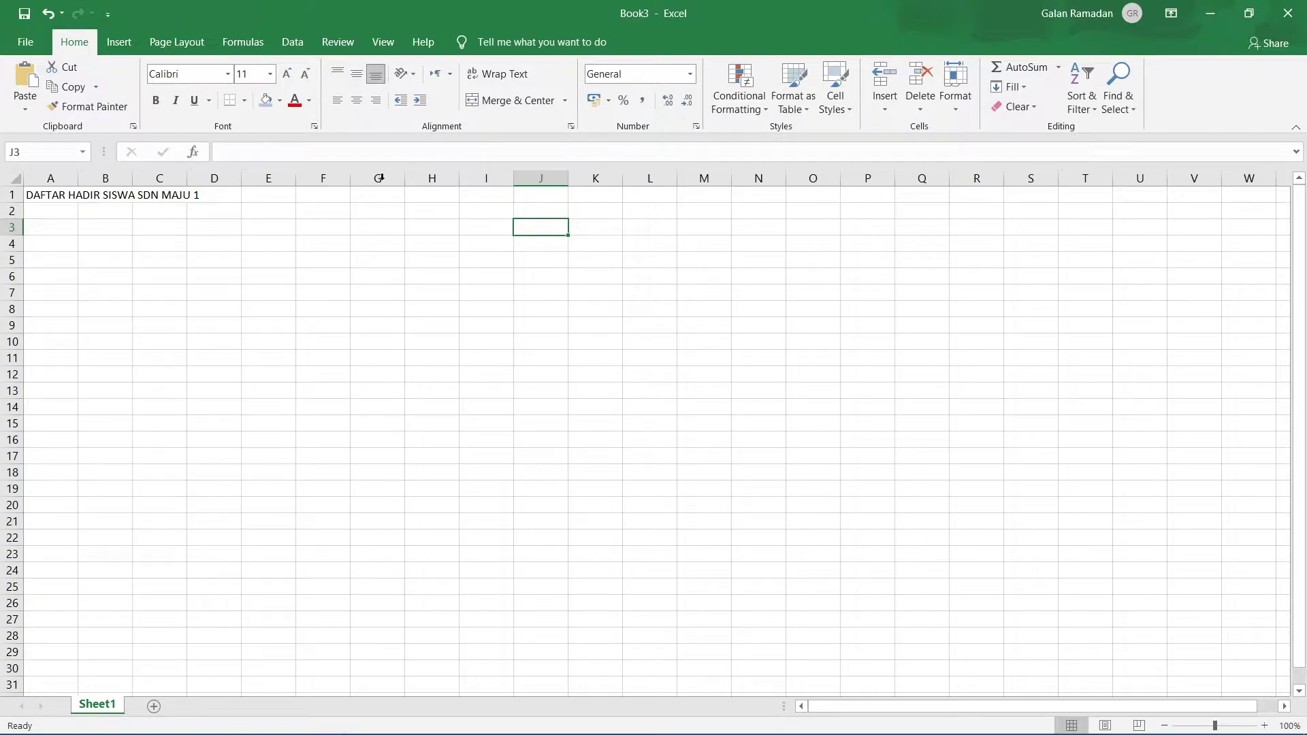
Enter "TAHUN AJARAN 2021/2022" in cell A2 and "KELAS 6" in cell A3 beneath the title
left_click(45, 209)
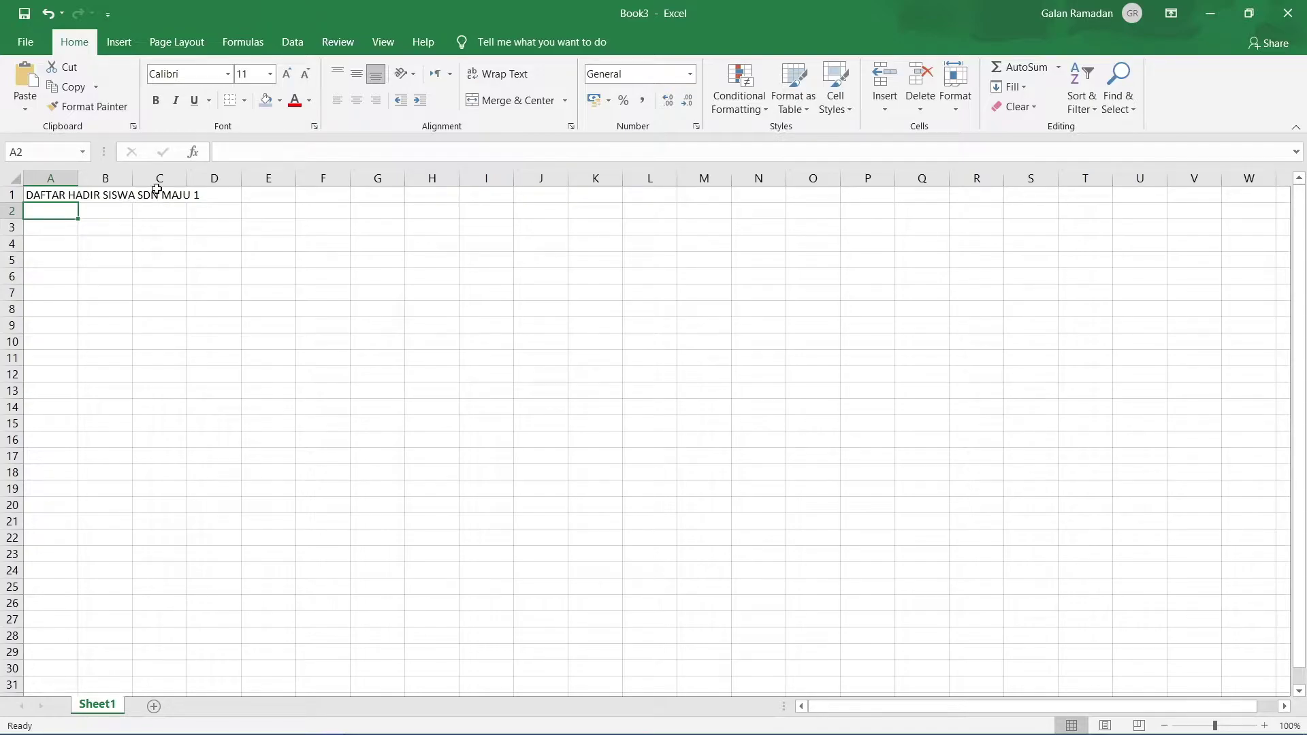
type("TAHUN AJARAN")
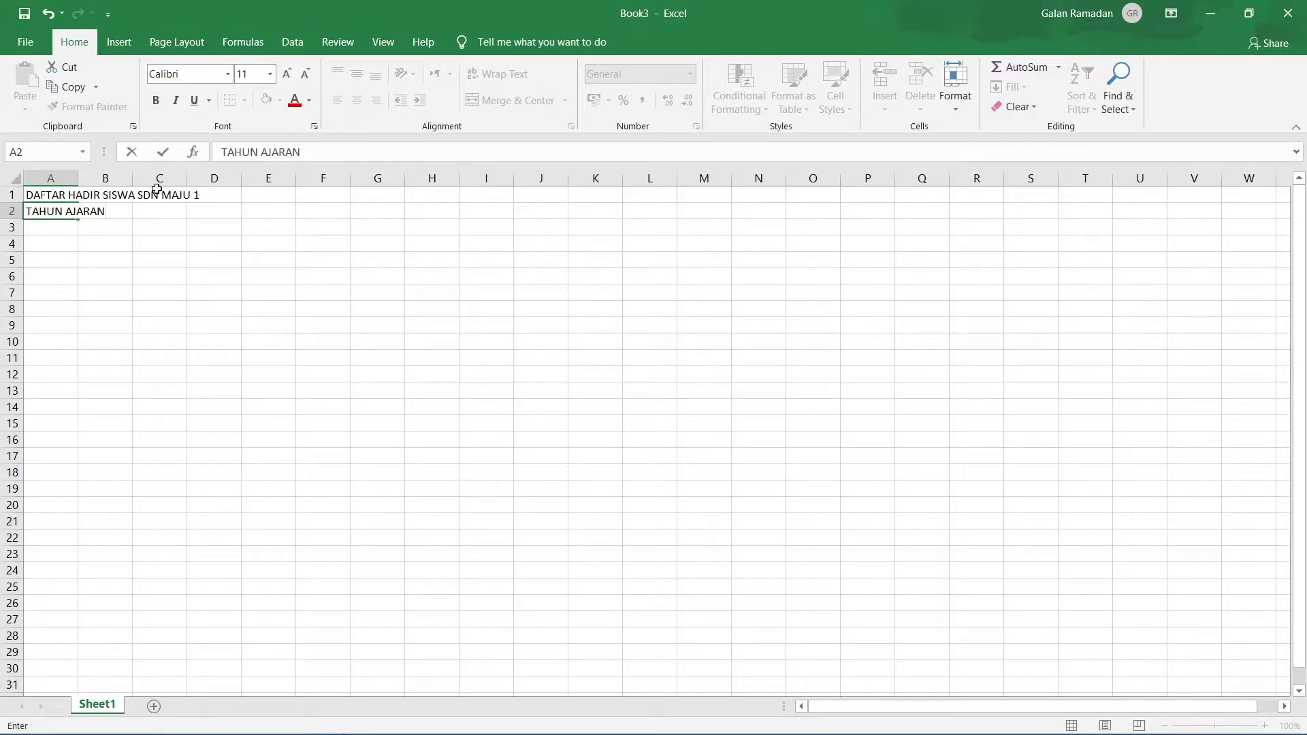
type(" 2021/2022")
key("Return")
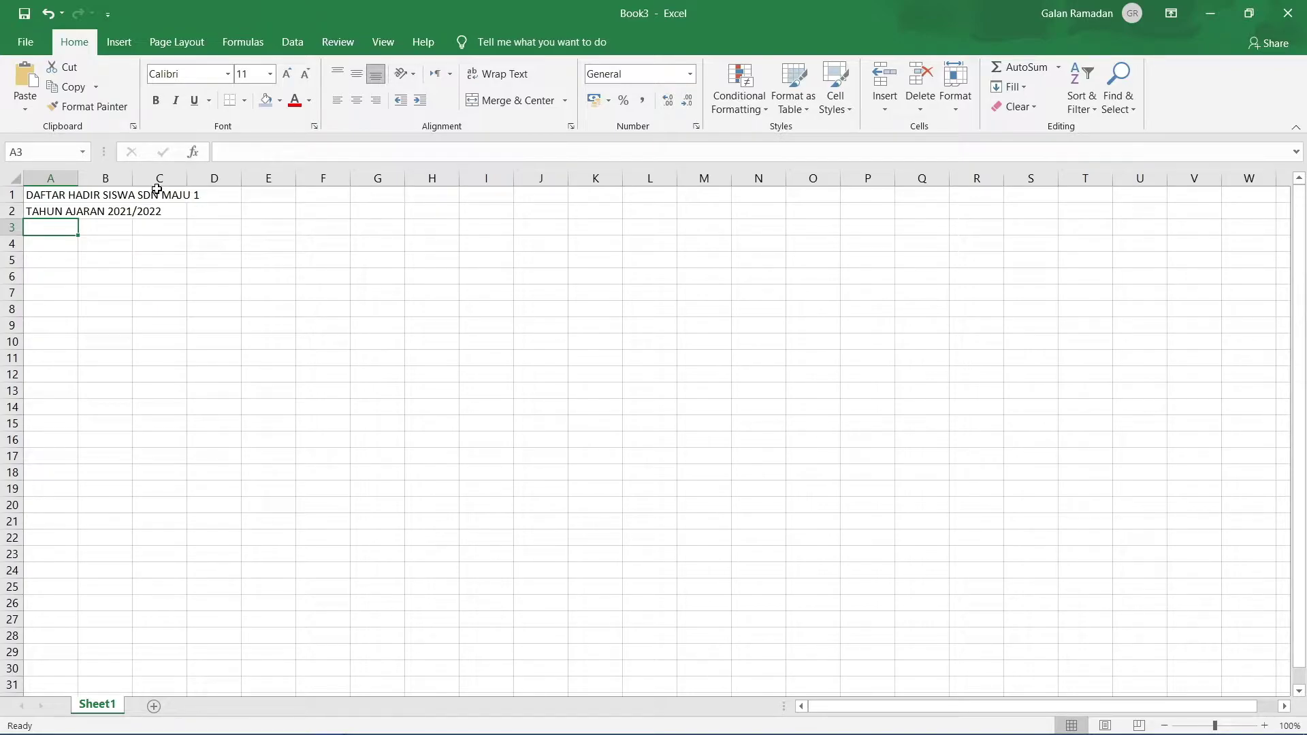
type("KELAS 6")
key("Return")
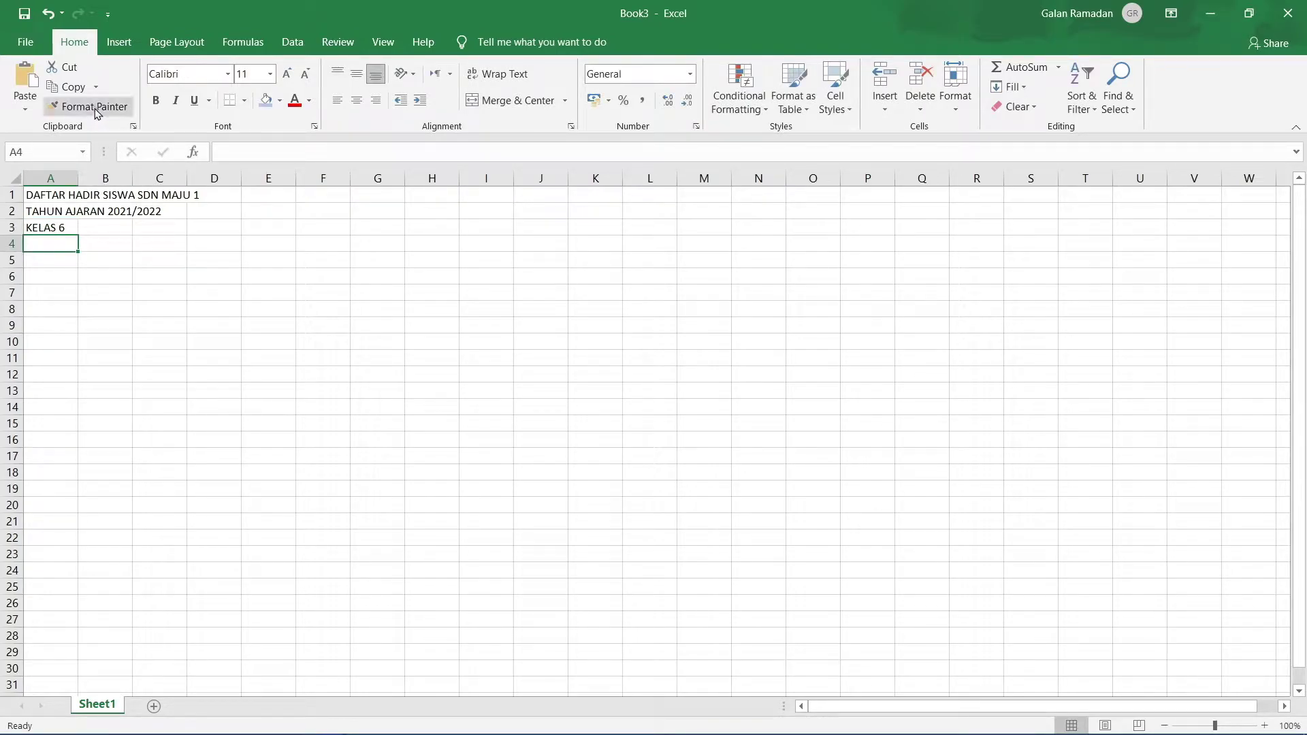
Enter the column heading "NO" in cell A5, leaving row 4 blank
key("Down")
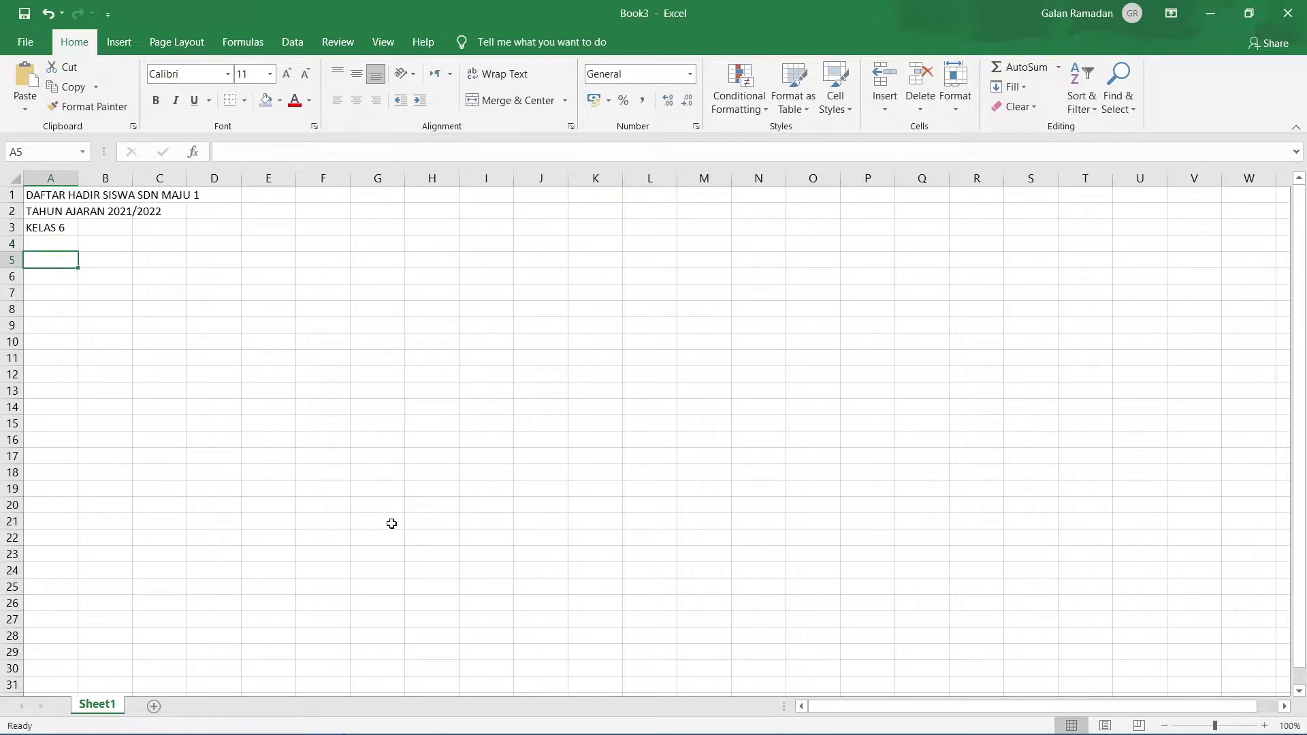
type("NO")
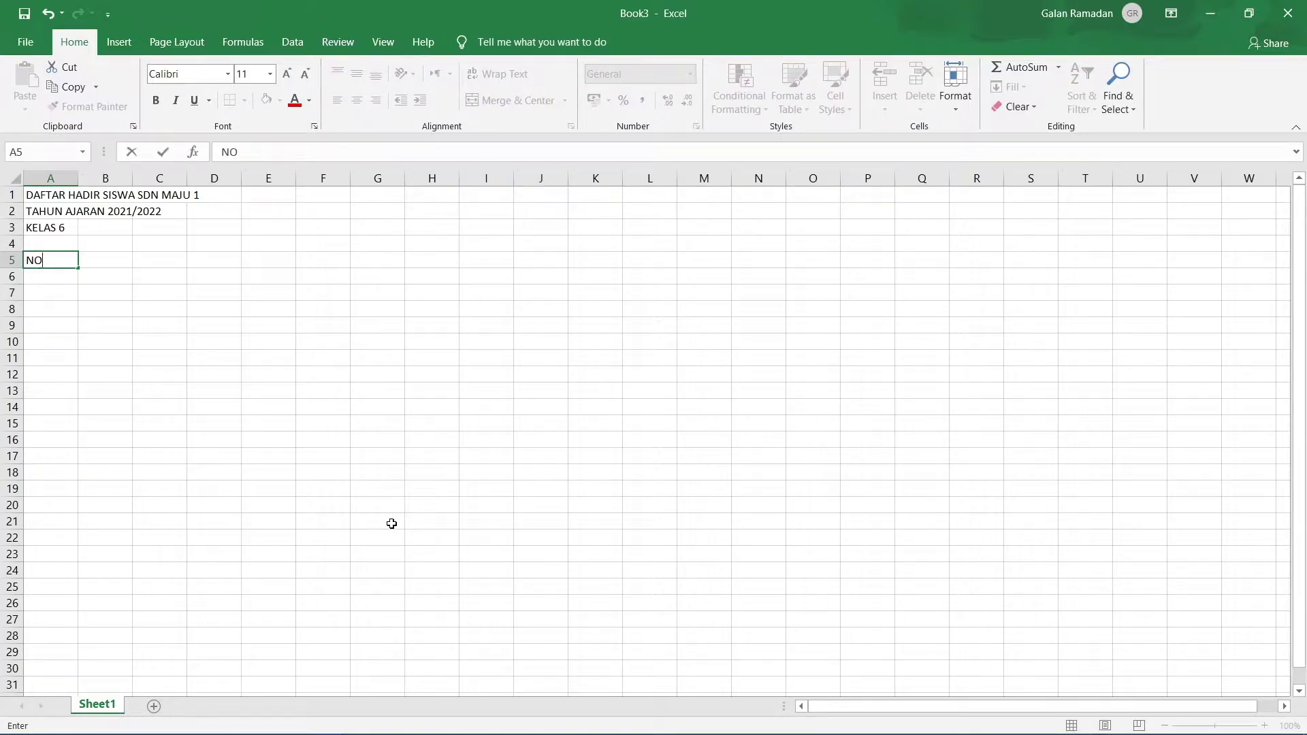
key("Tab")
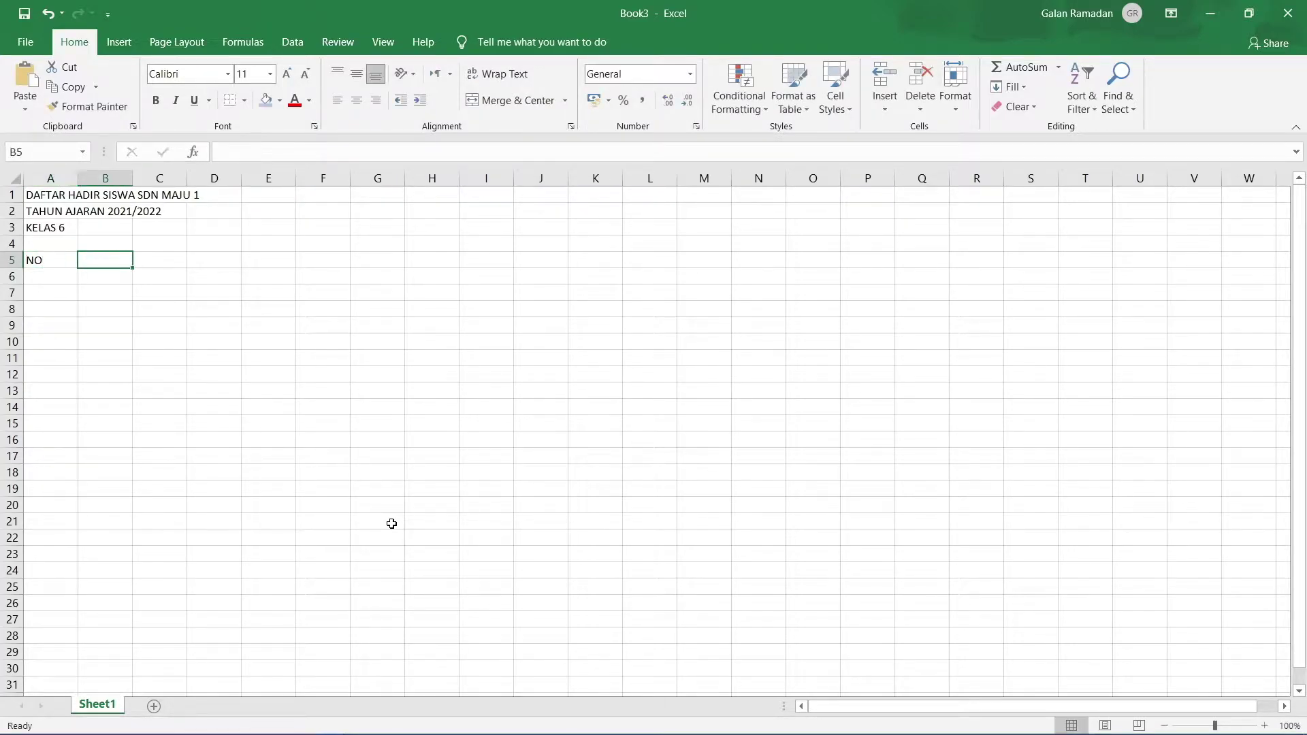
Enter the column headings "NAMA" in cell B5 and "TANGGAL" in cell C5
type("NAMA")
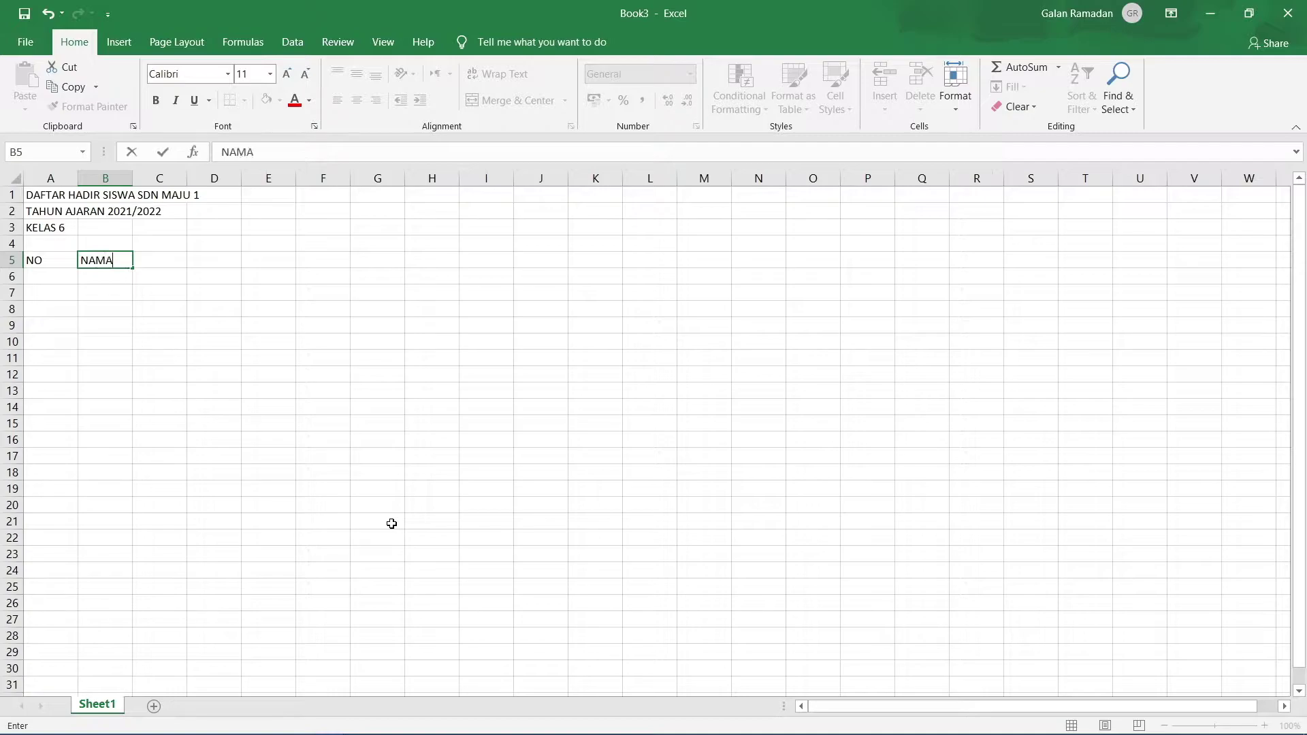
key("Tab")
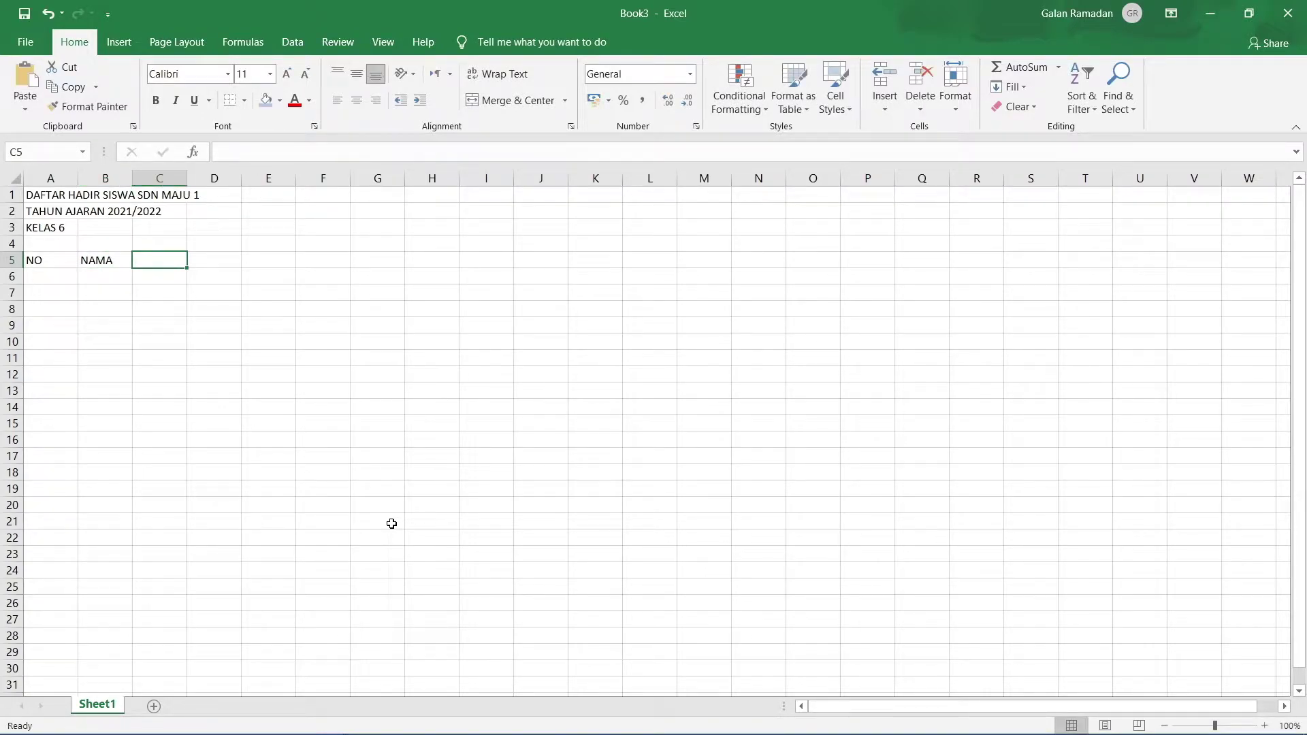
type("TANGGAL")
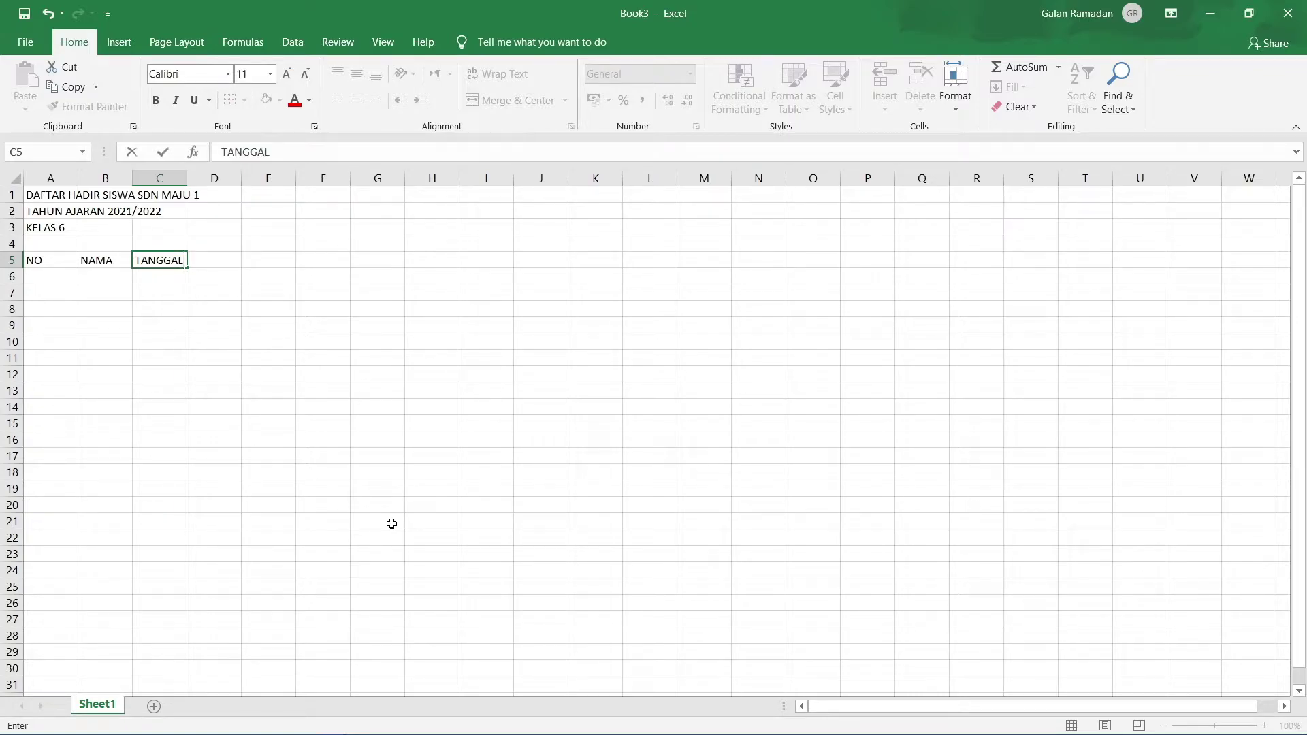
key("Return")
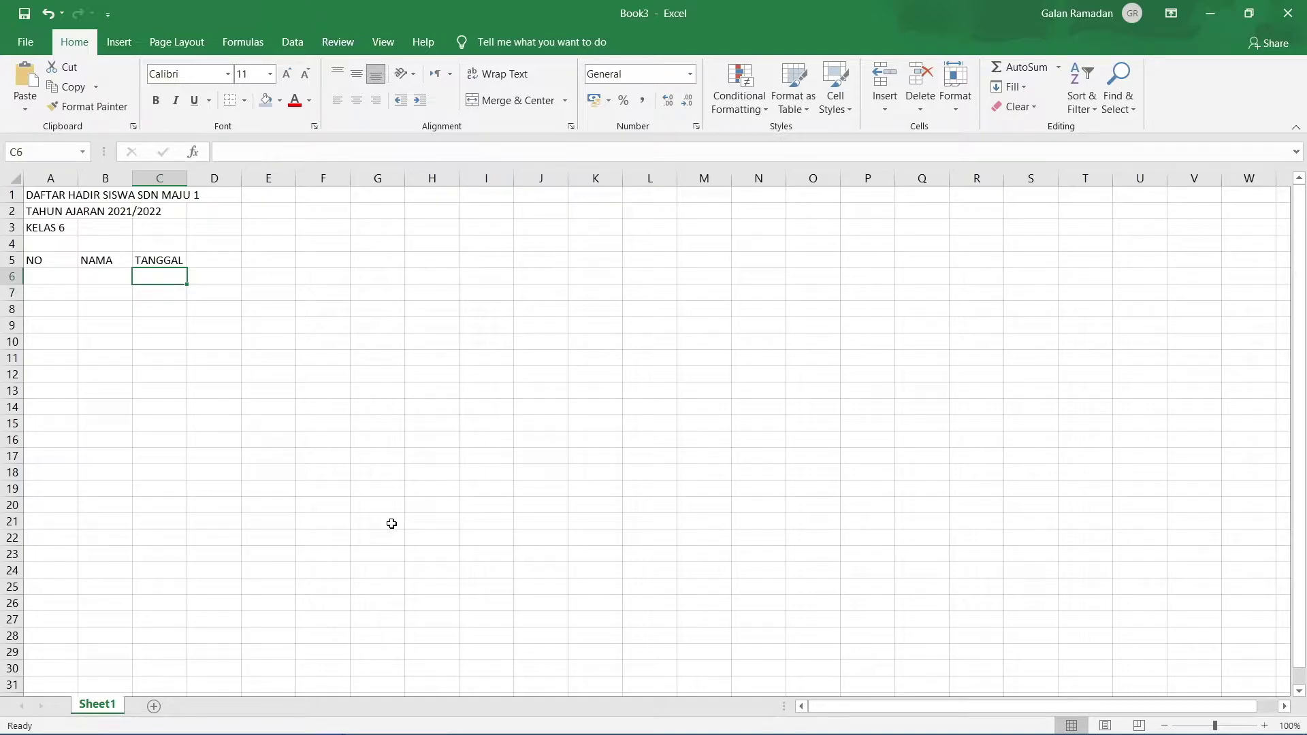
Enter the day numbers 1 to 5 one by one in cells C6 to G6 beneath TANGGAL
type("1")
key("Tab")
type("2")
key("Tab")
type("3")
key("Tab")
type("4")
key("Tab")
type("5")
key("Tab")
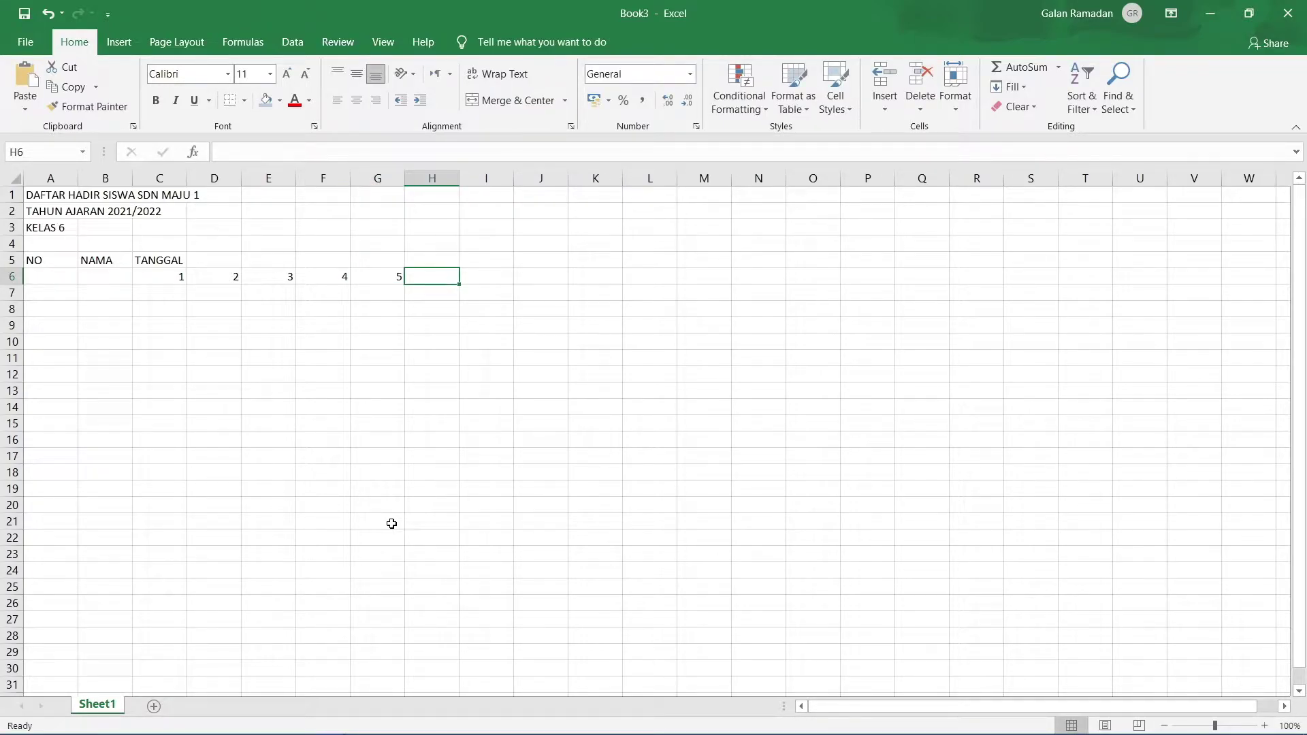
Clear the individually entered day numbers from G6 back to C6
key("shift+Tab")
key("BackSpace")
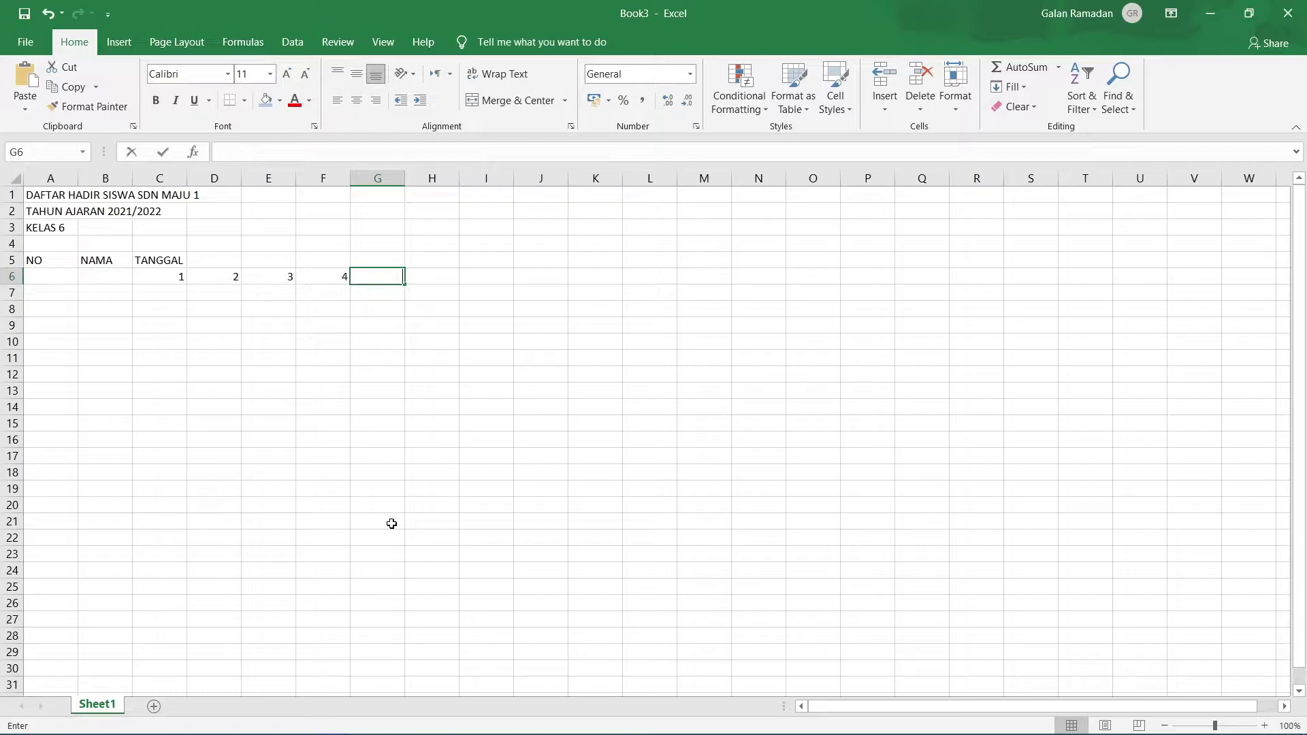
key("shift+Tab")
key("BackSpace")
key("shift+Tab")
key("BackSpace")
key("shift+Tab")
key("BackSpace")
key("shift+Tab")
key("Delete")
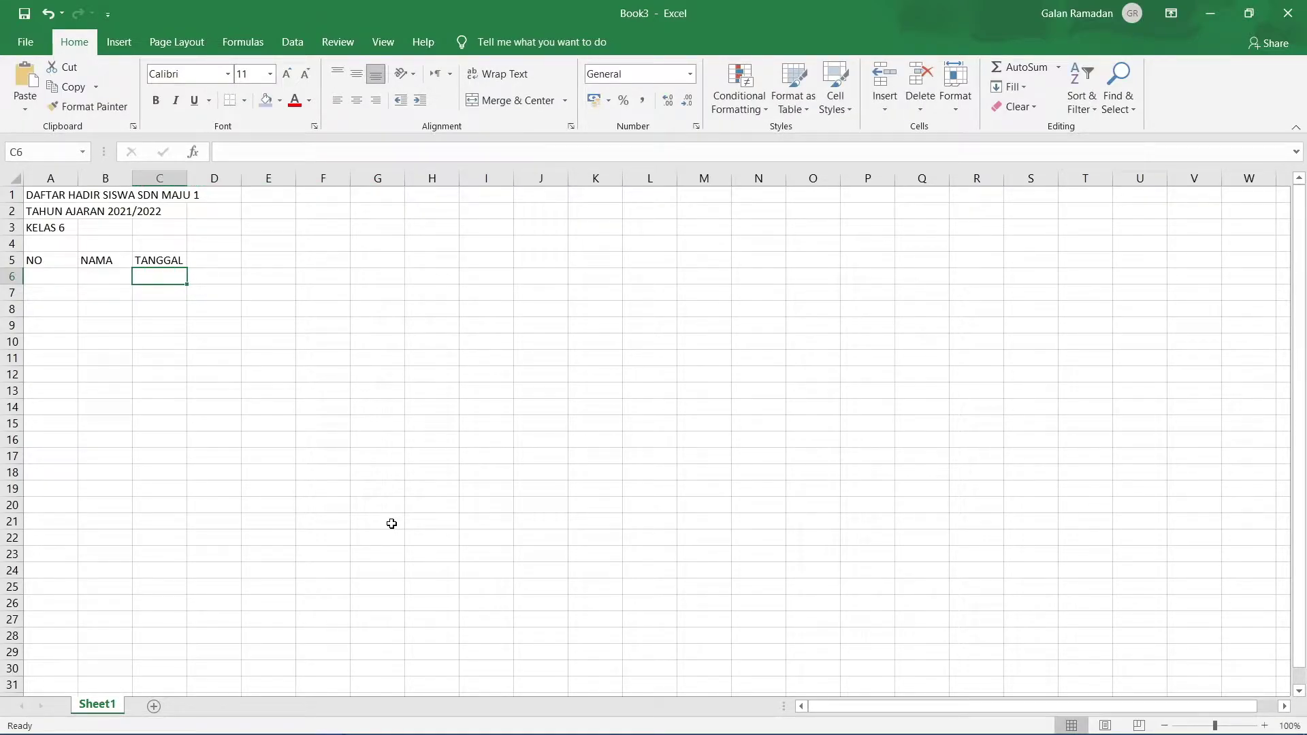
Enter 1 in cell C6 and 2 in cell D6 as the start of the date series
type("1")
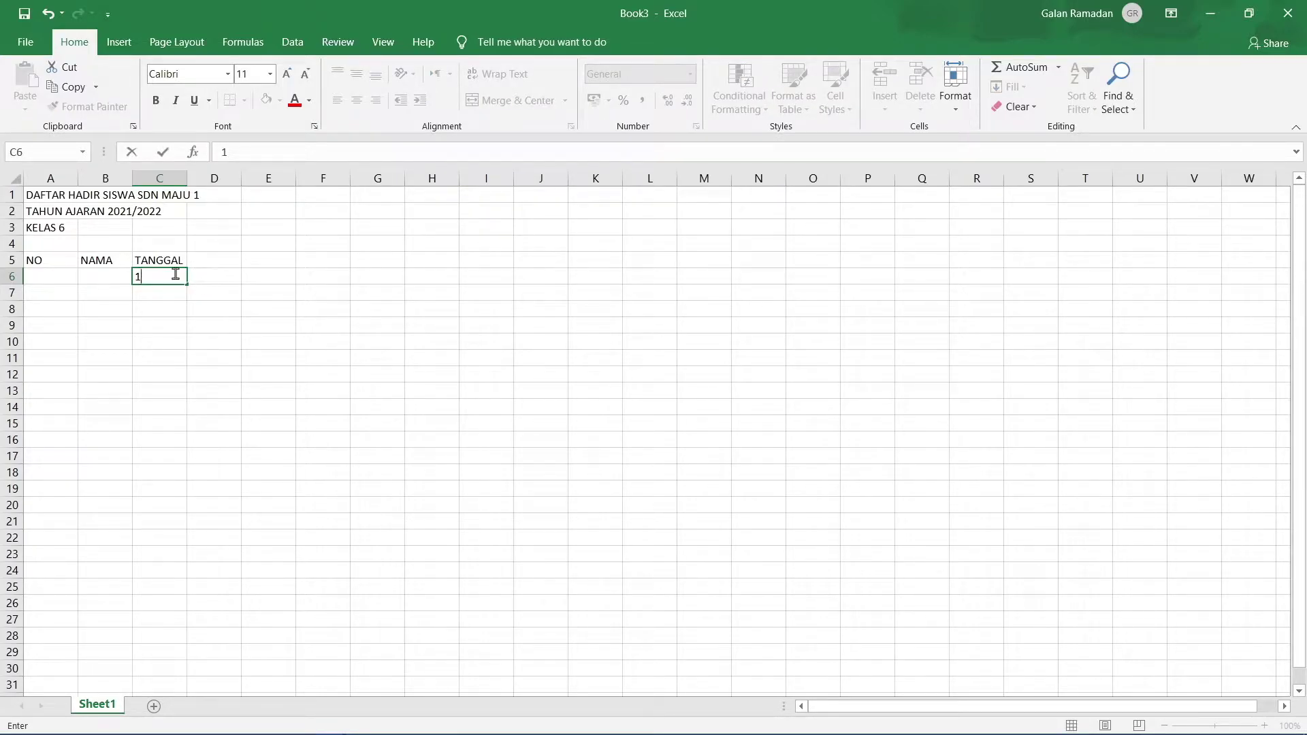
left_click(217, 284)
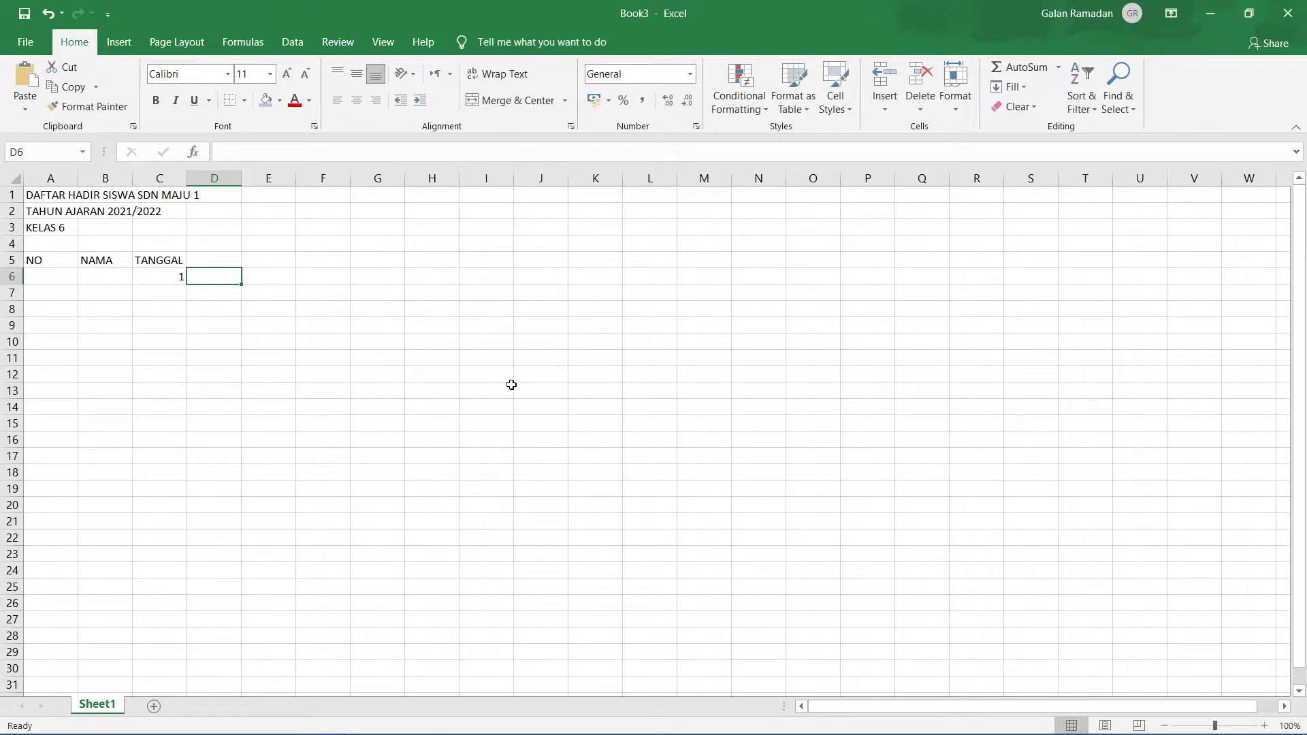
type("2")
left_click(275, 378)
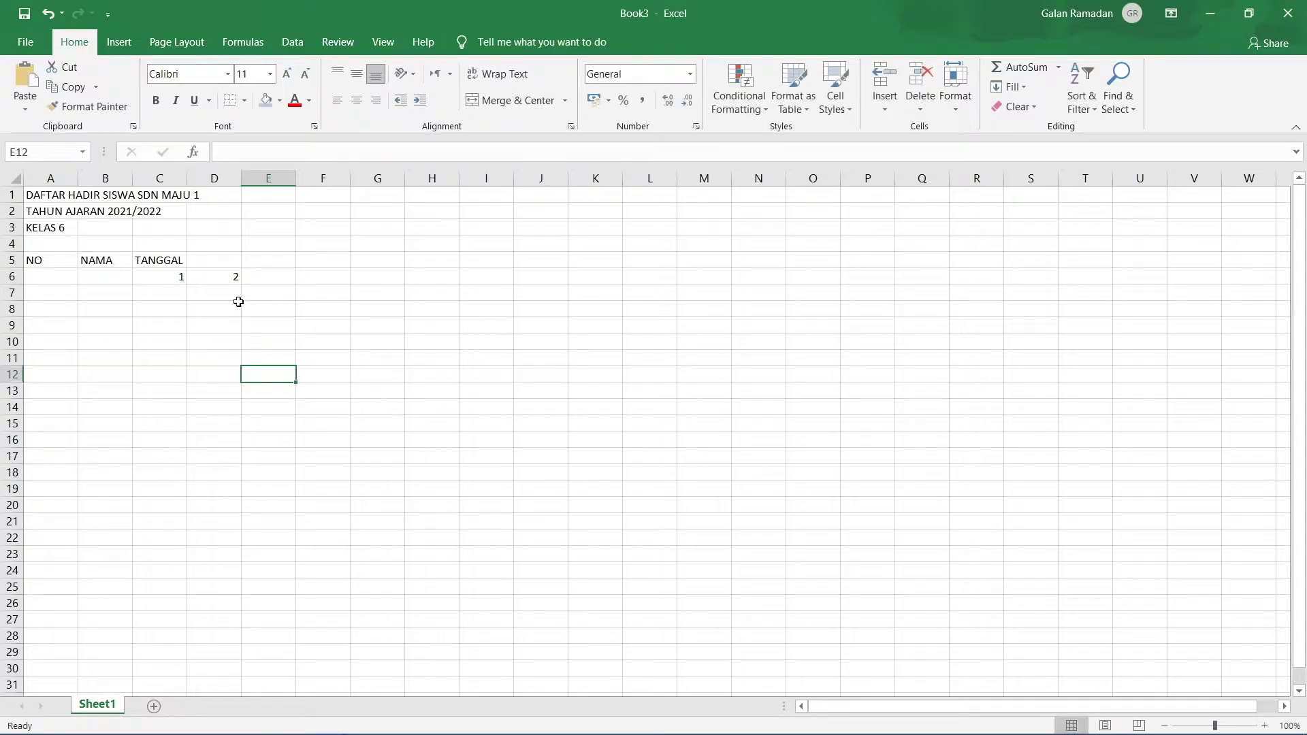
Extend the series from C6:D6 along row 6 to cell AG6 so the days run from 1 to 31
left_click(157, 277)
left_click_drag(165, 278, 219, 277)
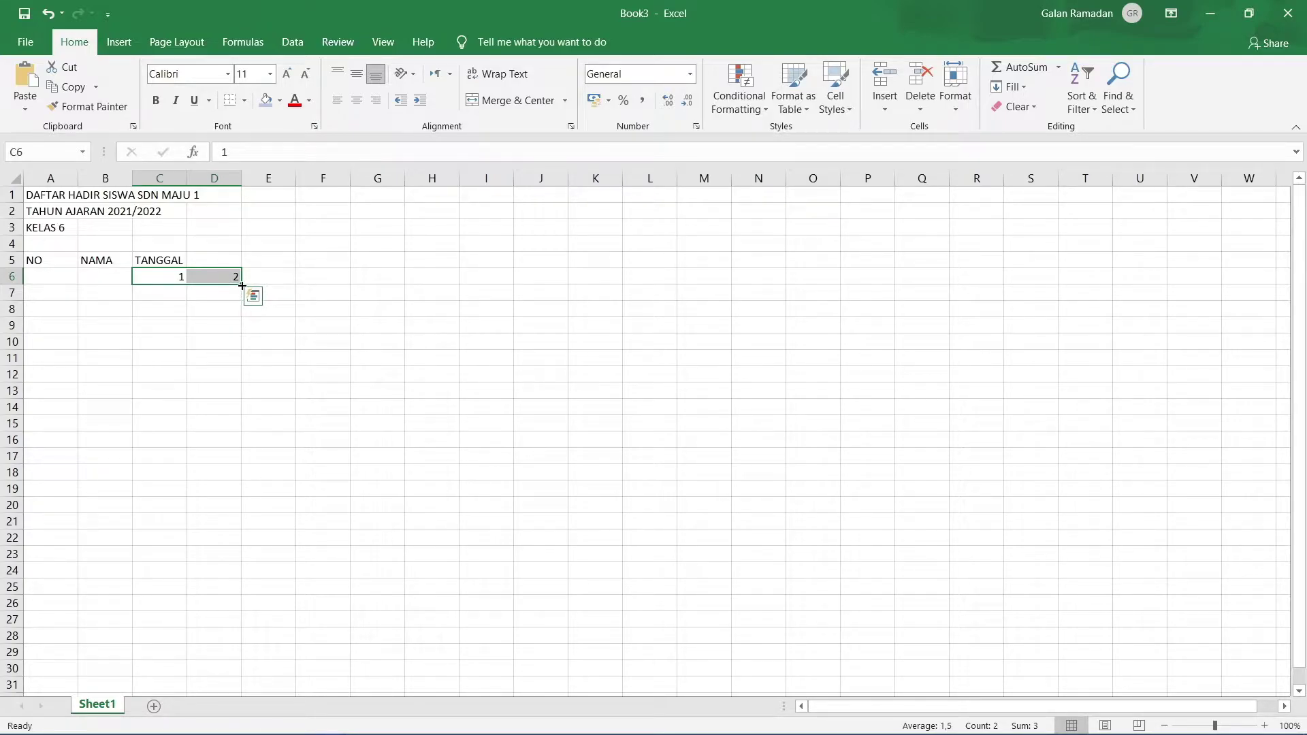
left_click_drag(241, 285, 633, 287)
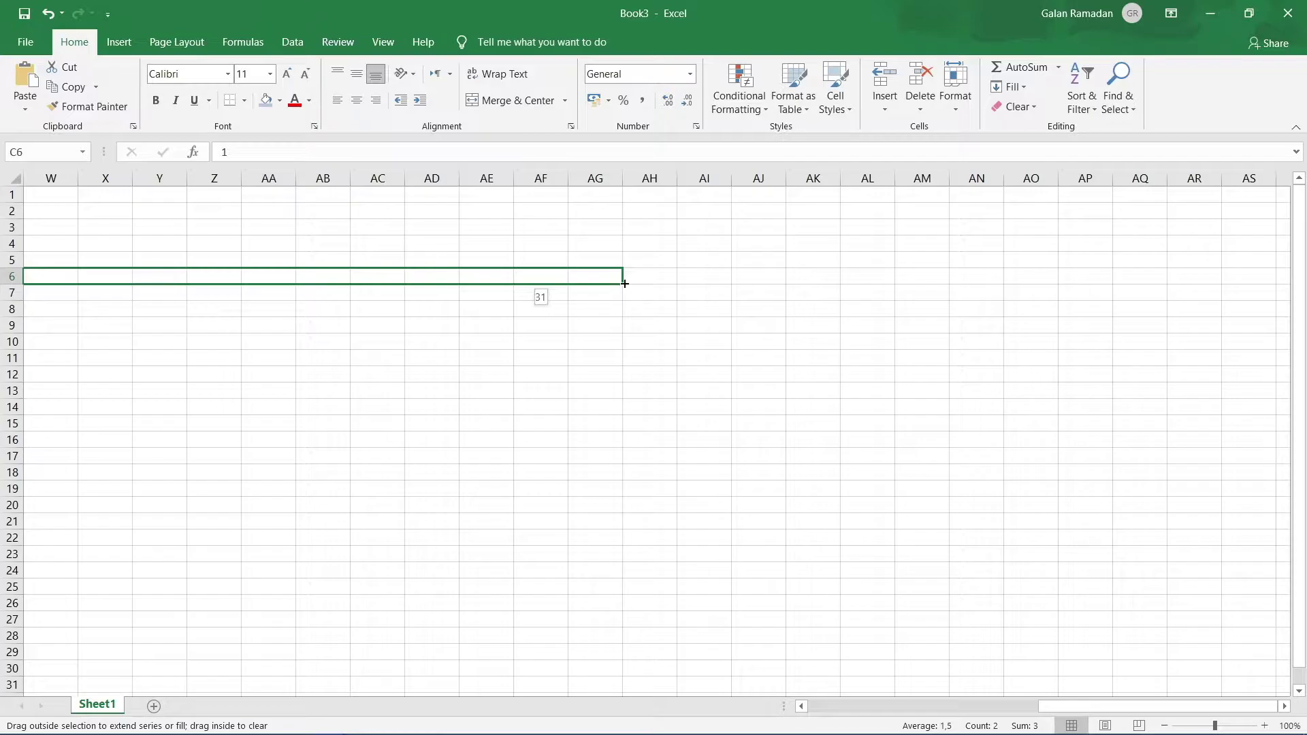
left_click_drag(625, 283, 624, 283)
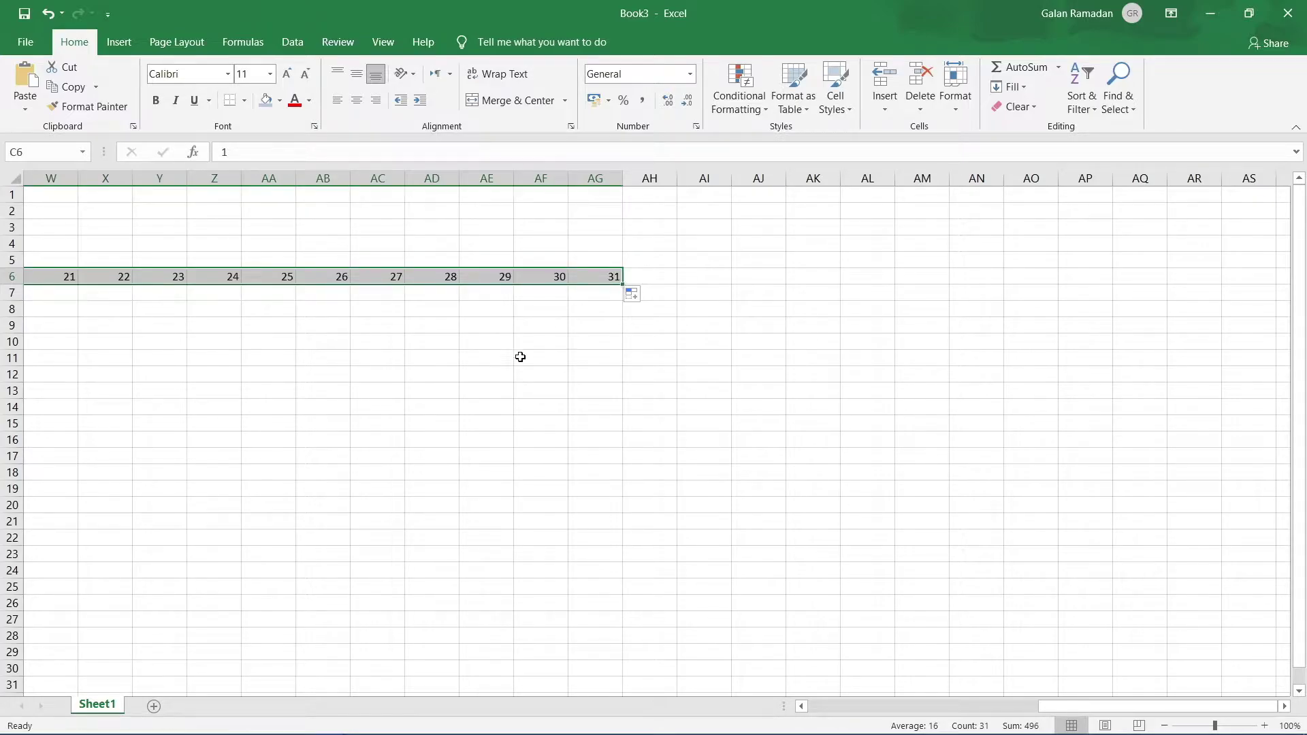
Review the day numbers along row 6 from column C to column AG
left_click_drag(1140, 691, 910, 701)
left_click_drag(1008, 708, 1194, 707)
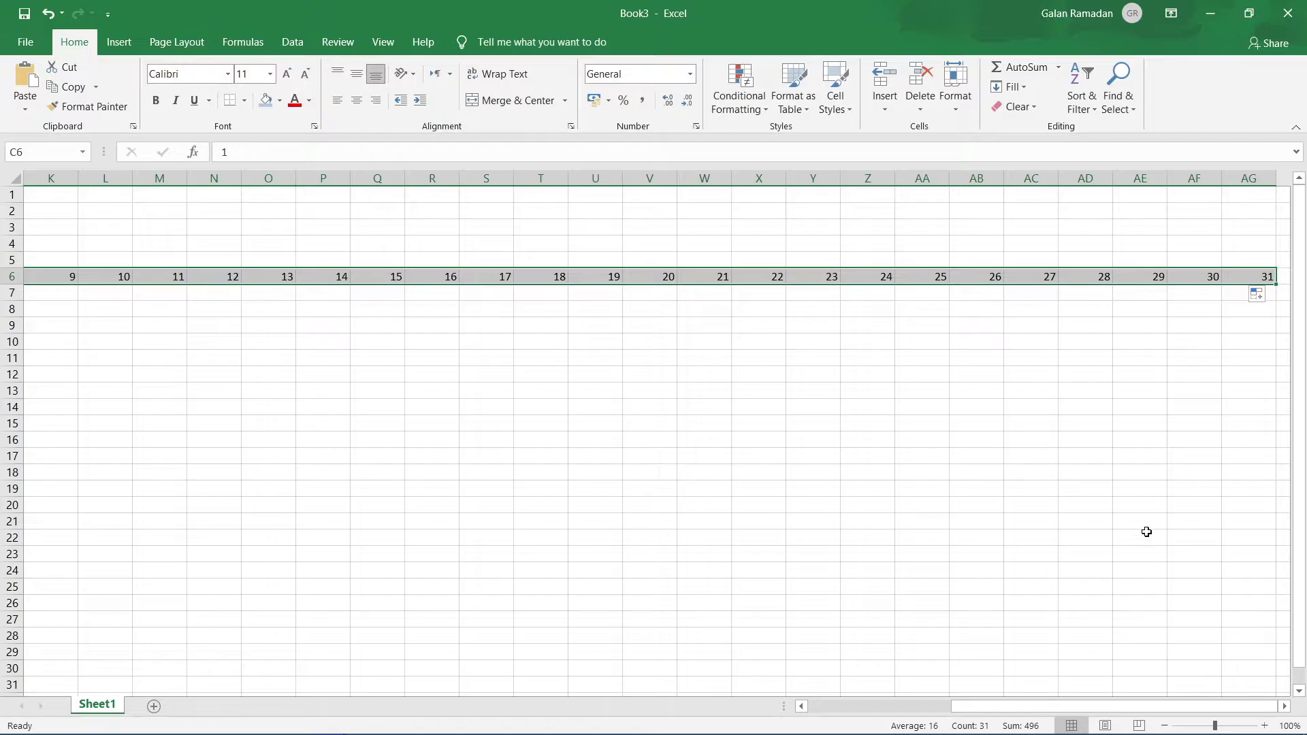
left_click_drag(1116, 706, 861, 665)
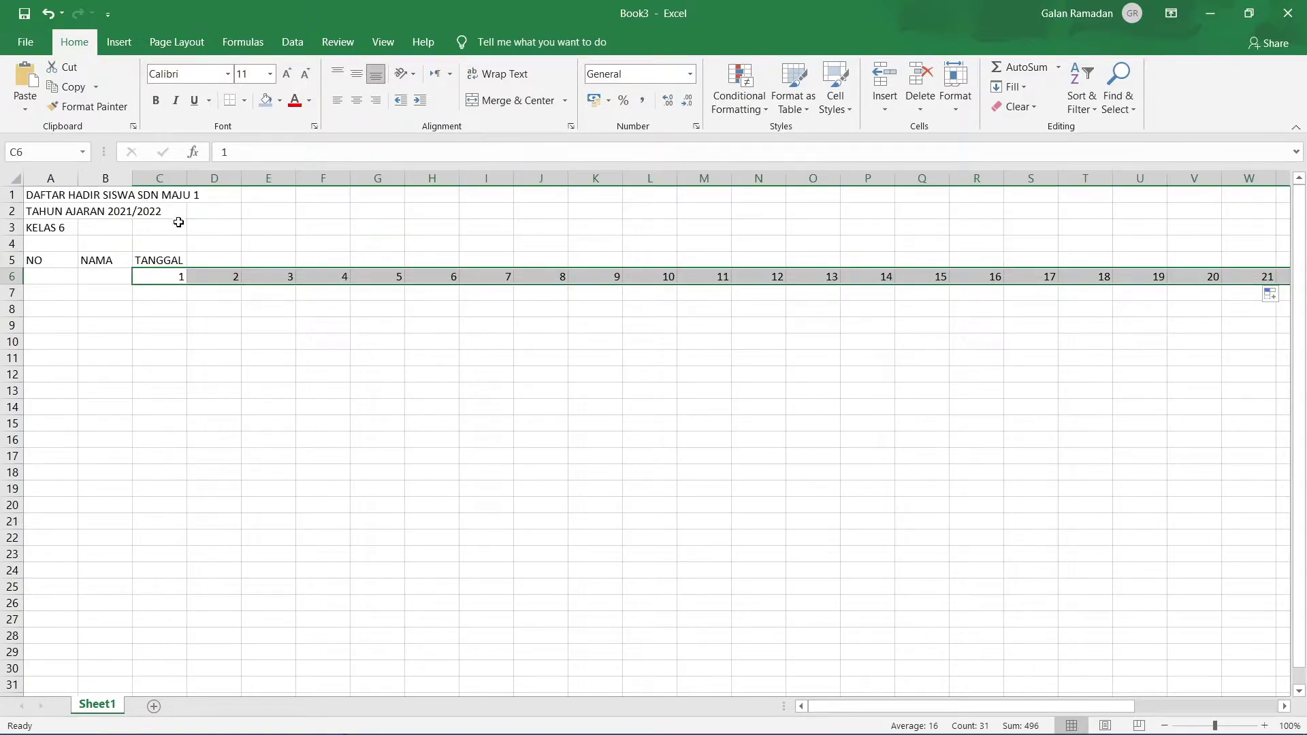
left_click(220, 305)
left_click(166, 277)
left_click(167, 288)
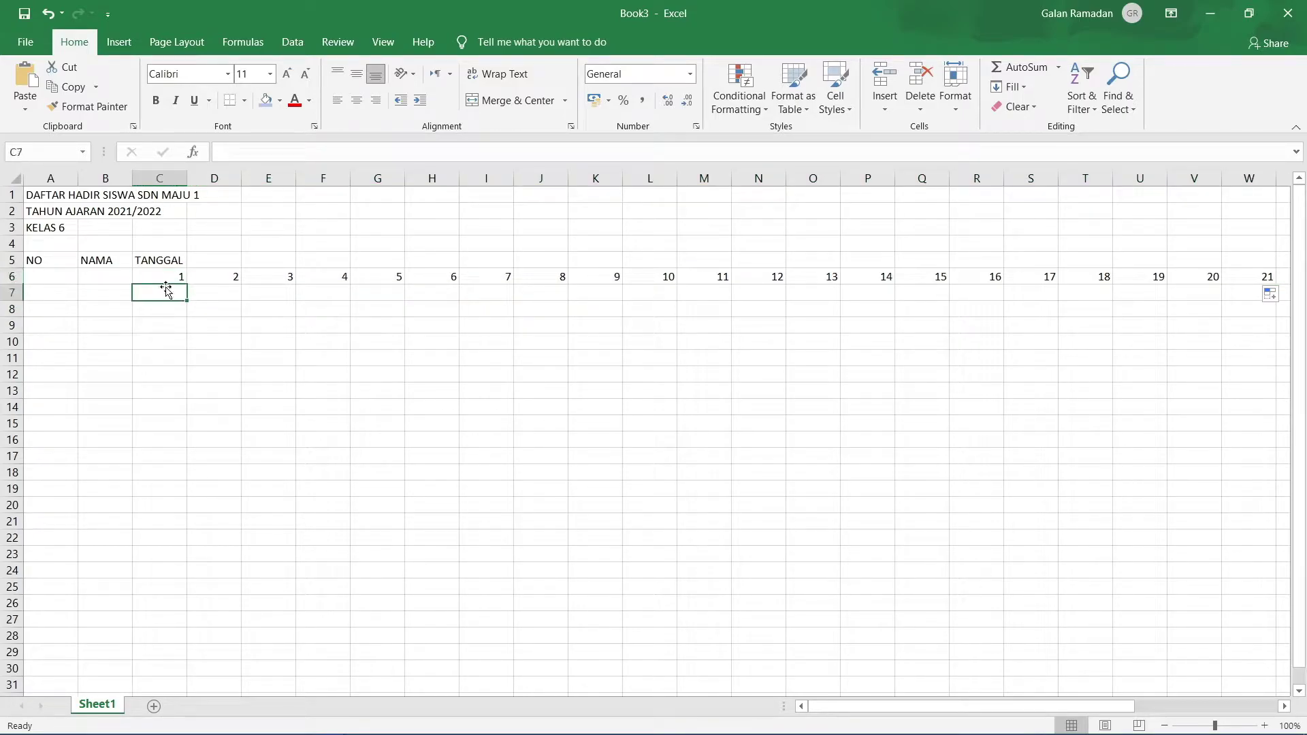
left_click(166, 277)
left_click(314, 275)
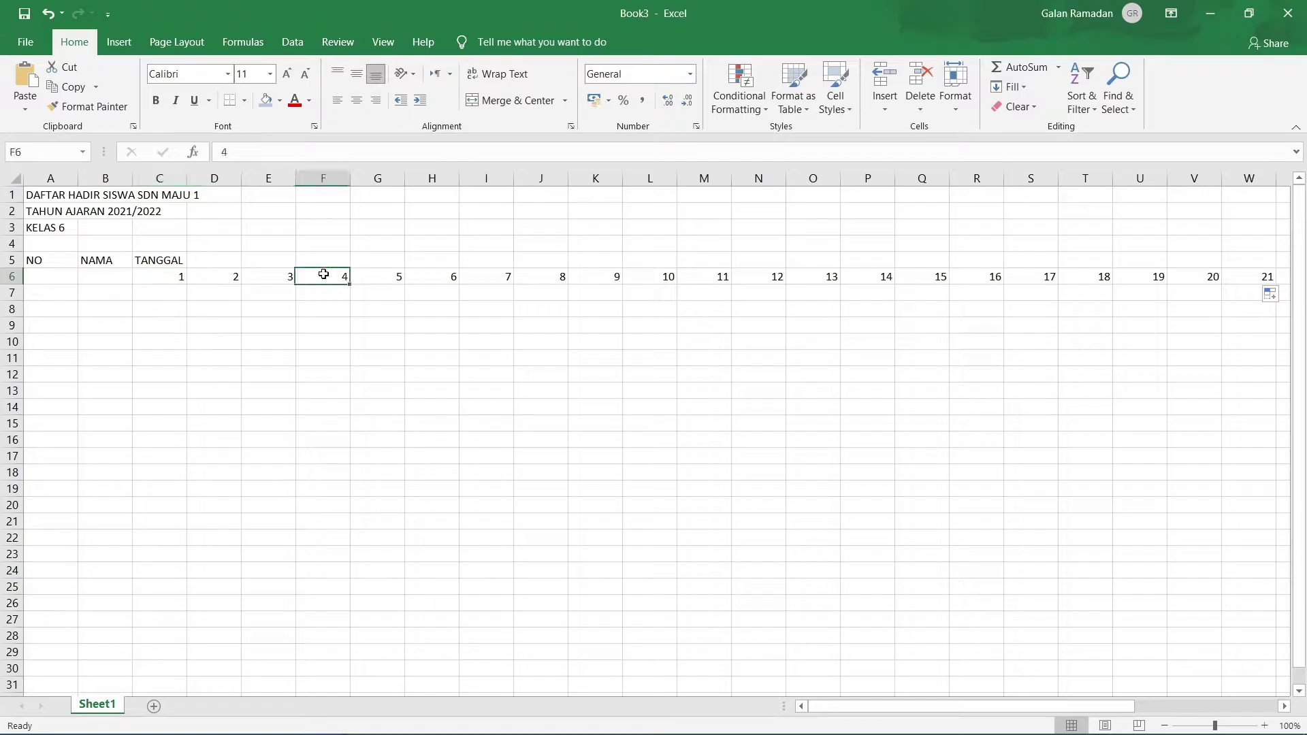
left_click_drag(1107, 708, 928, 691)
left_click(221, 330)
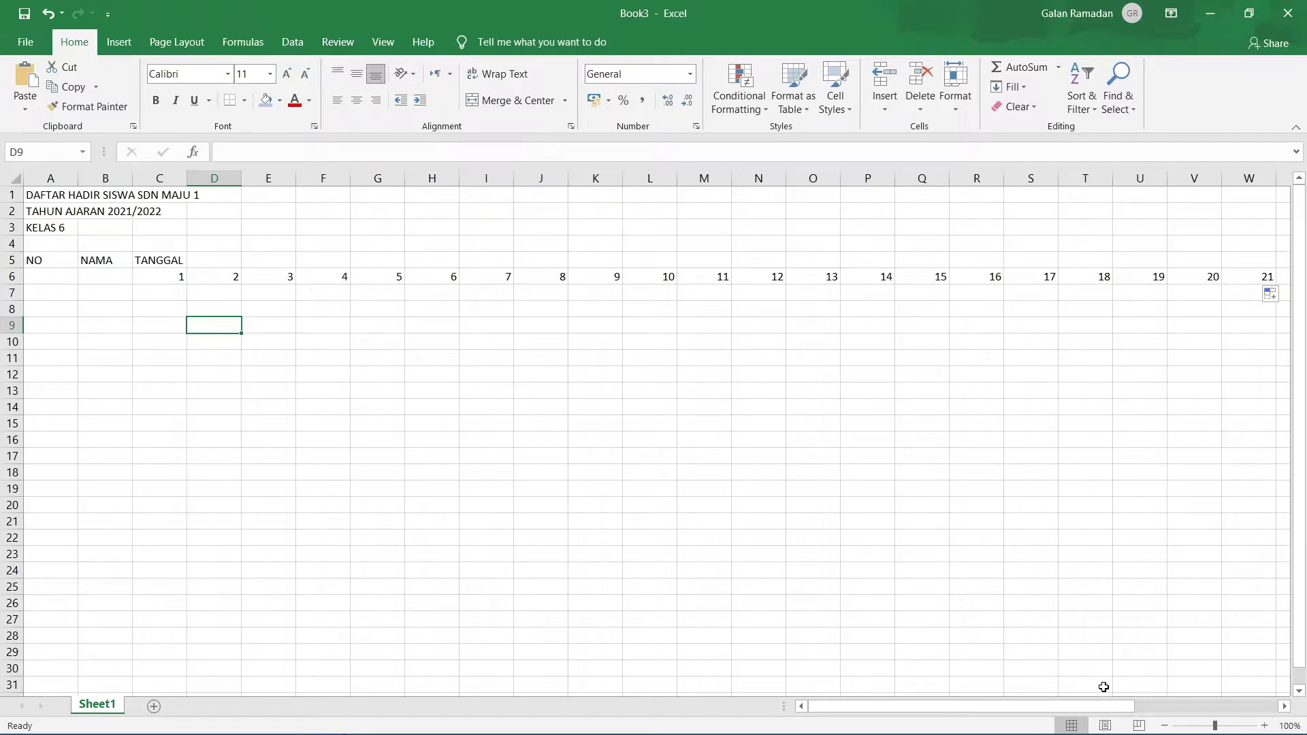
Narrow columns C through AG to one equal width that just fits the two-digit day numbers
left_click_drag(1100, 711, 1213, 708)
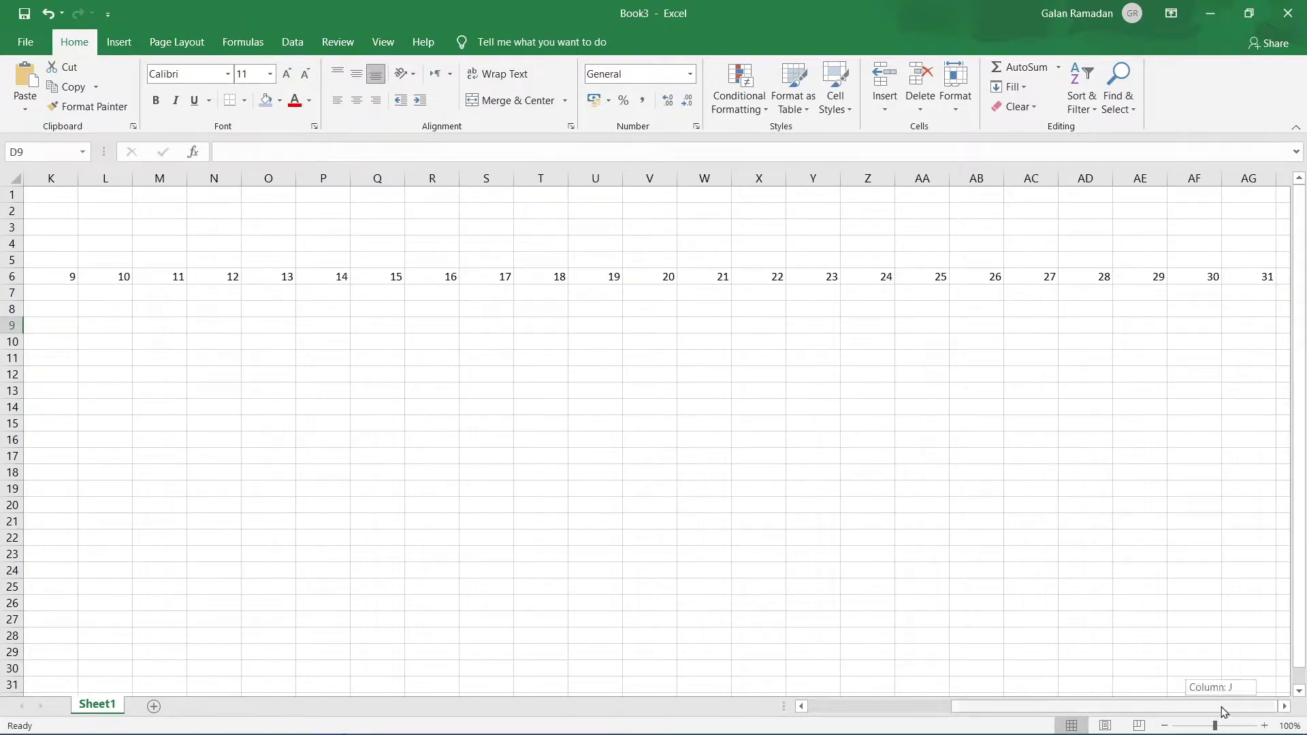
left_click(1241, 177)
left_click_drag(1235, 179, 146, 177)
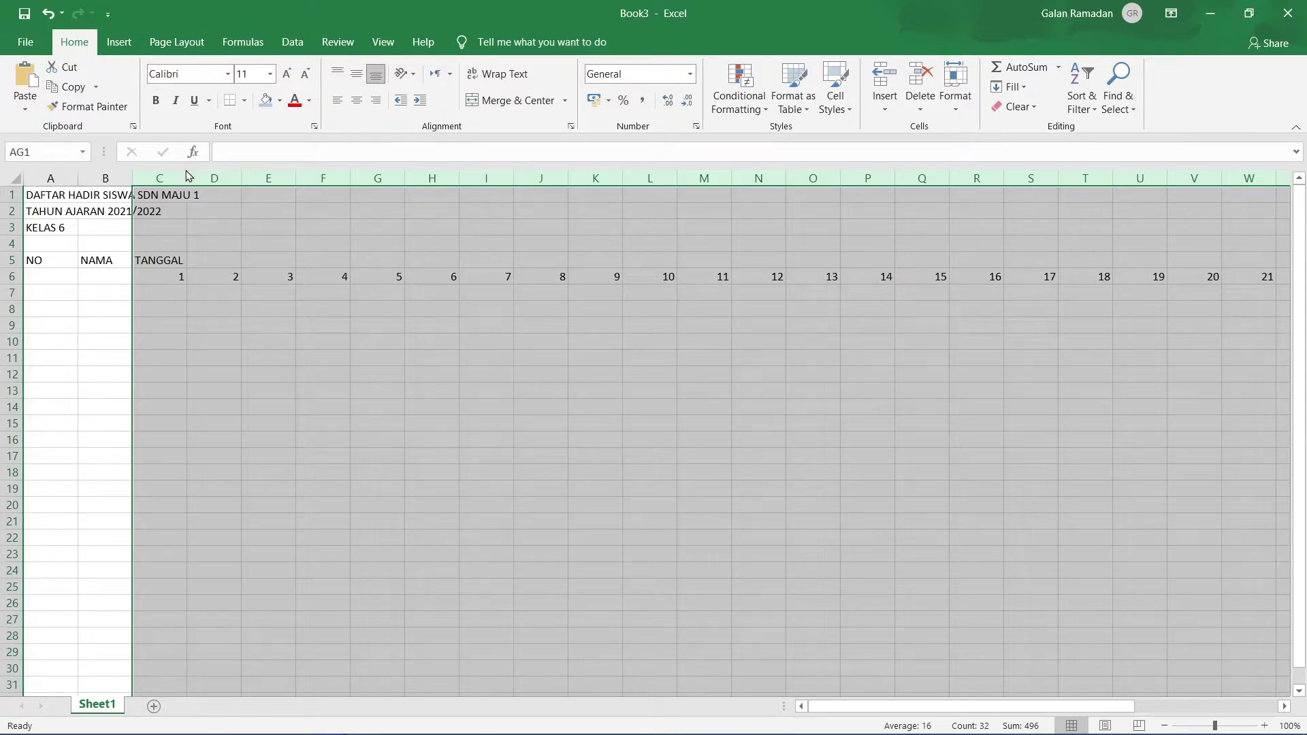
left_click_drag(189, 177, 154, 179)
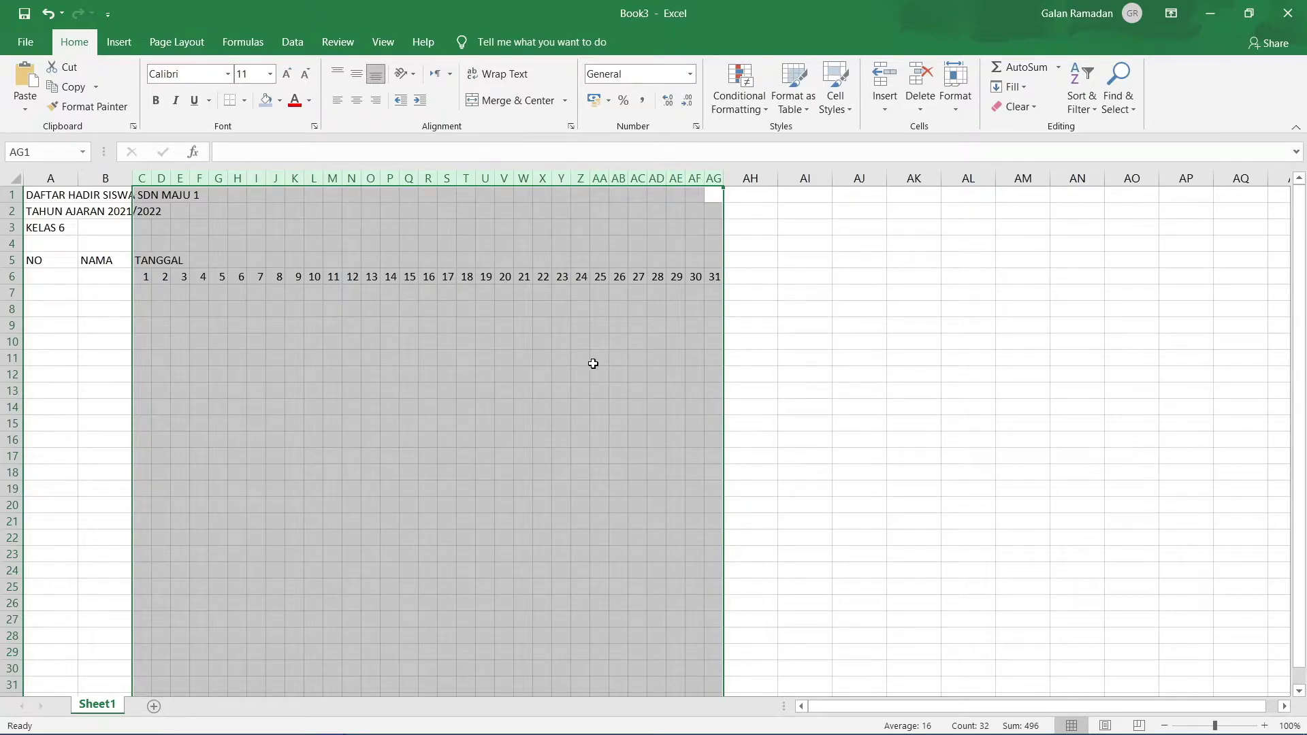
left_click(738, 310)
Enter the heading "PRESENSI" in cell AH5, directly after the day columns
left_click(757, 259)
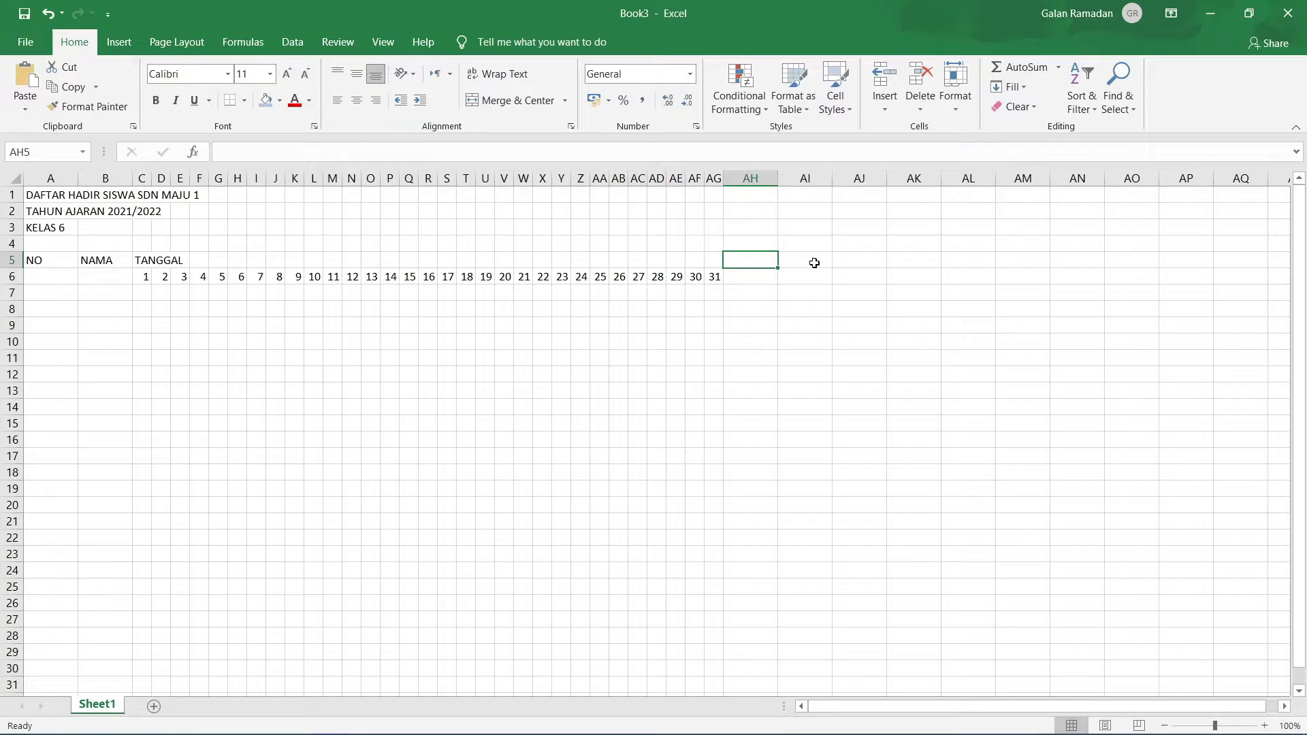
type("PRESENSI")
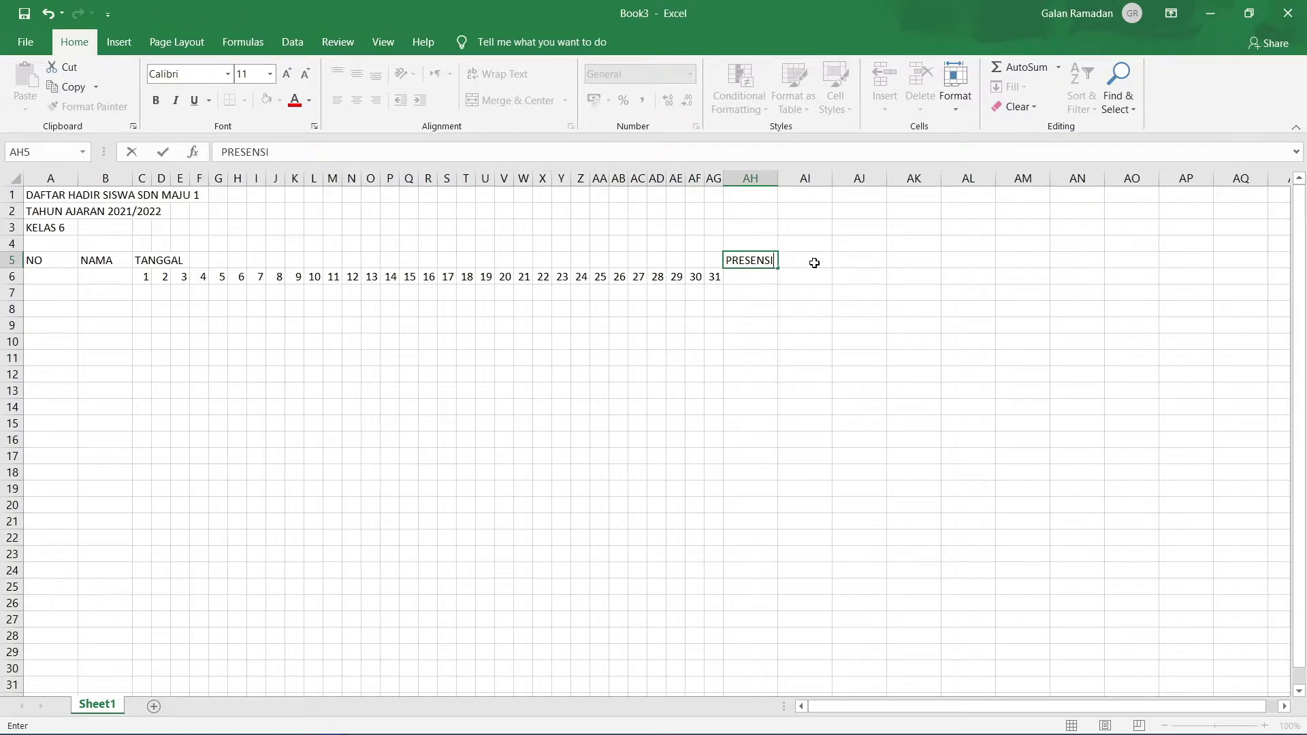
key("Return")
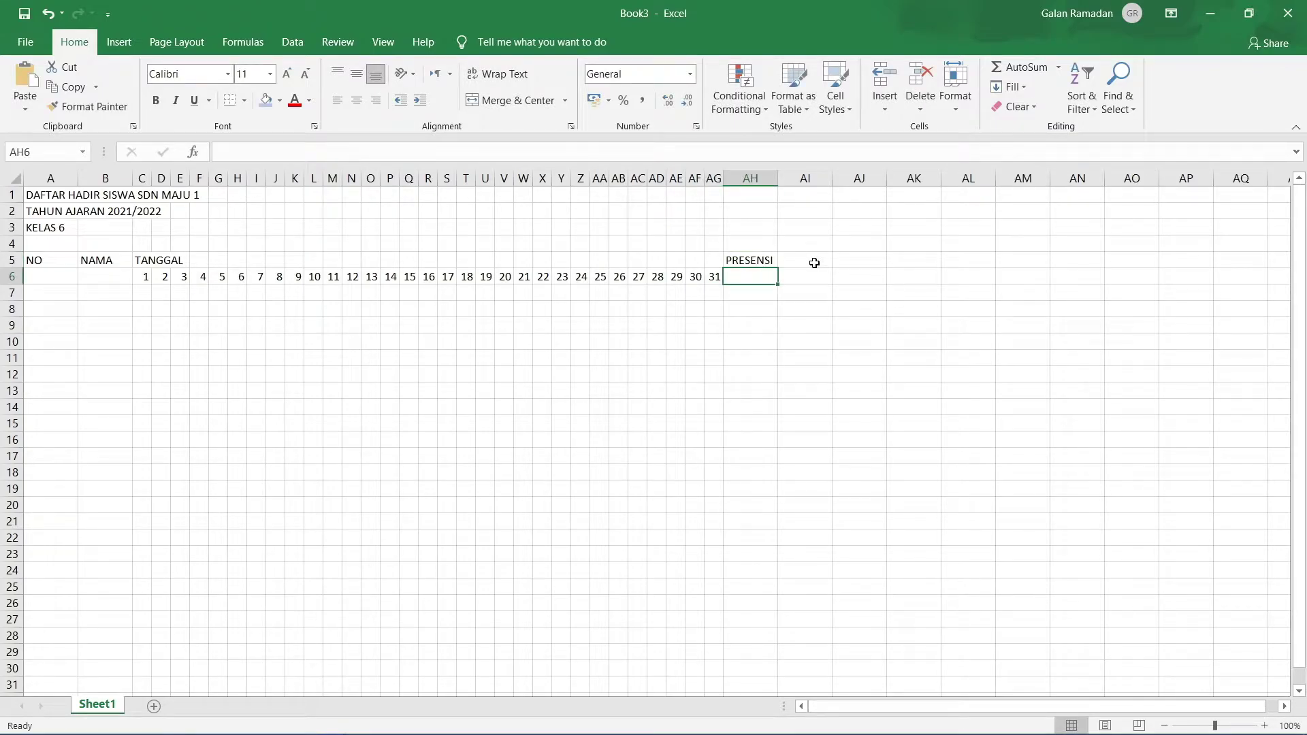
Enter the subheadings "HADIR", "IZIN", "SAKIT" and "ALFA" in cells AH6 to AK6 beneath PRESENSI
type("HADIR")
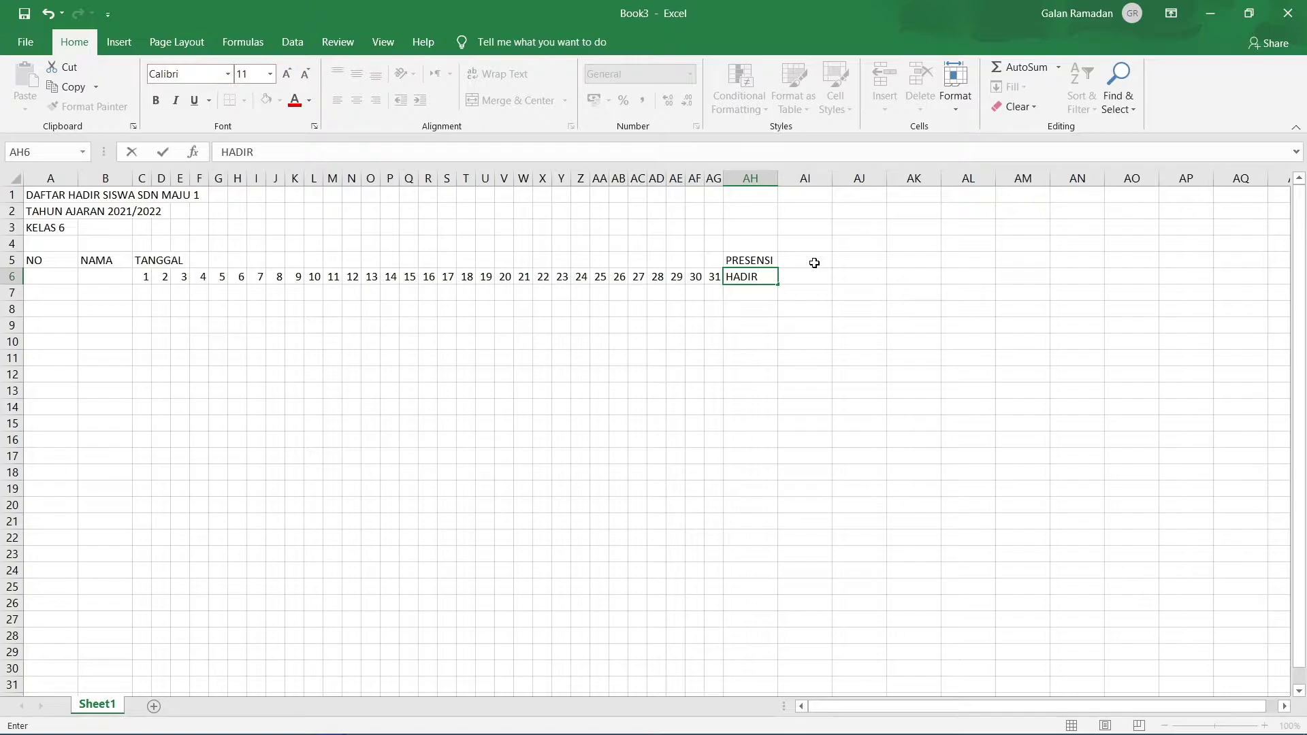
key("Tab")
type("IZIN")
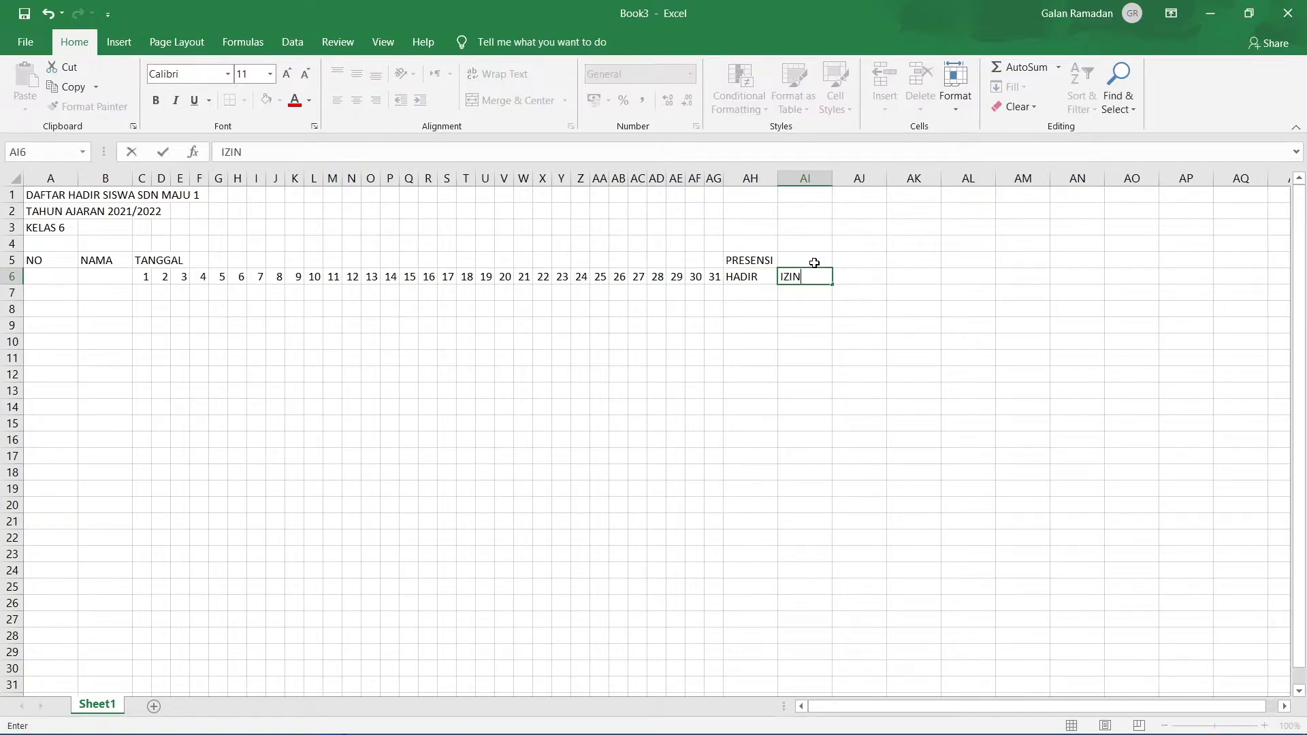
key("Tab")
type("SAKIT")
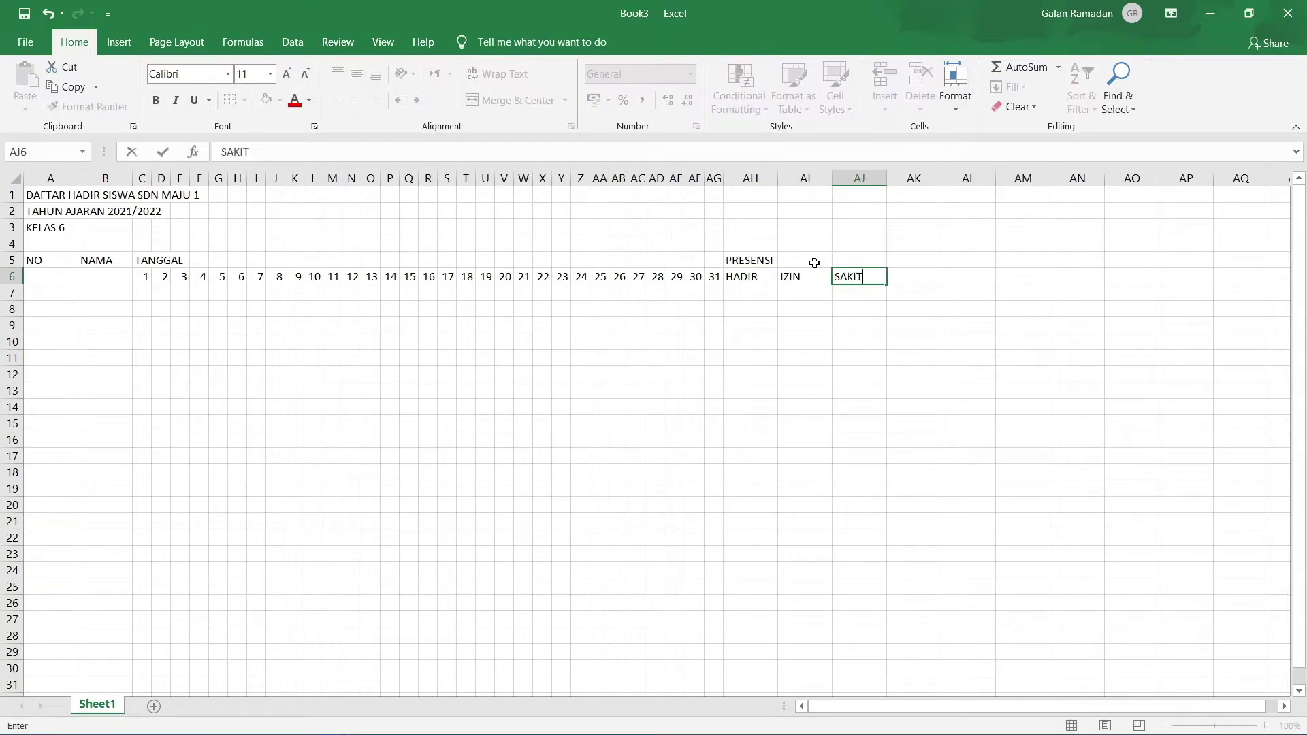
key("Tab")
type("A")
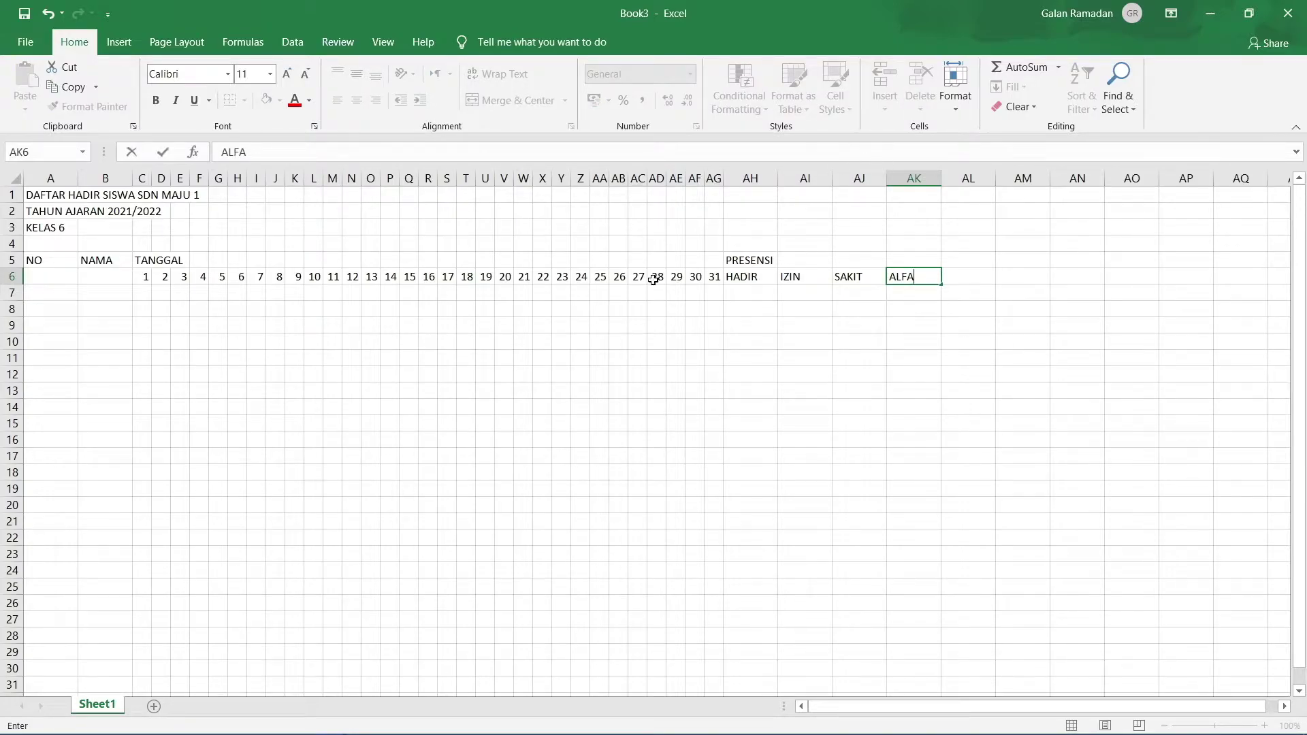
type("LFA")
left_click(224, 405)
Enter the student numbers 1 in cell A7 and 2 in cell A8 under NO, leaving A6 blank
left_click(59, 289)
left_click(55, 279)
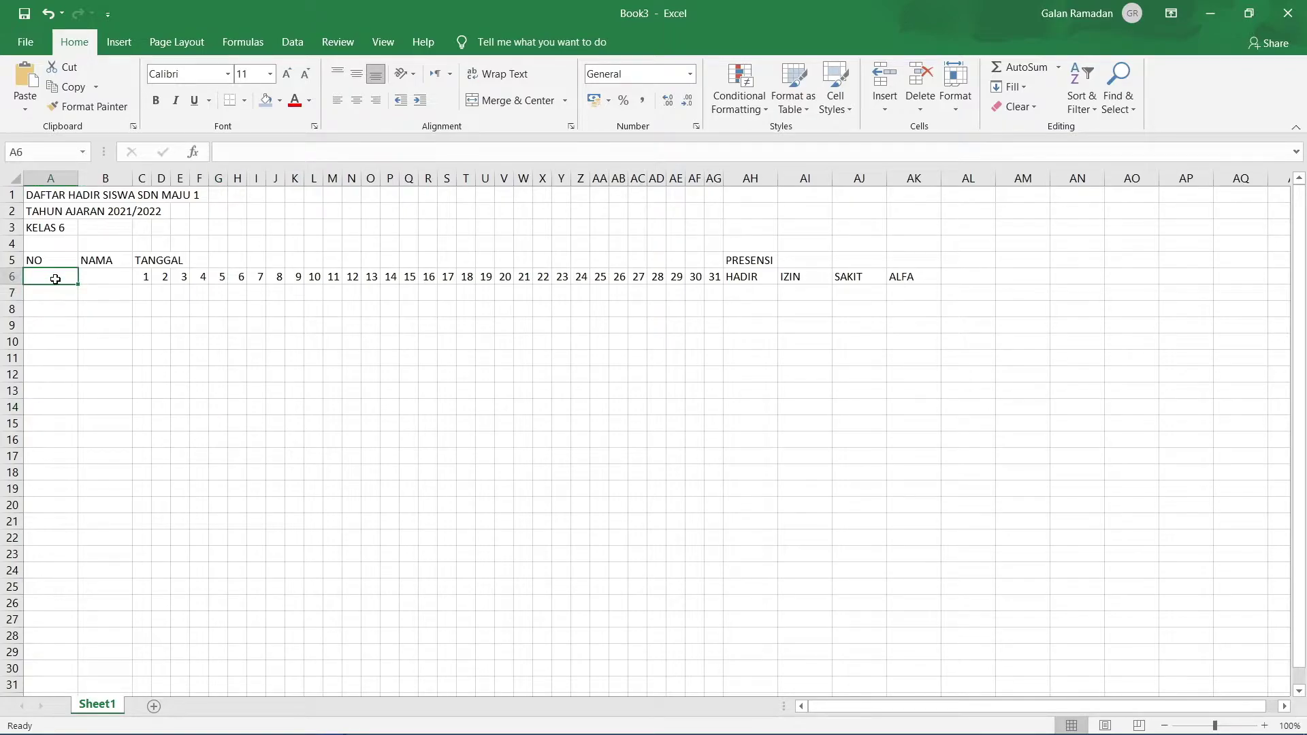
key("Down")
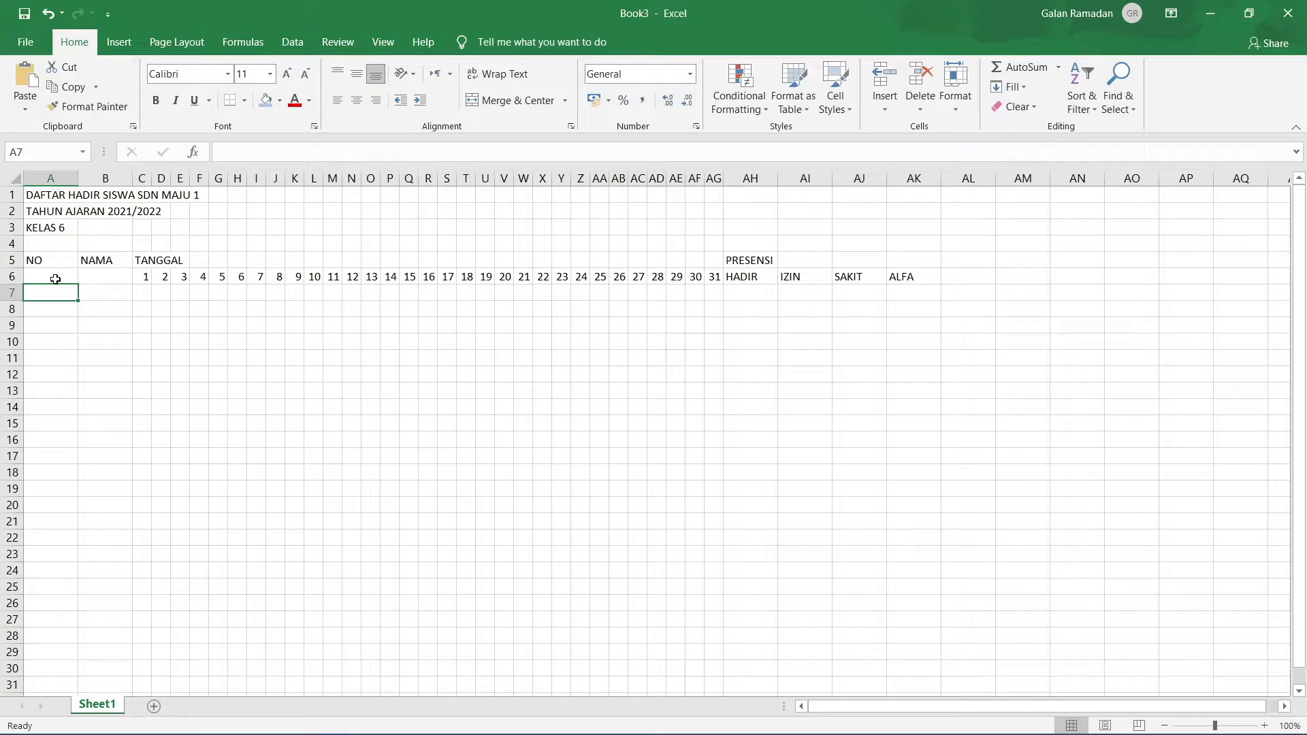
type("1")
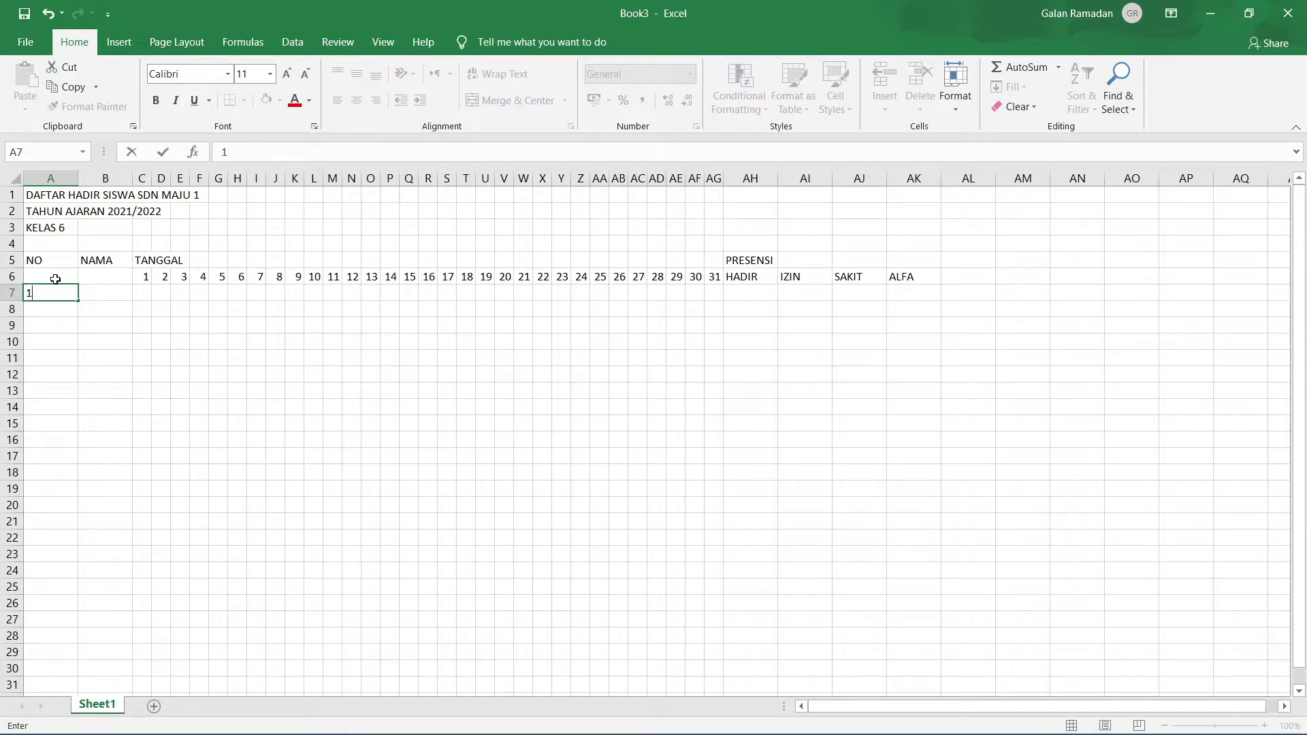
key("Return")
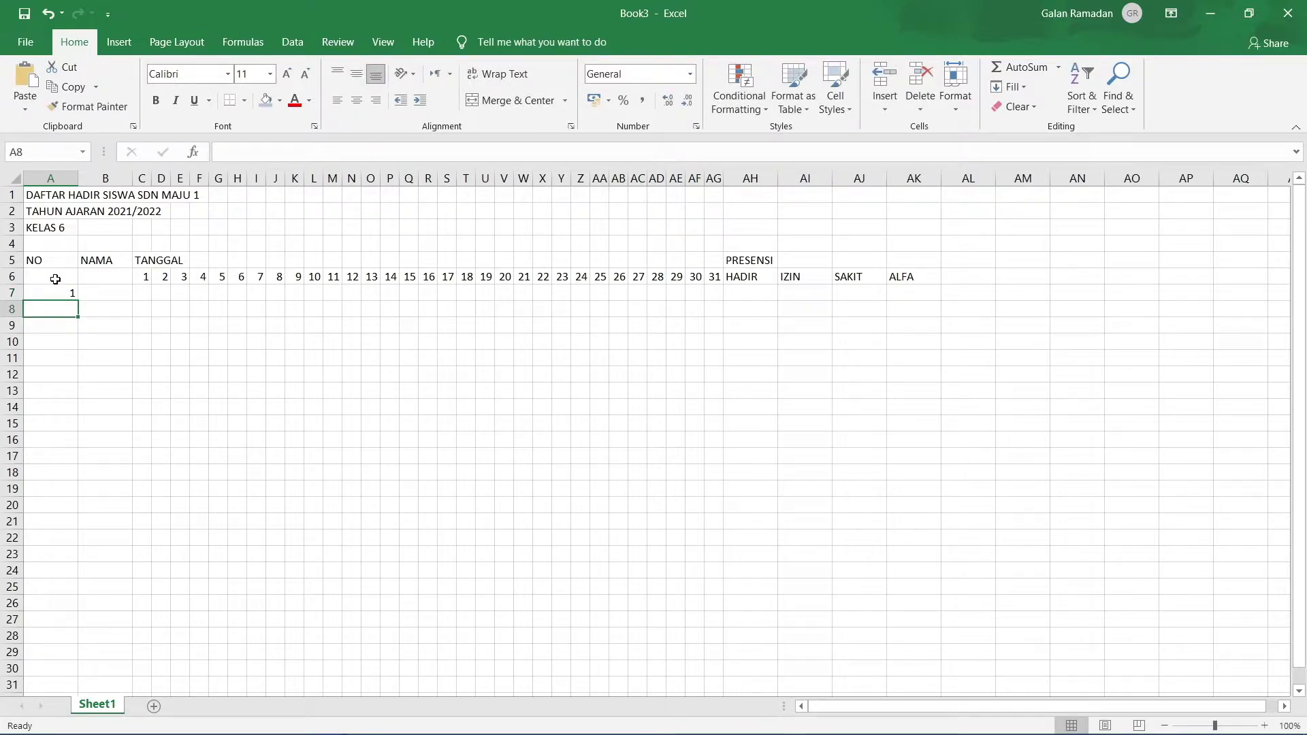
type("2")
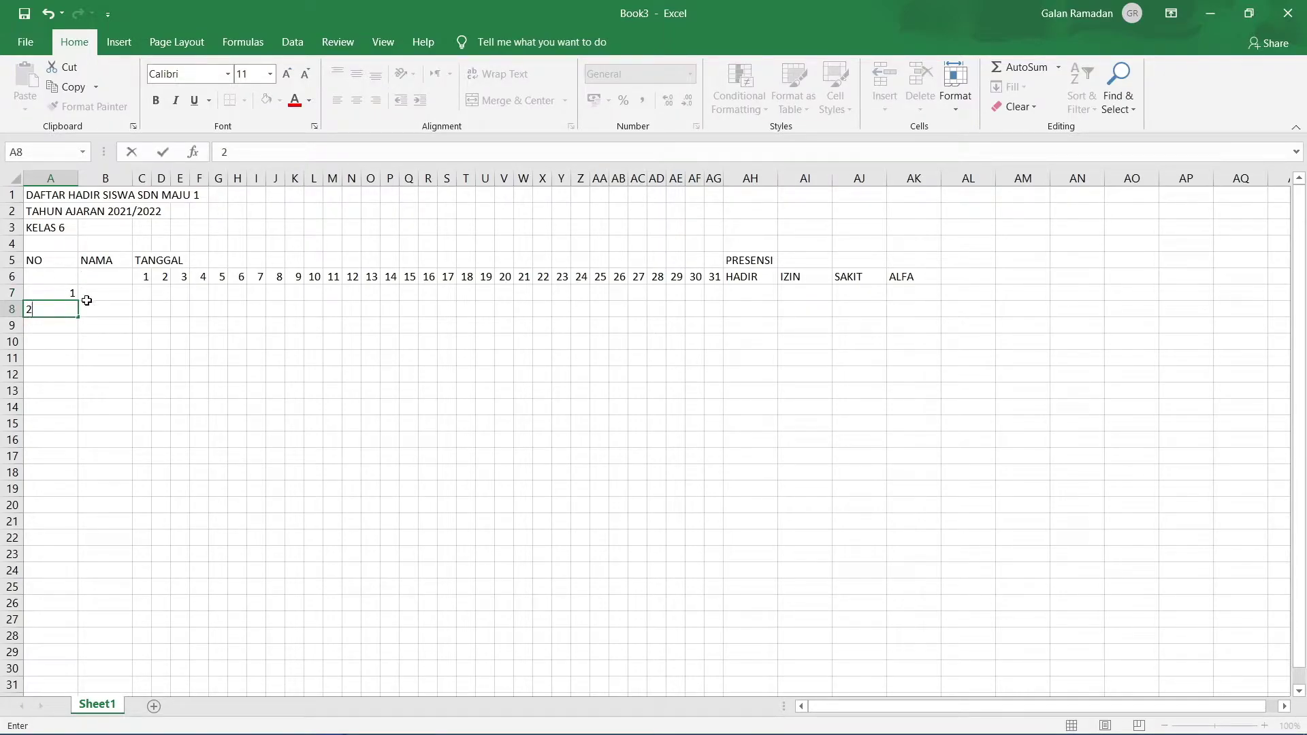
left_click_drag(46, 293, 49, 306)
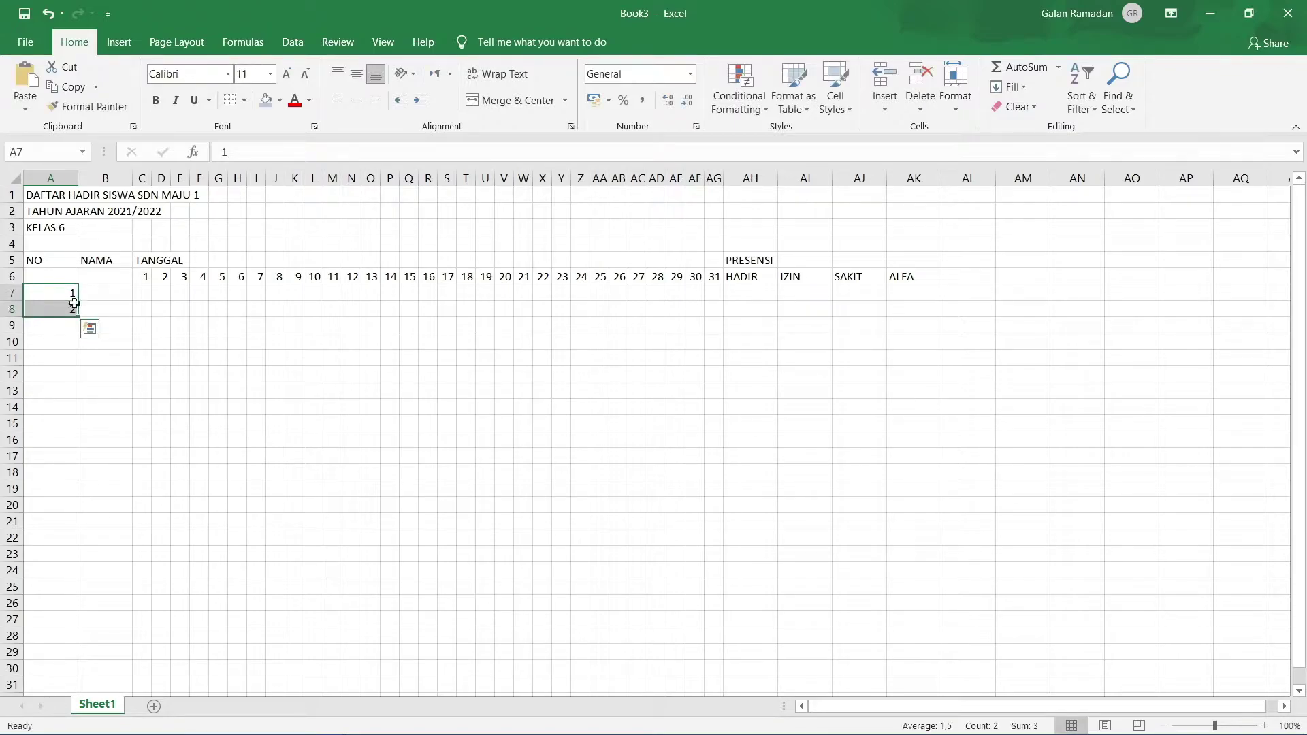
left_click(82, 323)
left_click(59, 304)
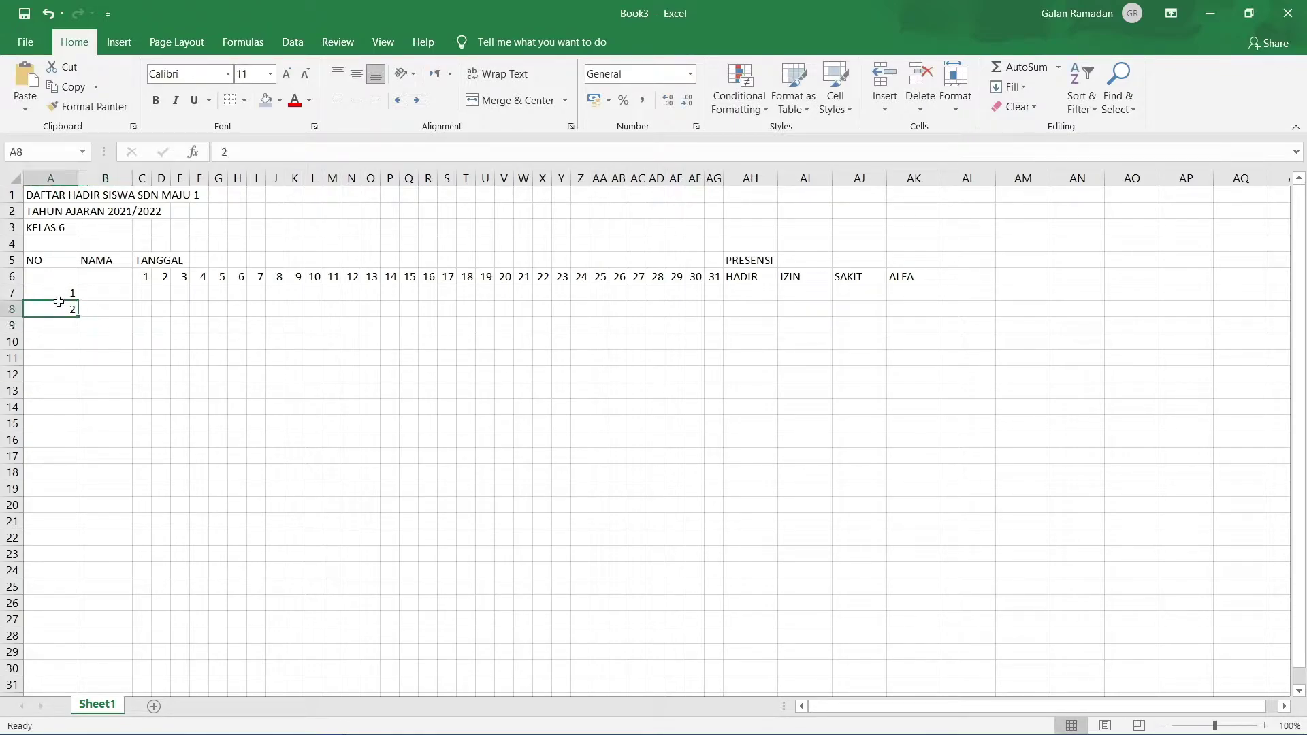
Extend the student number series from A7:A8 down through A16, ending at 10
left_click_drag(60, 293, 60, 307)
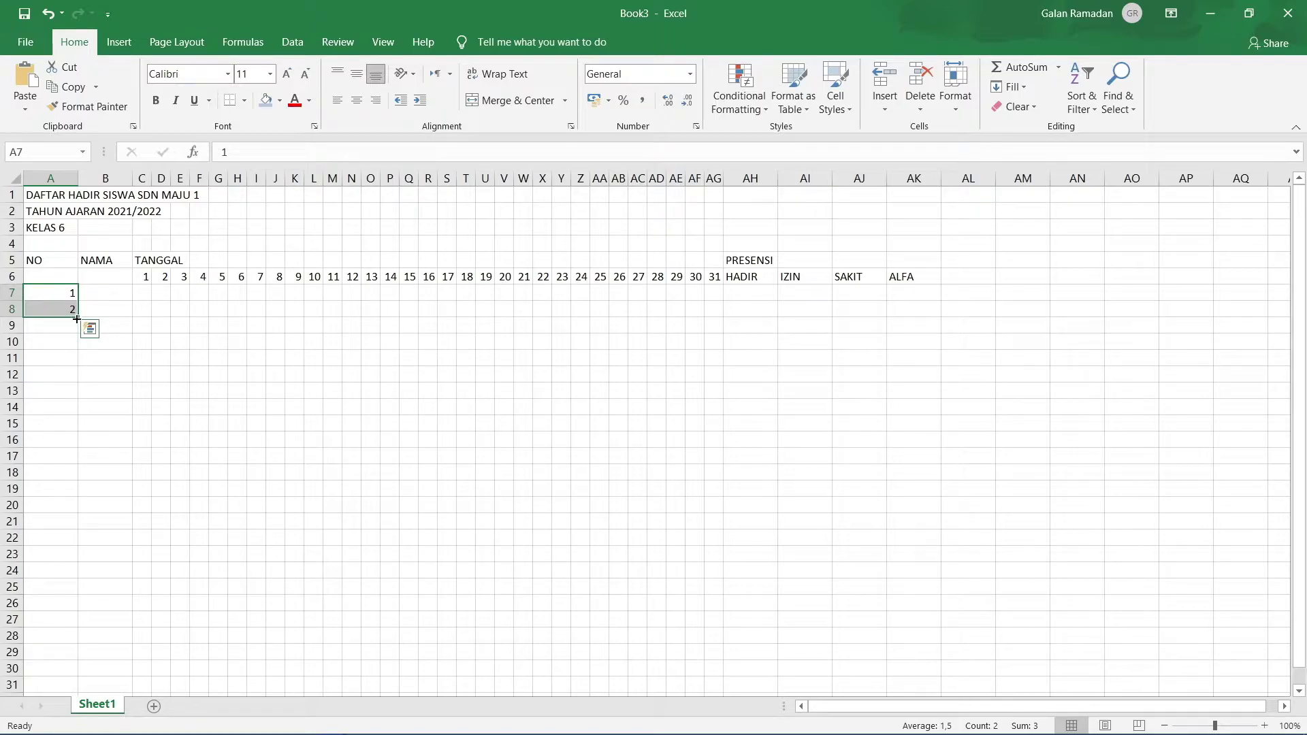
left_click_drag(77, 316, 84, 455)
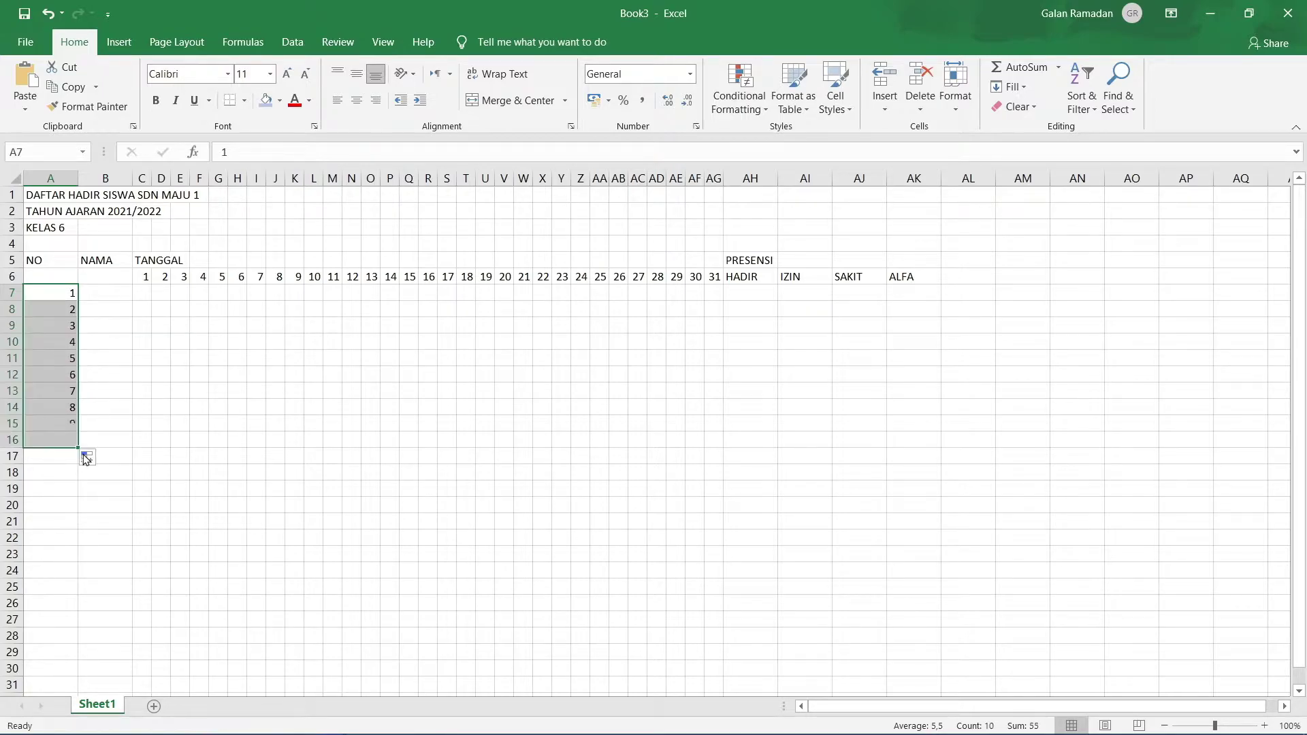
left_click(113, 388)
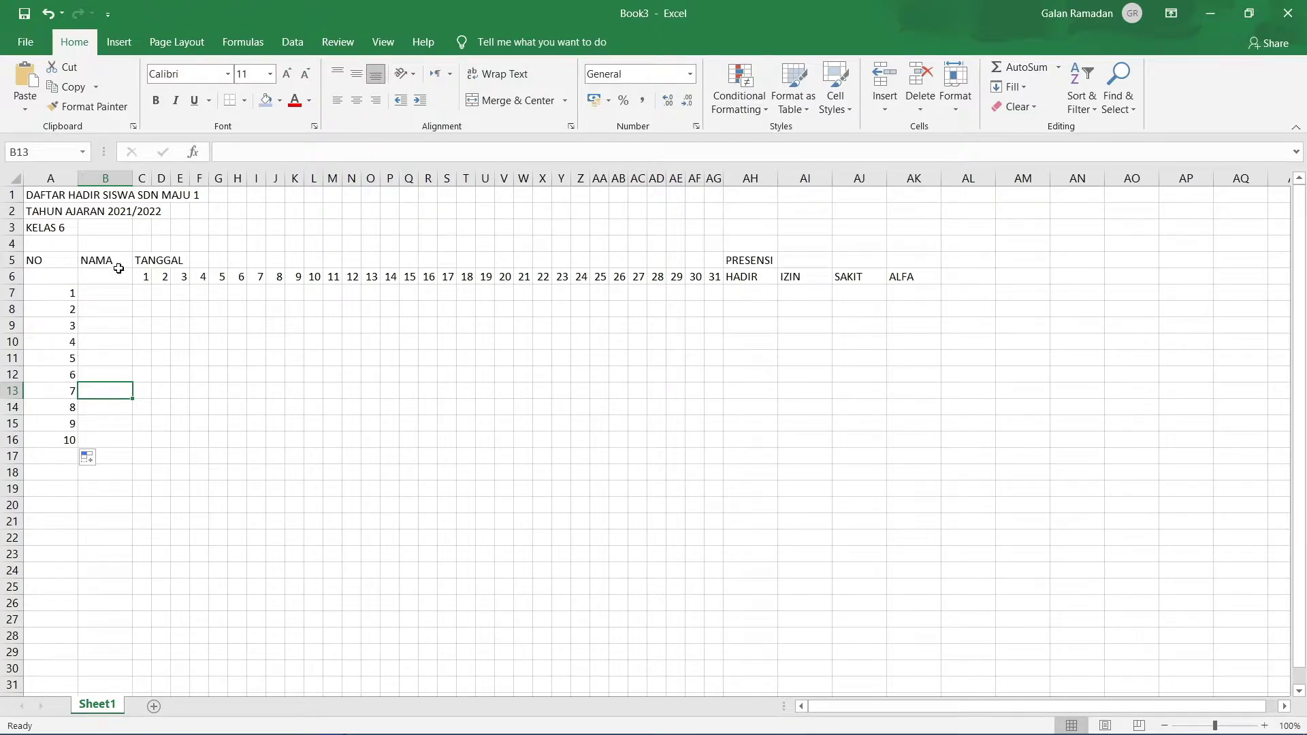
Narrow the NO column to fit its two-digit numbers and widen the NAMA column to about three times its width
left_click(58, 264)
left_click_drag(78, 179, 48, 178)
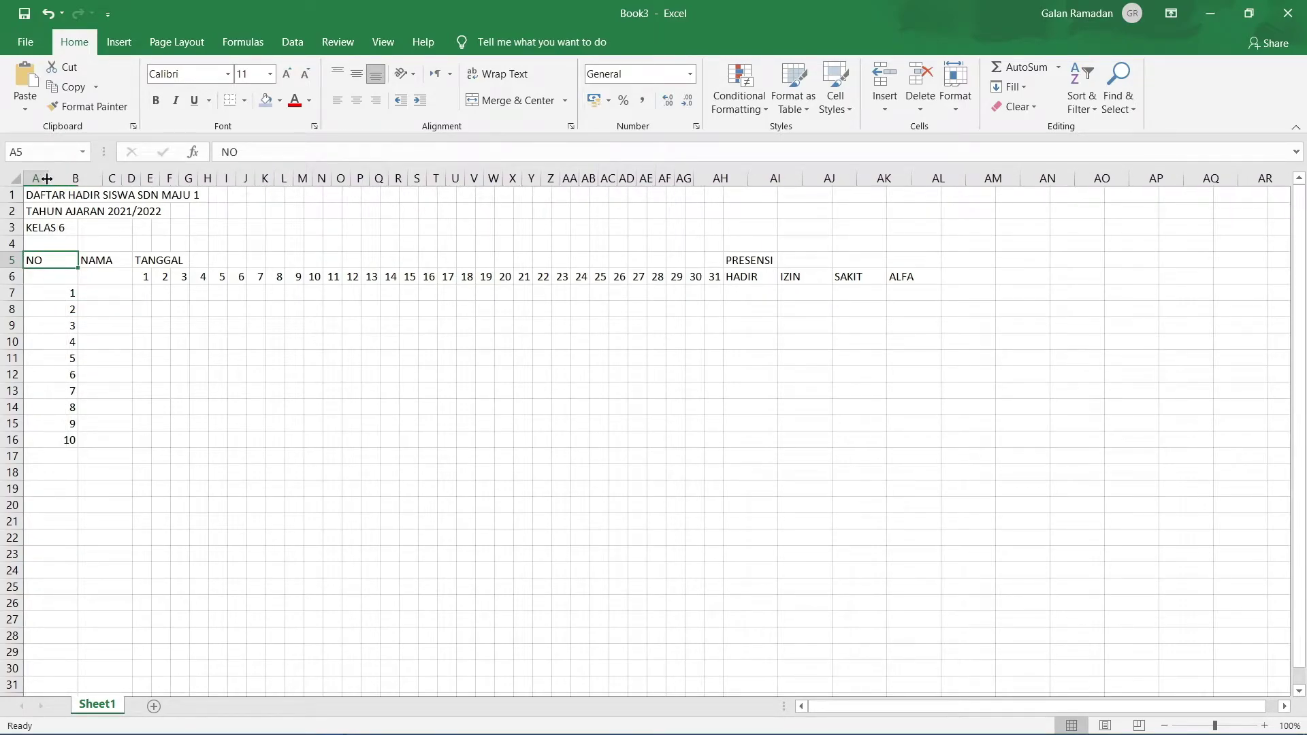
left_click(80, 258)
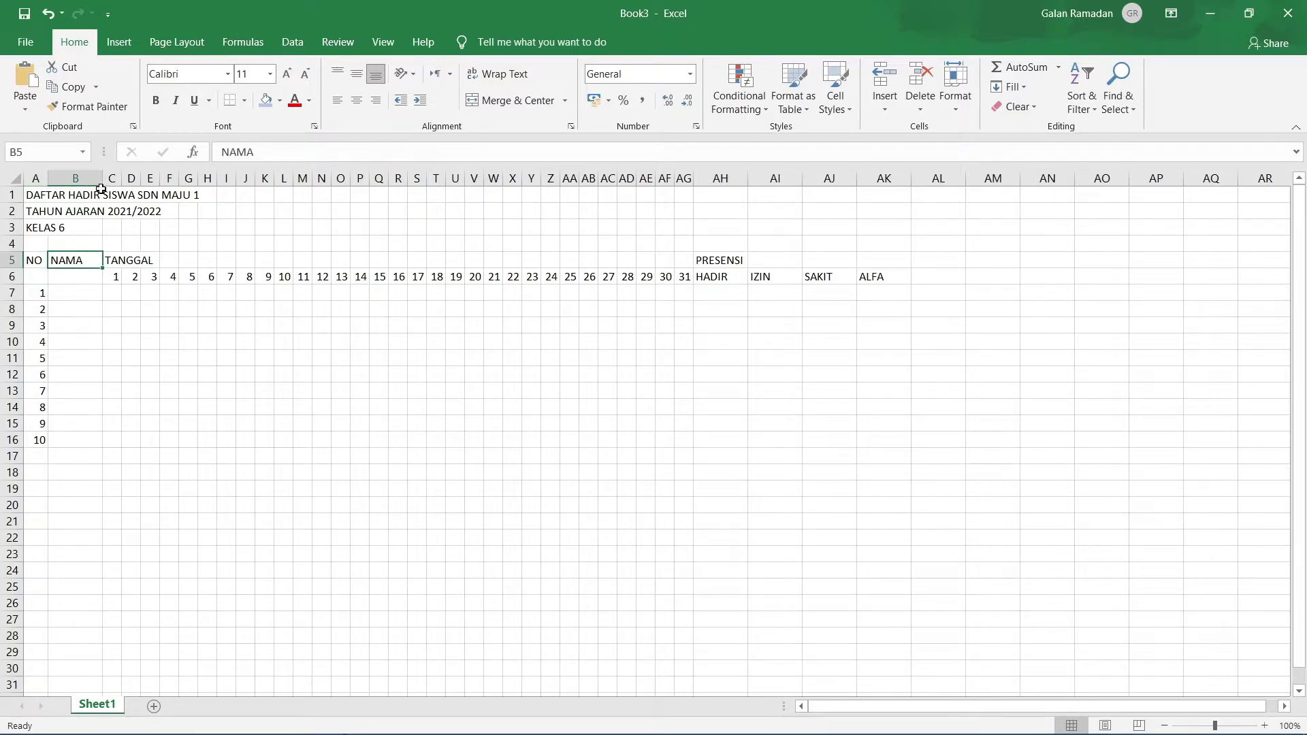
left_click_drag(101, 181, 216, 185)
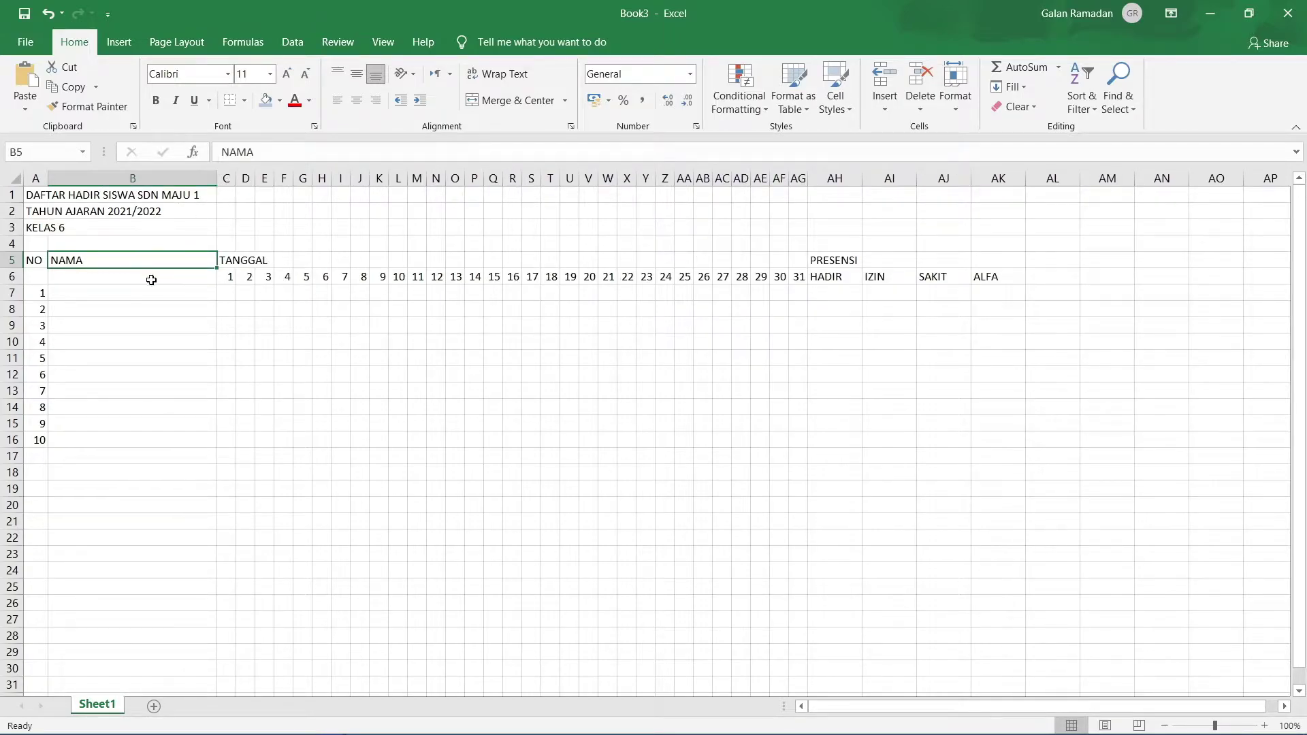
left_click(303, 334)
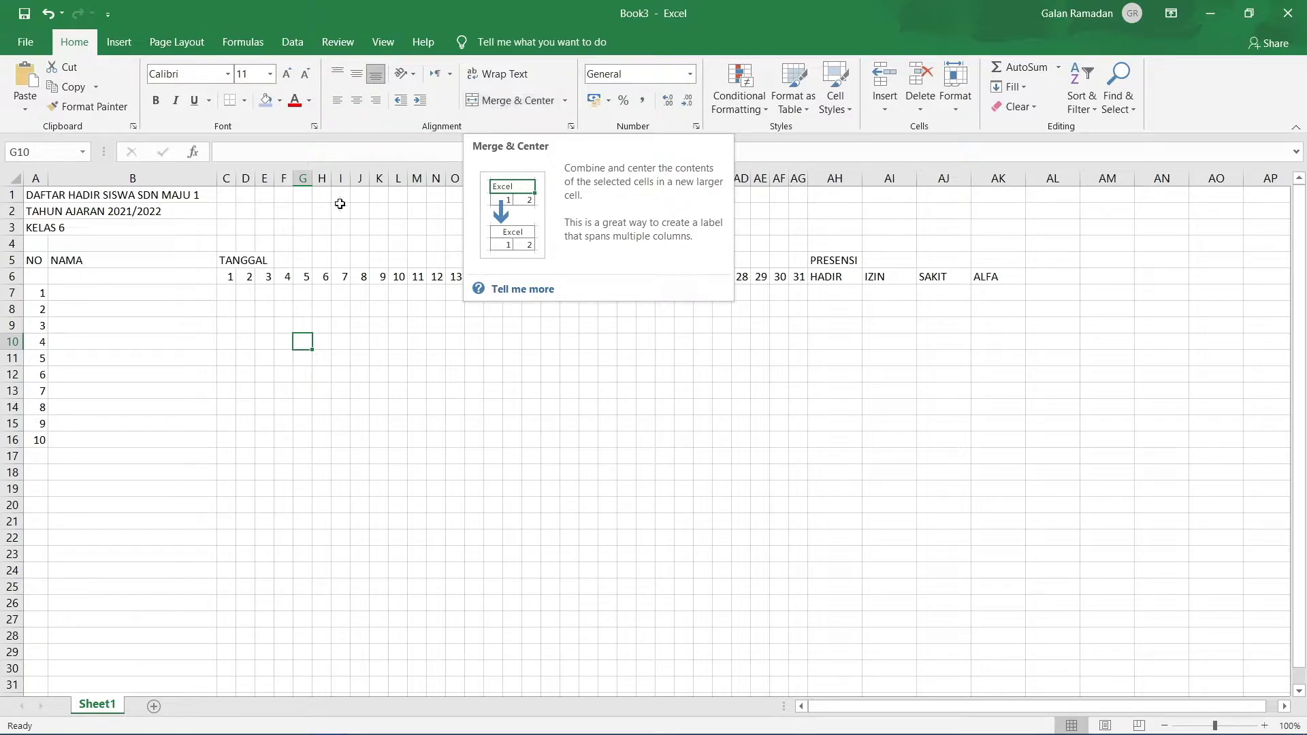
left_click_drag(225, 196, 783, 198)
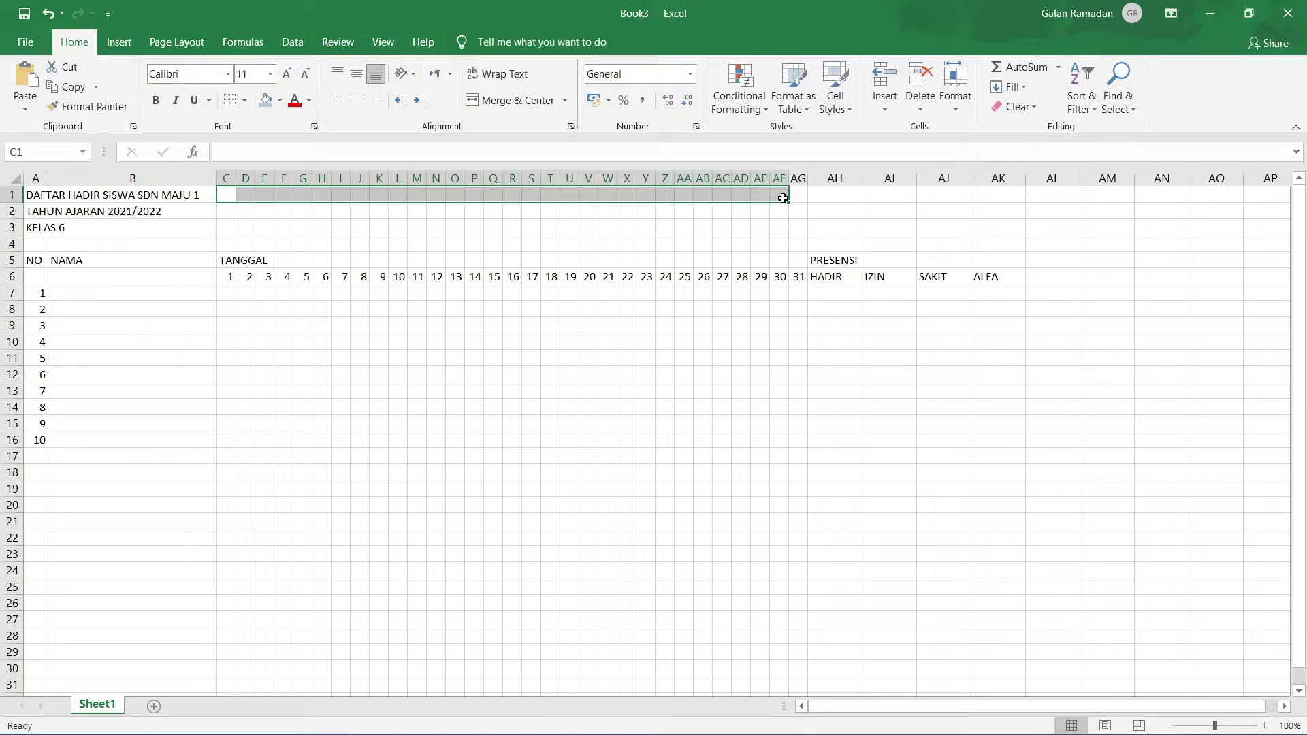
left_click(607, 243)
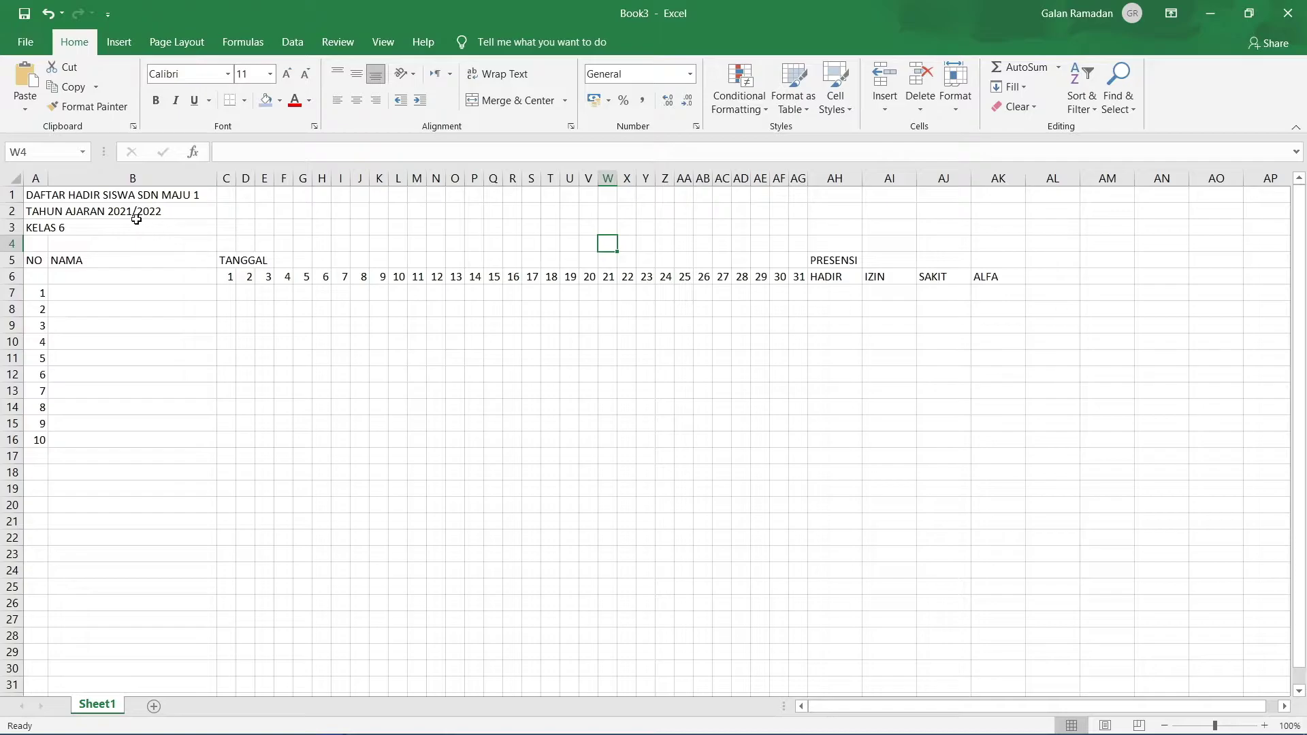
left_click(28, 196)
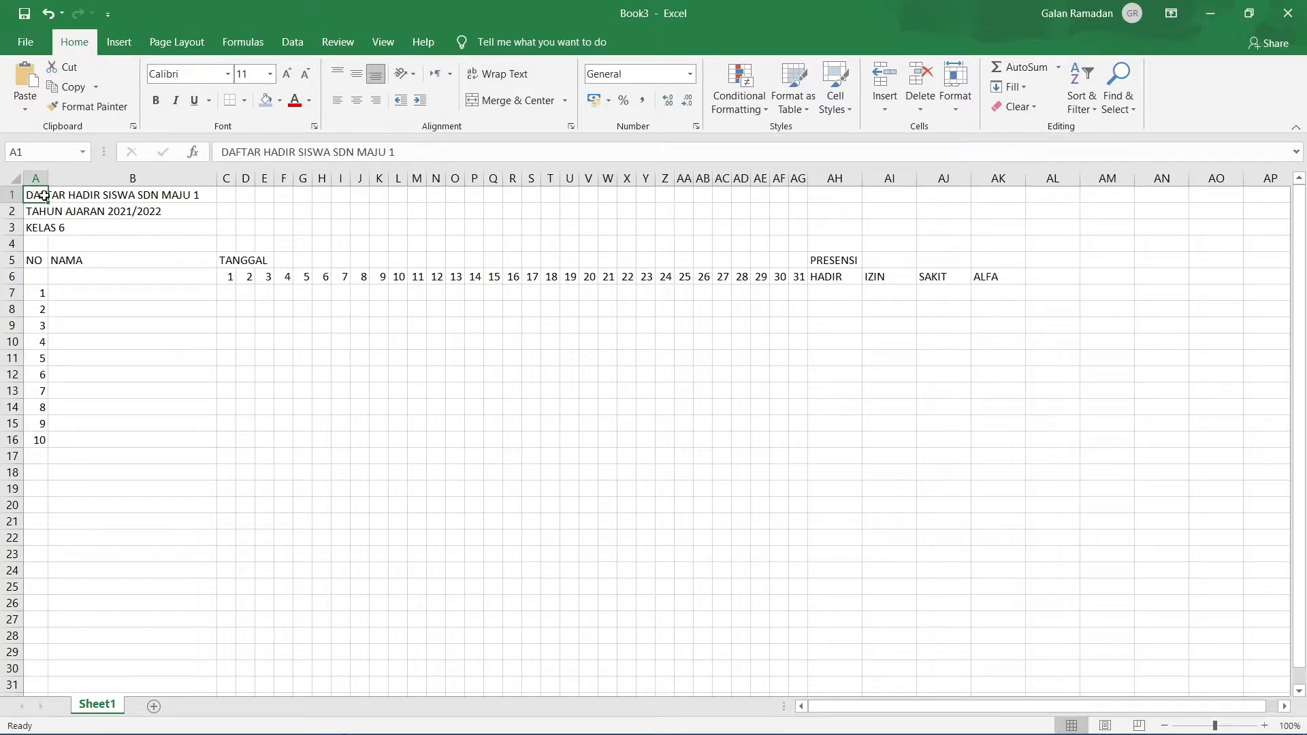
left_click_drag(359, 194, 768, 195)
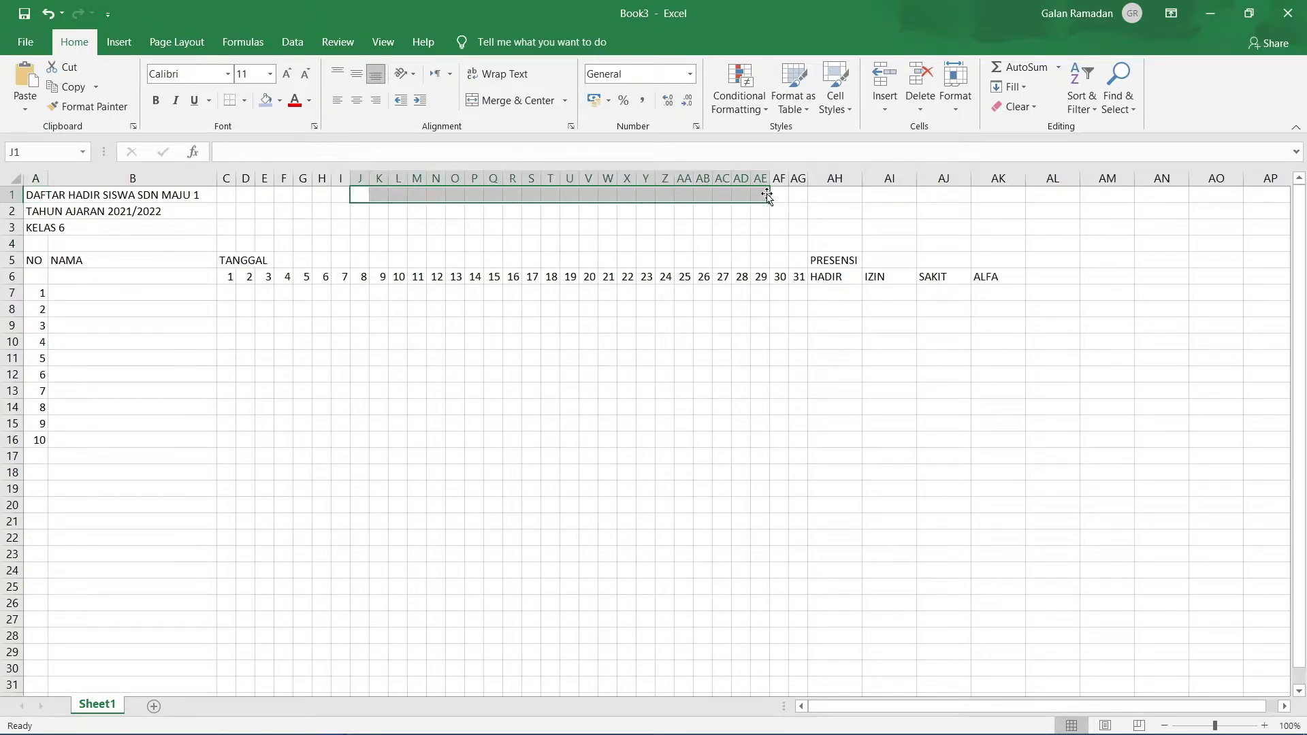
left_click_drag(41, 260, 974, 239)
left_click(983, 259)
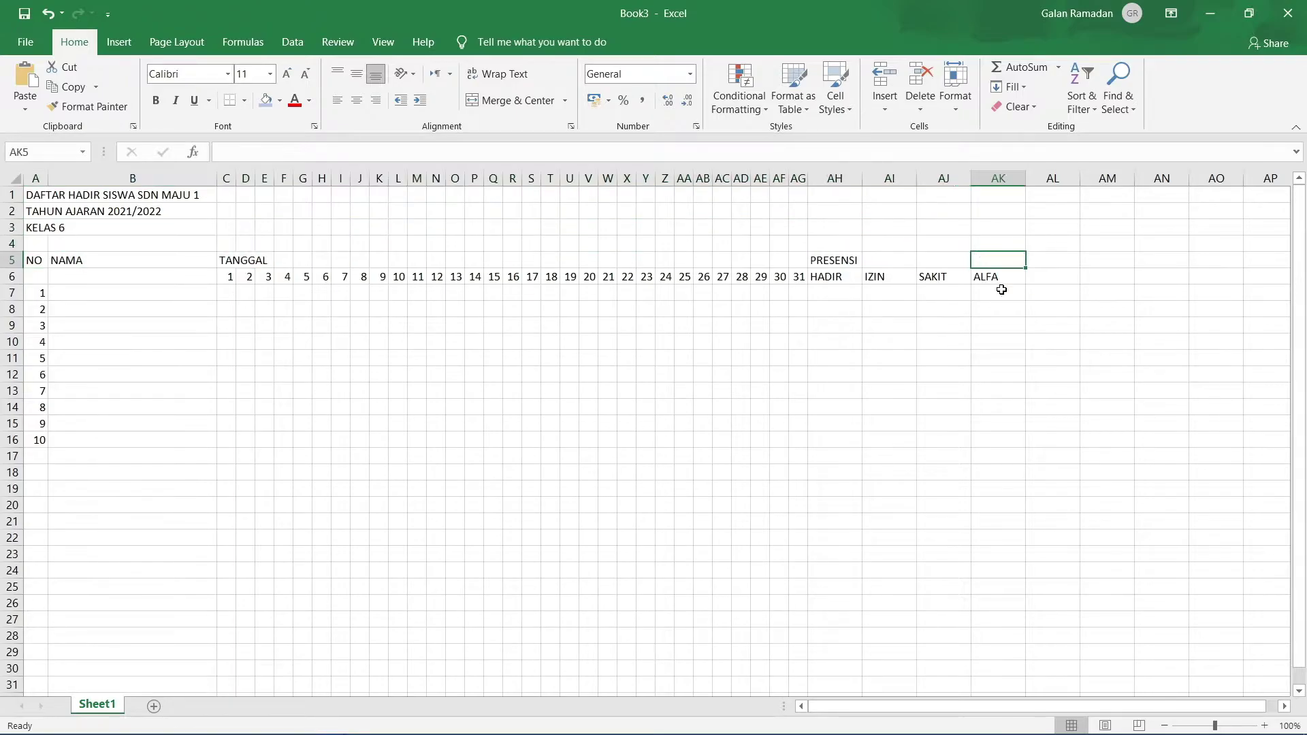
left_click_drag(998, 195, 1005, 326)
left_click(986, 277)
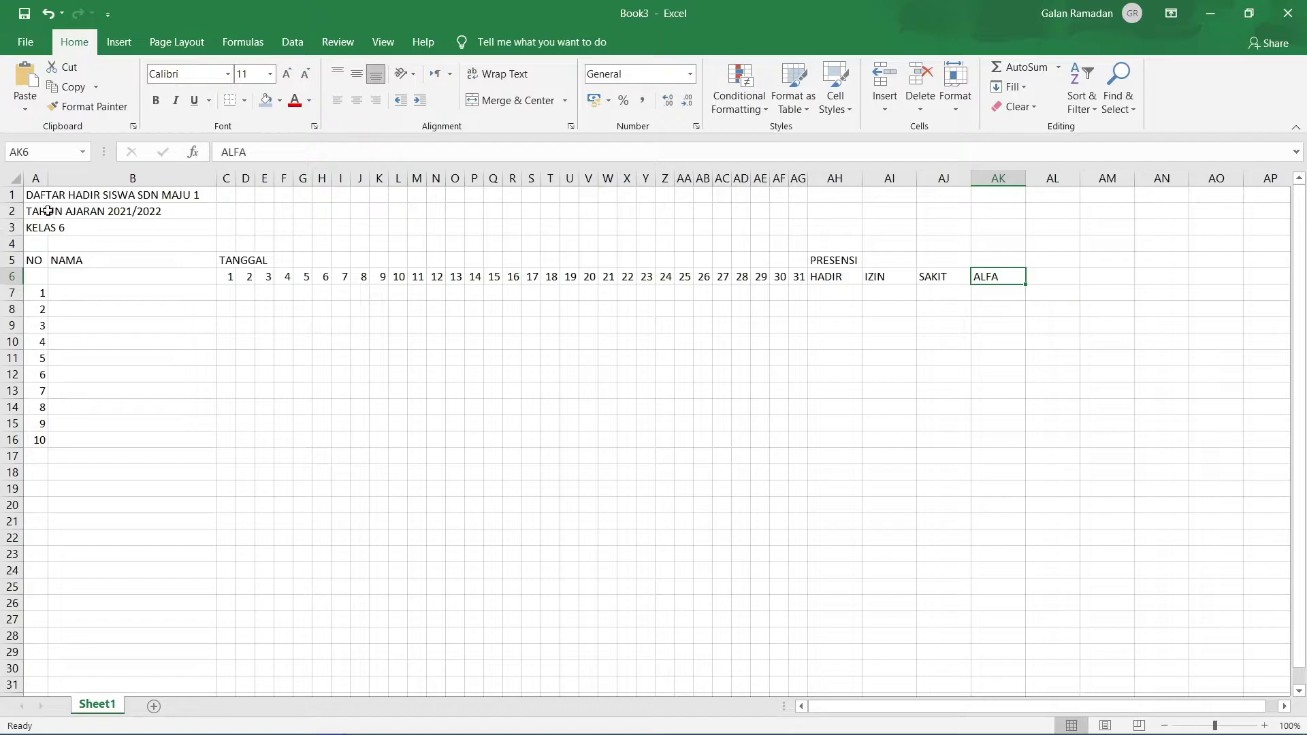
Merge and center the title "DAFTAR HADIR SISWA SDN MAJU 1" across A1:AK1
left_click(33, 196)
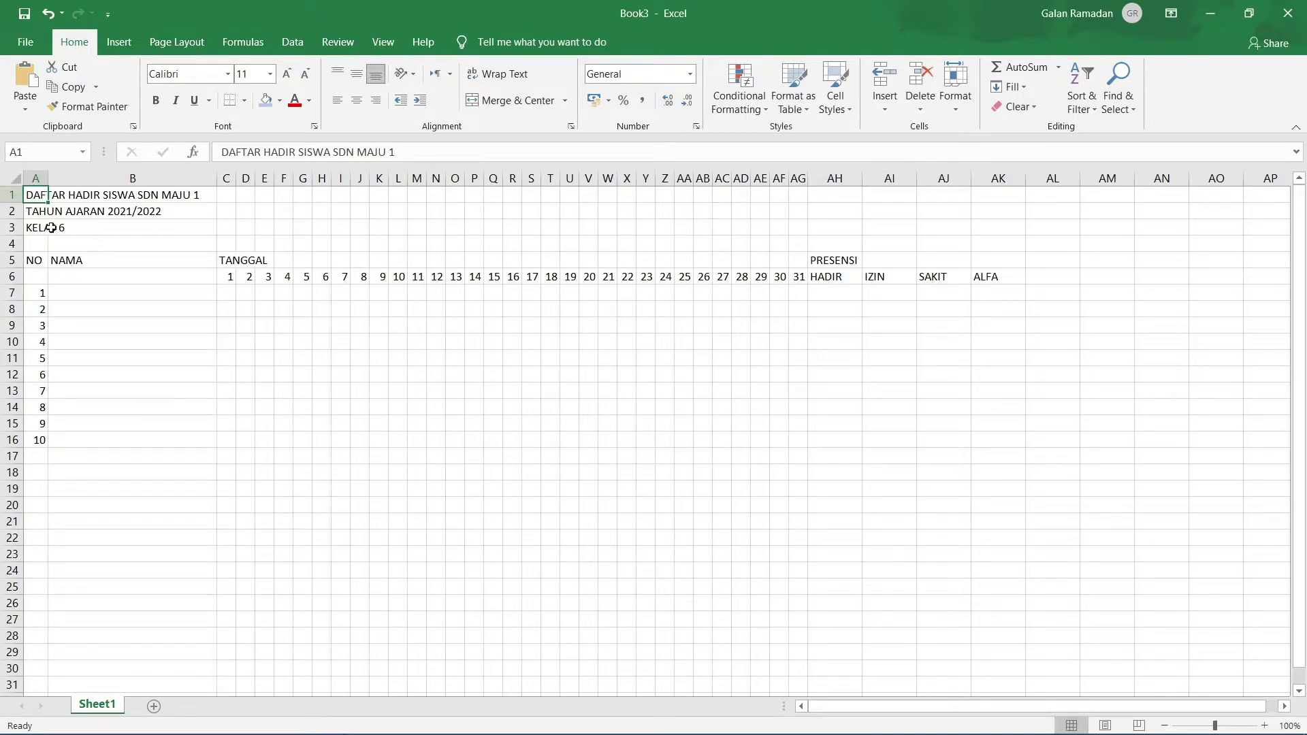
left_click_drag(36, 196, 998, 193)
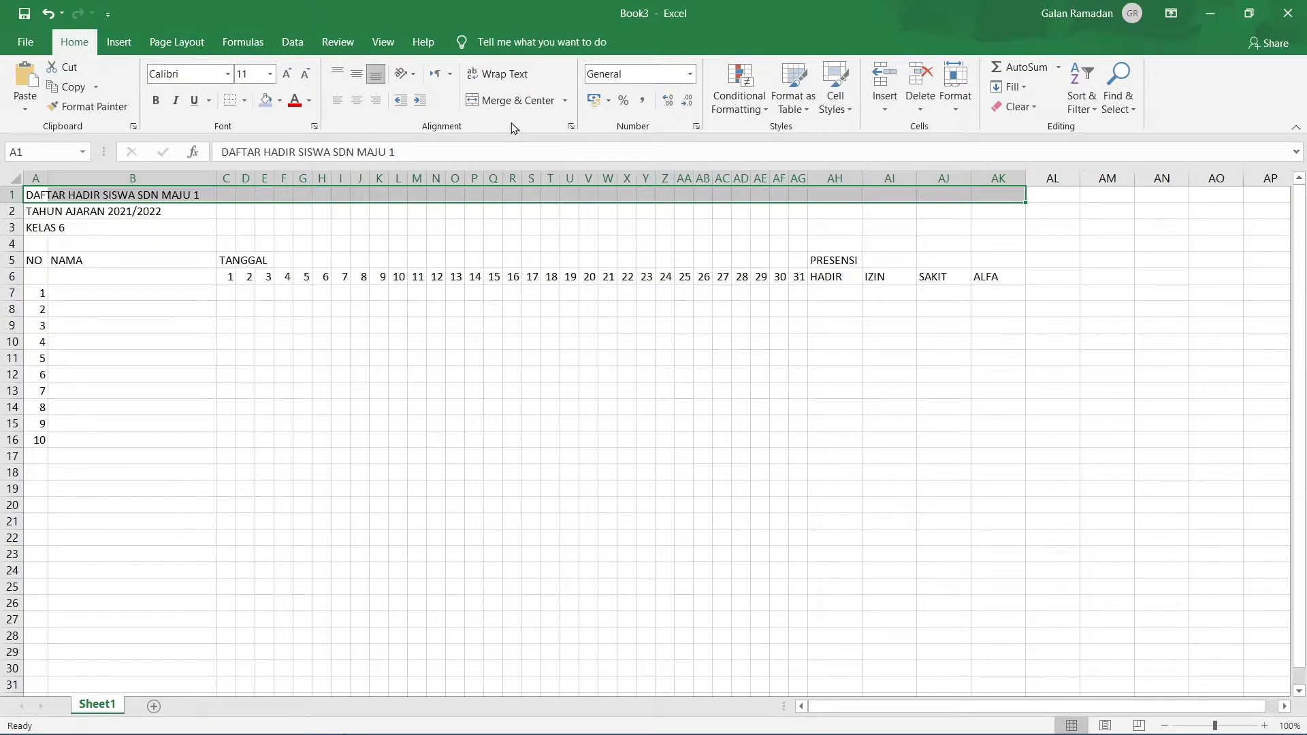
left_click(514, 102)
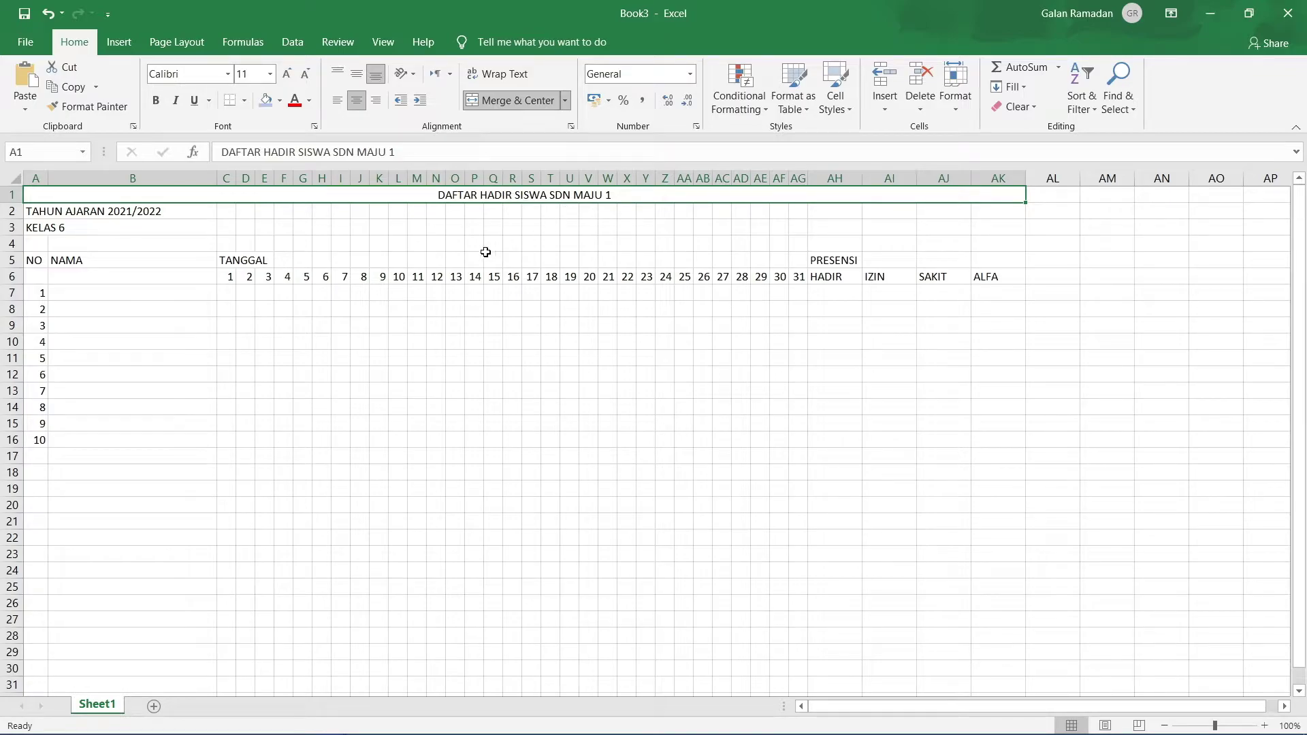
left_click_drag(104, 209, 998, 211)
left_click(510, 101)
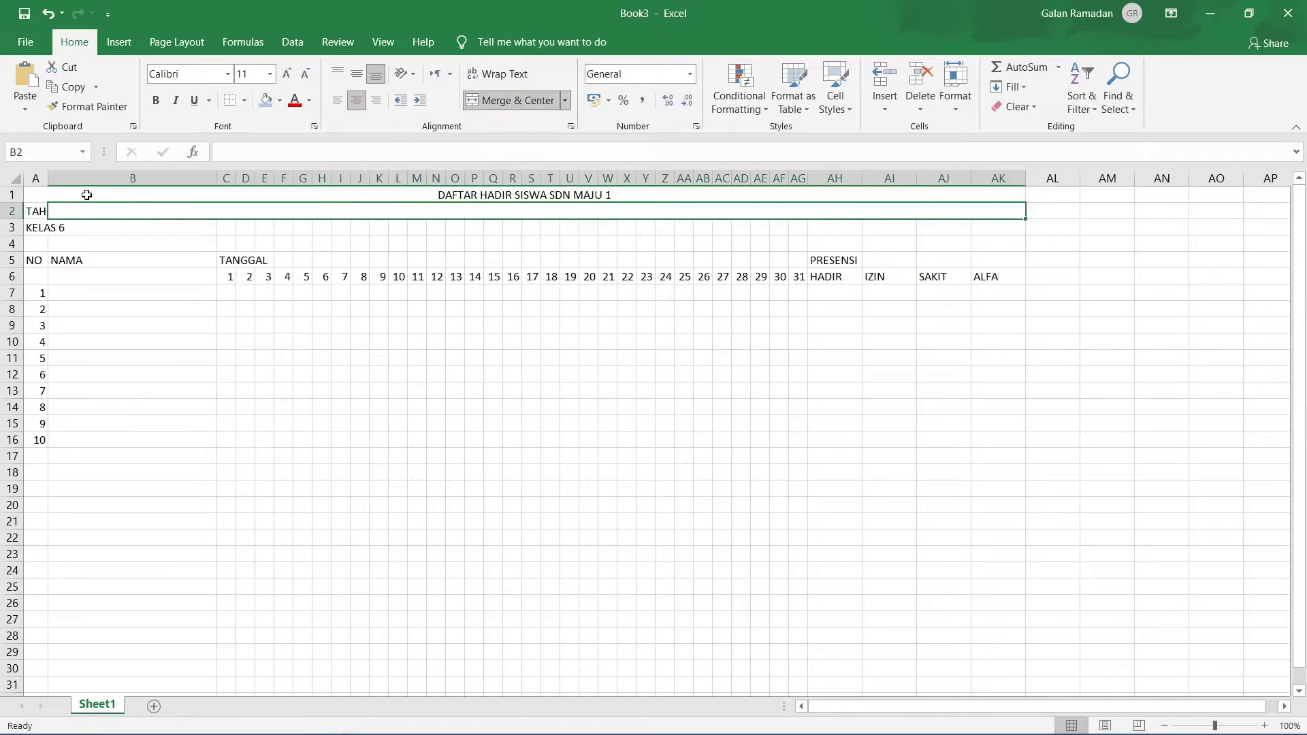
key("ctrl+z")
Merge and center "TAHUN AJARAN 2021/2022" across A2:AK2 and "KELAS 6" across A3:AK3
left_click_drag(43, 210, 1004, 210)
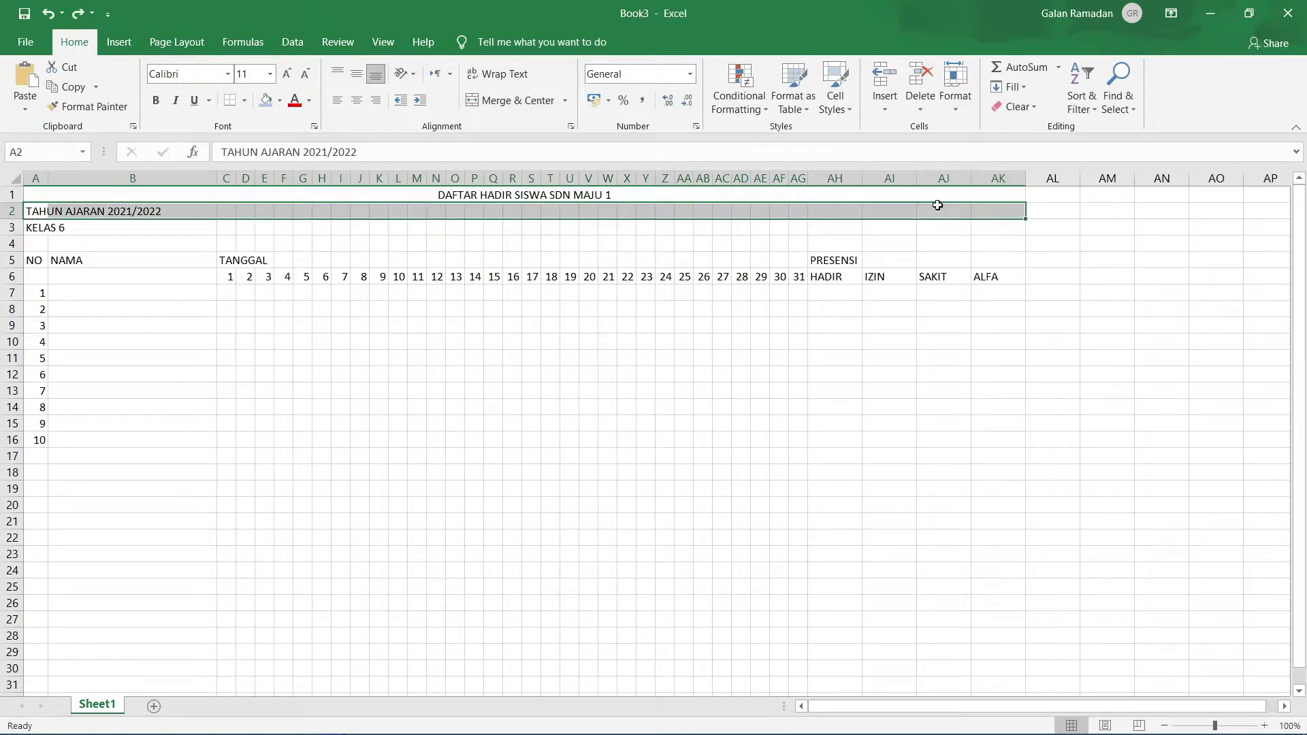
left_click(481, 102)
left_click_drag(38, 228, 992, 227)
left_click(550, 309)
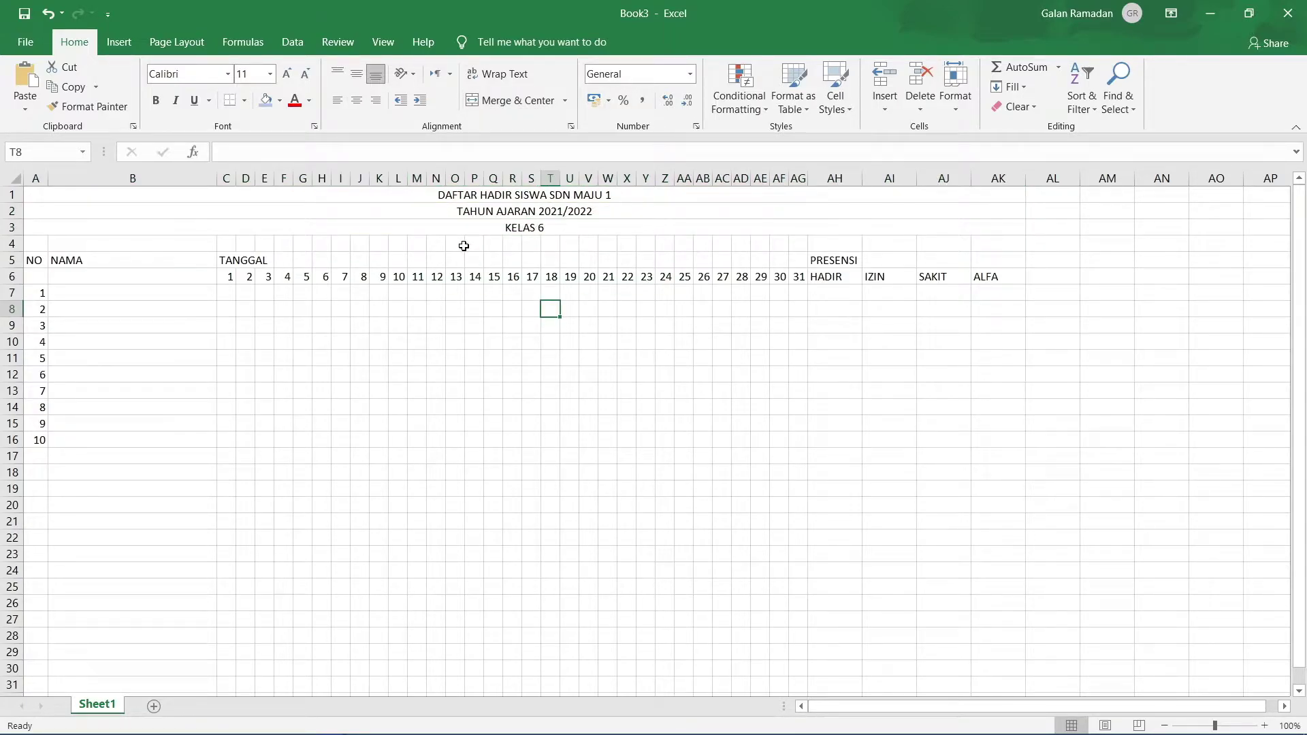
left_click_drag(241, 261, 797, 266)
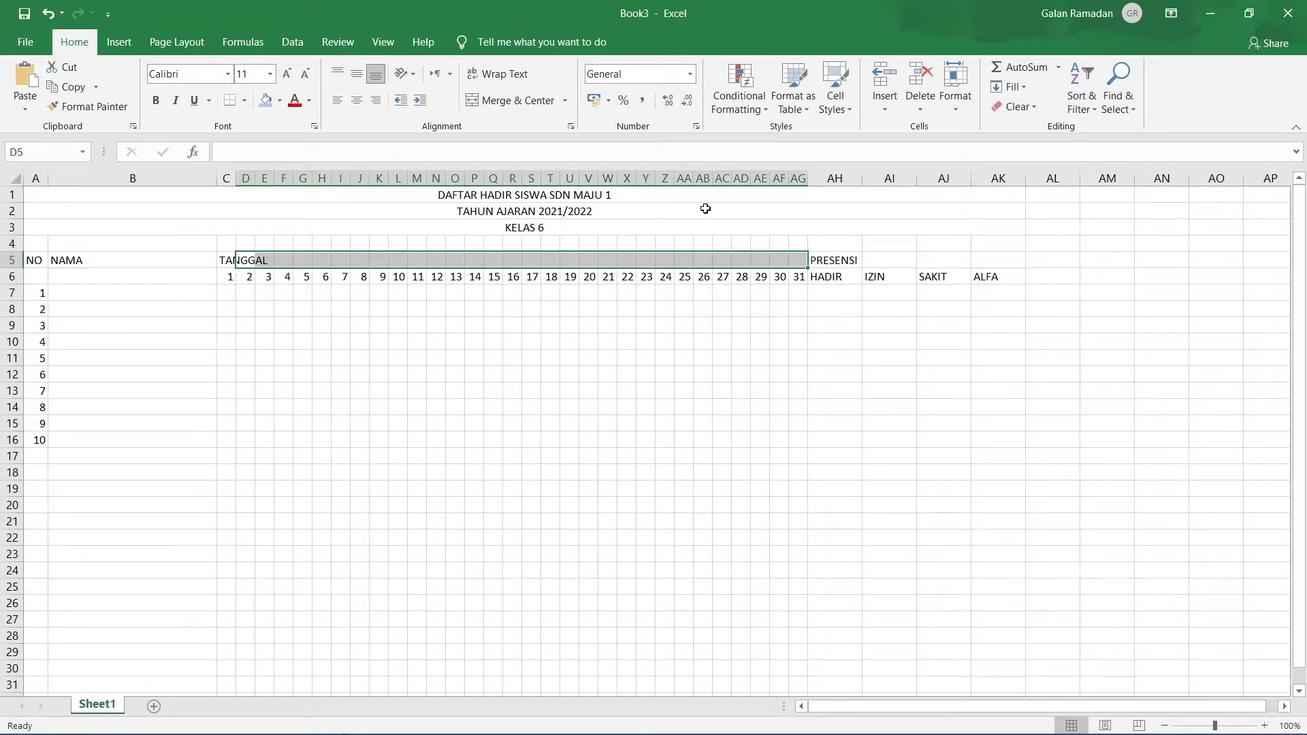
left_click(538, 105)
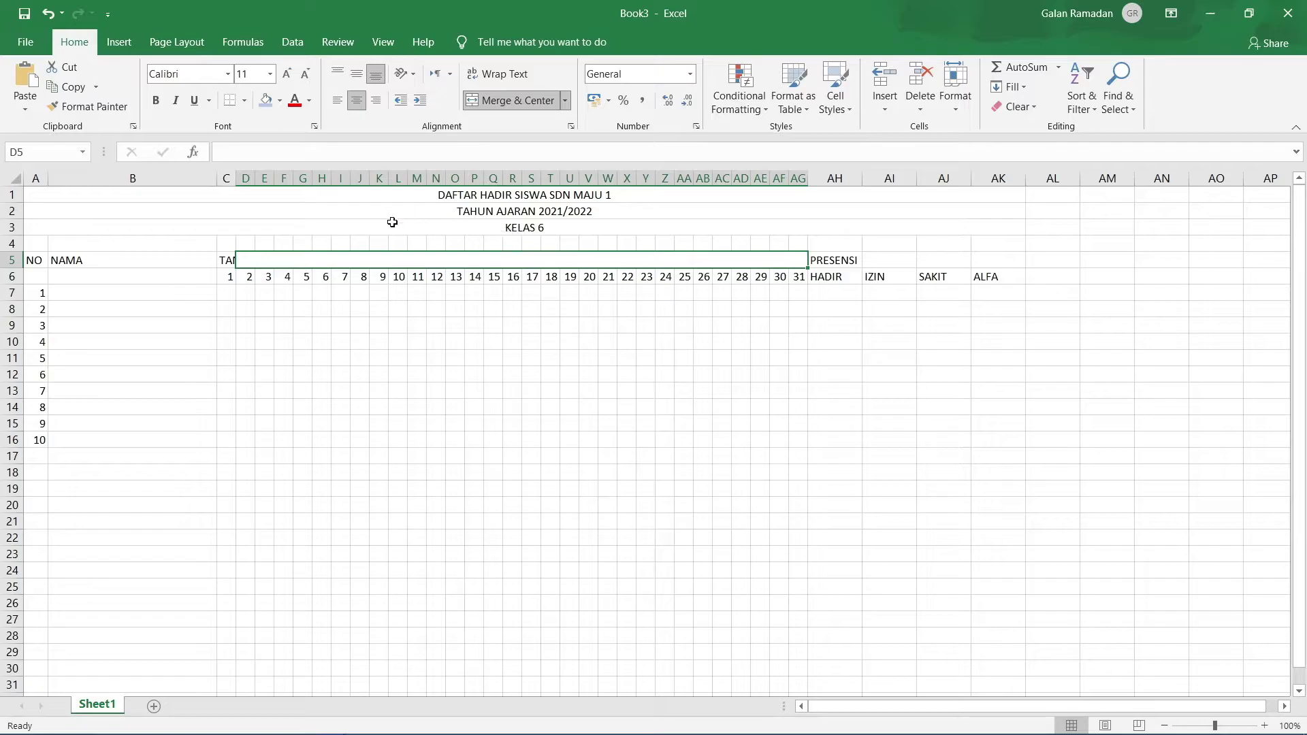
key("ctrl+z")
left_click(243, 293)
Merge and center the heading TANGGAL across C5:AG5 and the heading PRESENSI across AH5:AK5
left_click_drag(227, 259, 1000, 260)
left_click(500, 100)
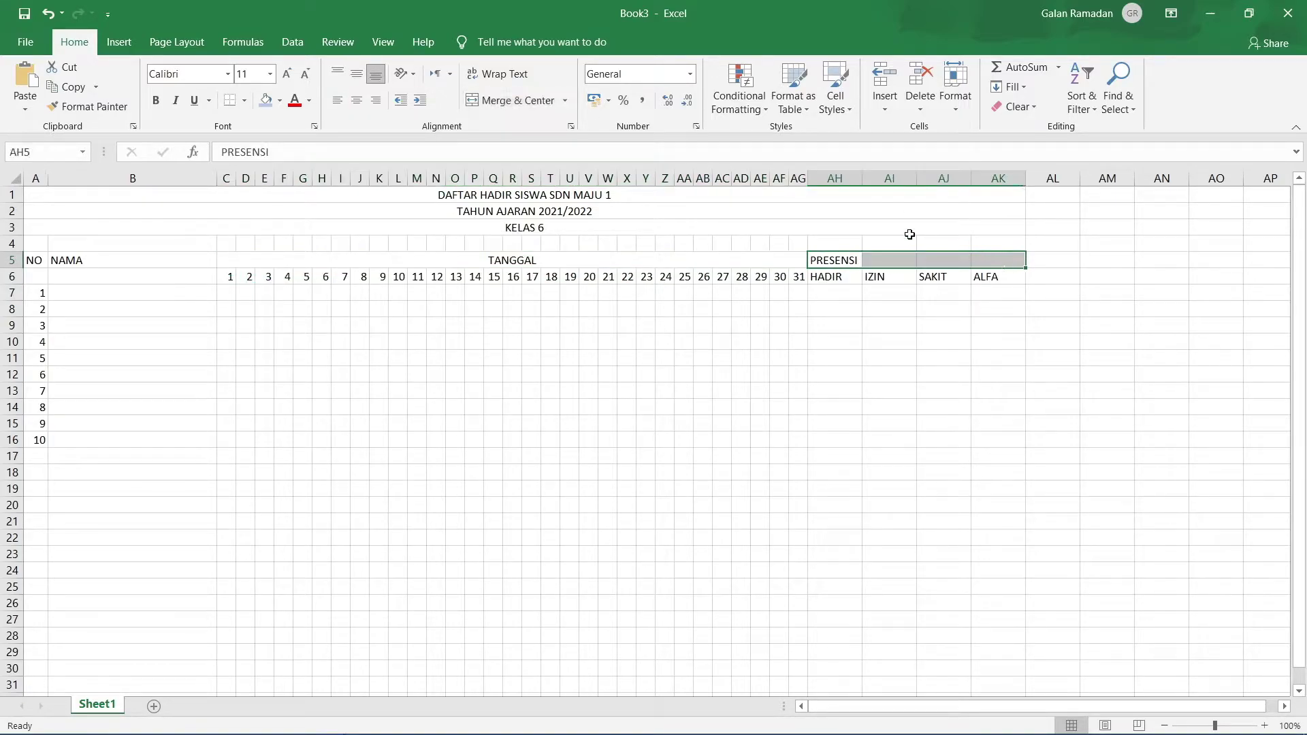
left_click(511, 100)
left_click(900, 354)
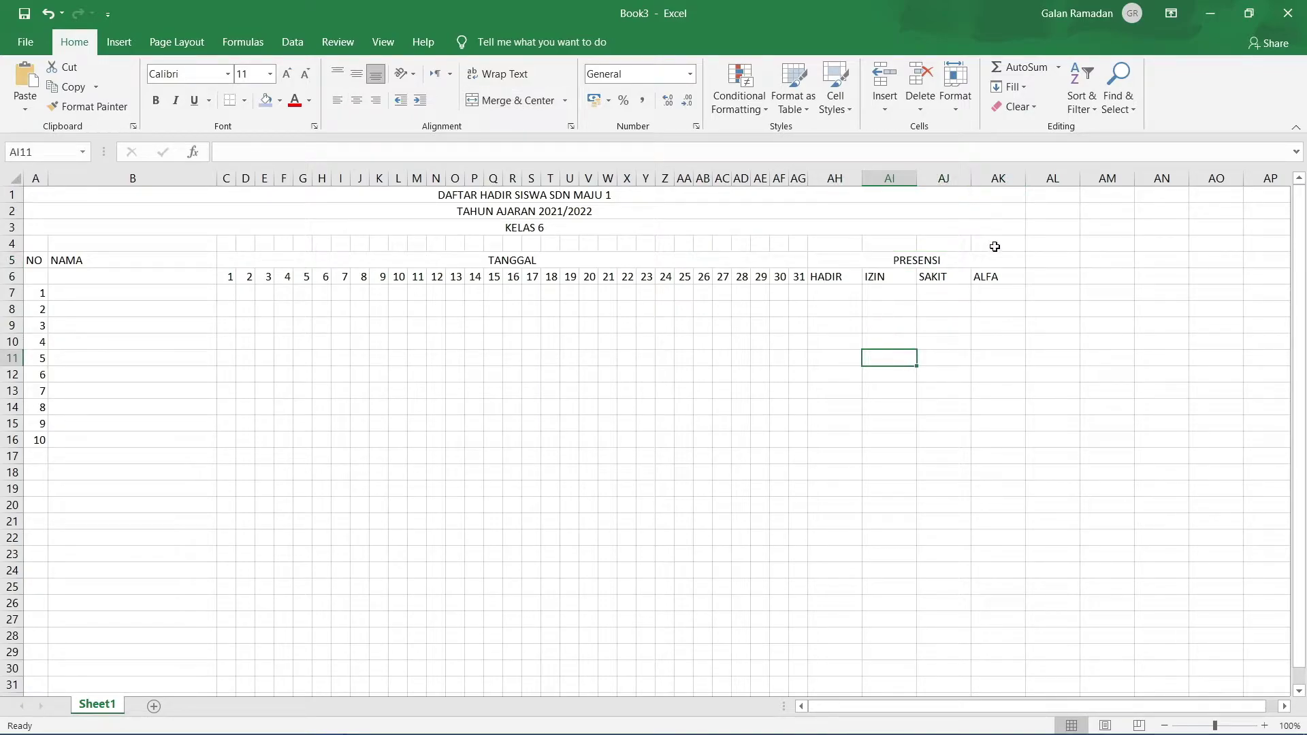
Narrow columns AH through AK to one equal width that just fits the HADIR, IZIN, SAKIT and ALFA subheadings
left_click_drag(843, 281, 1007, 279)
left_click(1019, 328)
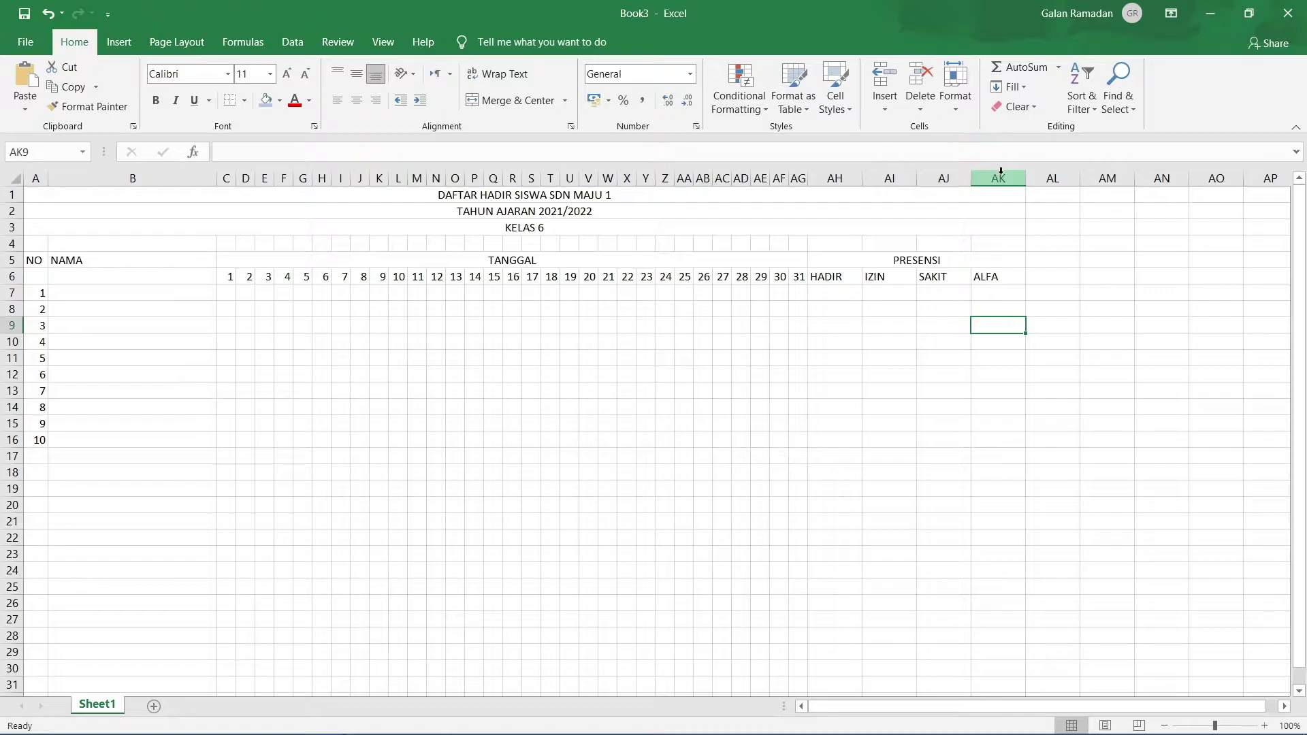
left_click_drag(1005, 175, 846, 171)
left_click(905, 309)
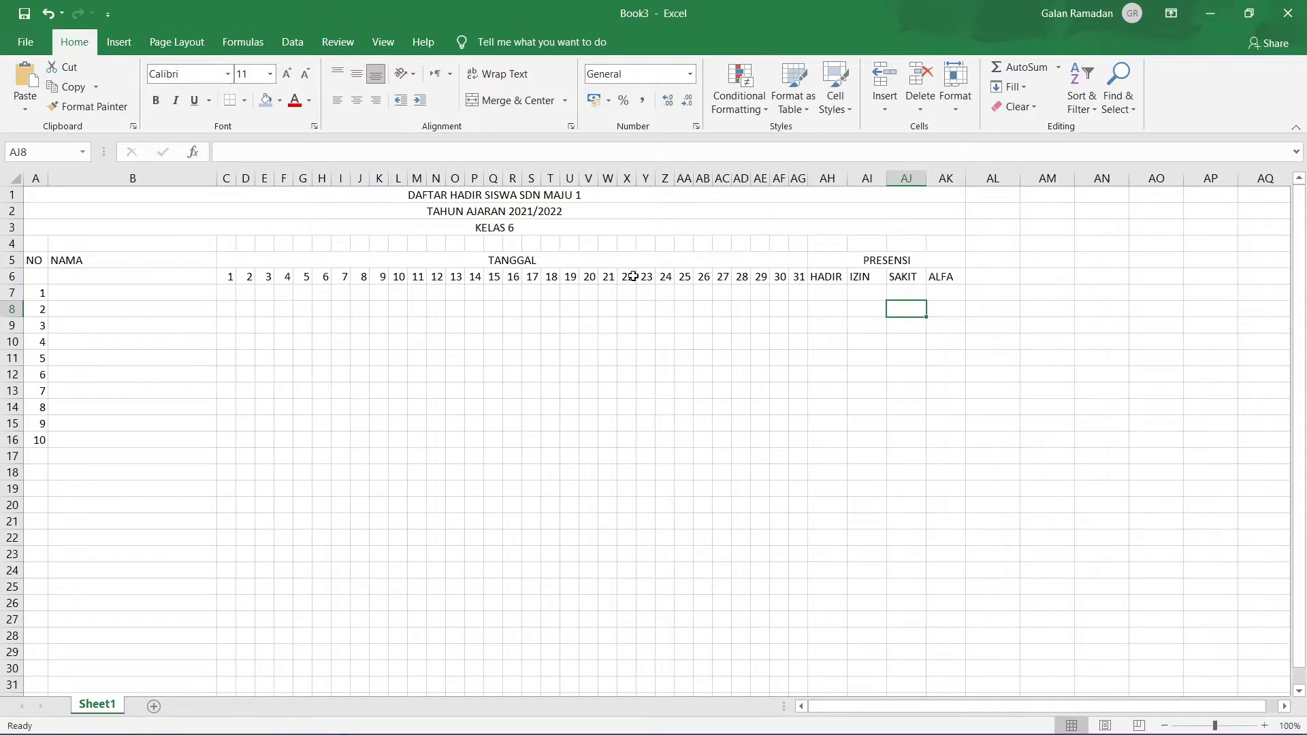
Apply All Borders to the whole attendance list, A1:AK16
left_click(38, 195)
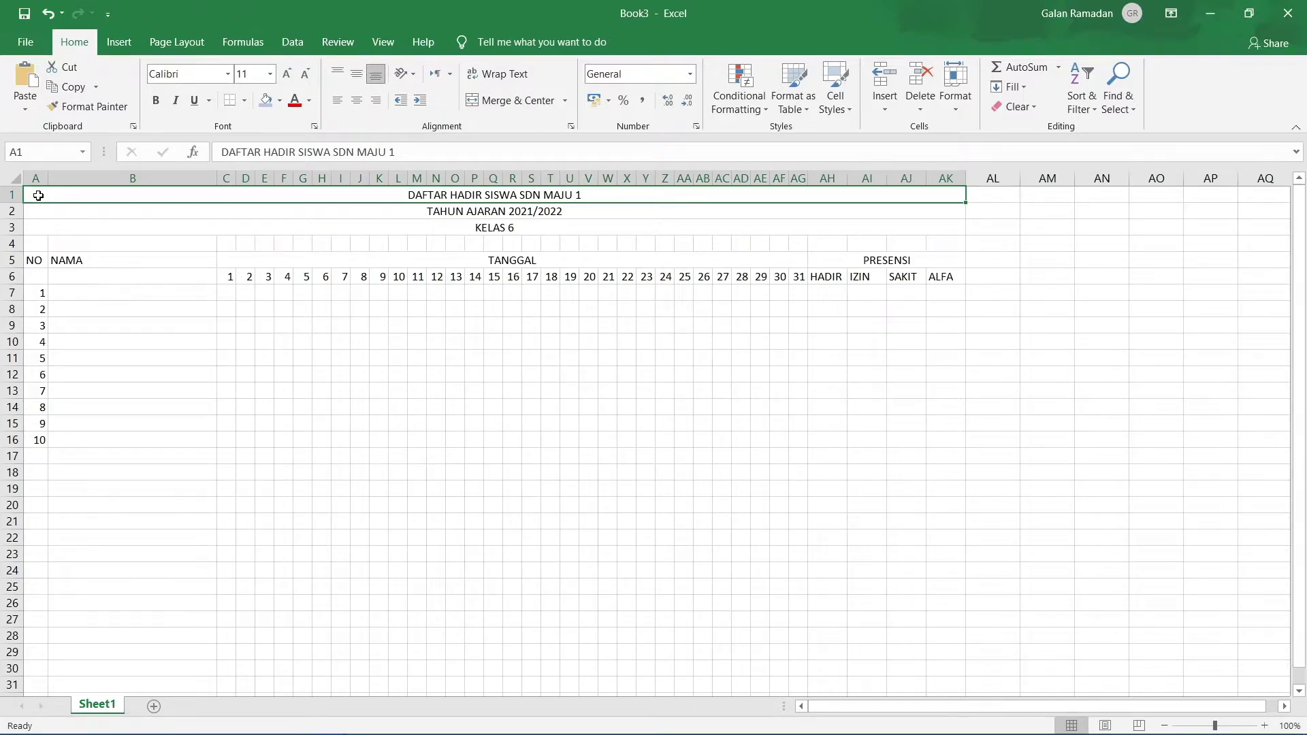
left_click_drag(37, 196, 45, 440)
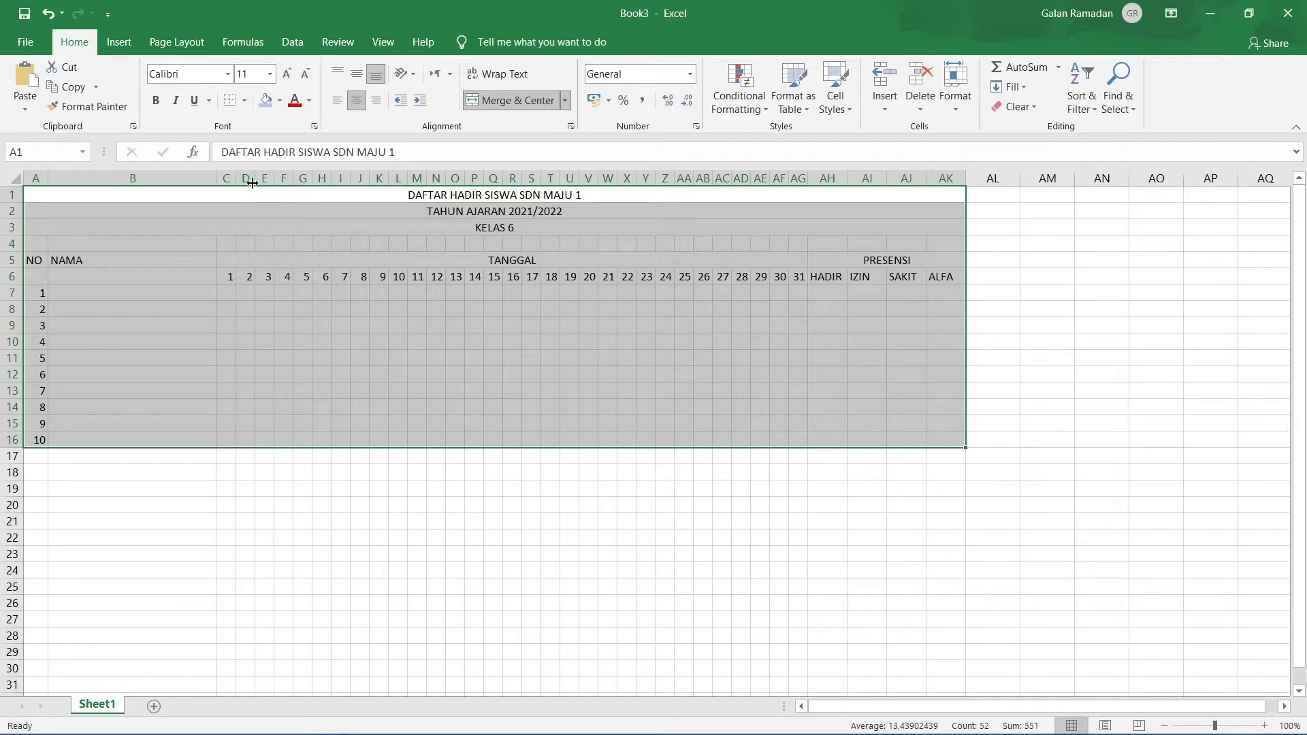
left_click(246, 100)
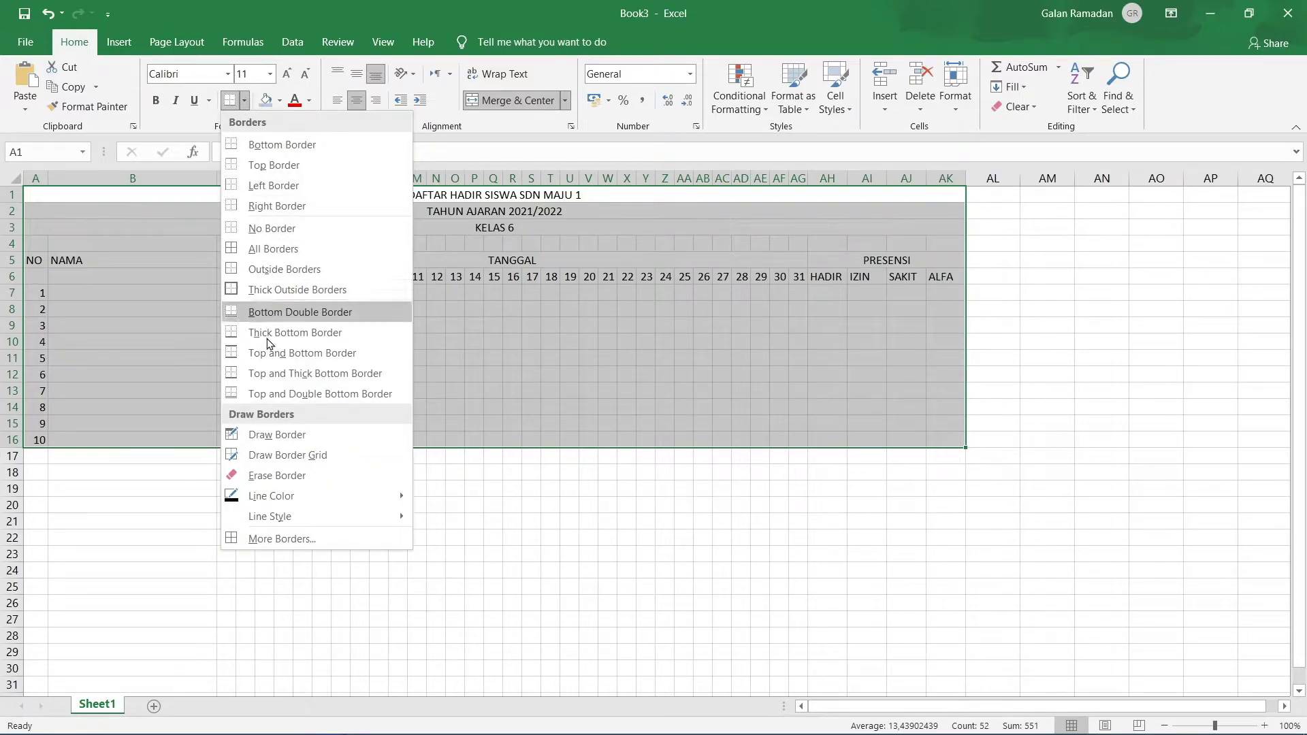
left_click(291, 250)
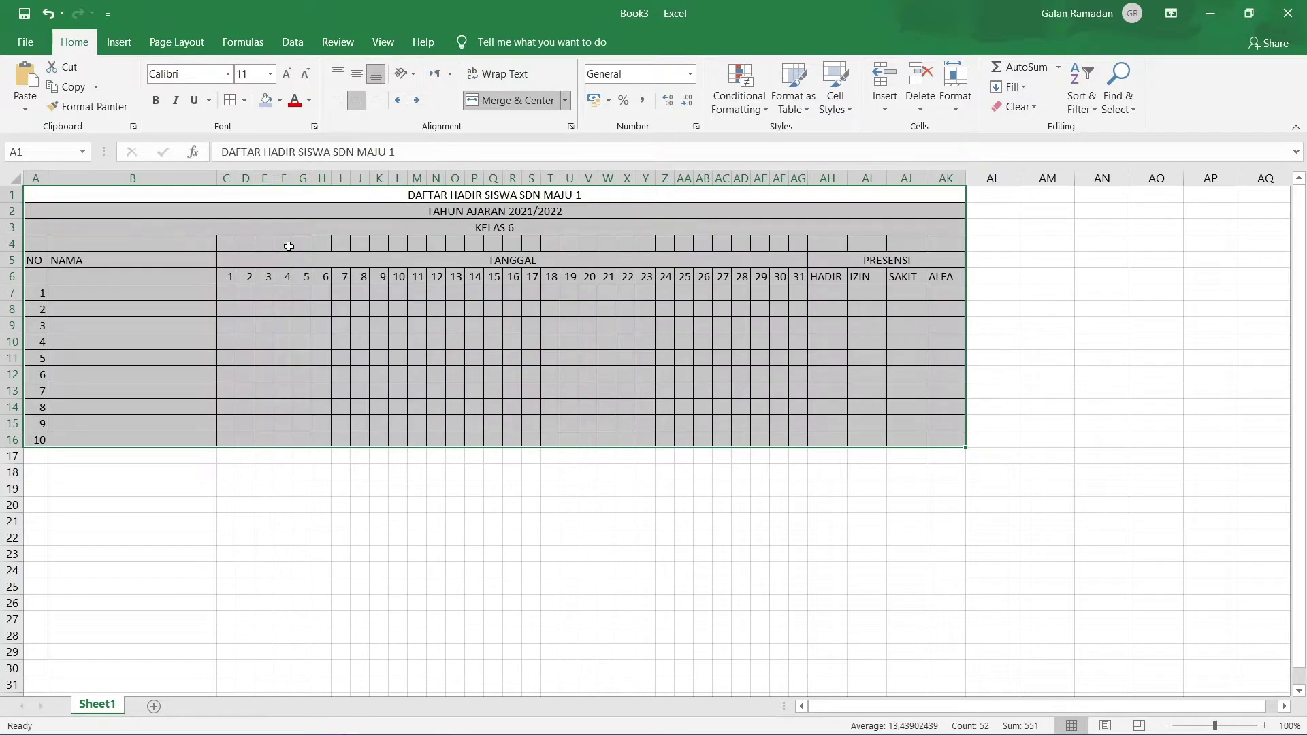
left_click(298, 331)
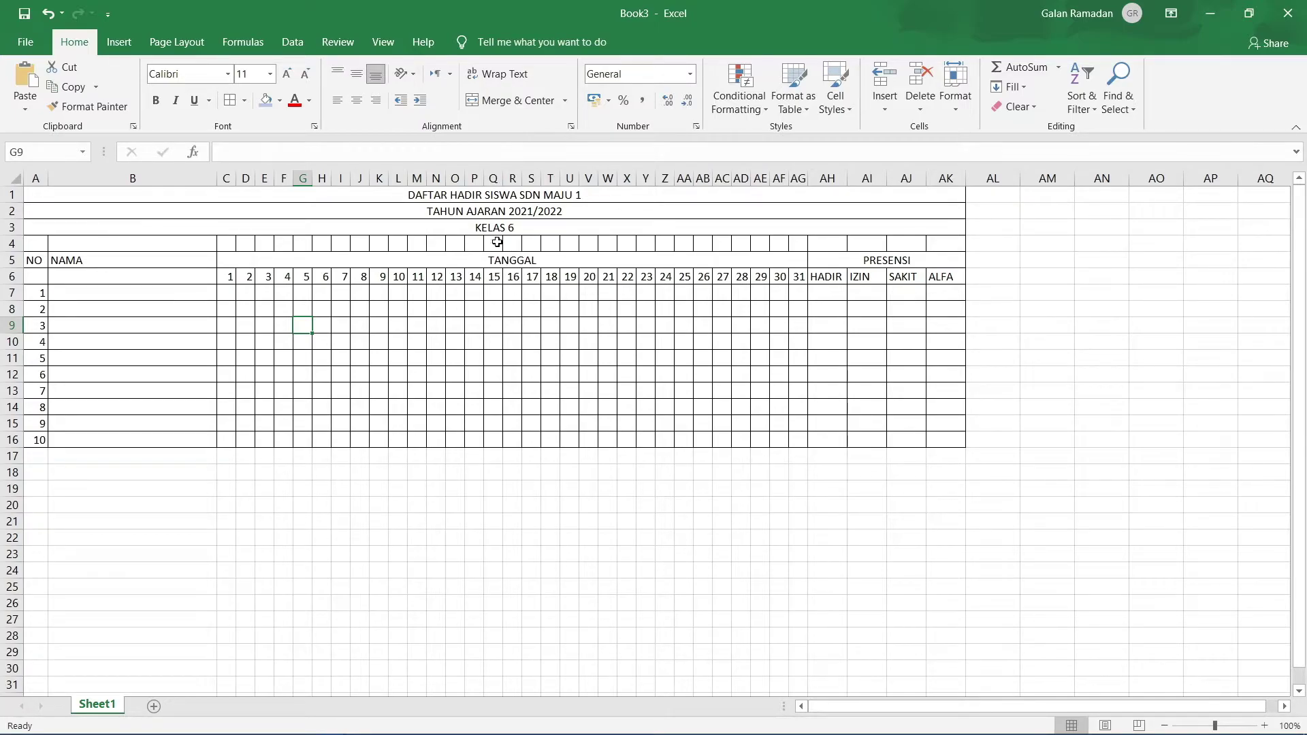
Delete the blank cells A4:AK4 between the title lines and the table headings, shifting the cells below up
left_click_drag(43, 249, 935, 246)
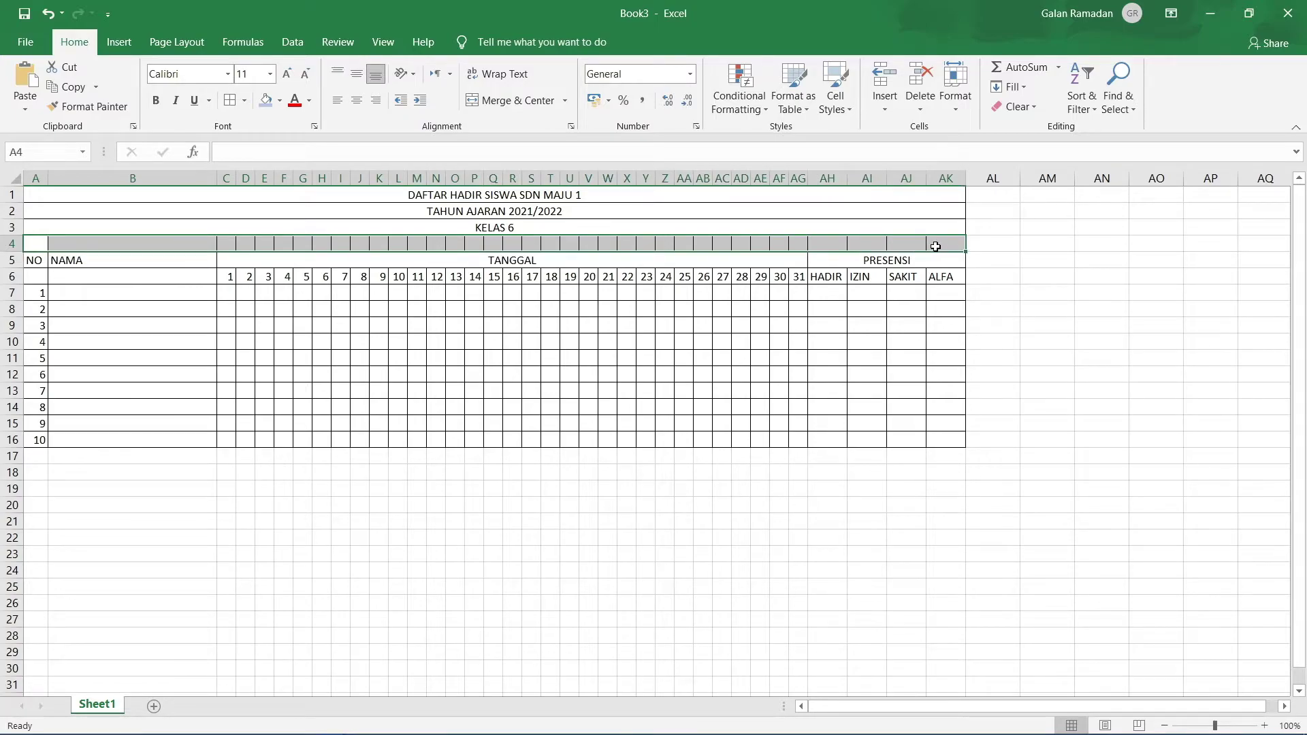
right_click(935, 246)
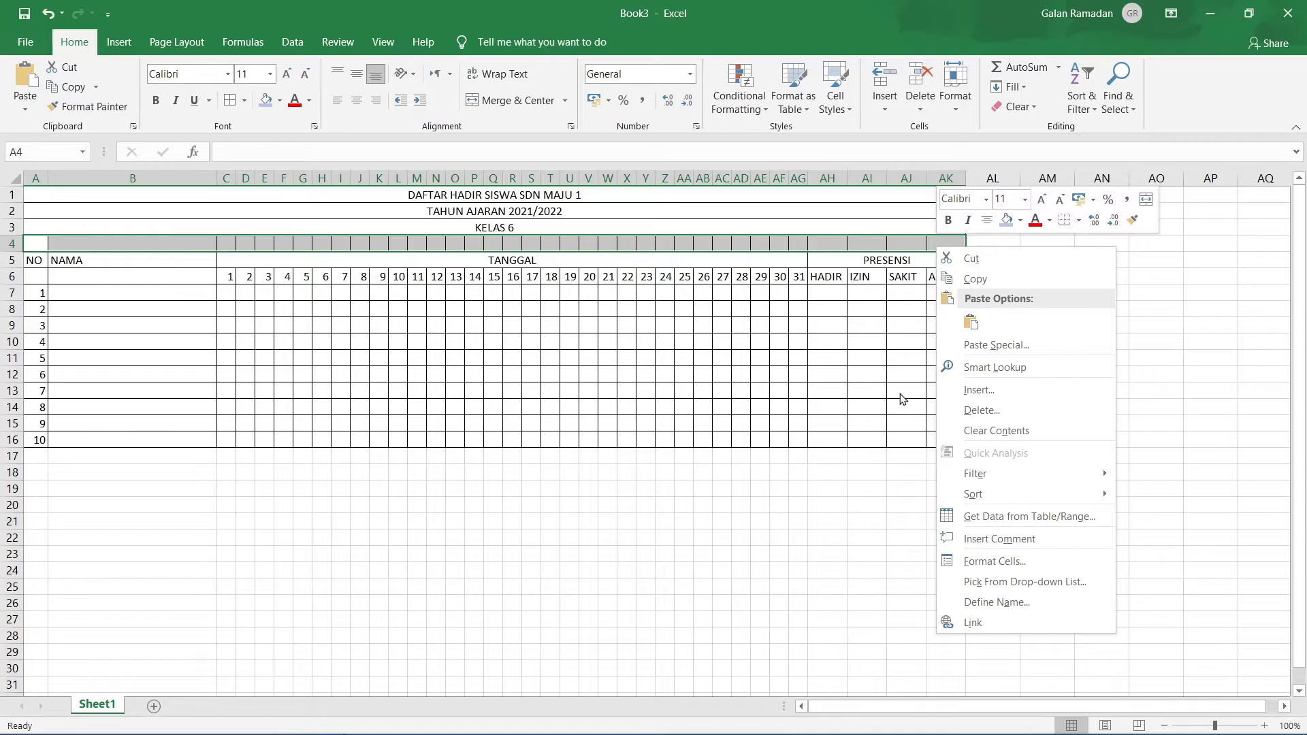
left_click(969, 411)
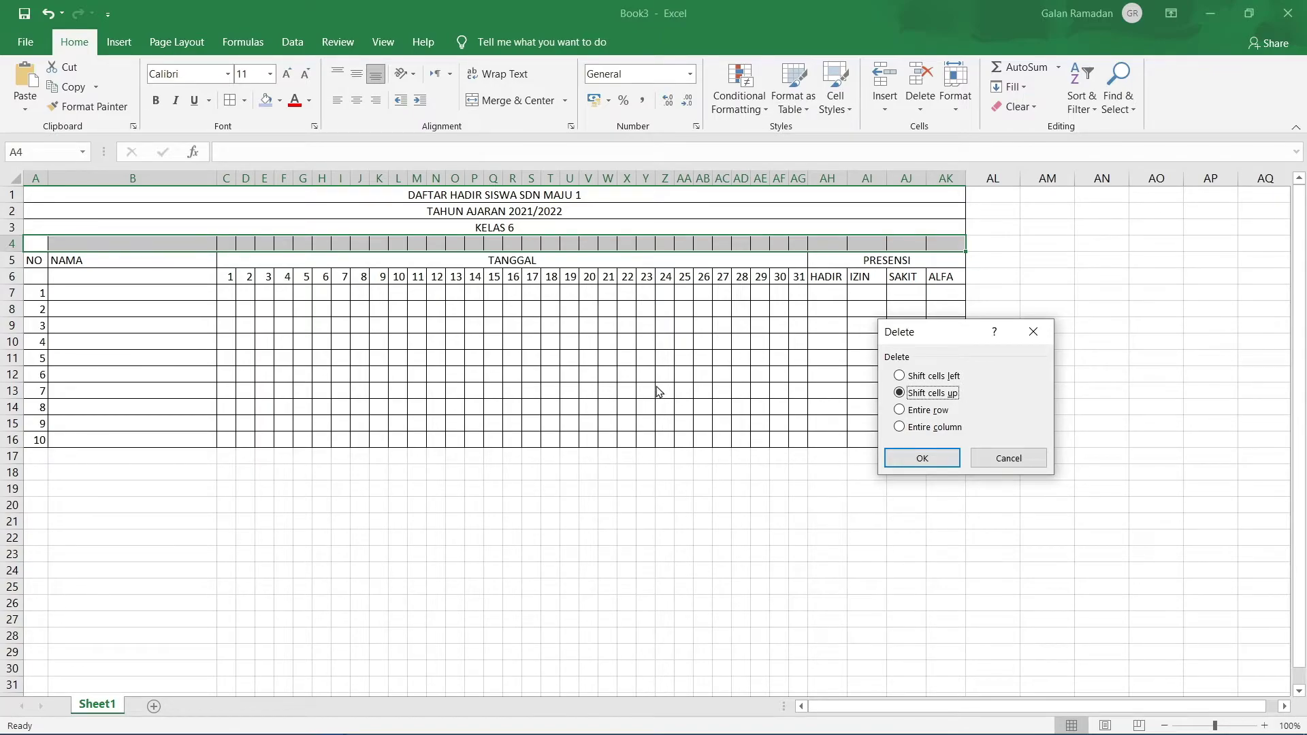
left_click(938, 463)
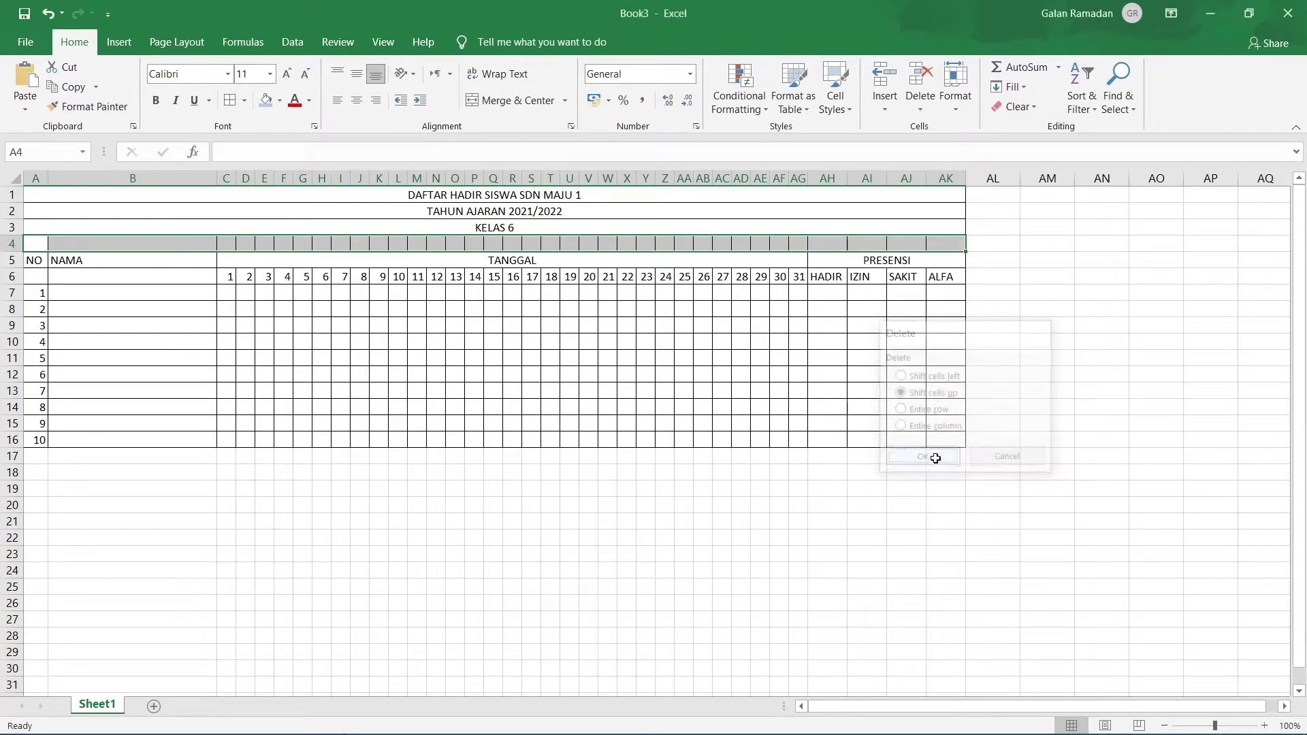
left_click(417, 309)
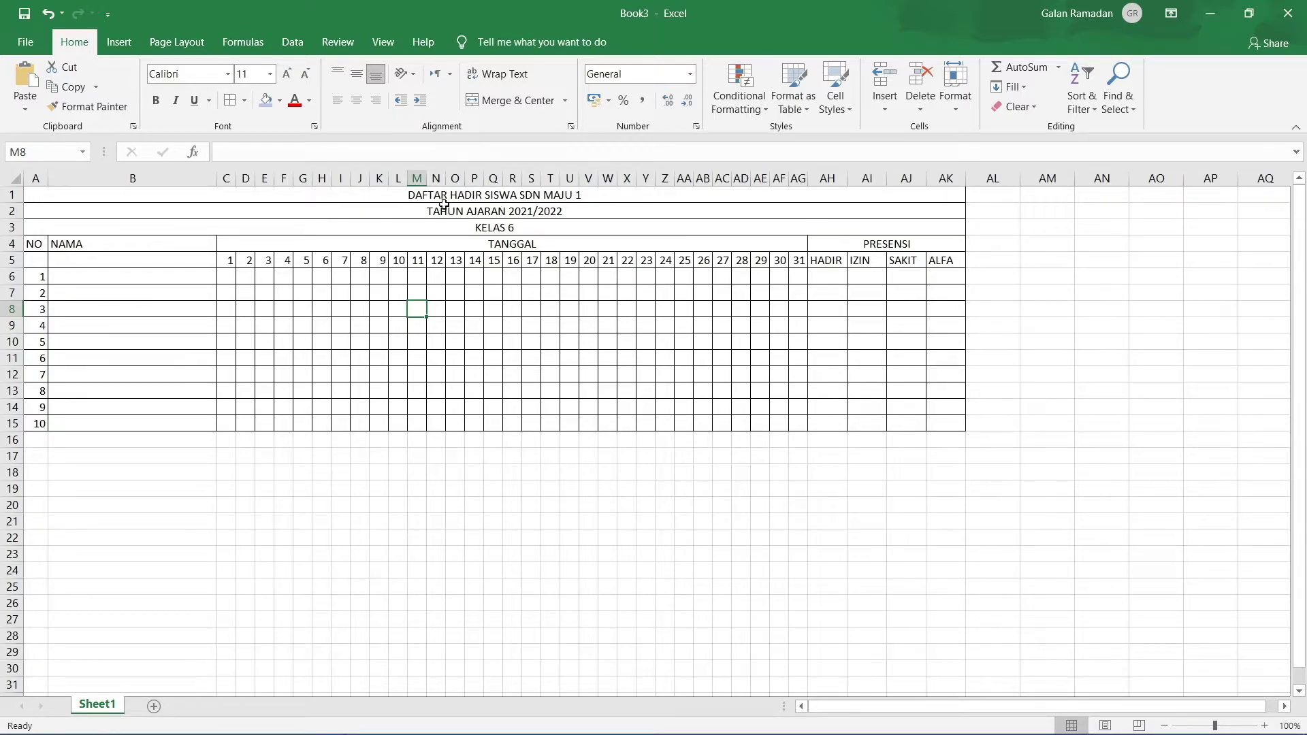
Make the three title lines in rows 1 to 3 bold
left_click_drag(417, 194, 431, 228)
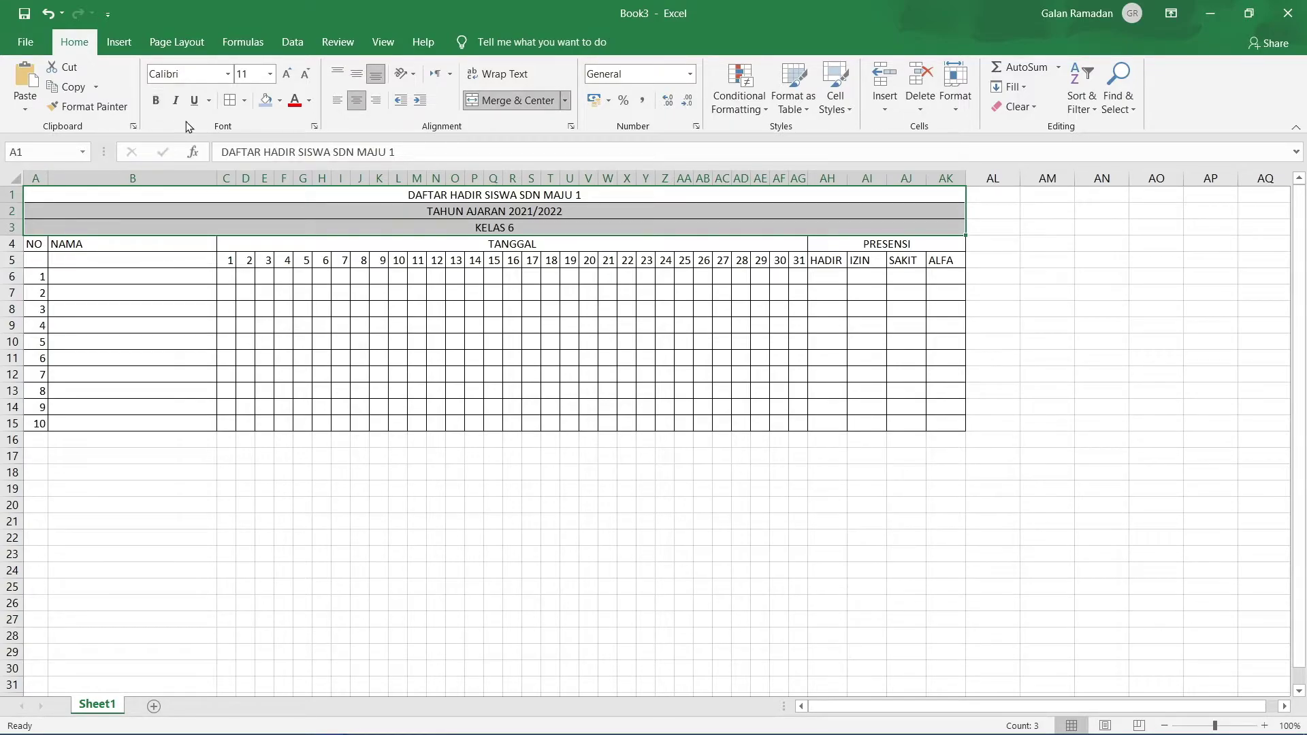
left_click(156, 100)
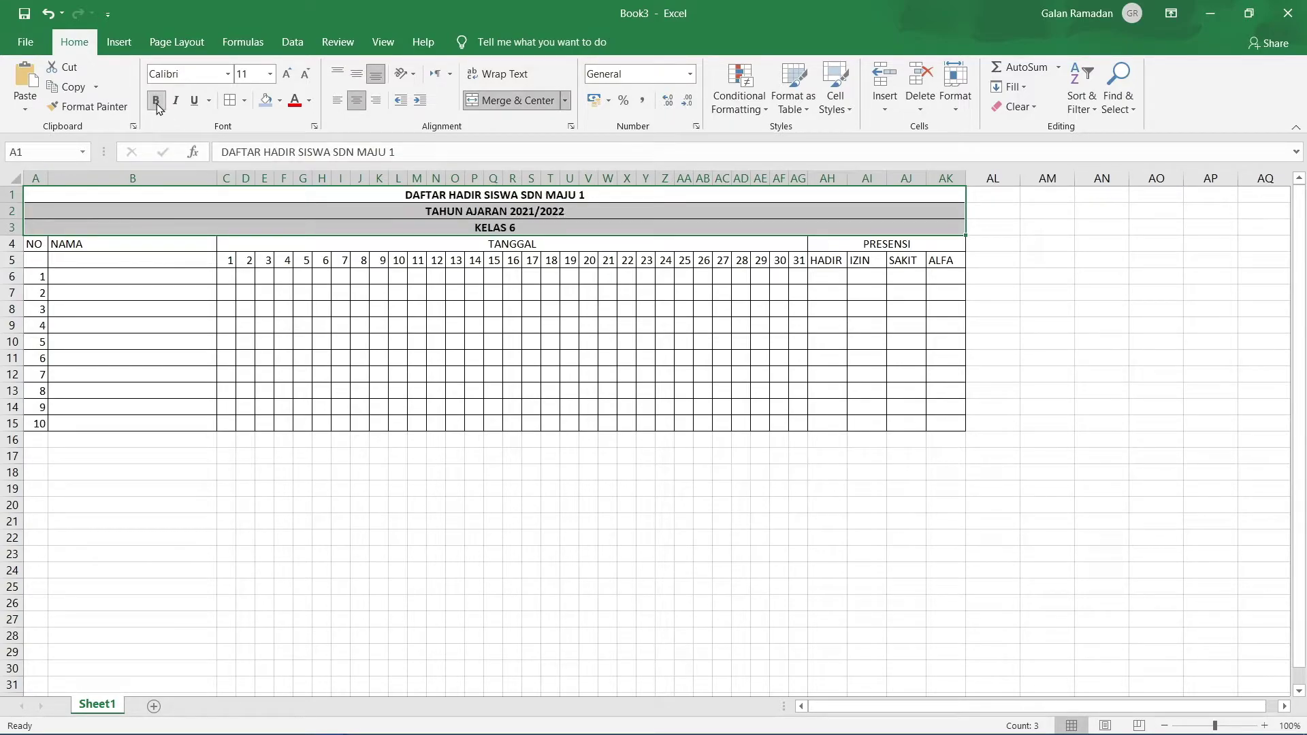
left_click(246, 293)
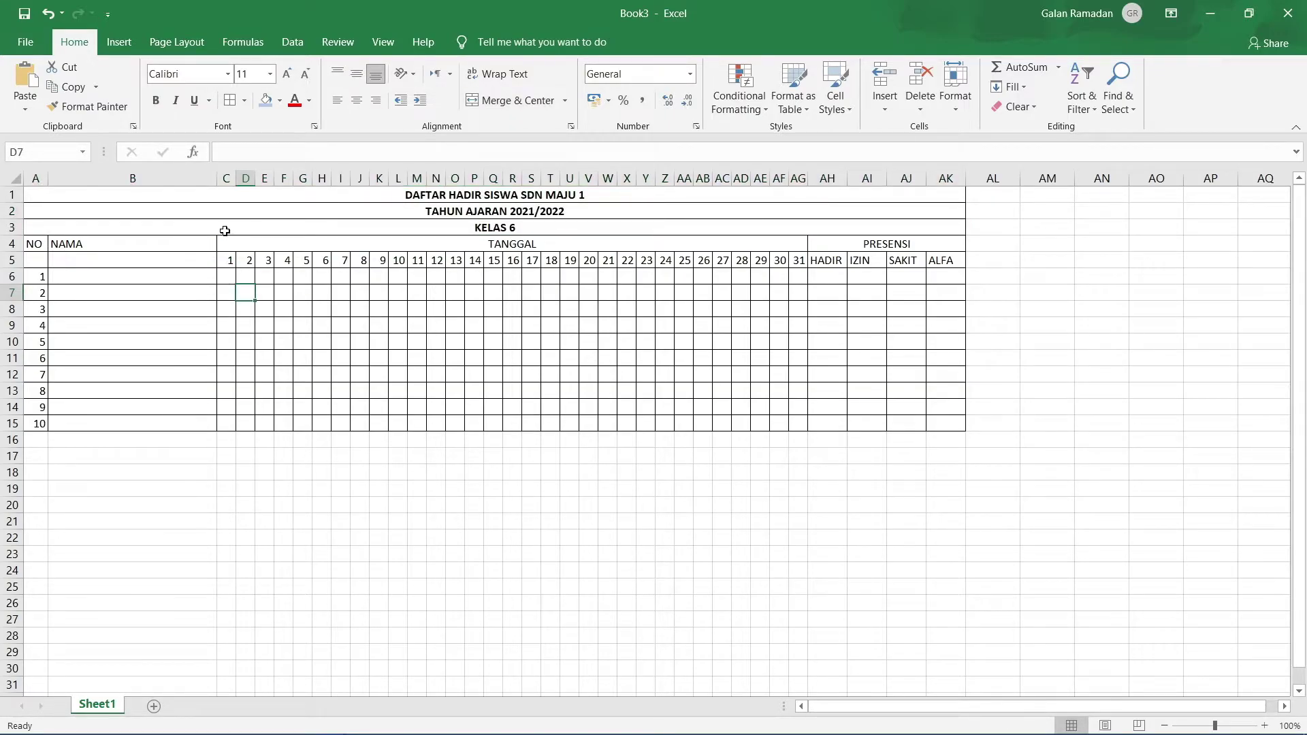
Set the font of the whole attendance list, A1:AK15, to Arial at size 12
mouse_move(35, 197)
left_mouse_down()
mouse_move(93, 277)
mouse_move(513, 326)
mouse_move(684, 419)
left_mouse_up()
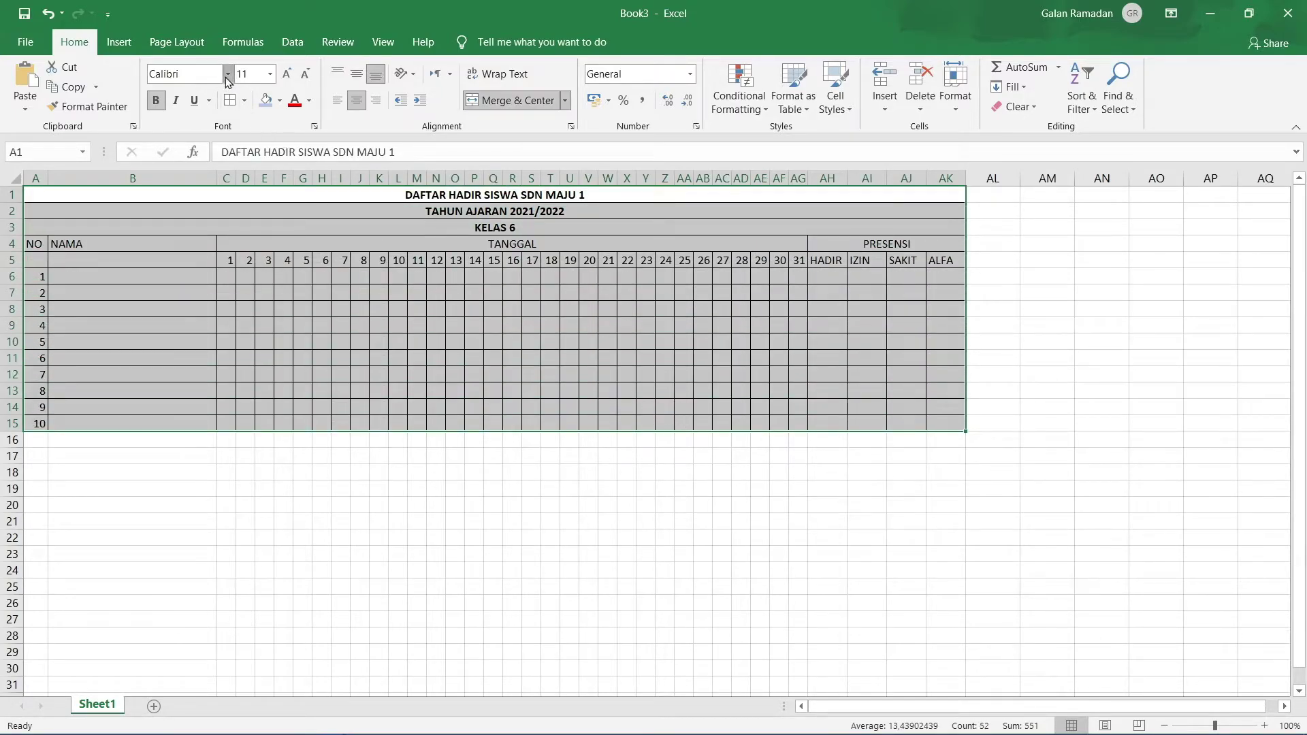
left_click(227, 74)
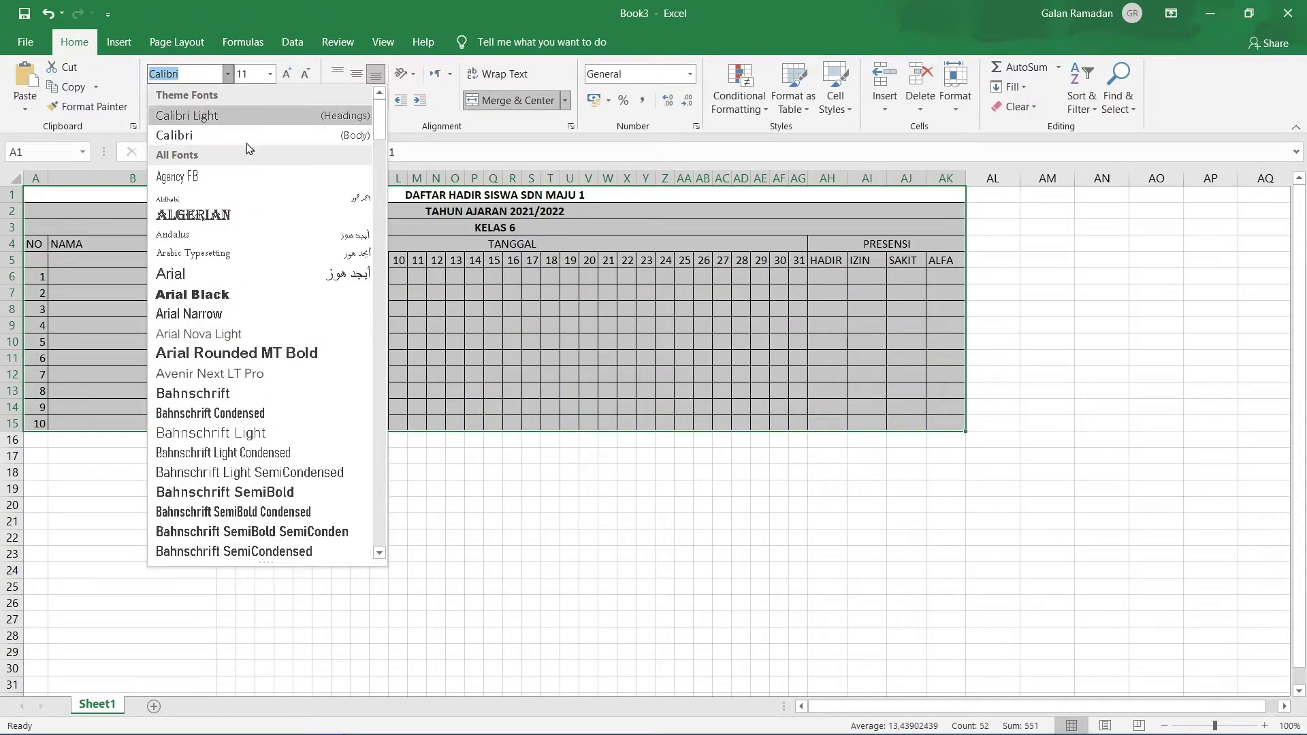
scroll(285, 250, "down", 1)
scroll(284, 254, "down", 1)
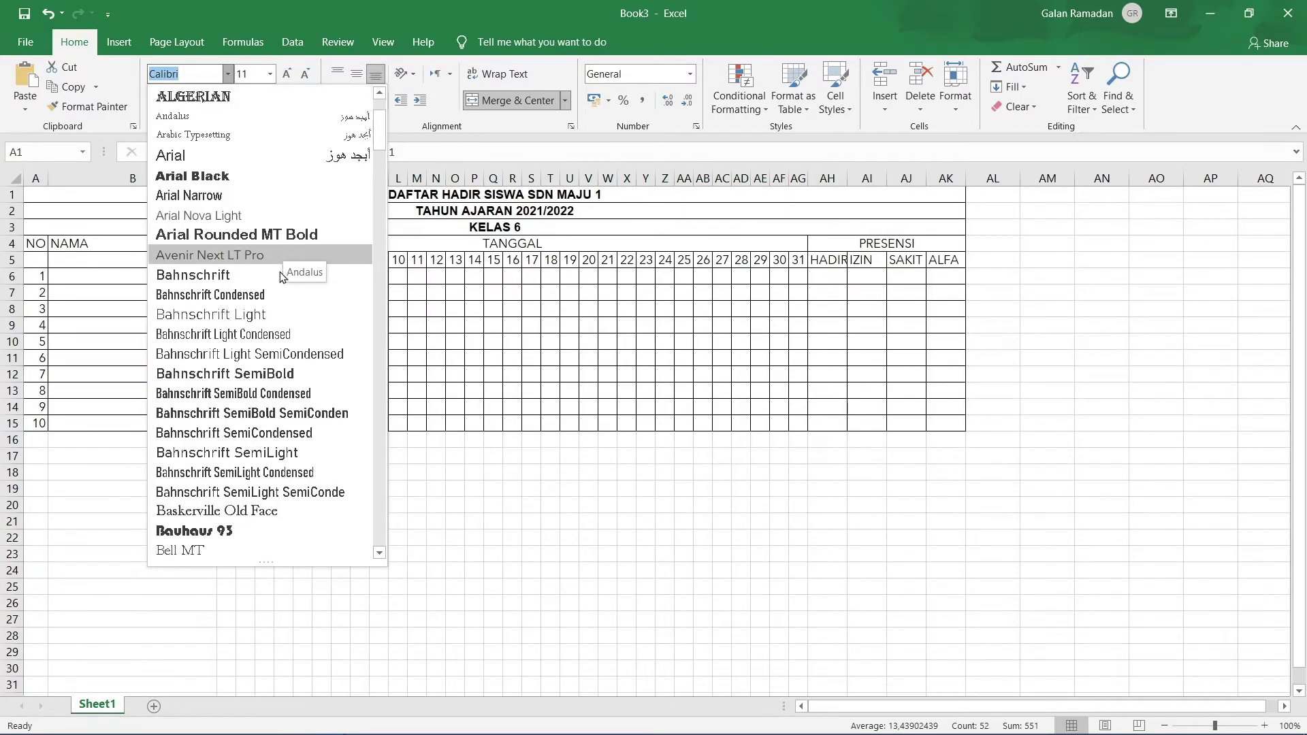
scroll(284, 254, "up", 1)
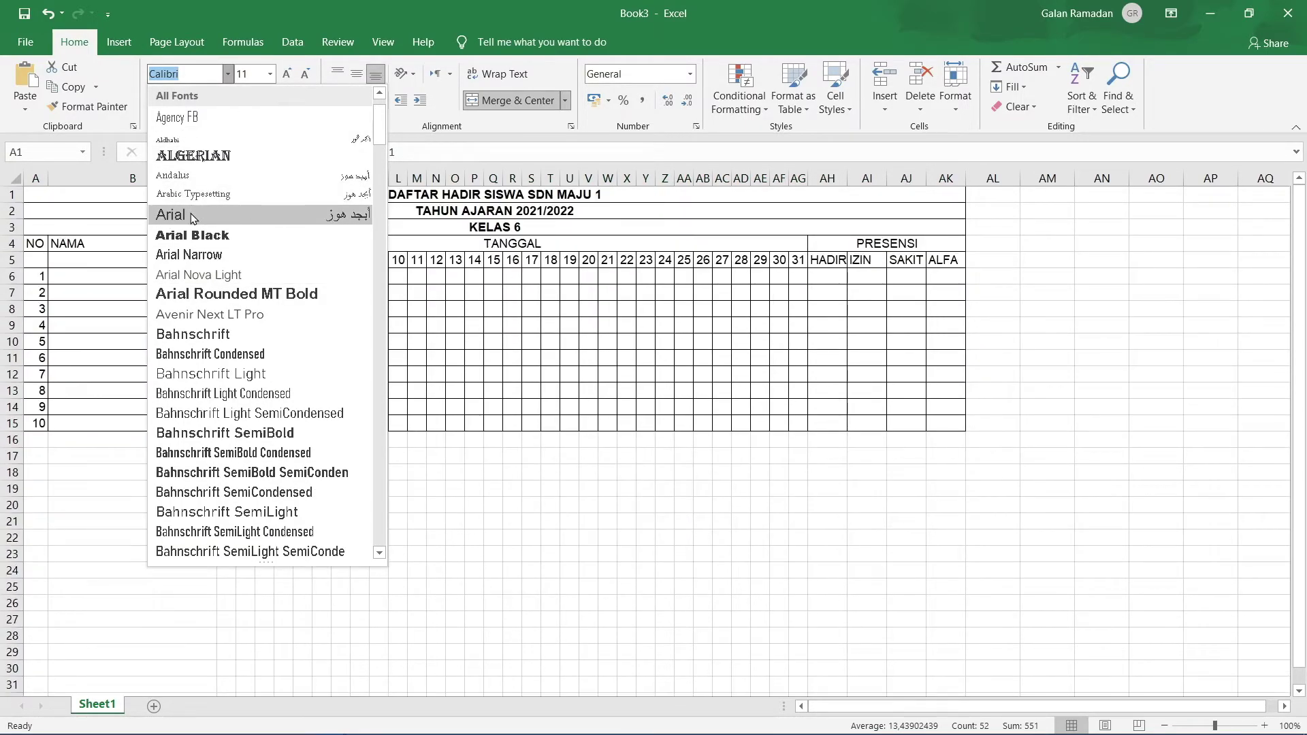
left_click(192, 217)
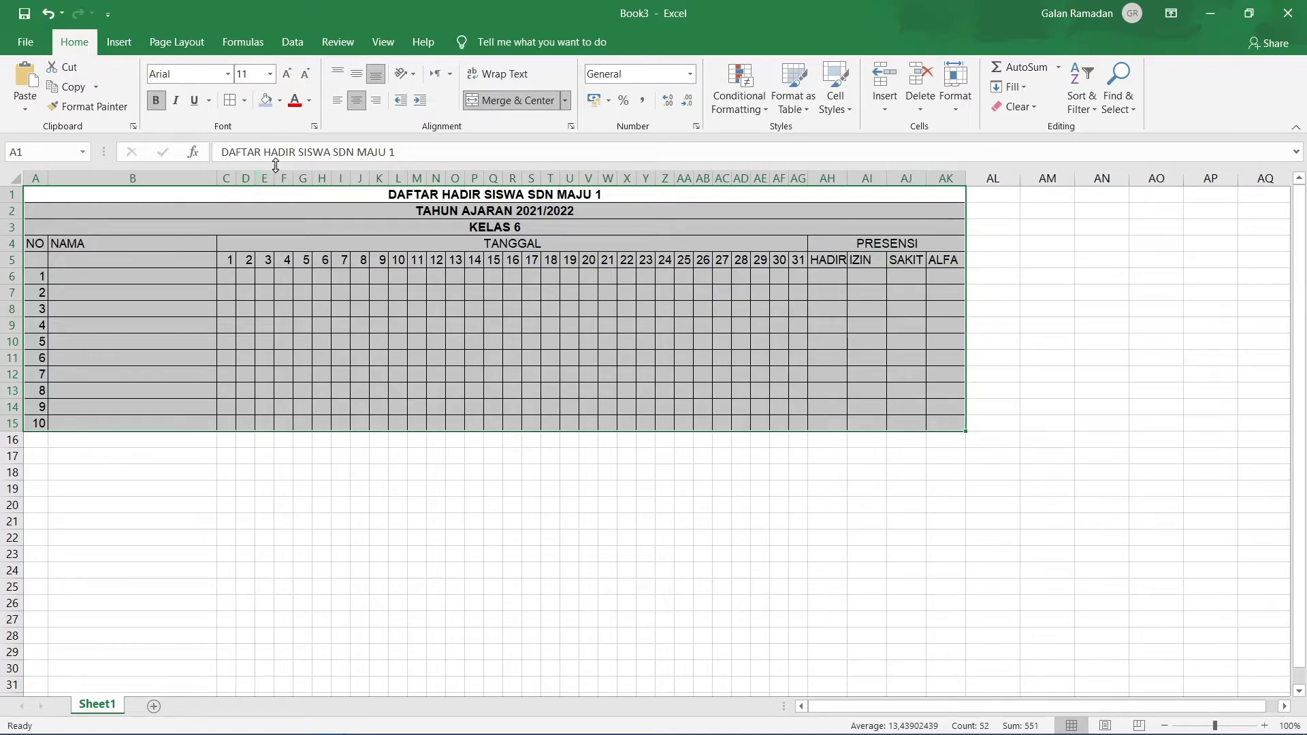
left_click(237, 75)
type("12")
key("Return")
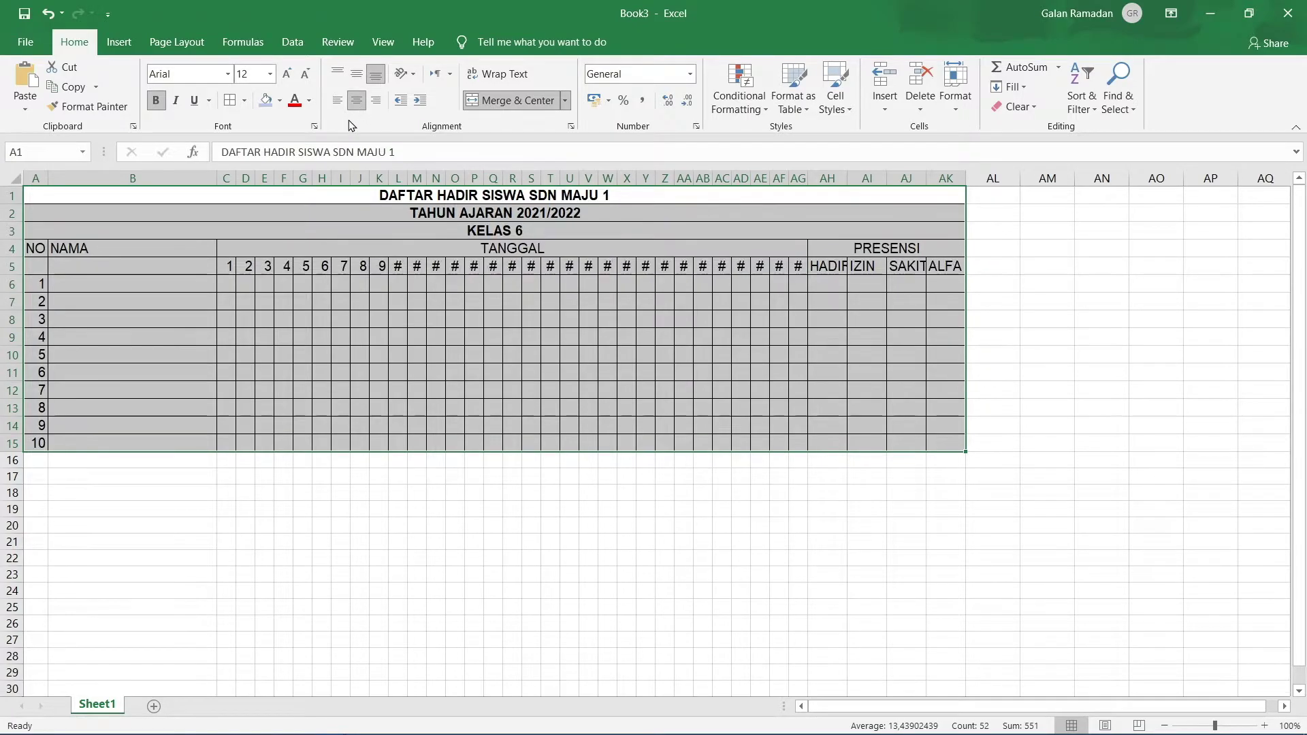
left_click(382, 283)
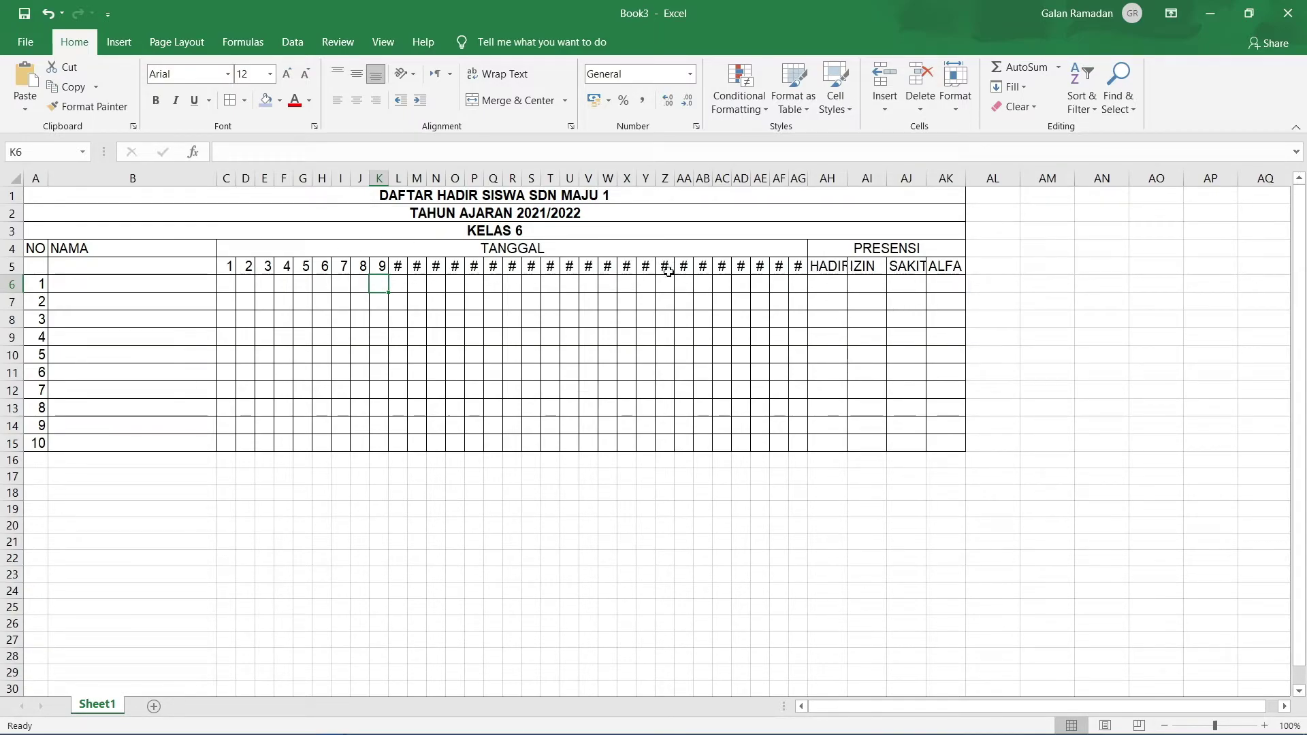
left_click_drag(217, 179, 695, 174)
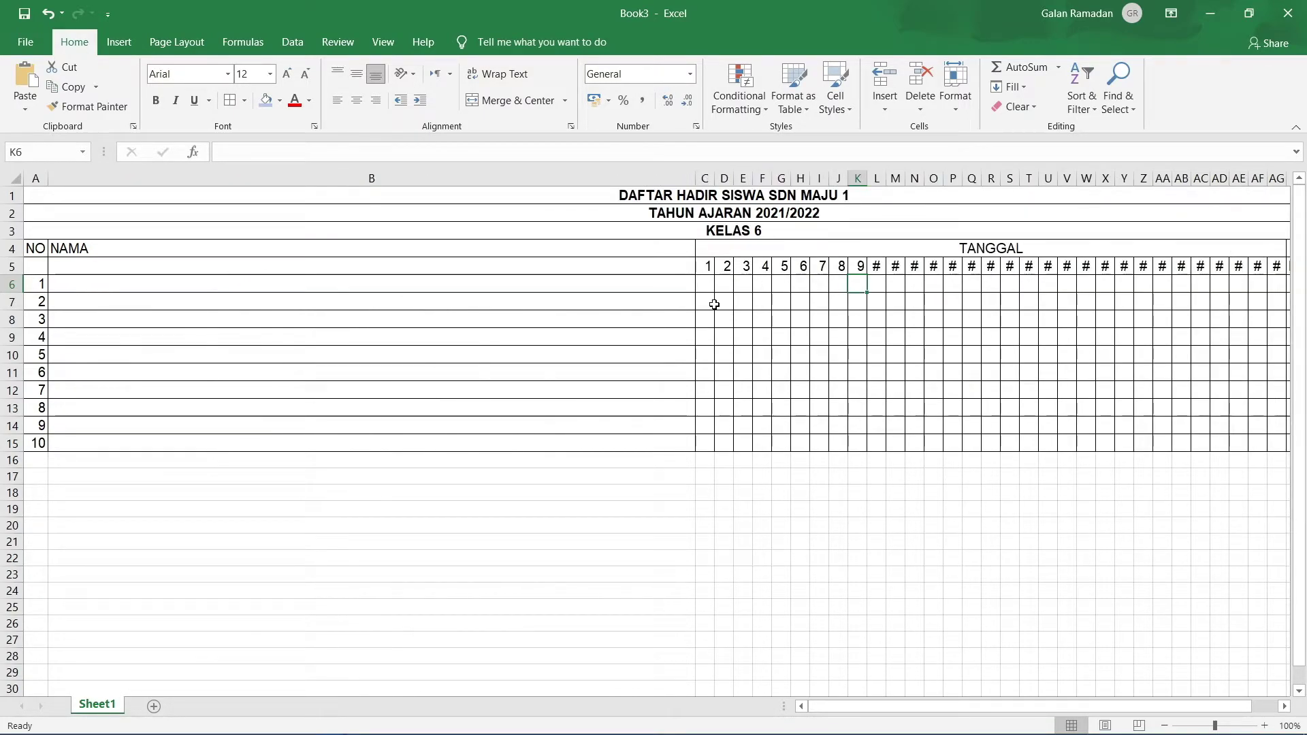
key("ctrl+z")
left_click(669, 332)
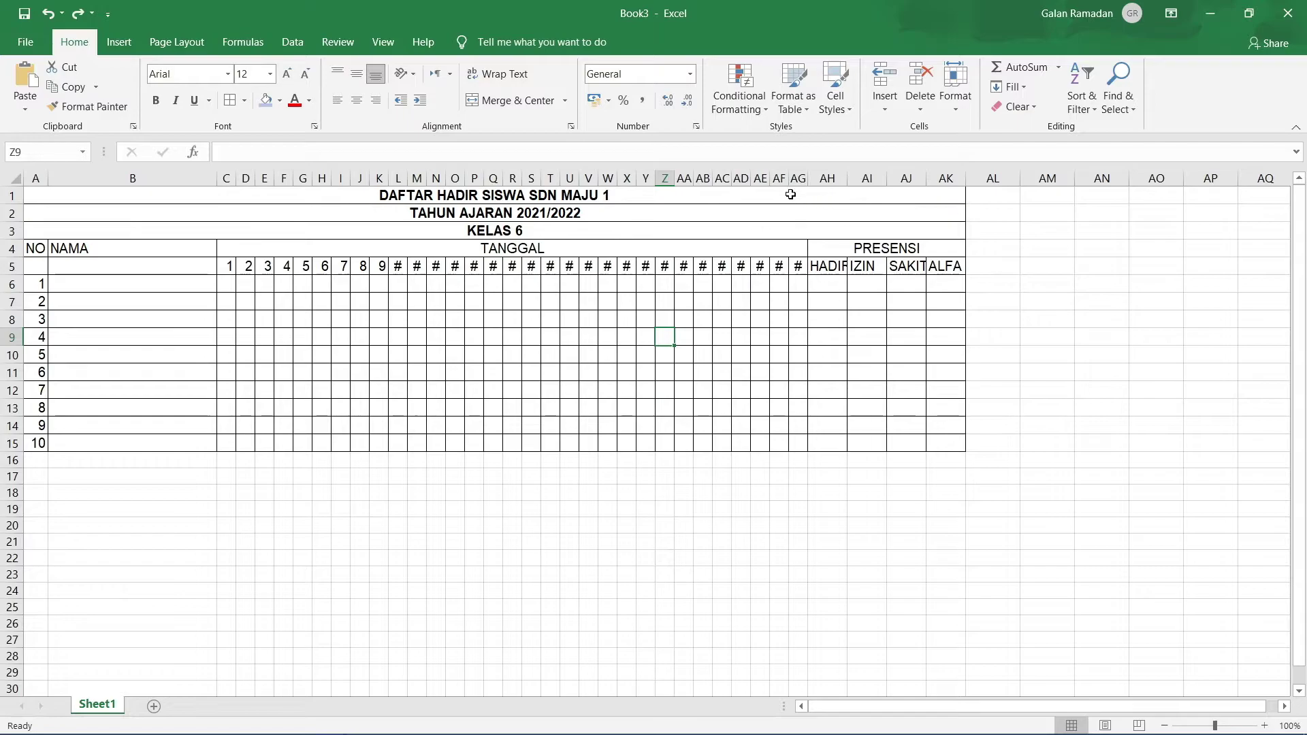
Widen the day columns C to AG equally to fit two-digit numbers, and columns AH to AK equally to fit the attendance subheadings
left_click(799, 178)
left_click_drag(798, 178, 244, 178)
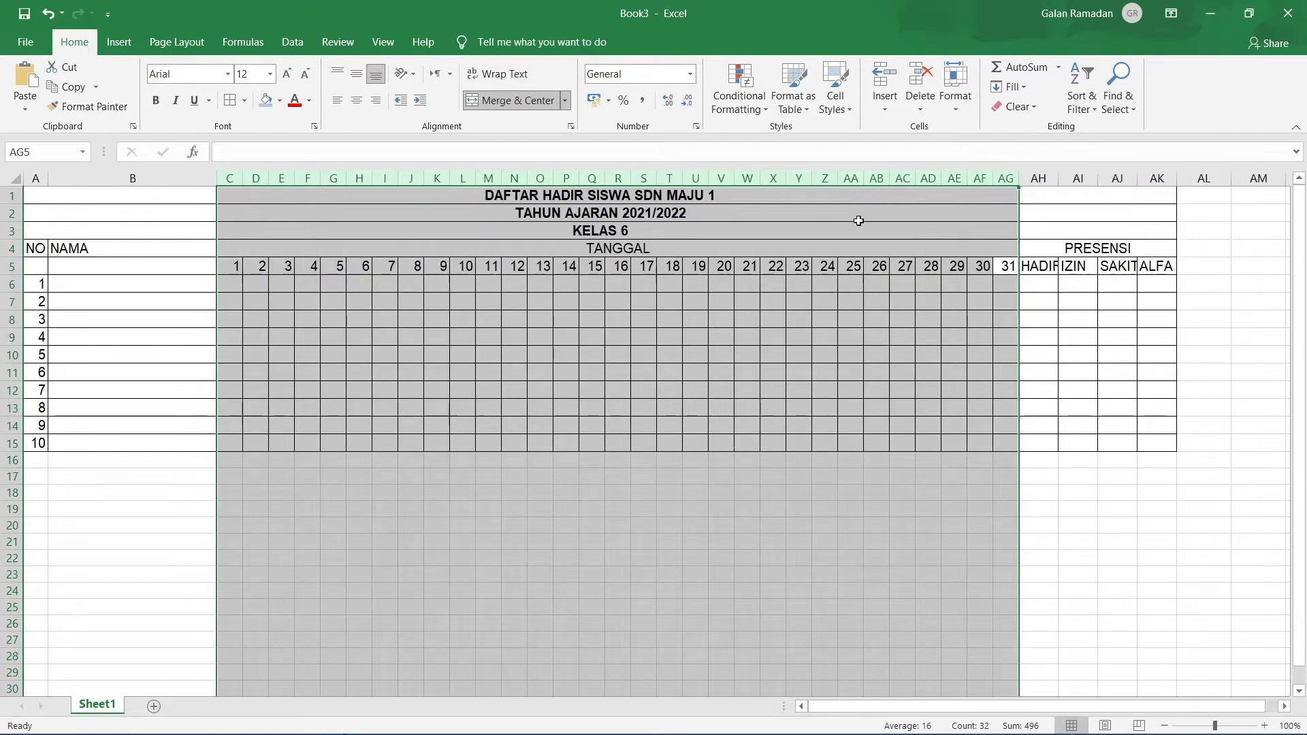
left_click(1074, 348)
left_click_drag(1156, 179, 1066, 184)
left_click(1078, 252)
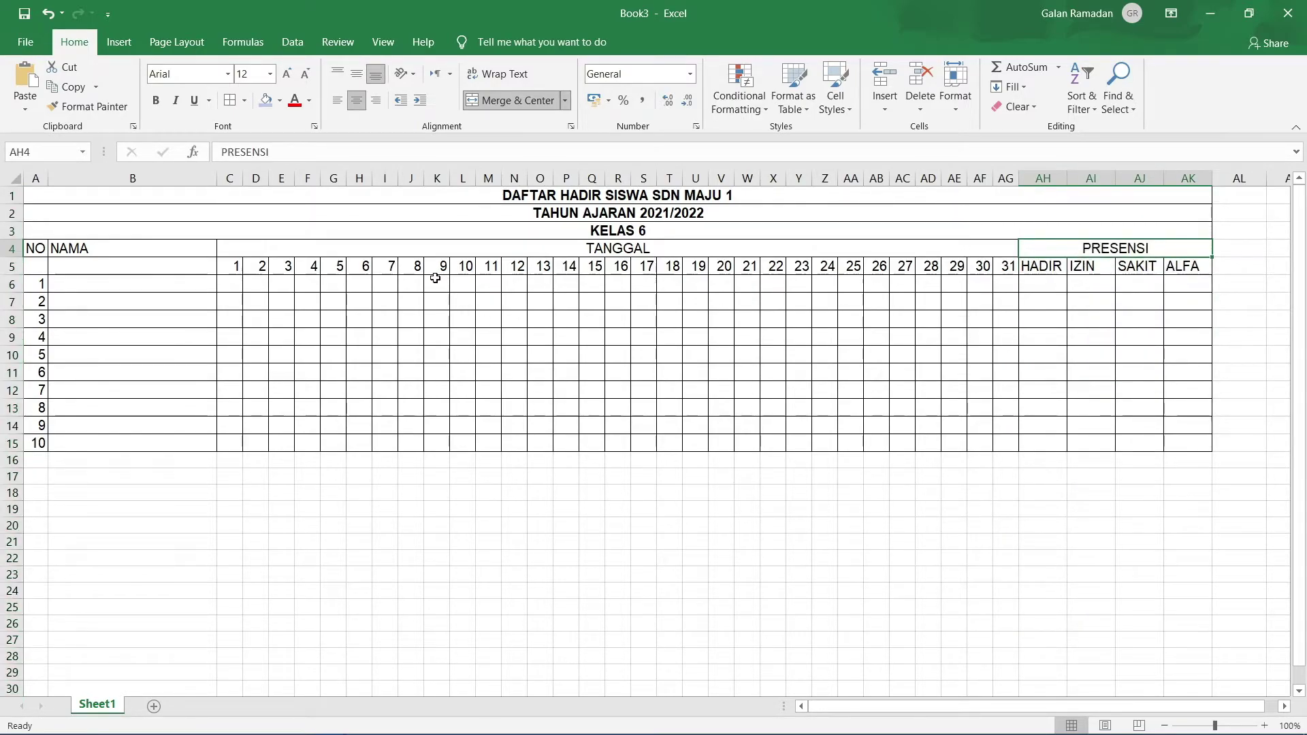
Center the contents of the whole attendance list, A1:AK15, both horizontally and vertically
mouse_move(56, 198)
left_mouse_down()
mouse_move(82, 336)
mouse_move(83, 443)
left_mouse_up()
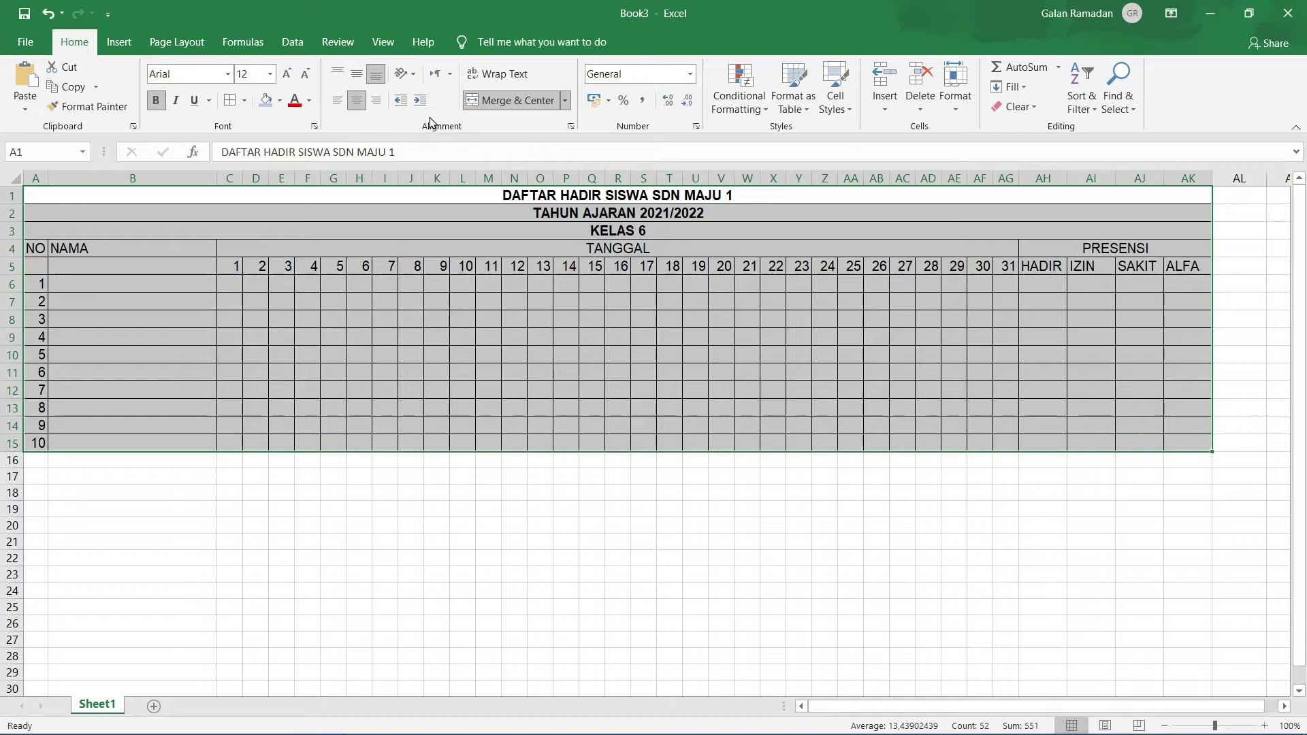
left_click(363, 74)
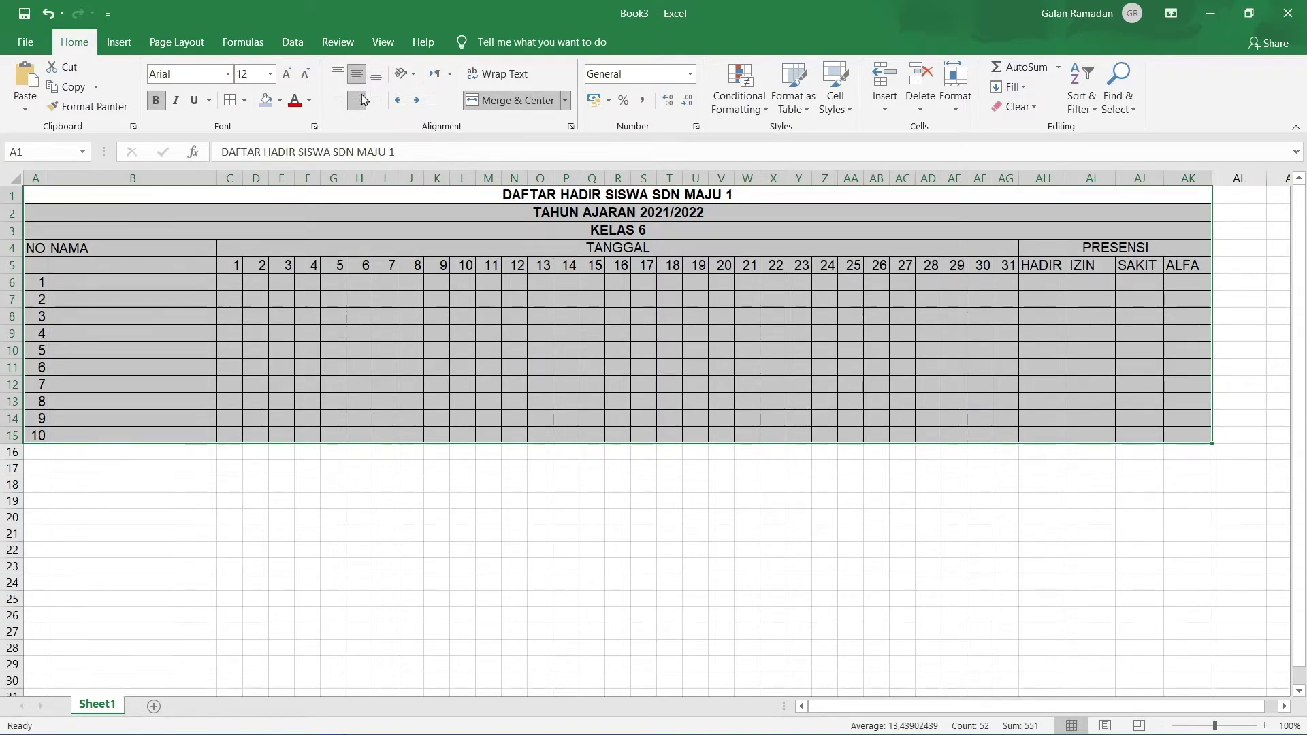
left_click(356, 100)
key("ctrl+z")
key("ctrl+z")
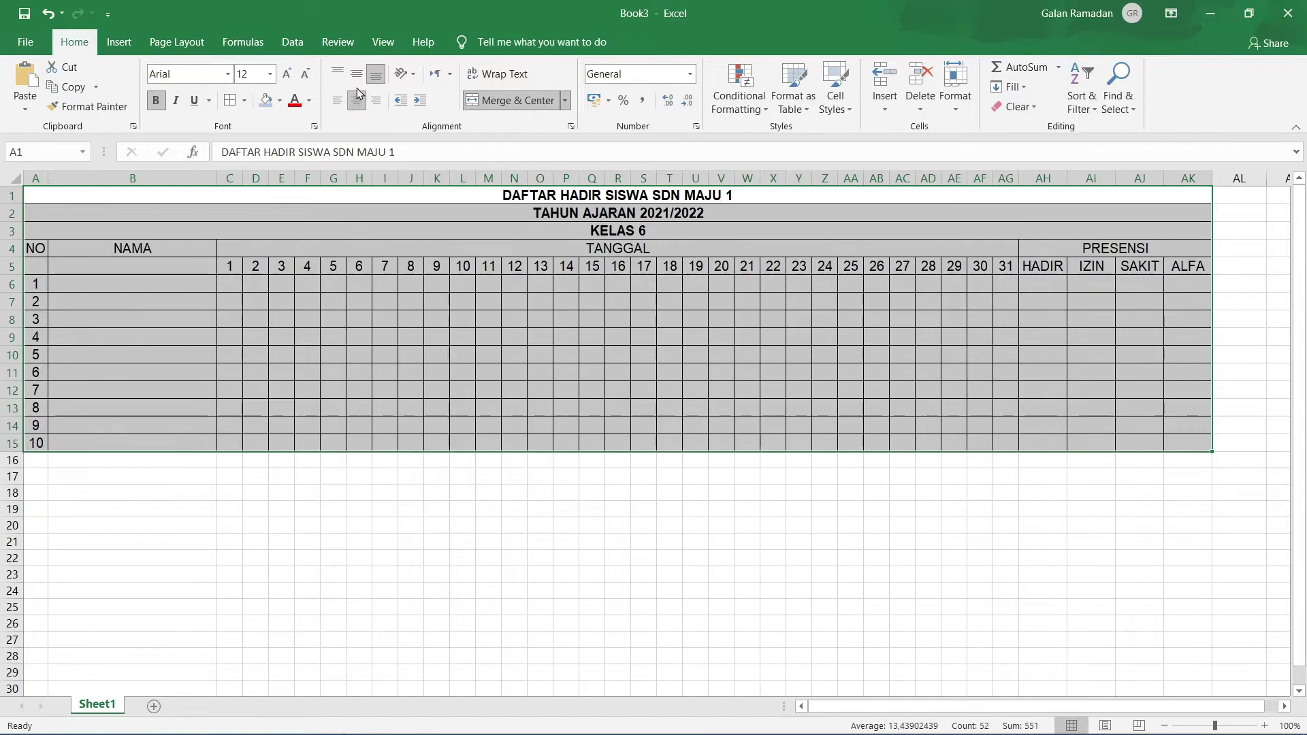
left_click(360, 76)
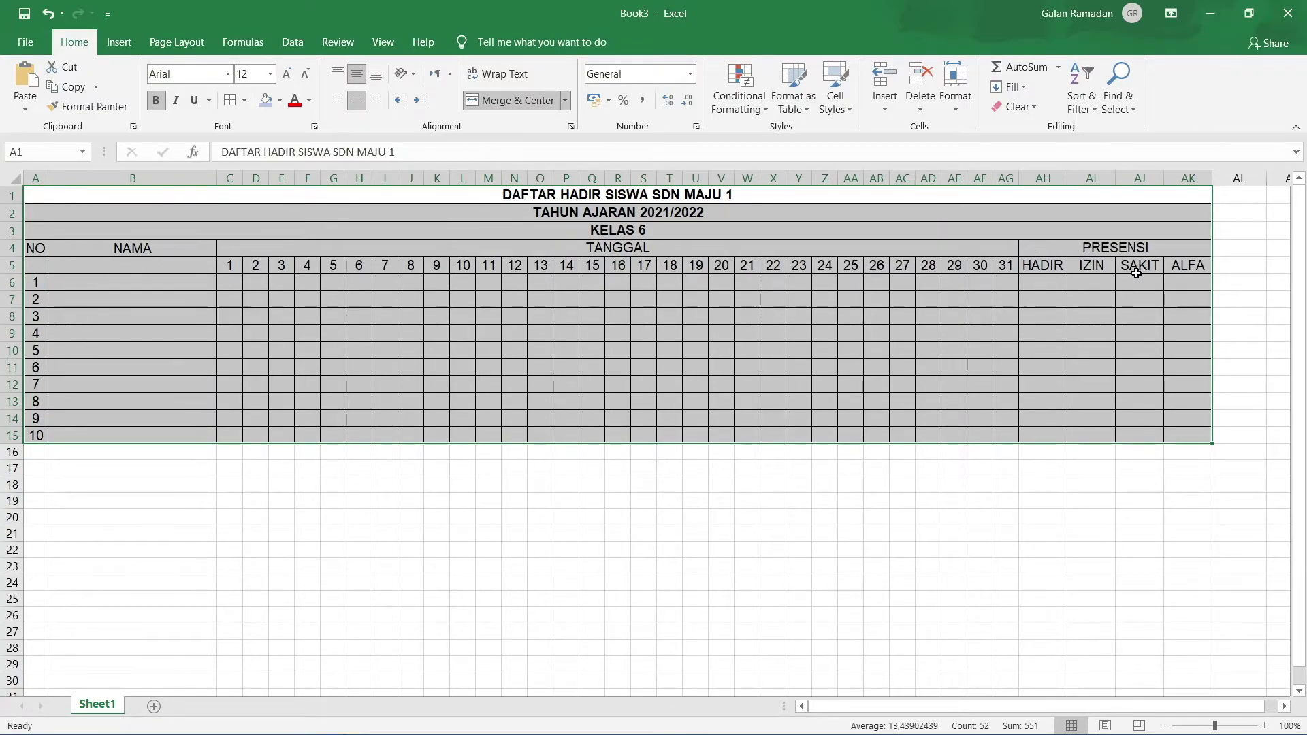
left_click(246, 316)
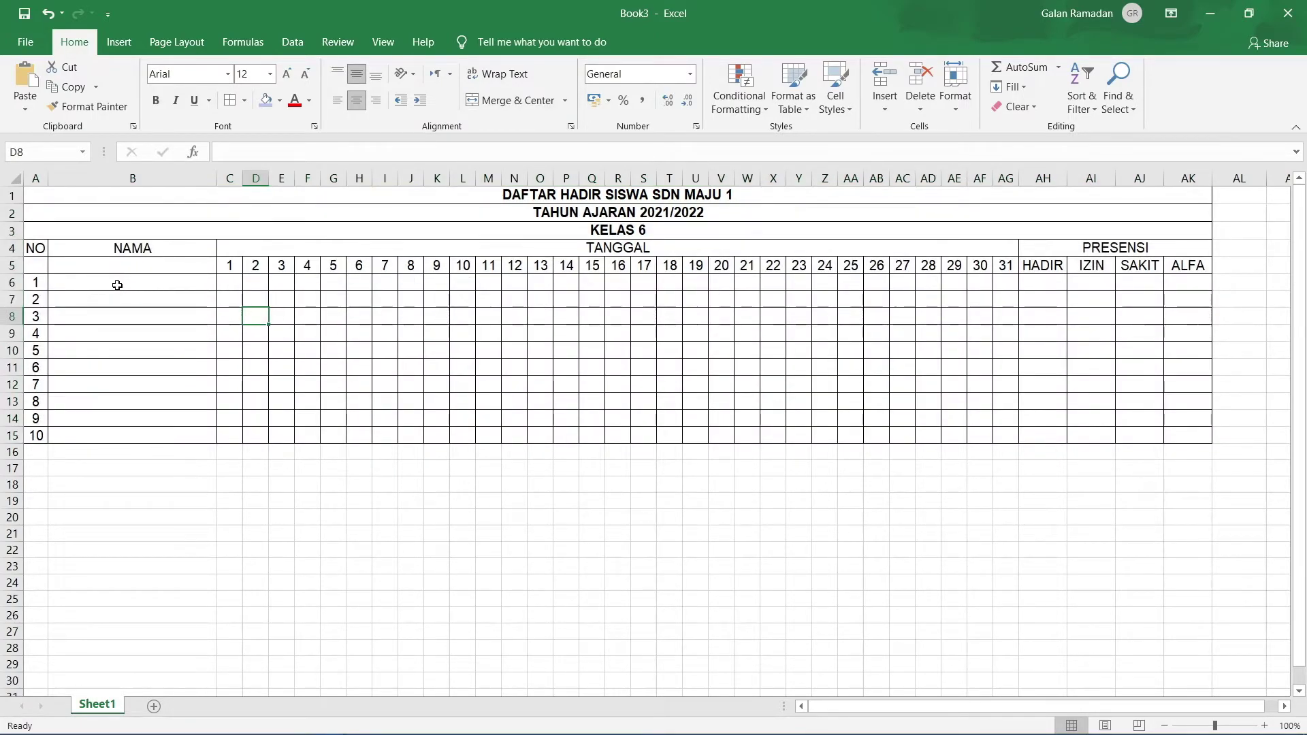
Merge and center the heading NO across A4:A5 and the heading NAMA across B4:B5
left_click_drag(31, 260, 31, 262)
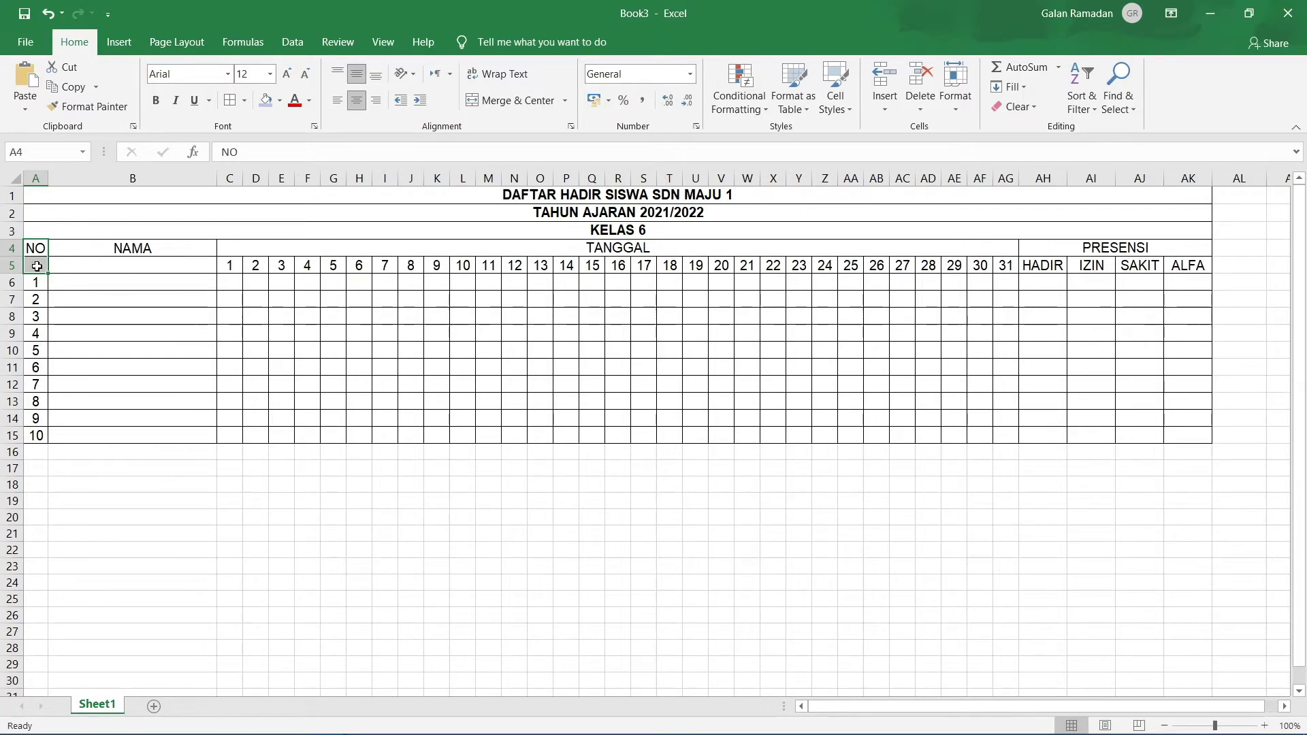
left_click(512, 100)
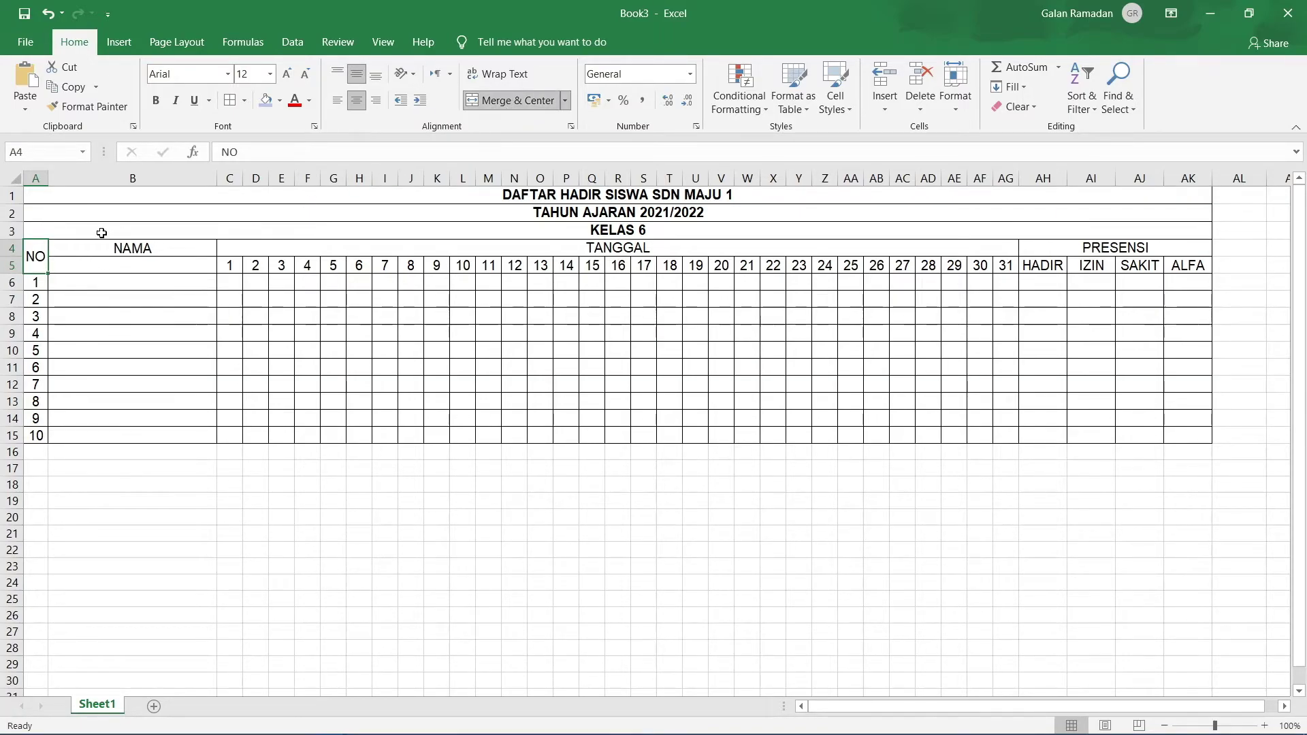
left_click_drag(150, 249, 169, 265)
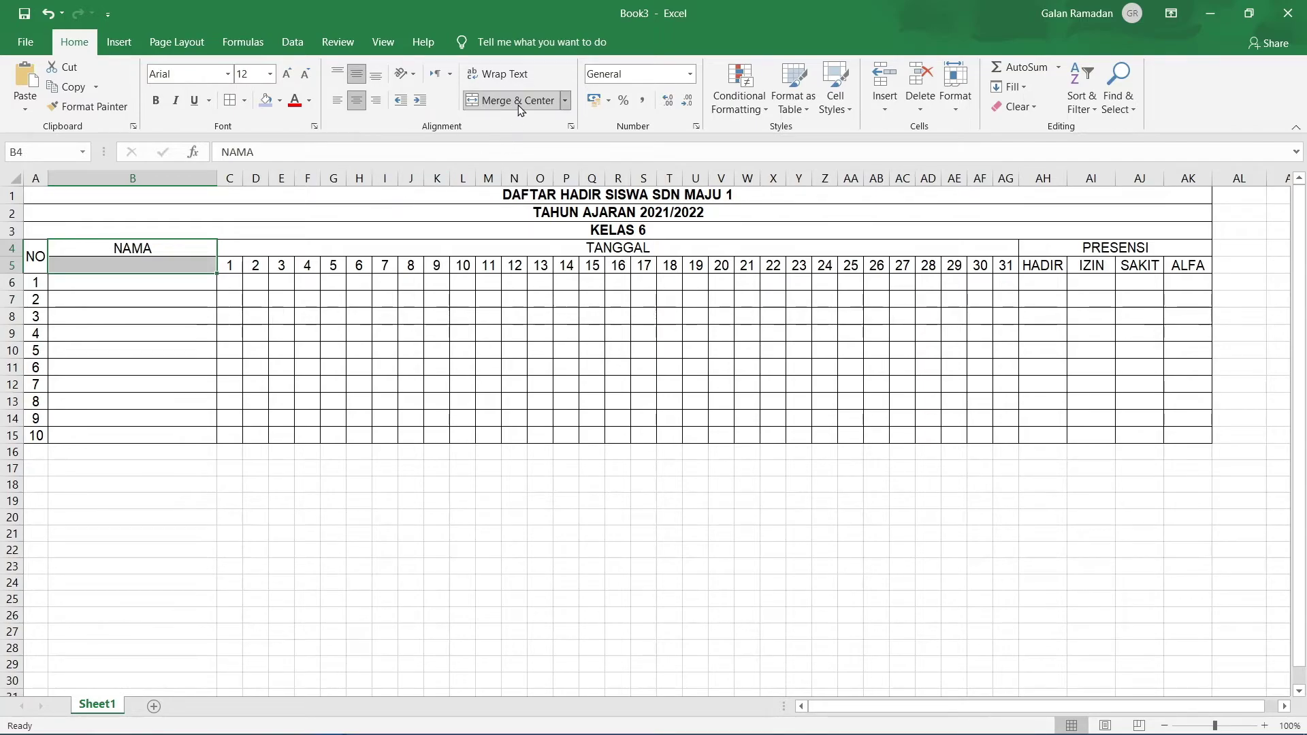
left_click(515, 100)
Enter the first five students' names in the NAMA column, cells B6 to B10
left_click(143, 284)
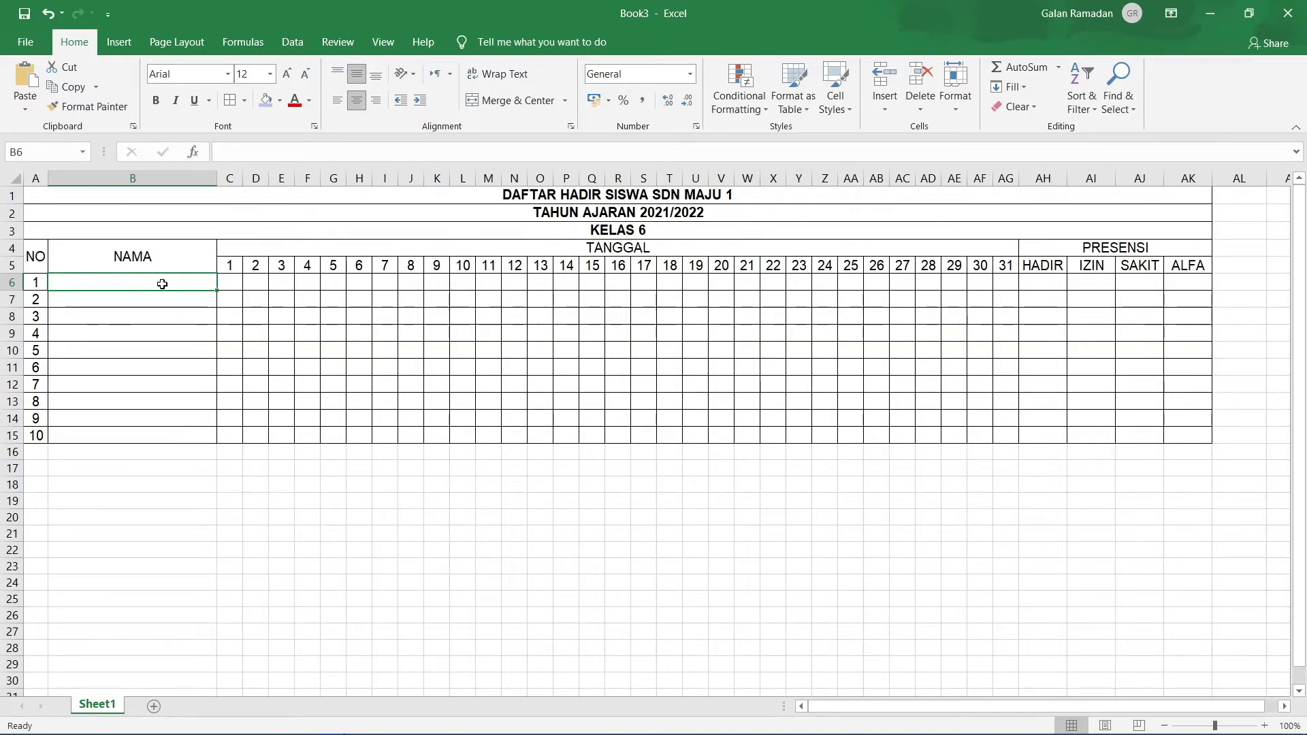
type("ABI")
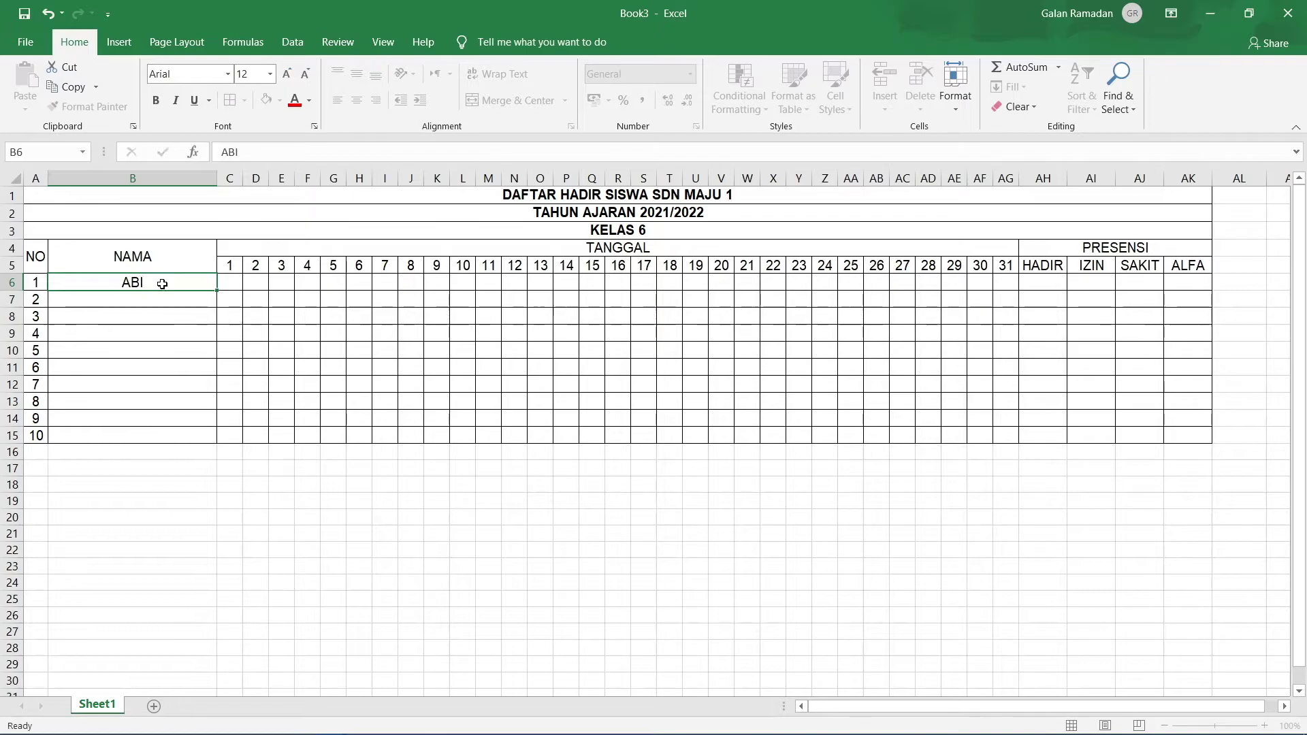
key("Return")
type("ADI")
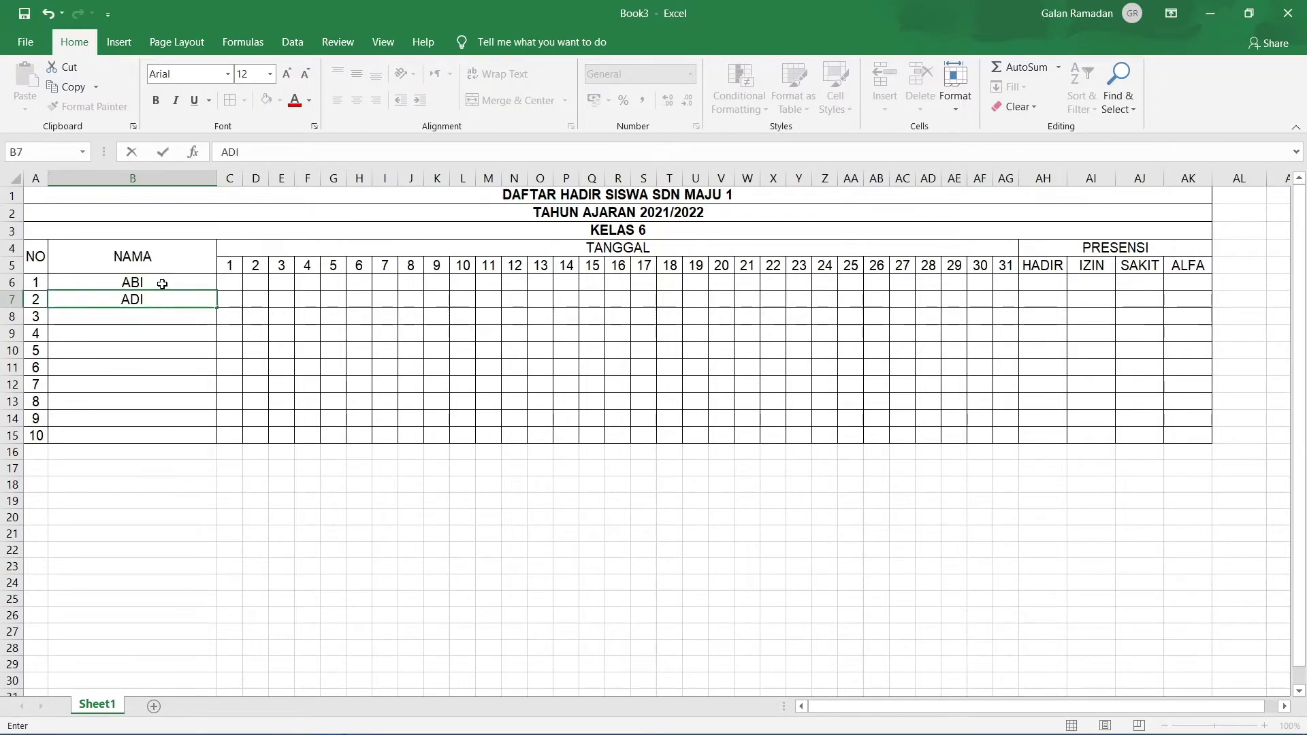
key("Return")
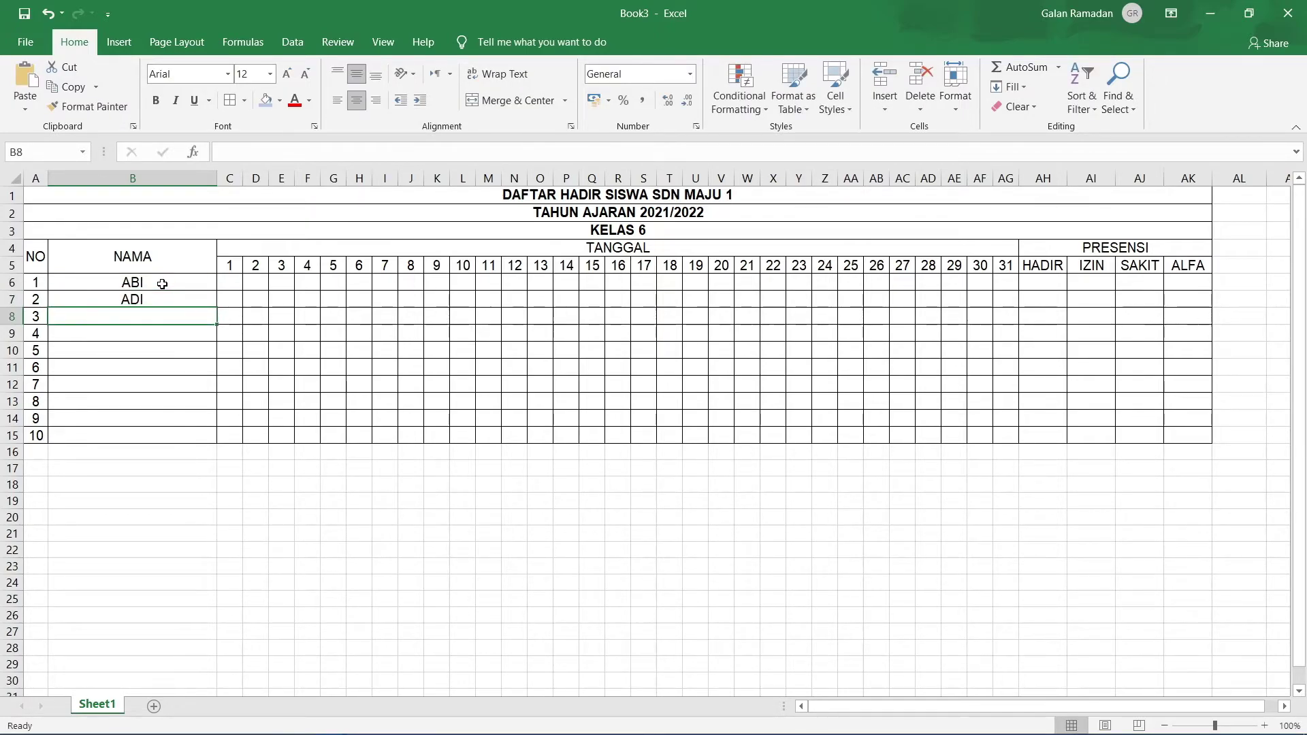
type("ALDI")
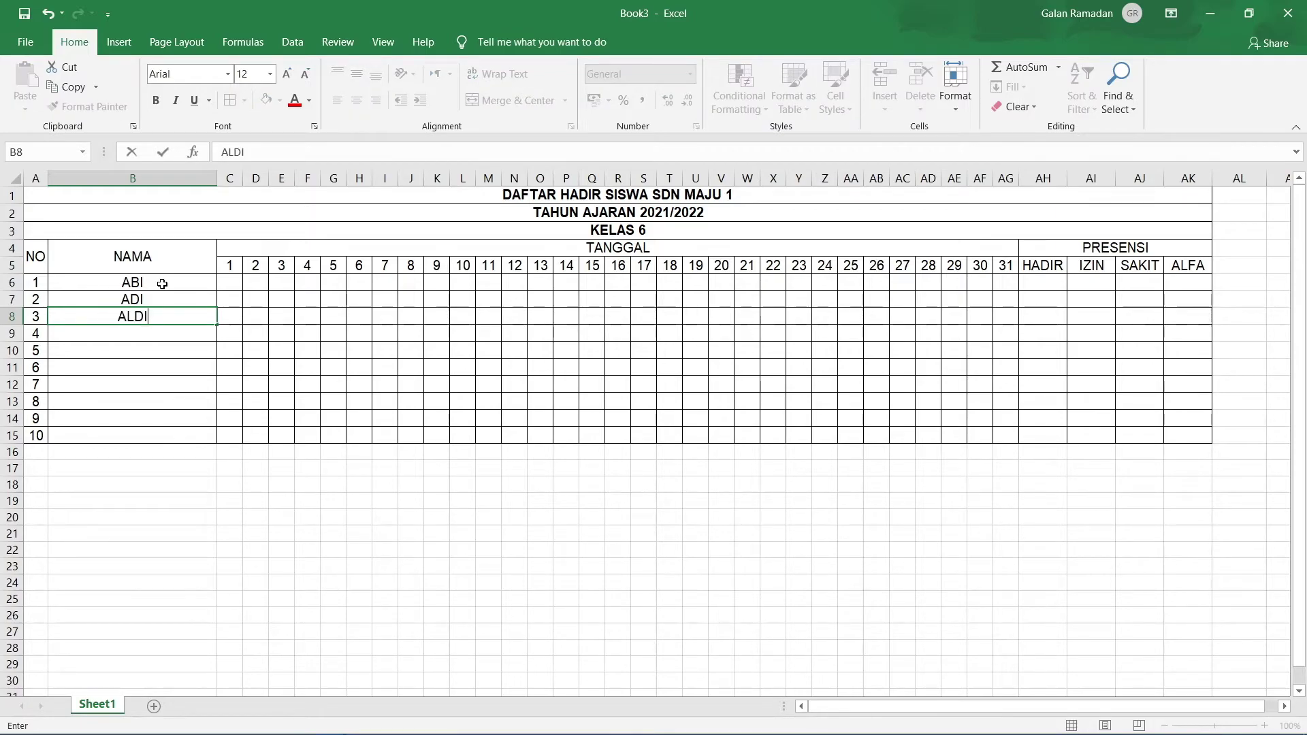
key("Return")
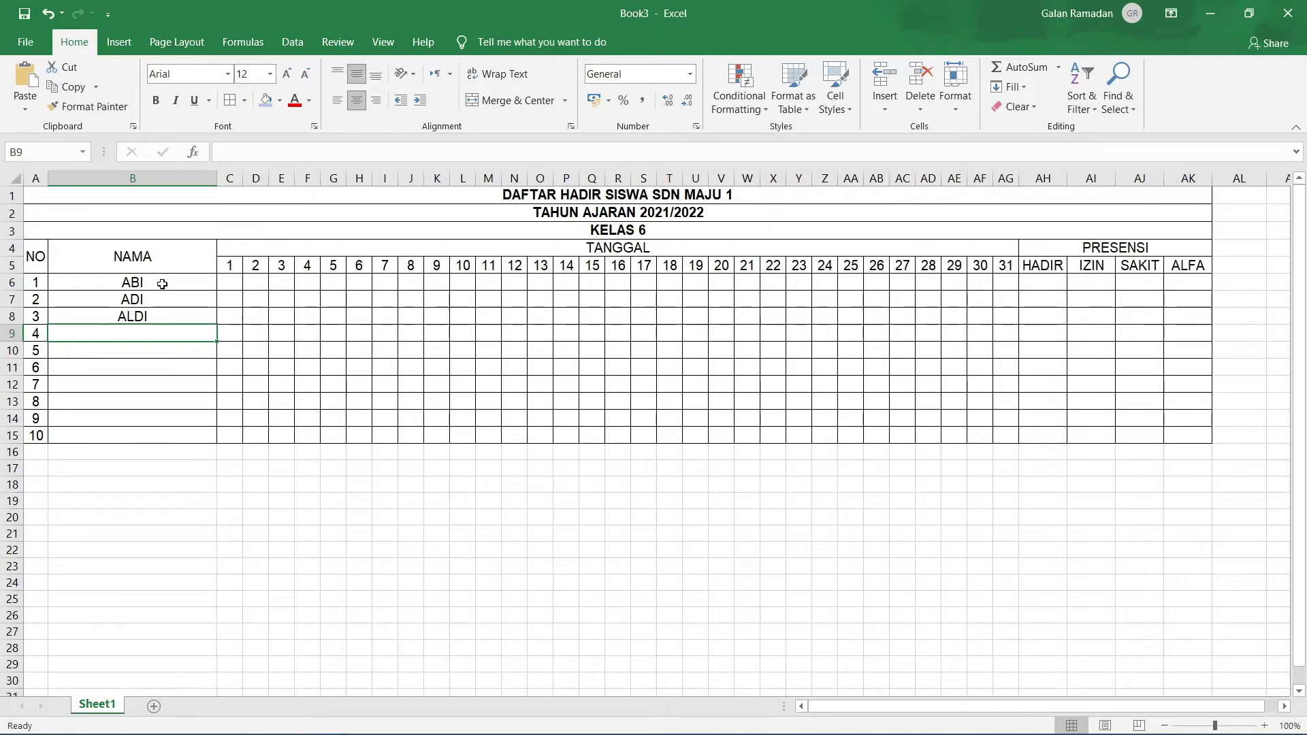
type("BUDI")
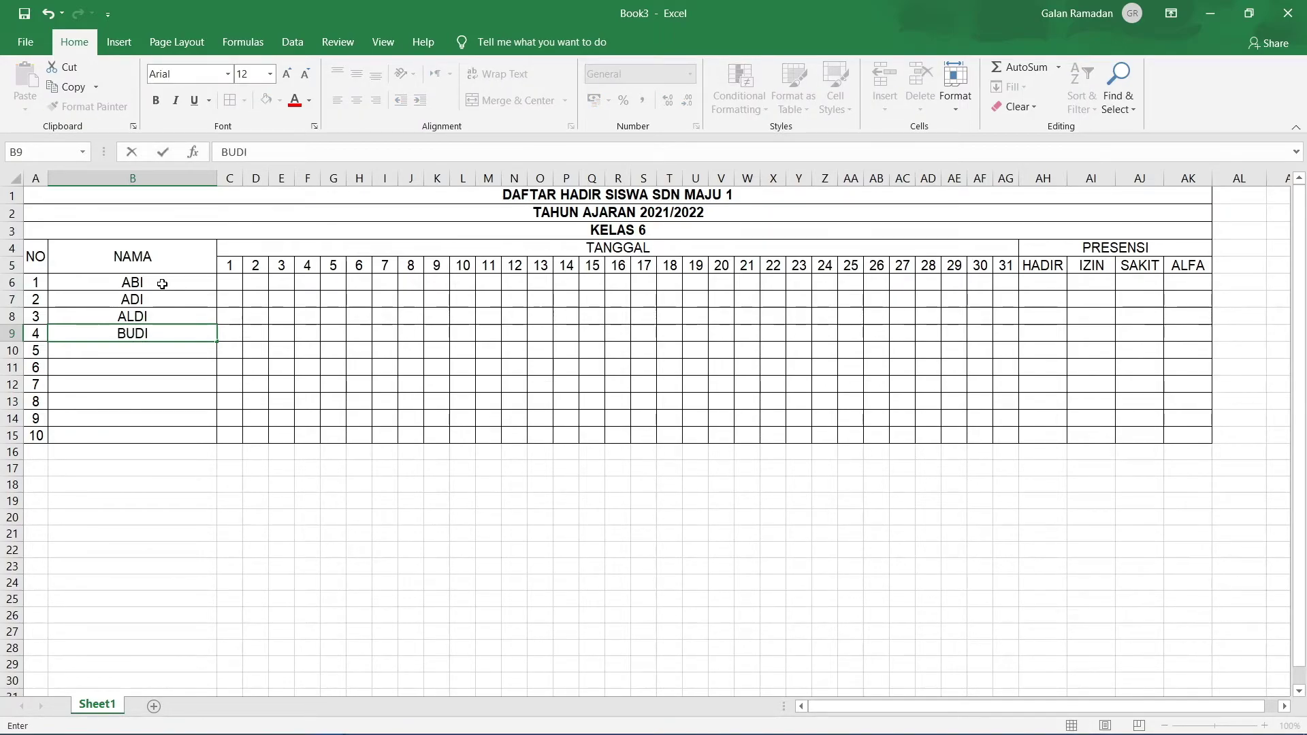
key("Return")
type("BAYU")
key("Return")
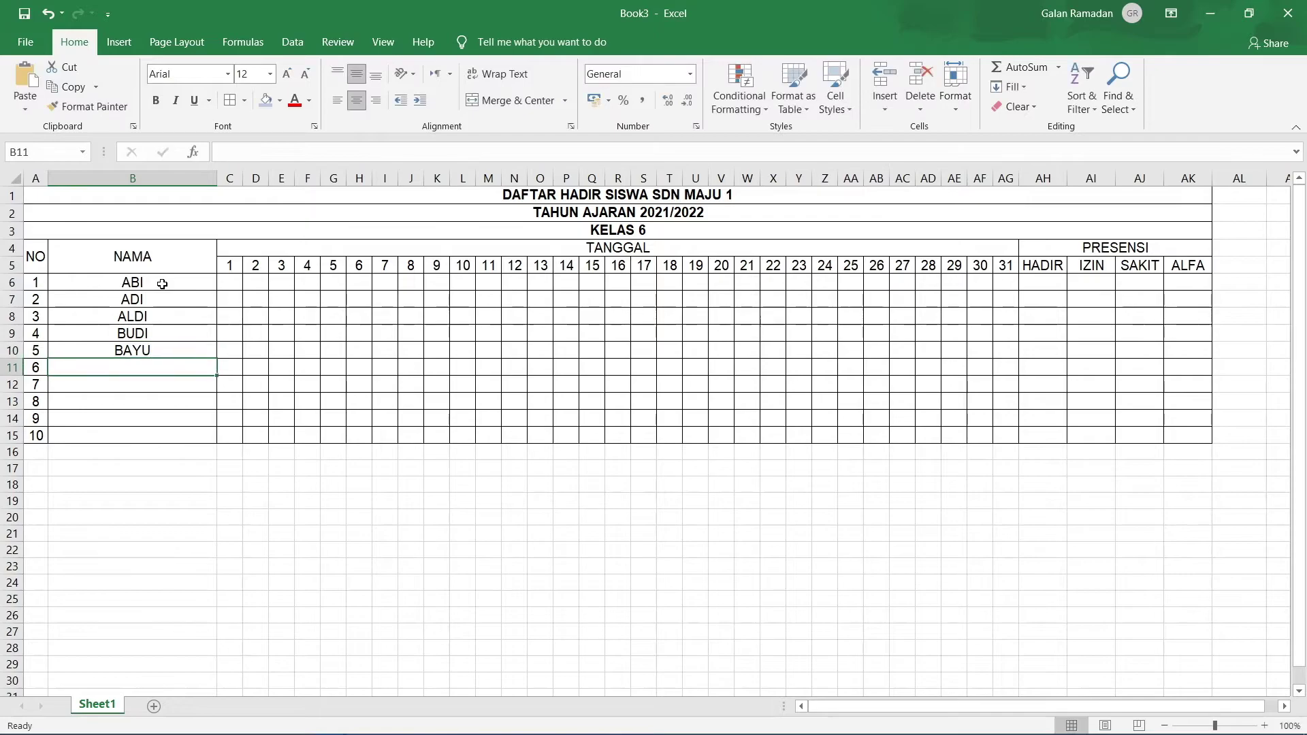
Enter the remaining five students' names in the NAMA column, cells B11 to B15
type("CIKA")
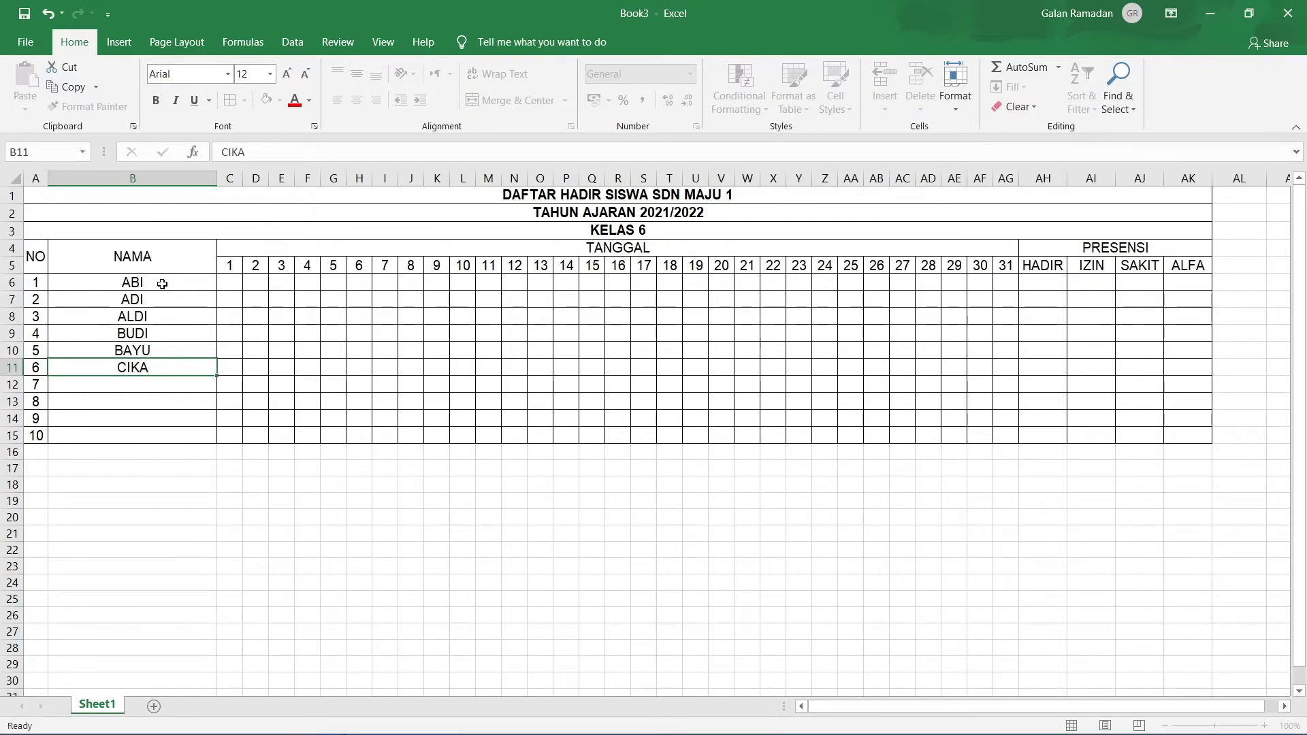
key("Return")
type("DANI")
key("Return")
type("DESI")
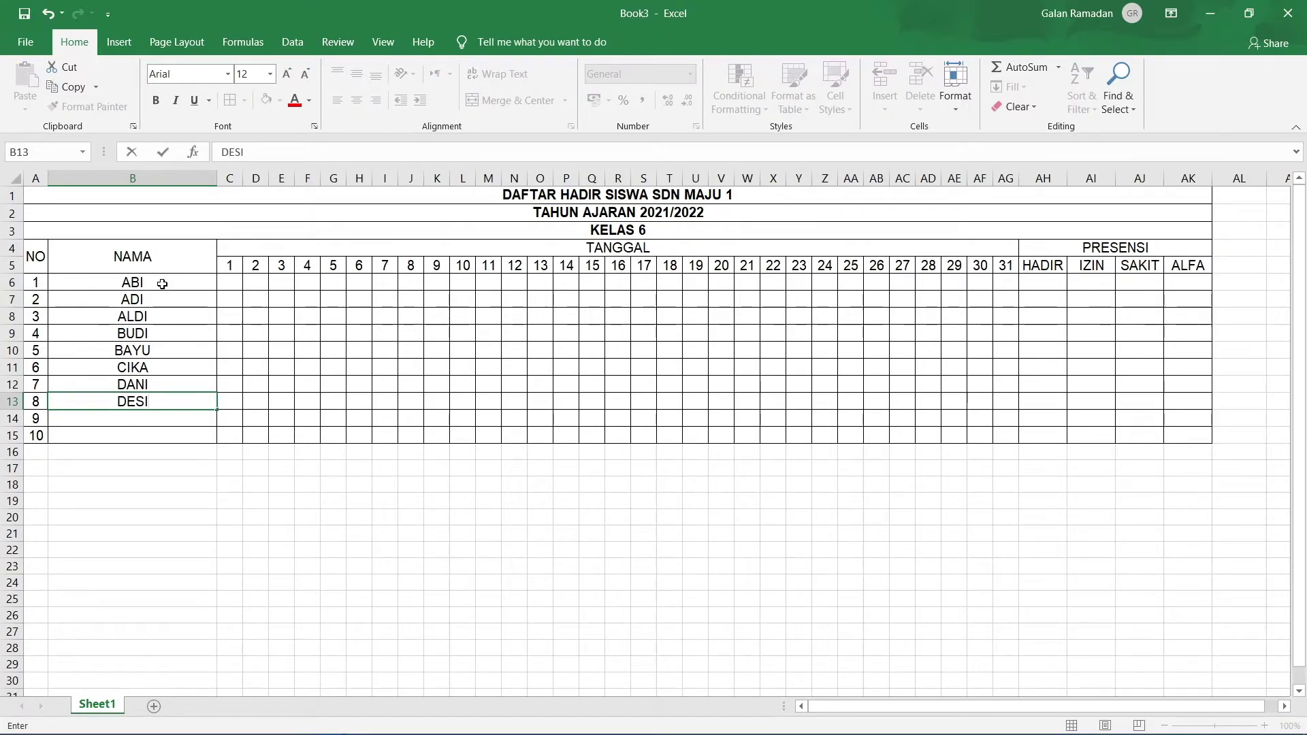
key("Return")
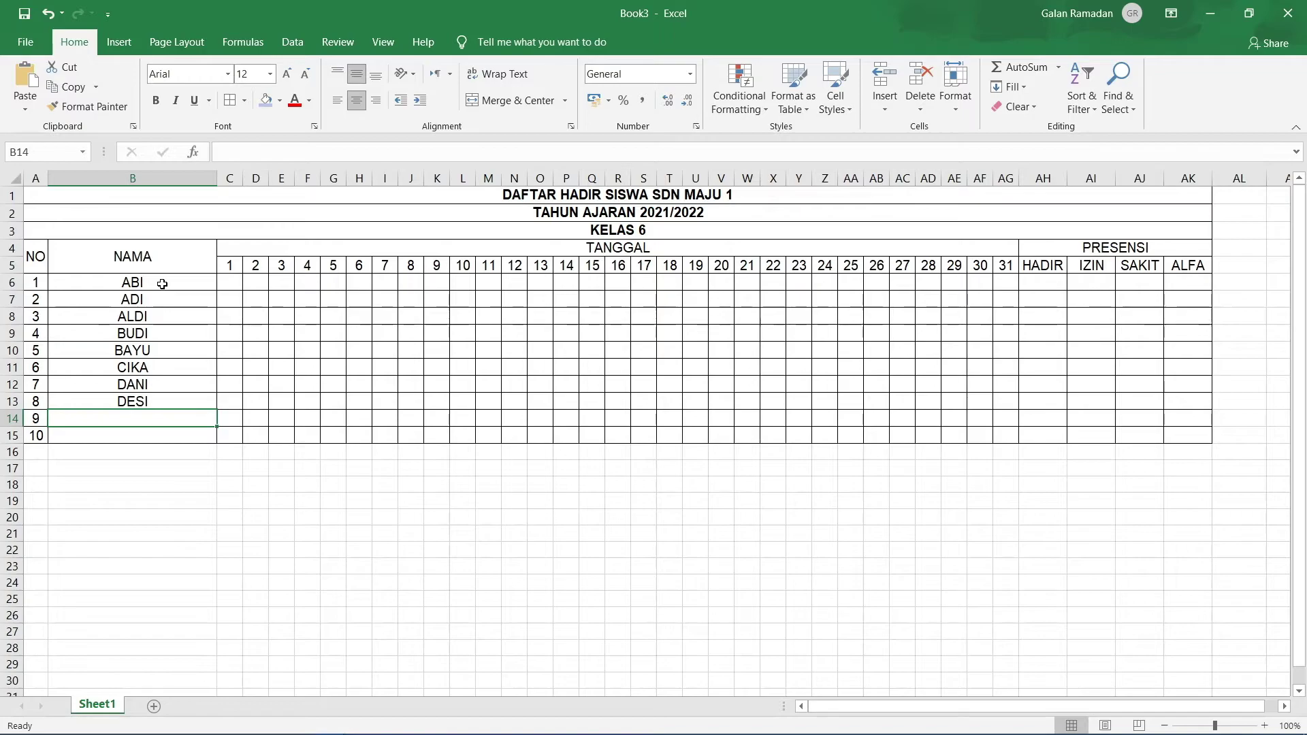
type("EKA")
key("Return")
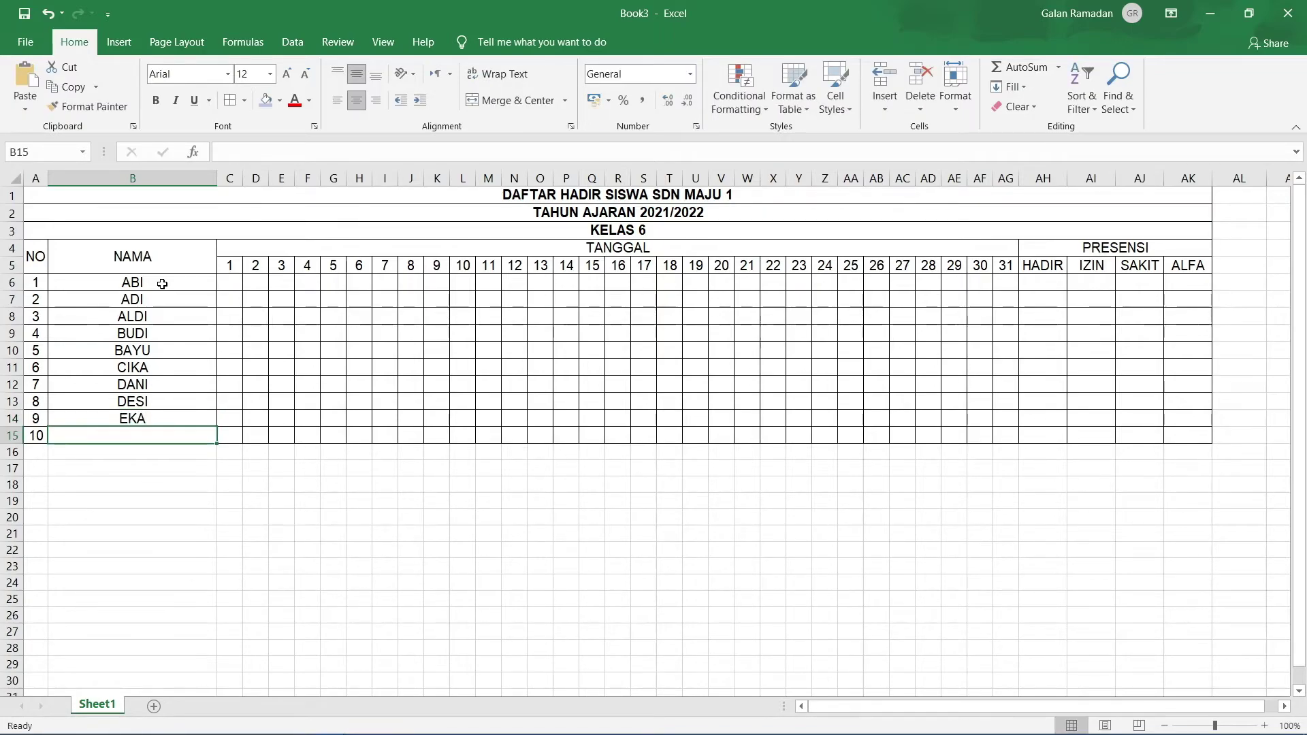
type("FANI")
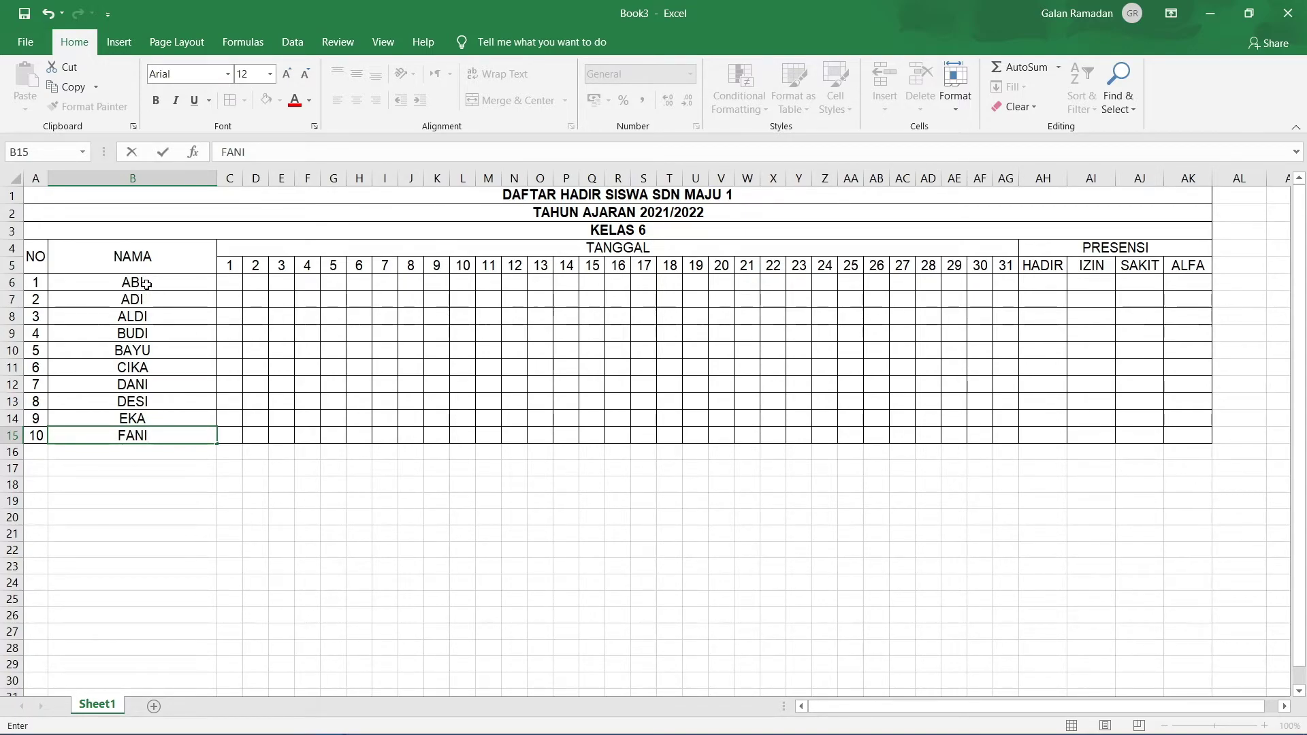
left_click(147, 285)
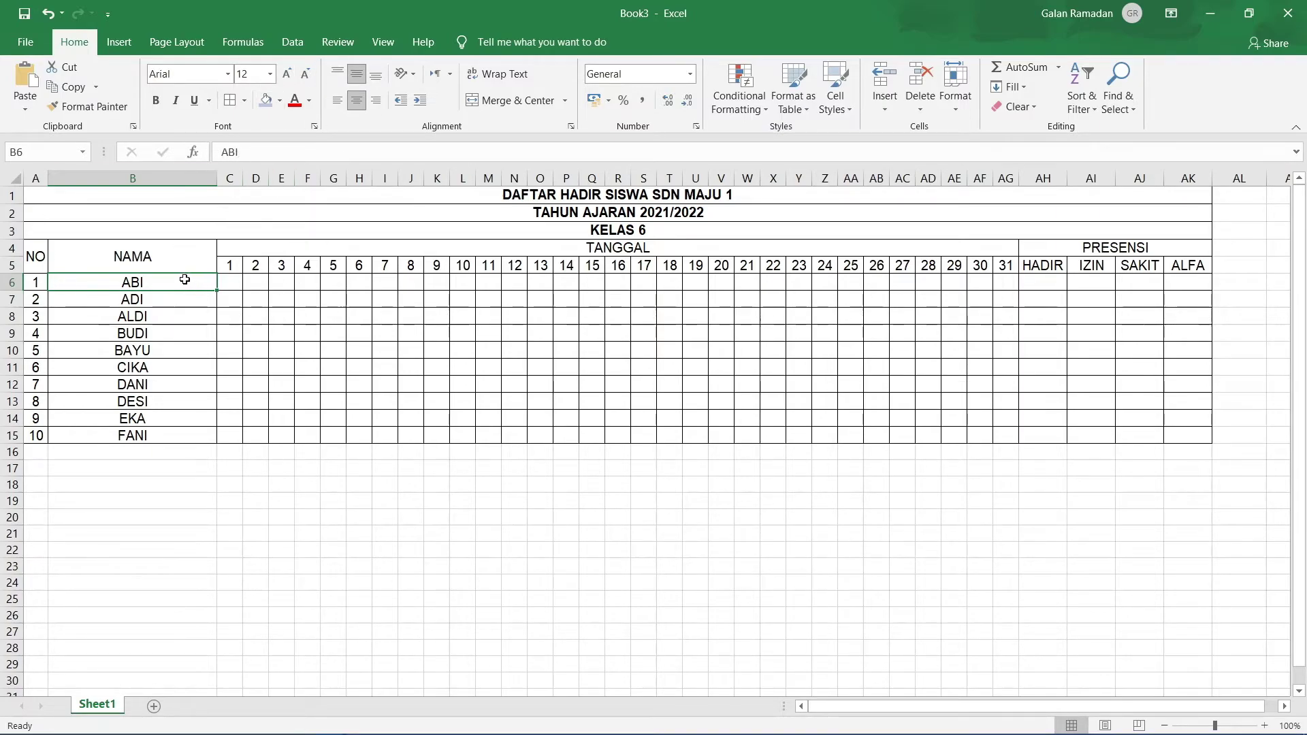
Left-align the ten student names in B6:B15
left_click_drag(155, 286, 158, 437)
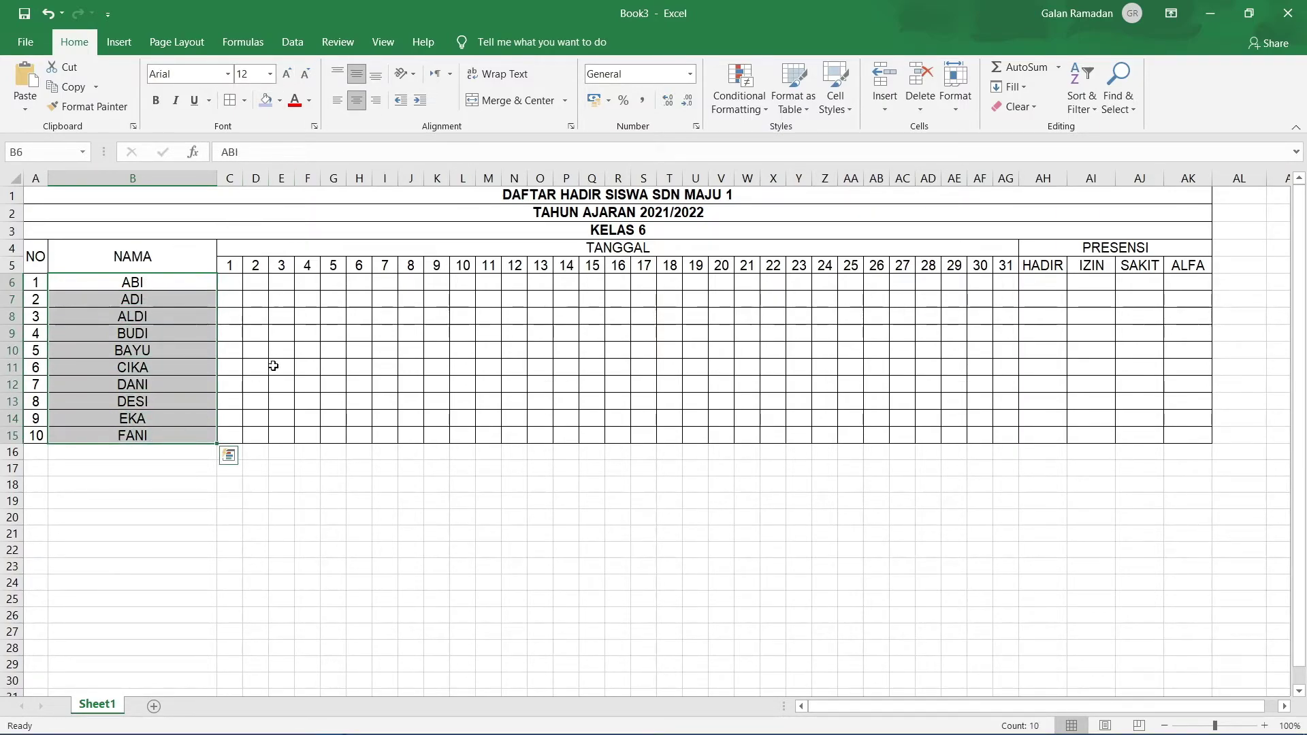
left_click(335, 102)
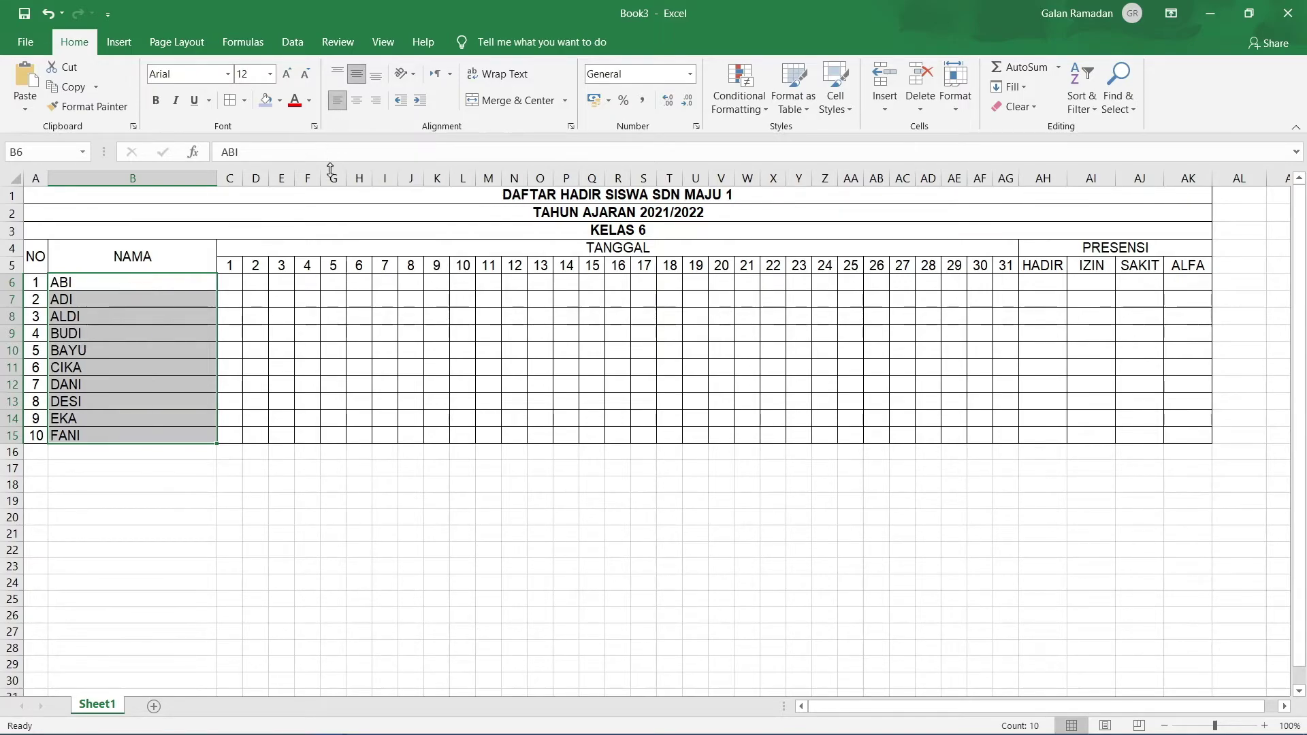
left_click(355, 108)
left_click(375, 100)
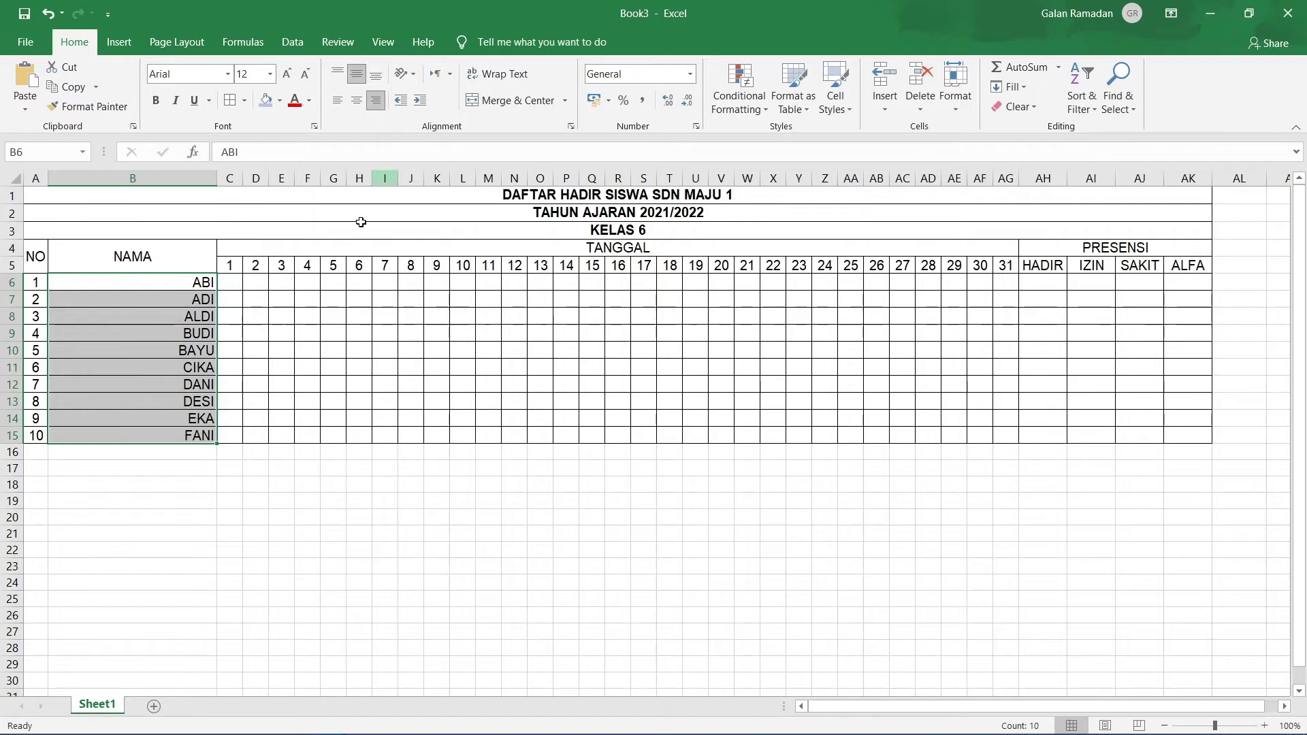
left_click(336, 101)
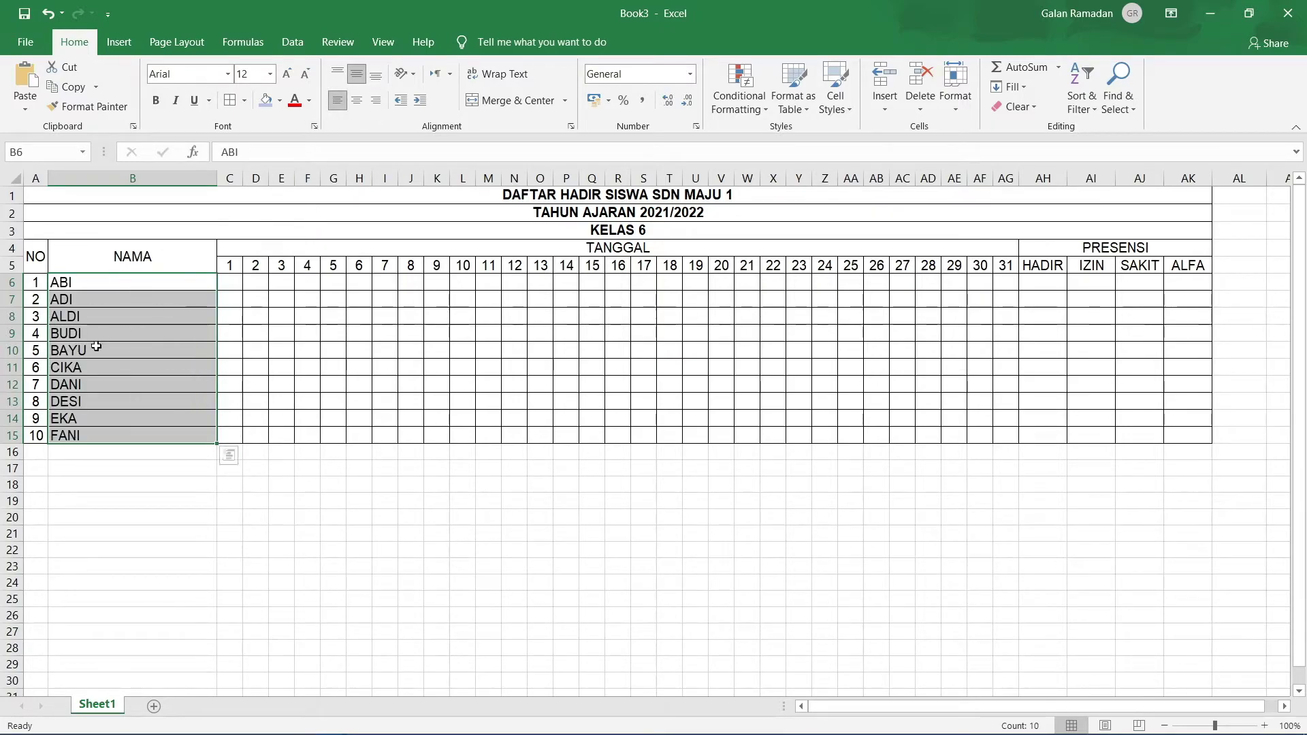
left_click(330, 371)
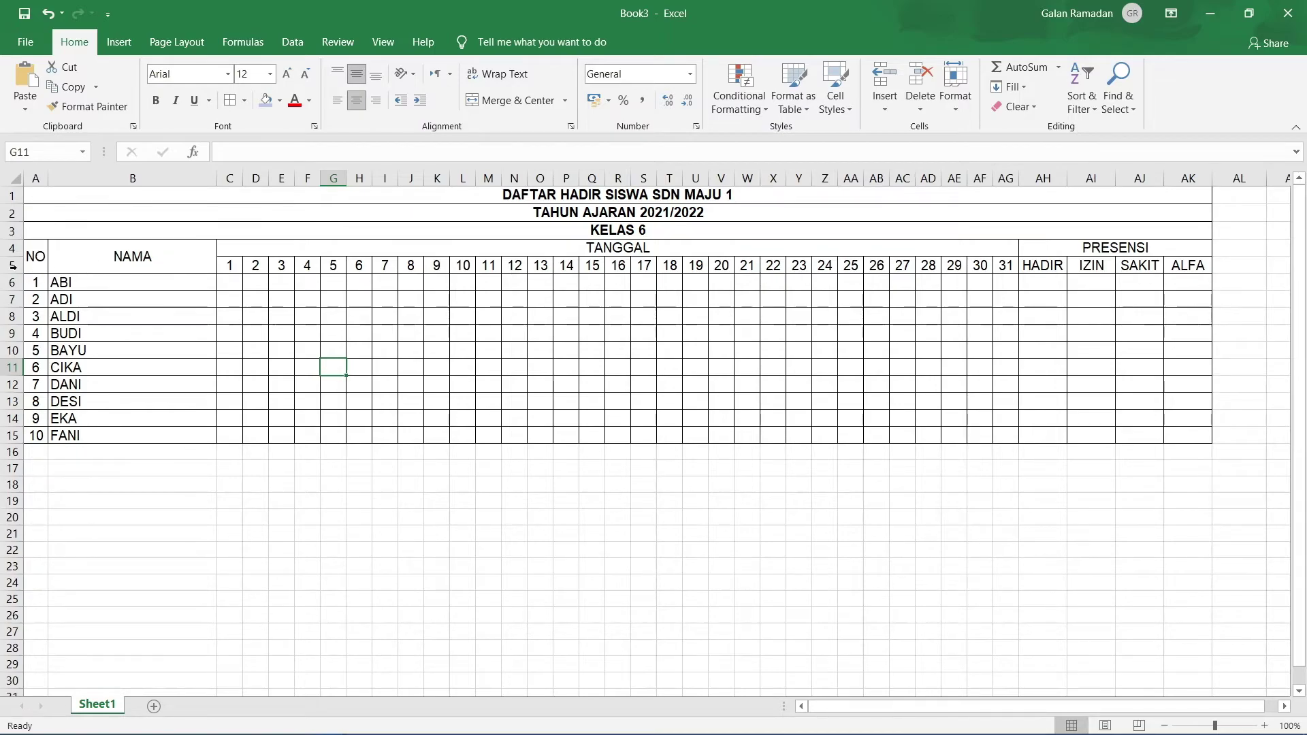
Fill the NO and NAMA heading cells, A4:B5, with yellow
left_click_drag(34, 259, 136, 259)
left_click(341, 244)
left_click_drag(340, 244, 1001, 265)
left_click(1001, 265)
left_click_drag(40, 264, 94, 267)
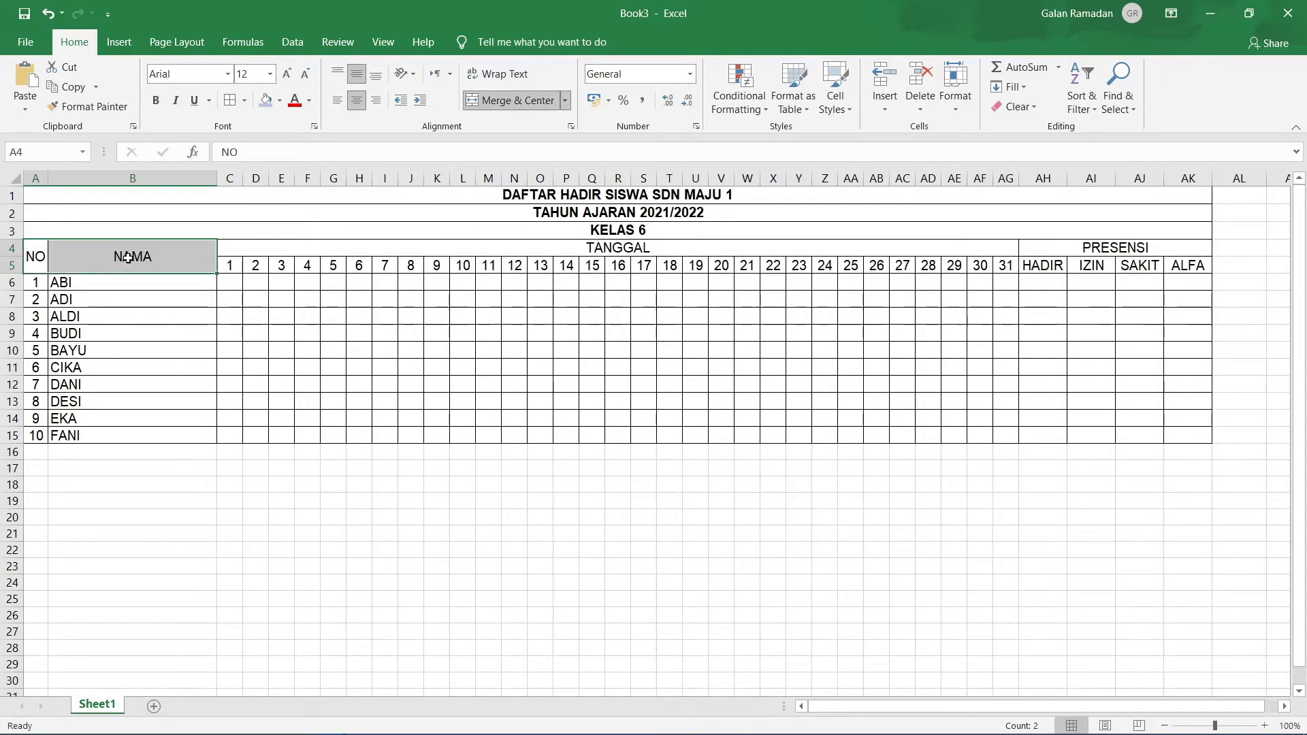
left_click(279, 104)
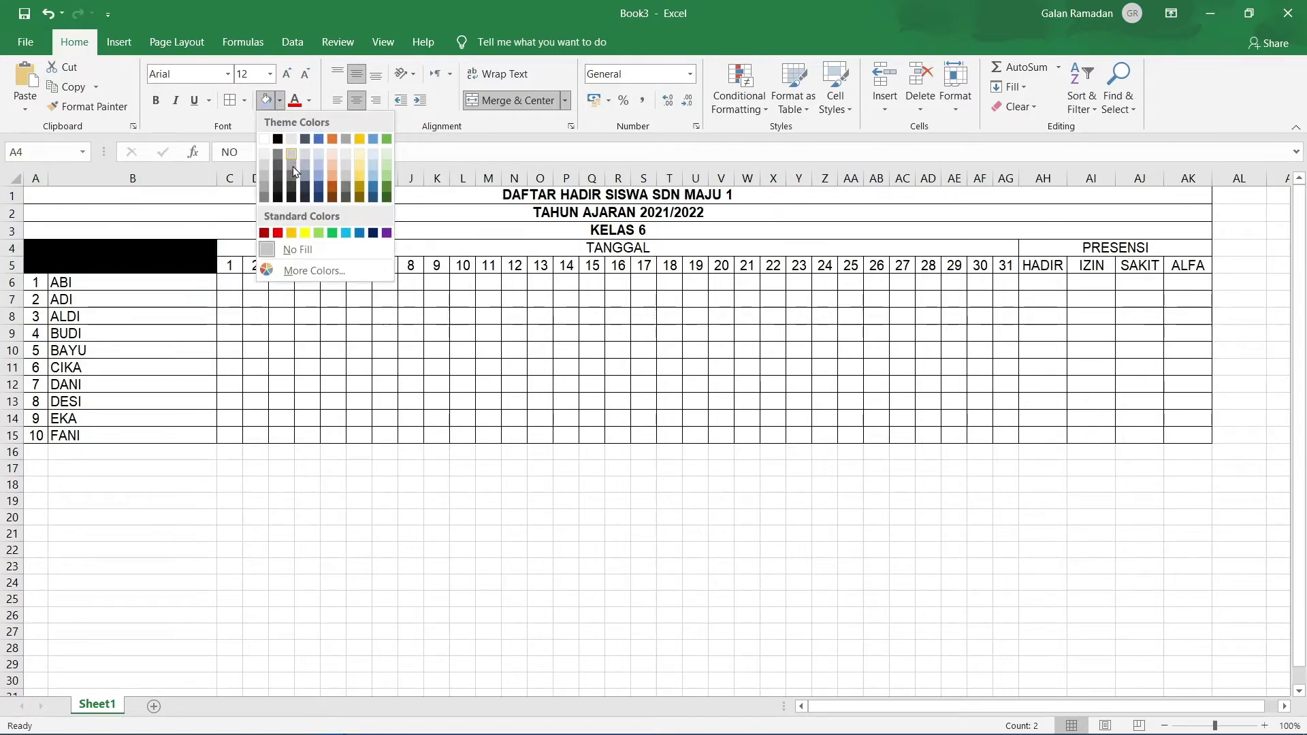
left_click(304, 234)
left_click(185, 311)
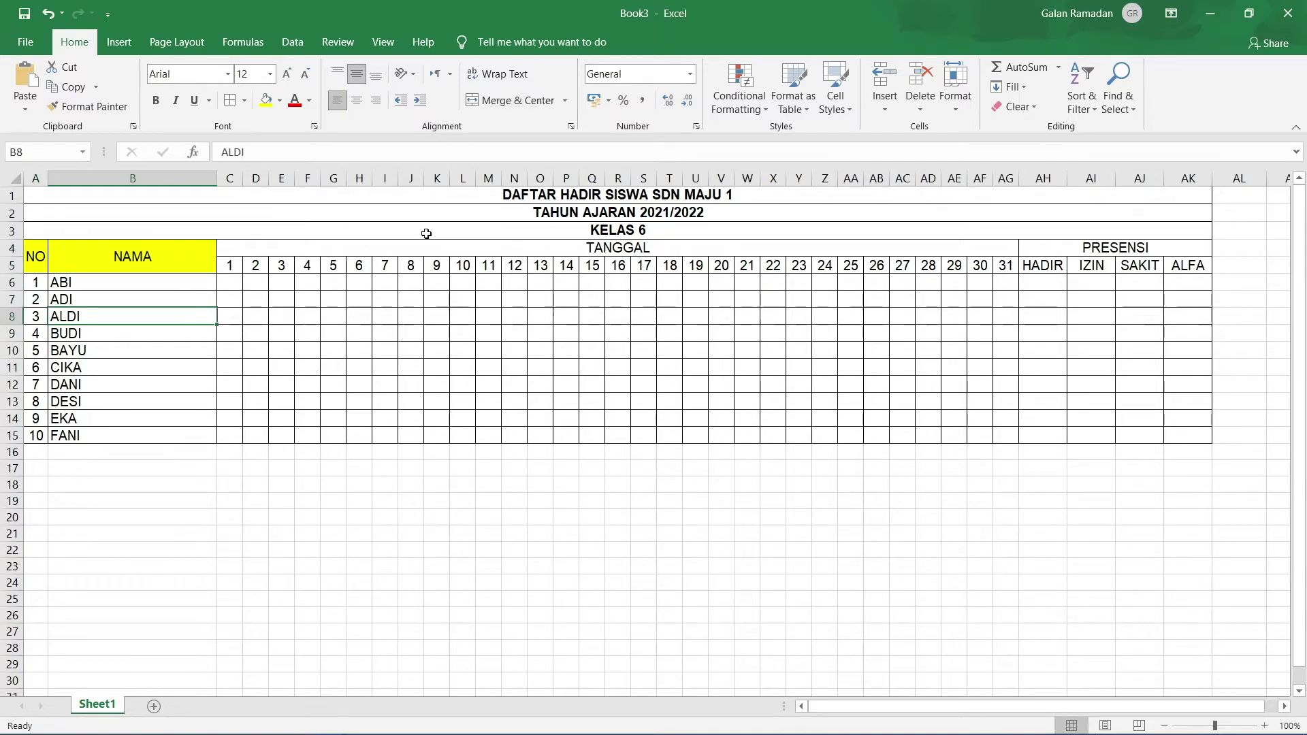
Fill the merged TANGGAL heading cell in row 4 with light green
left_click(446, 243)
left_click(279, 100)
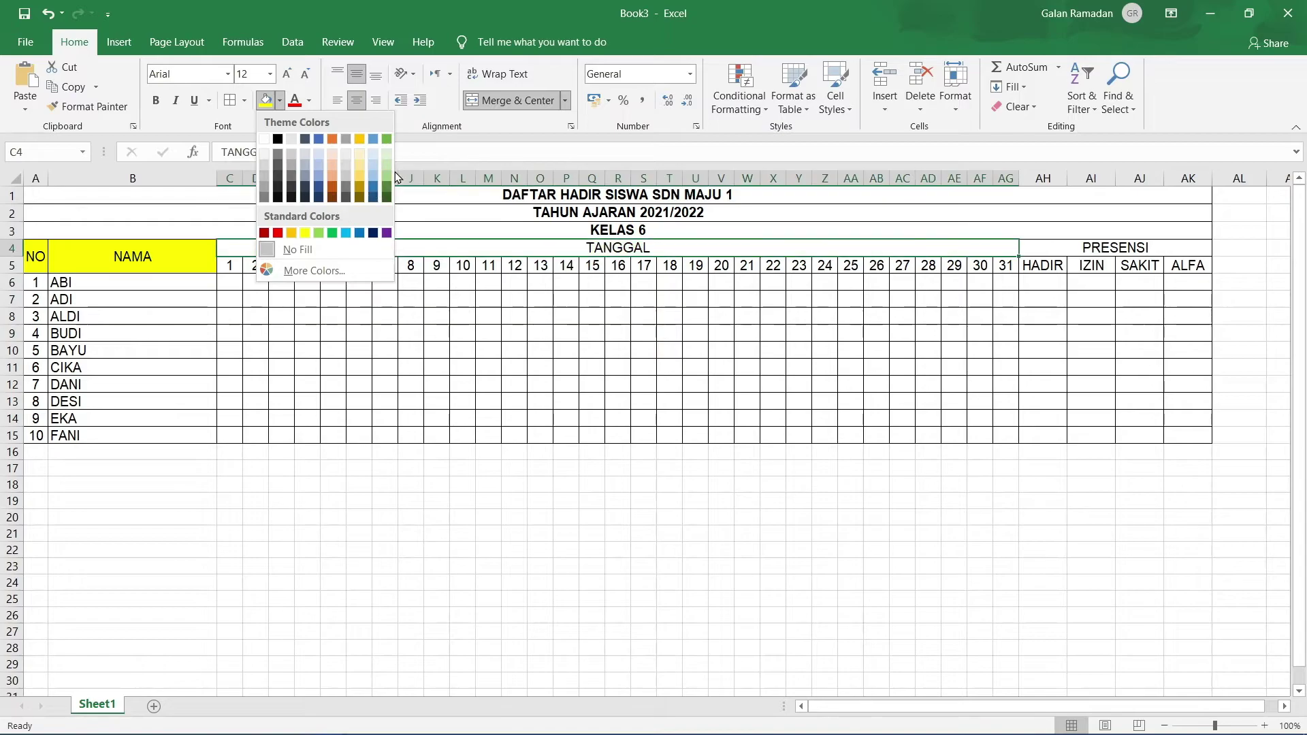
left_click(318, 233)
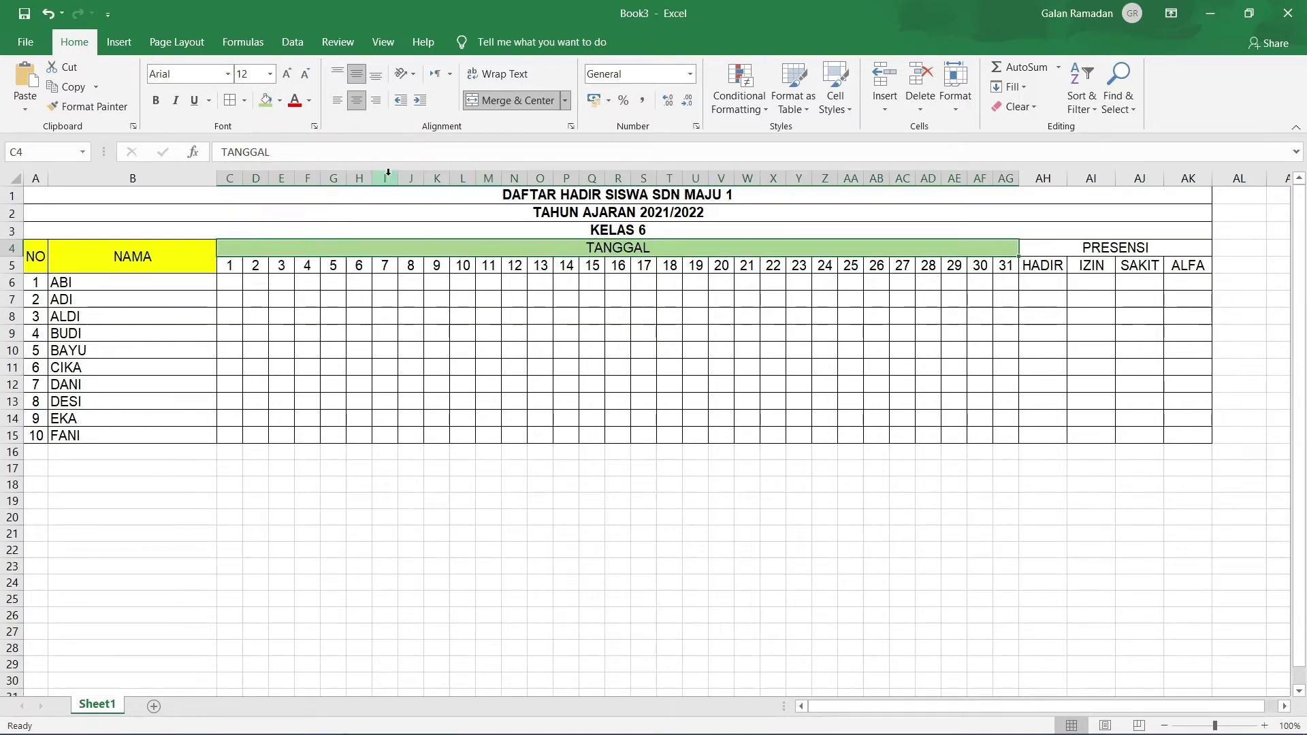
left_click(878, 371)
Fill the merged PRESENSI heading cell in row 4 with light blue
left_click(1104, 248)
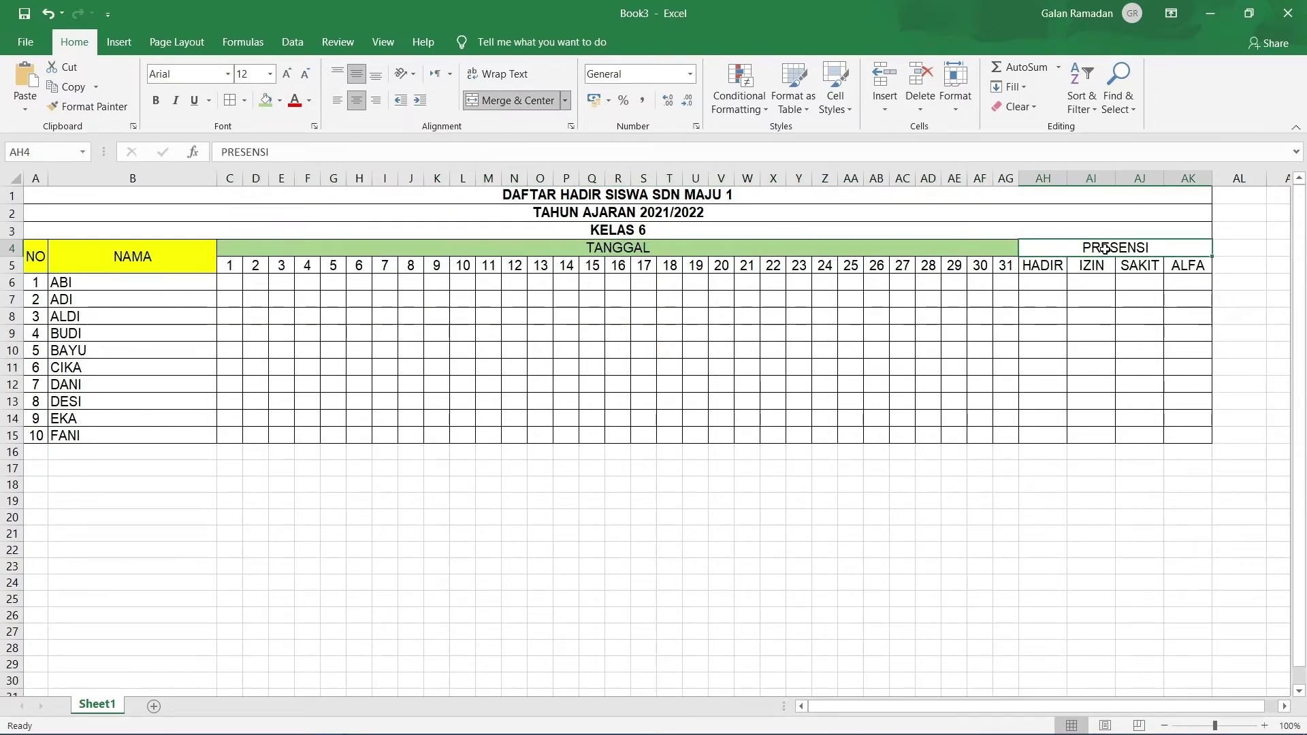
left_click(279, 105)
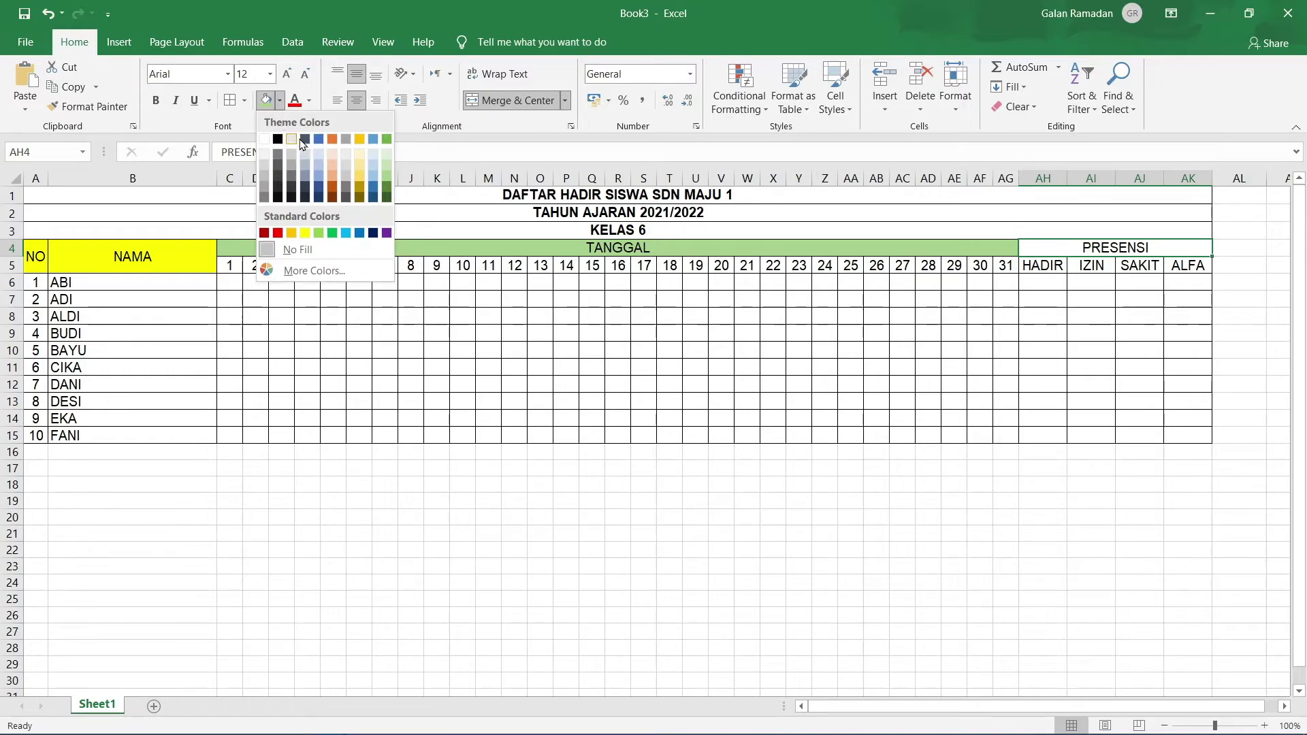
left_click(323, 170)
left_click(427, 405)
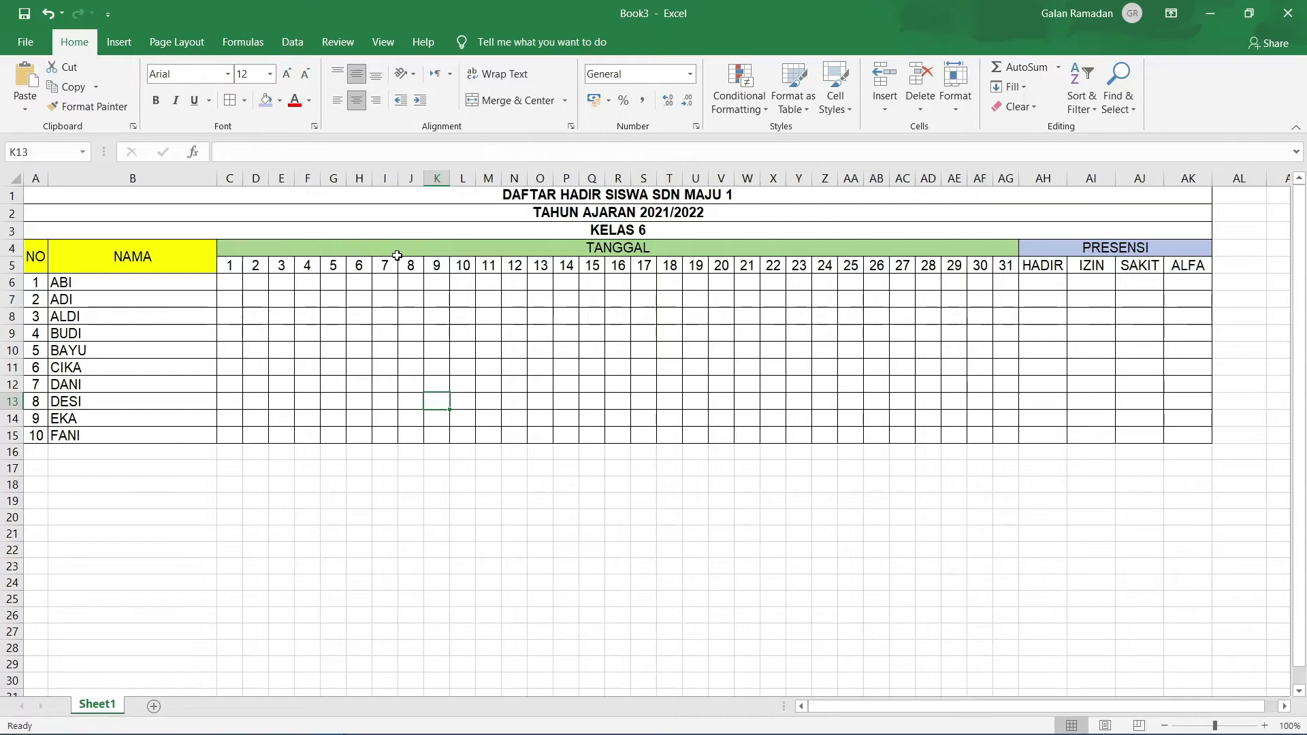
Fill the three title rows, A1 to AK3, with light grey
left_click_drag(451, 197, 462, 229)
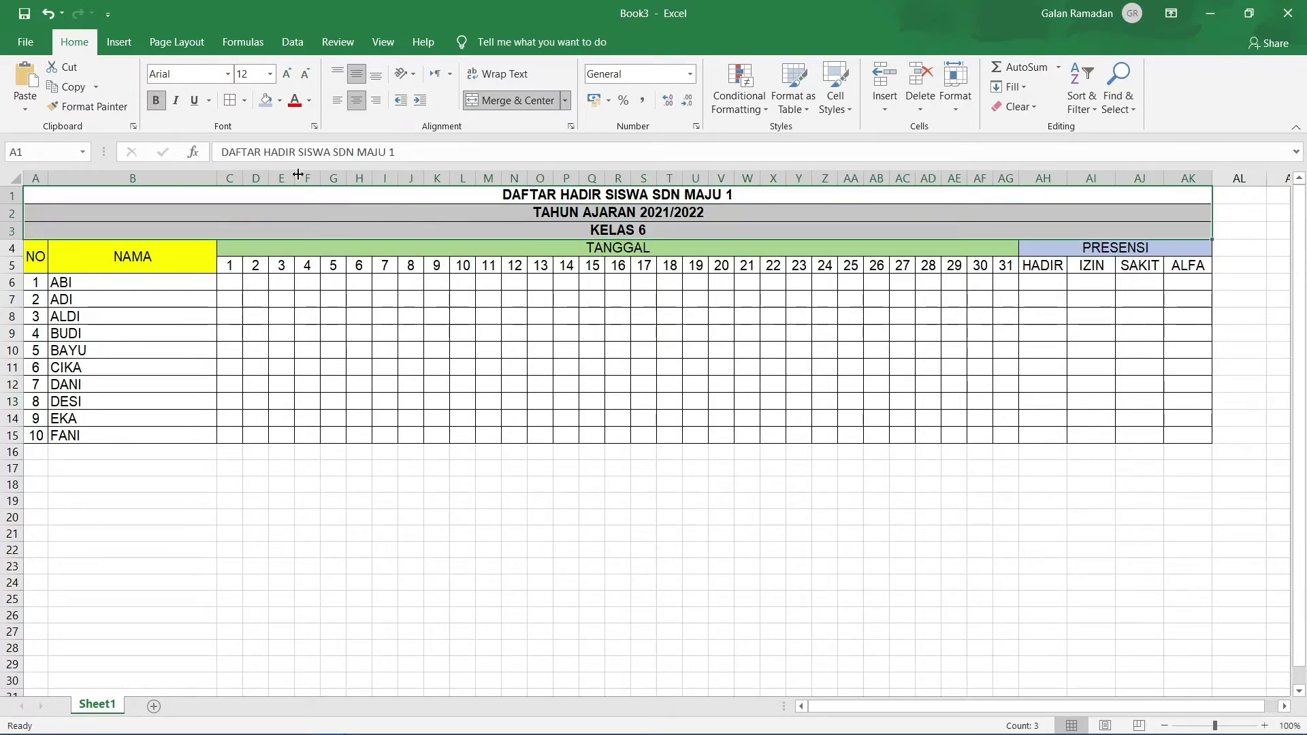
left_click(279, 101)
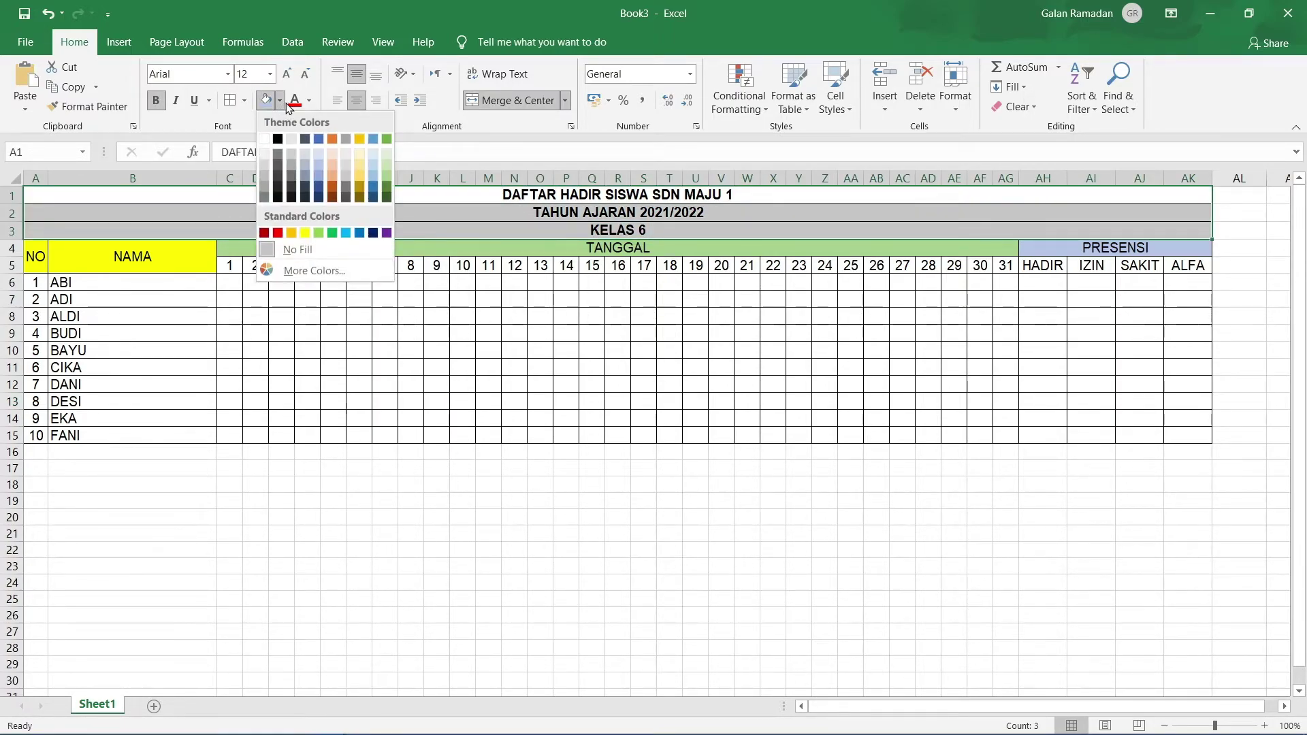
left_click(264, 169)
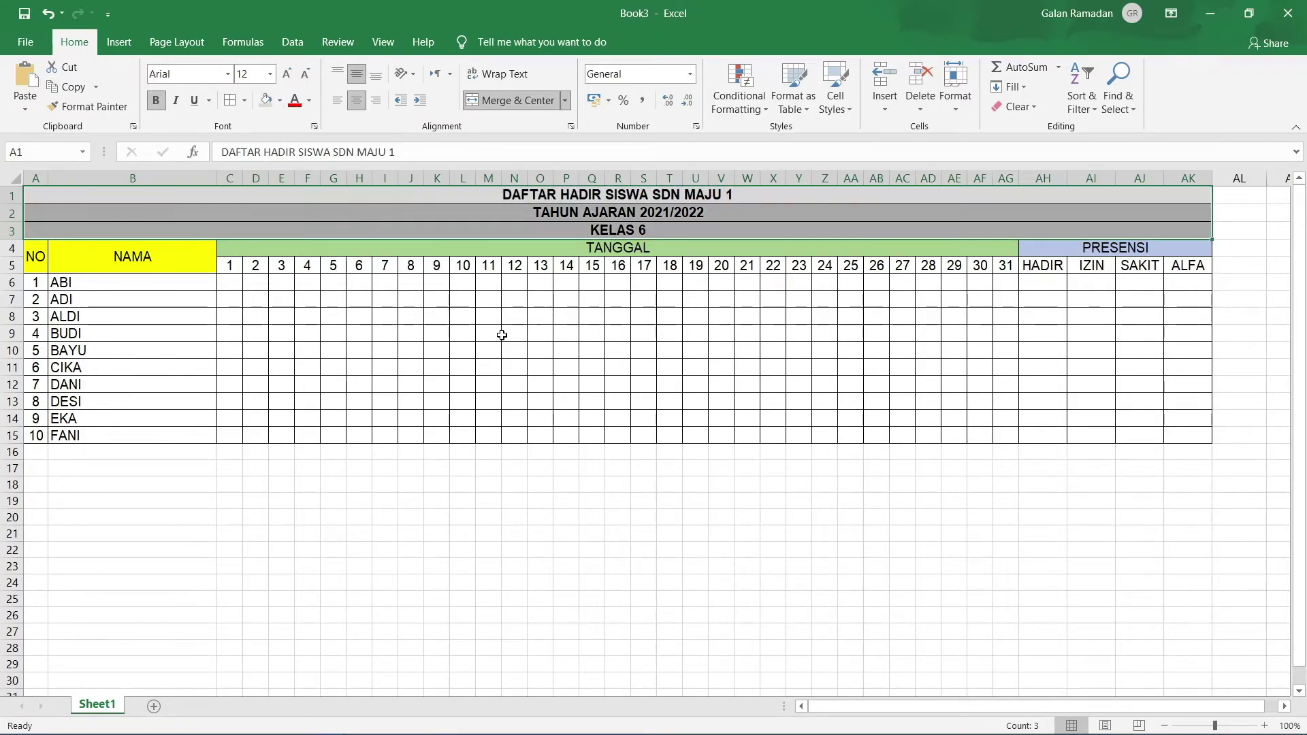
left_click(502, 333)
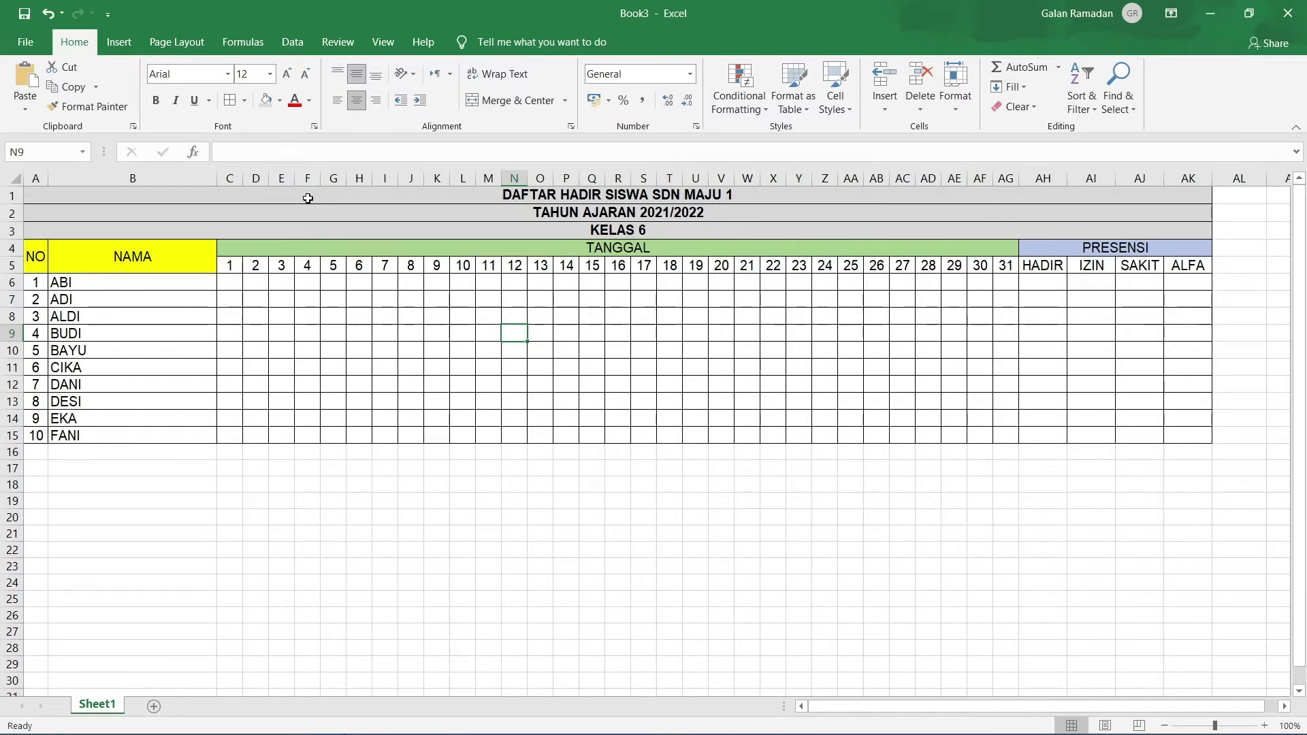
Switch the sheet to Page Layout view and check how the attendance list divides across the printed pages
left_click(378, 47)
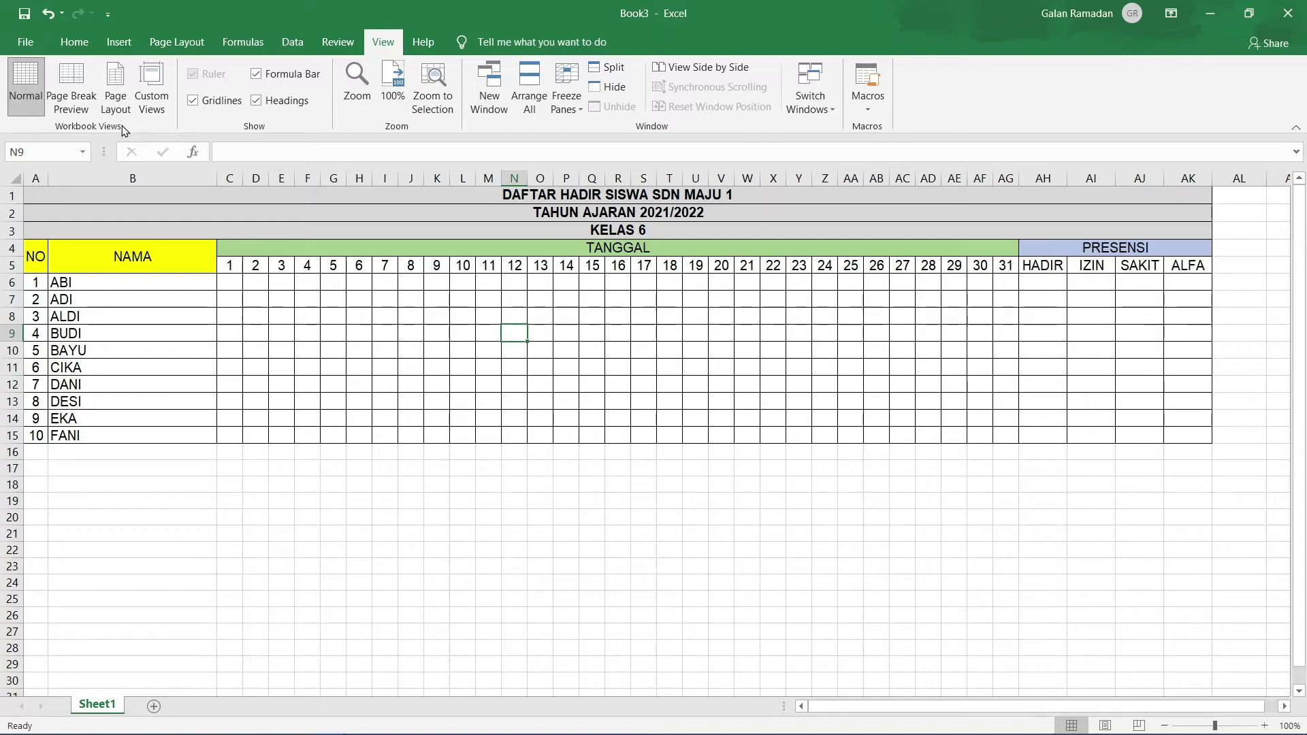
left_click(115, 92)
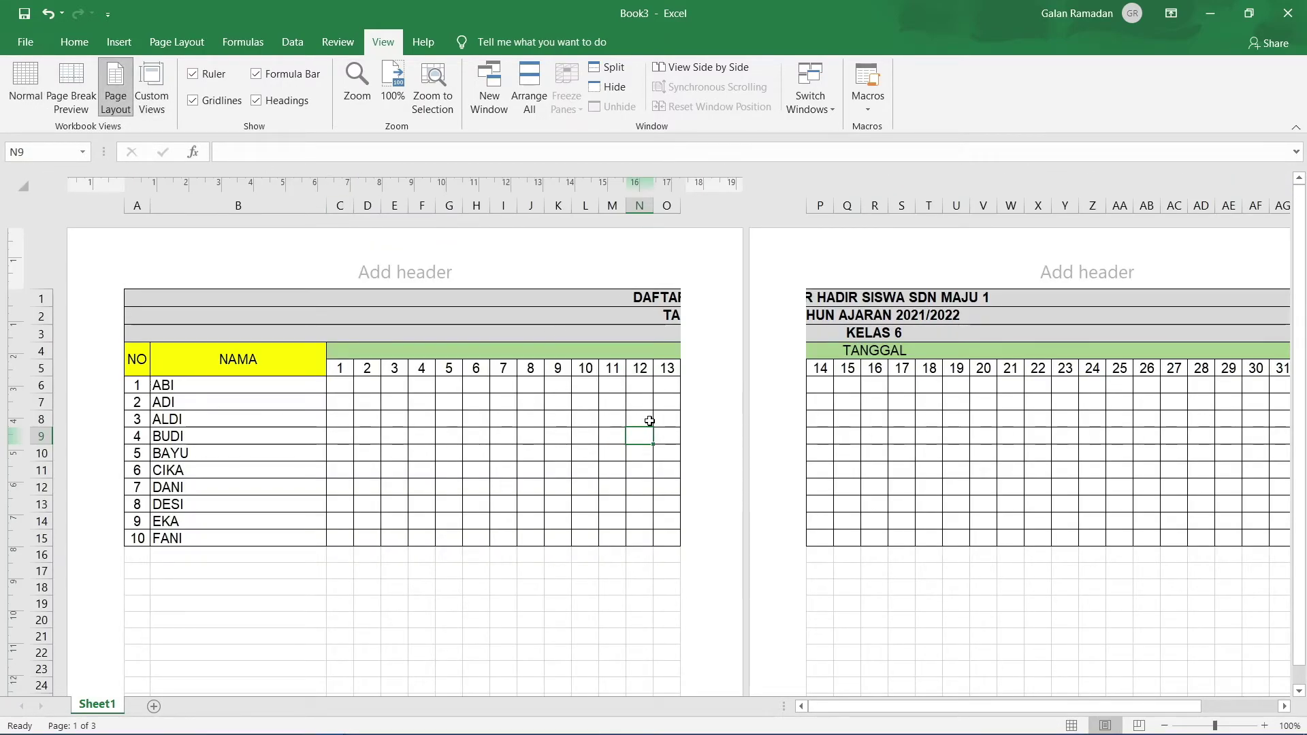
left_click_drag(924, 704, 1101, 704)
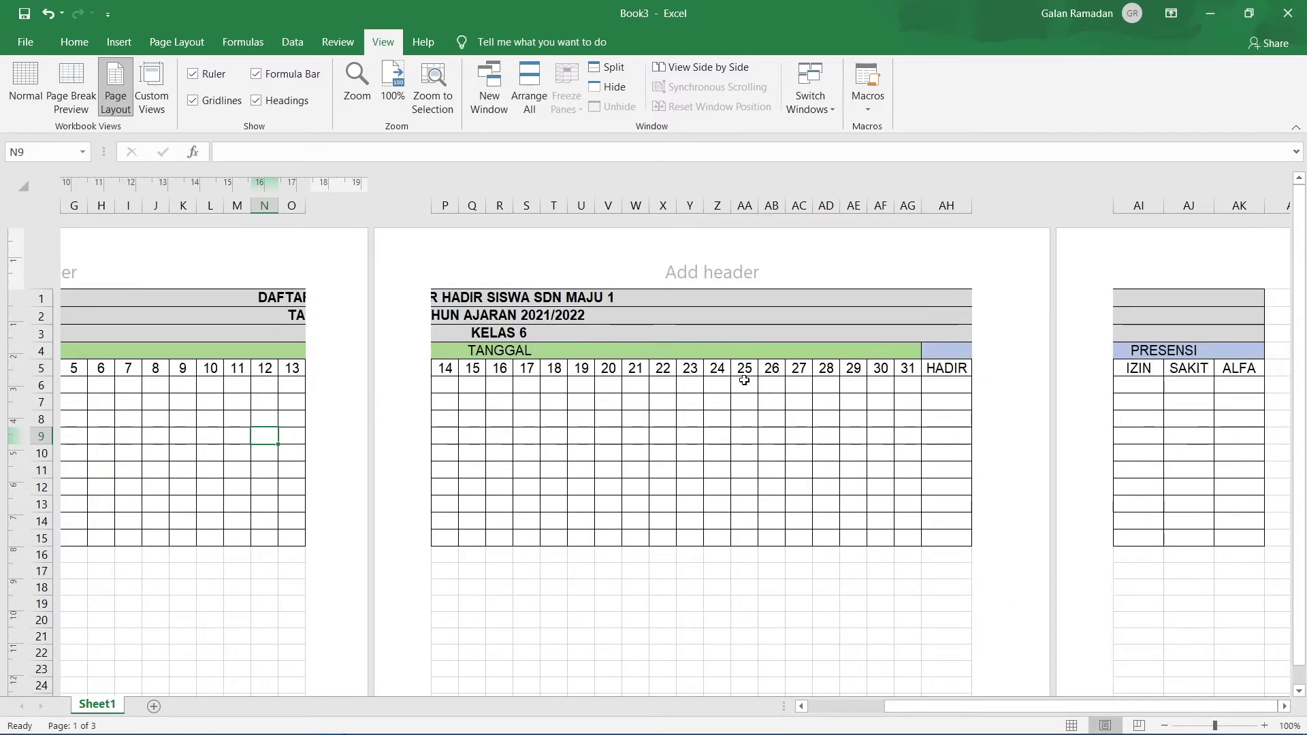
left_click_drag(1160, 707, 935, 704)
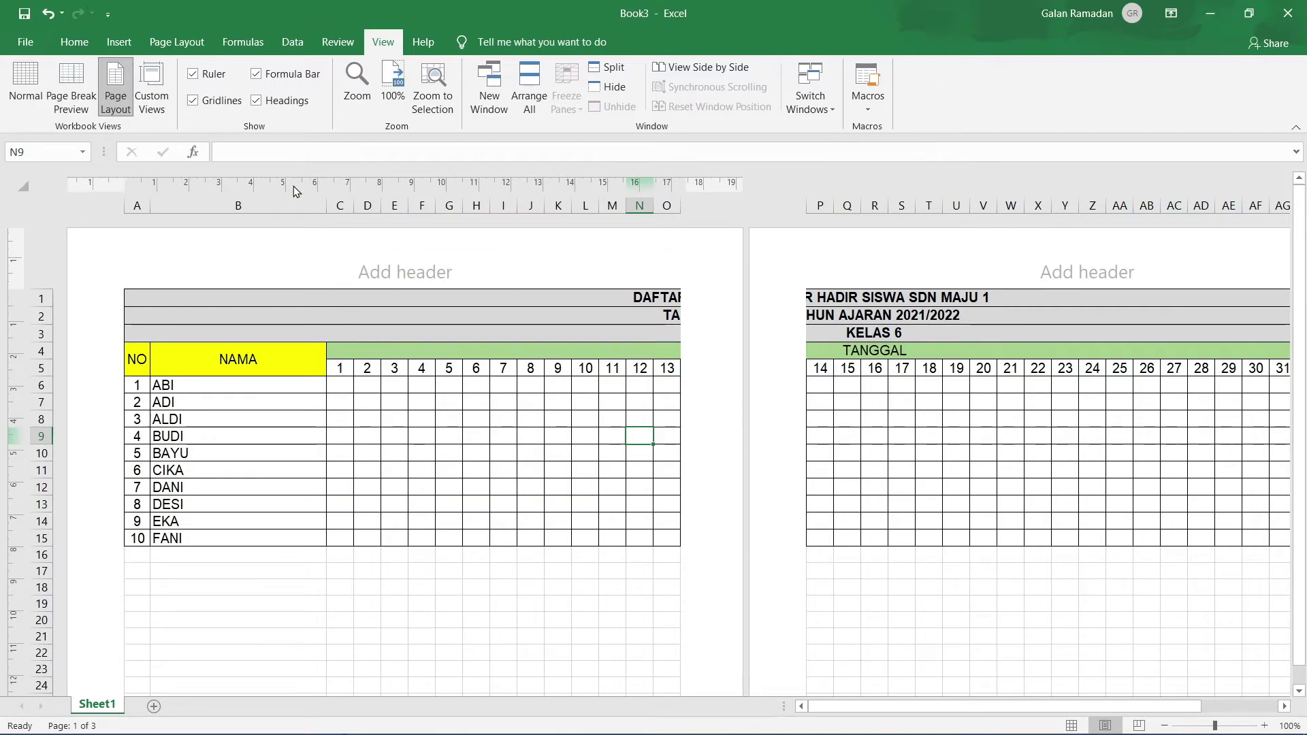
Reduce the sheet's print scale to 50% so that more attendance columns fit on the first page
left_click(84, 43)
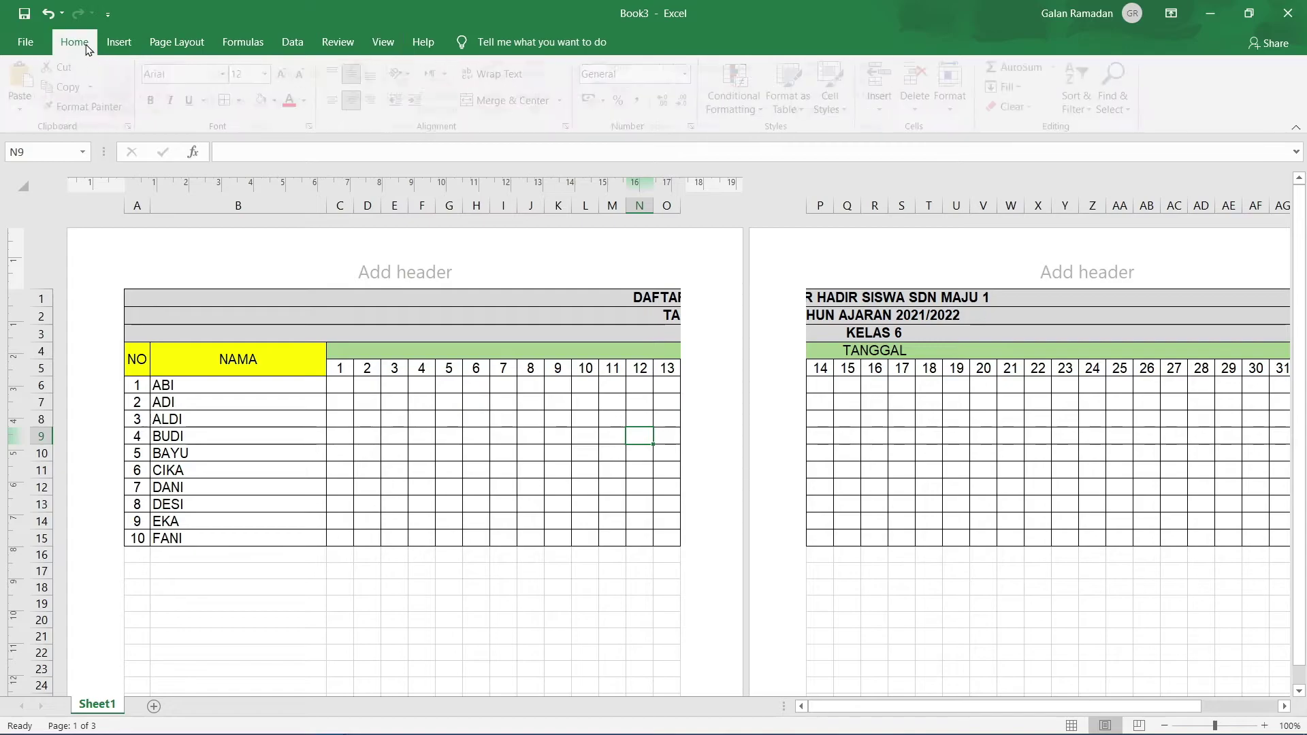
left_click(179, 45)
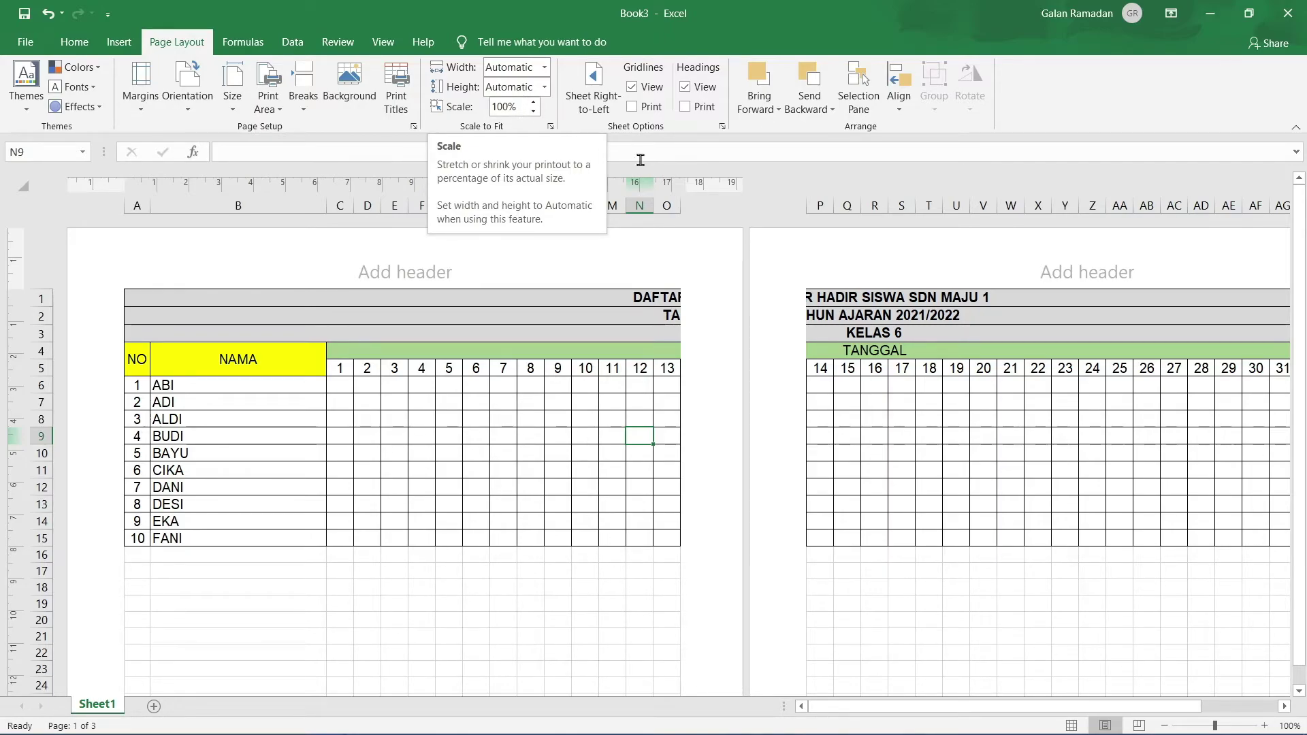
scroll(723, 439, "right", 5)
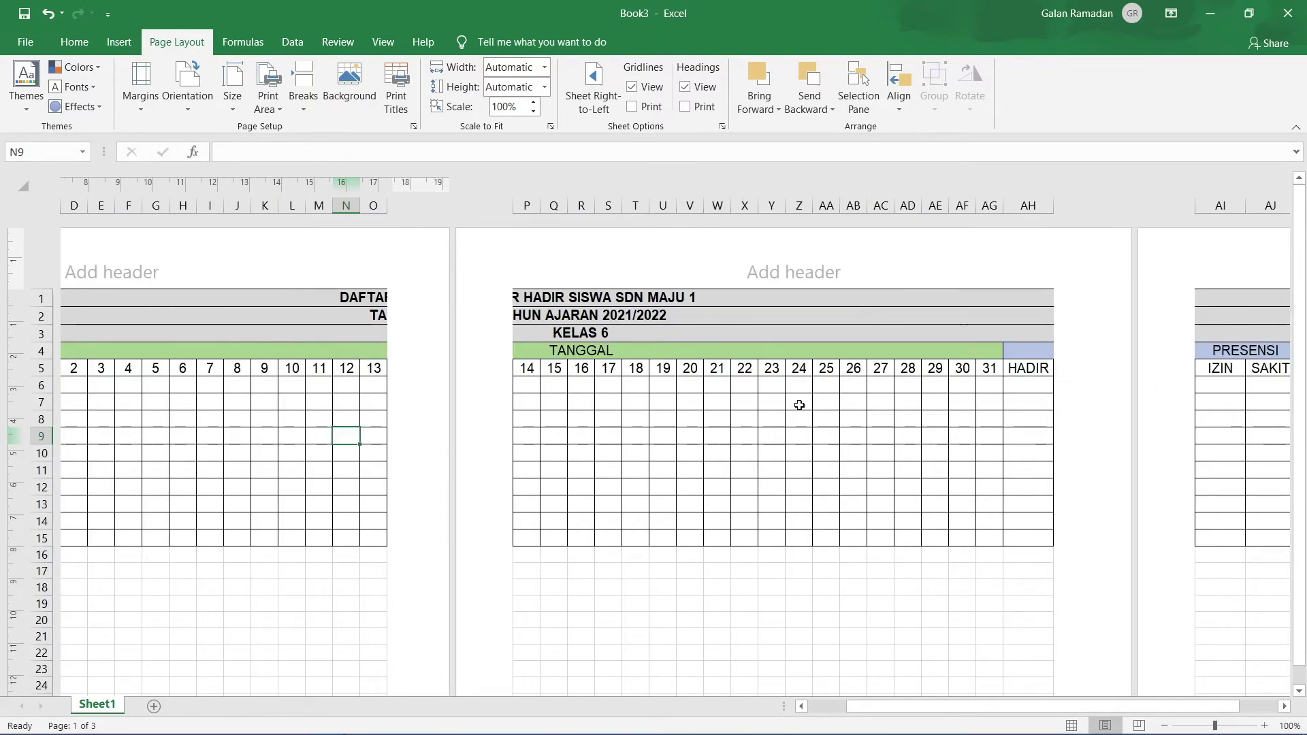
left_click_drag(1119, 711, 1079, 710)
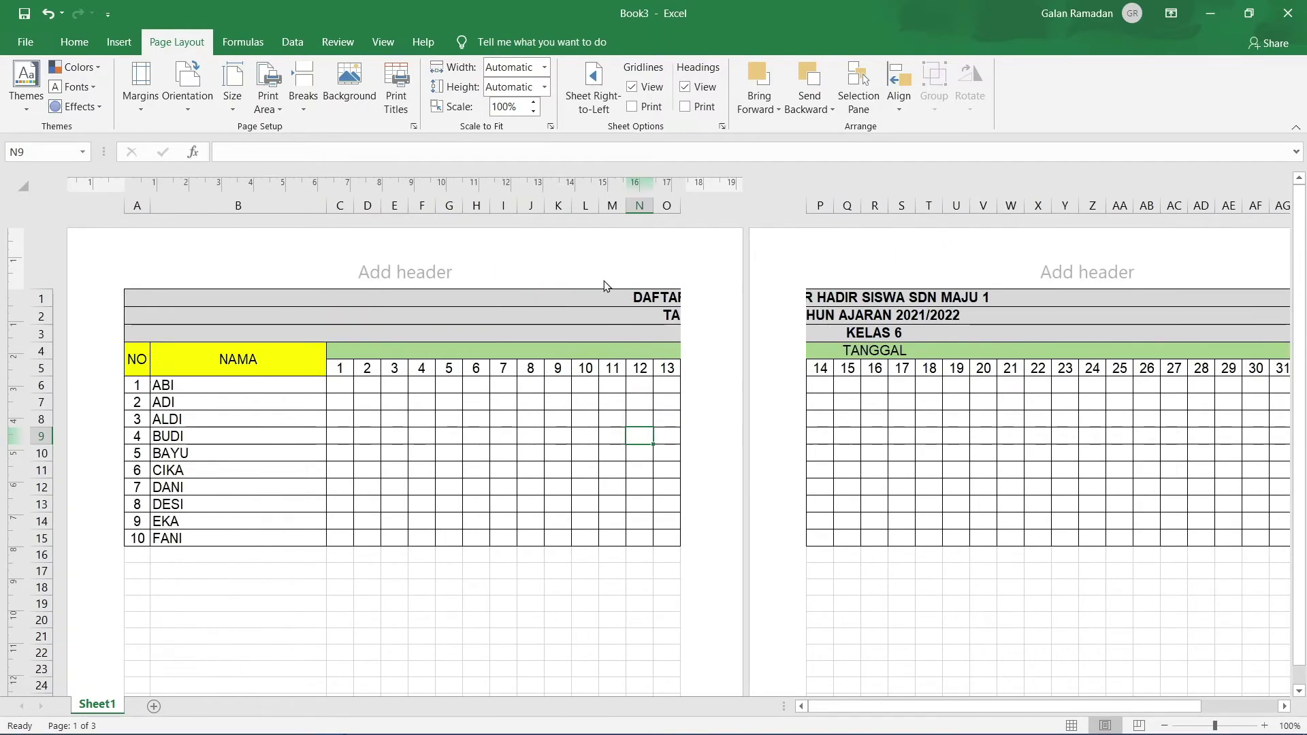
left_click(535, 112)
left_click(534, 112)
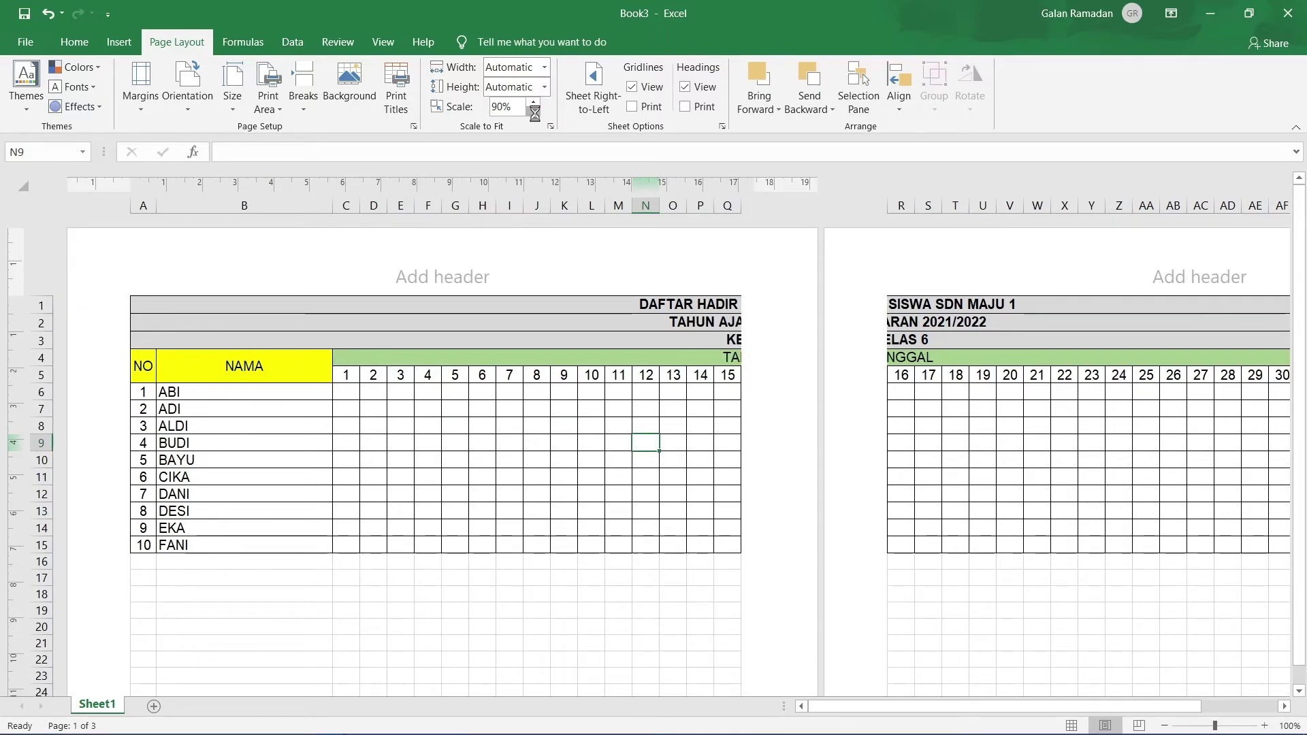
left_click(535, 113)
left_click(534, 112)
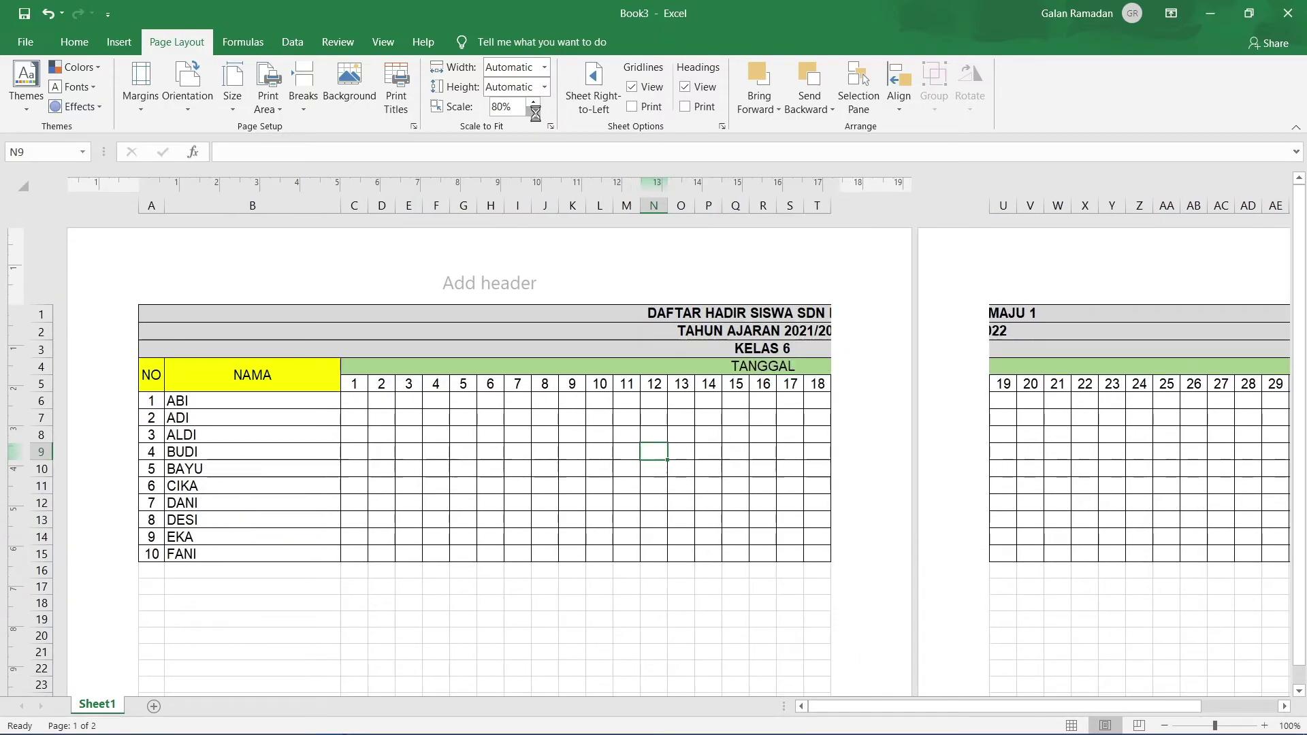
left_click(534, 113)
left_click_drag(978, 708, 1051, 708)
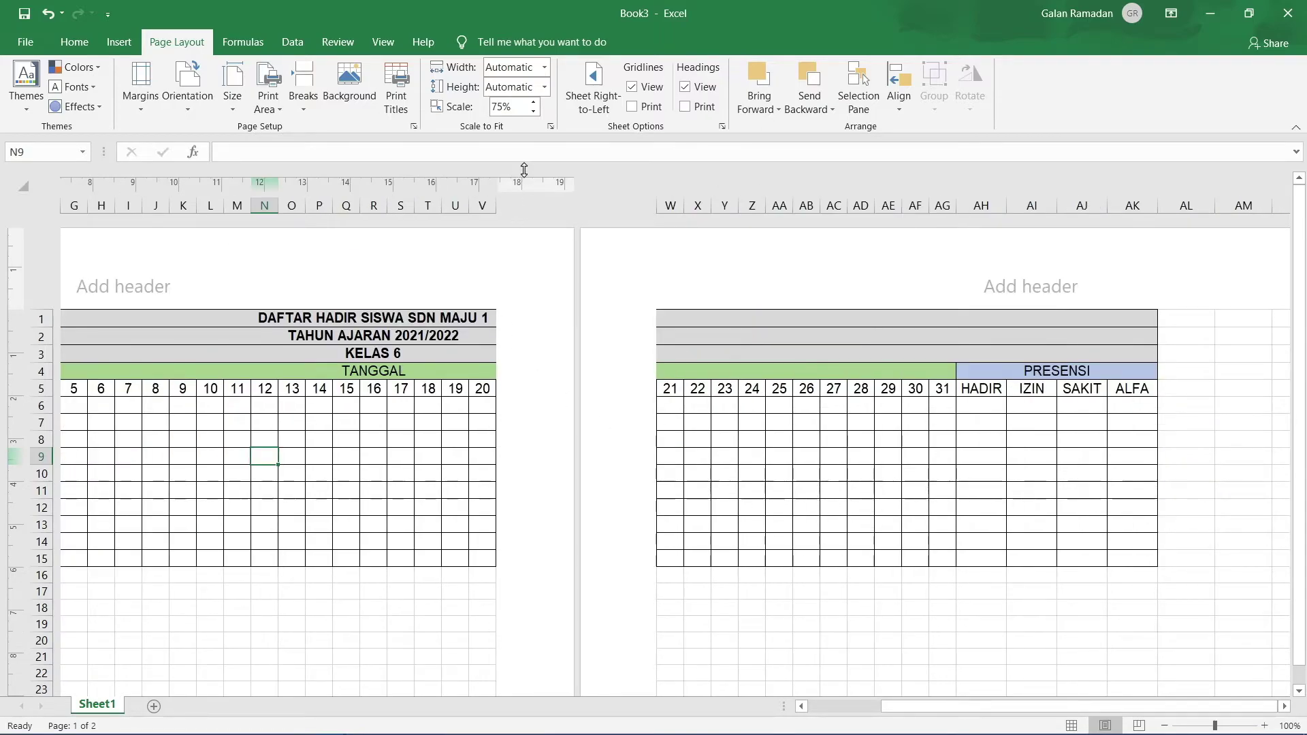
left_click(534, 112)
left_click(534, 112)
left_click(534, 112)
left_click(534, 112)
left_click(534, 112)
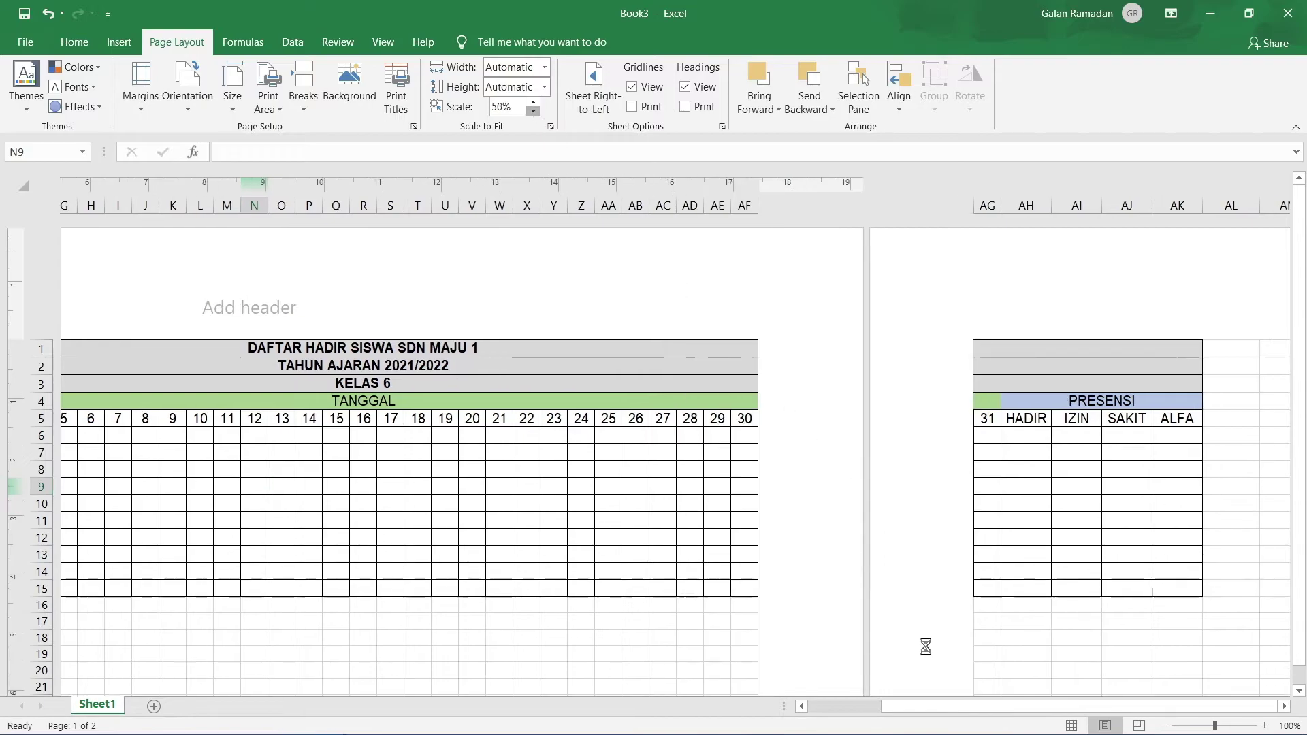
Try print scales between 35% and 50% to find the largest one that keeps all attendance columns on one page
left_click_drag(978, 715, 933, 698)
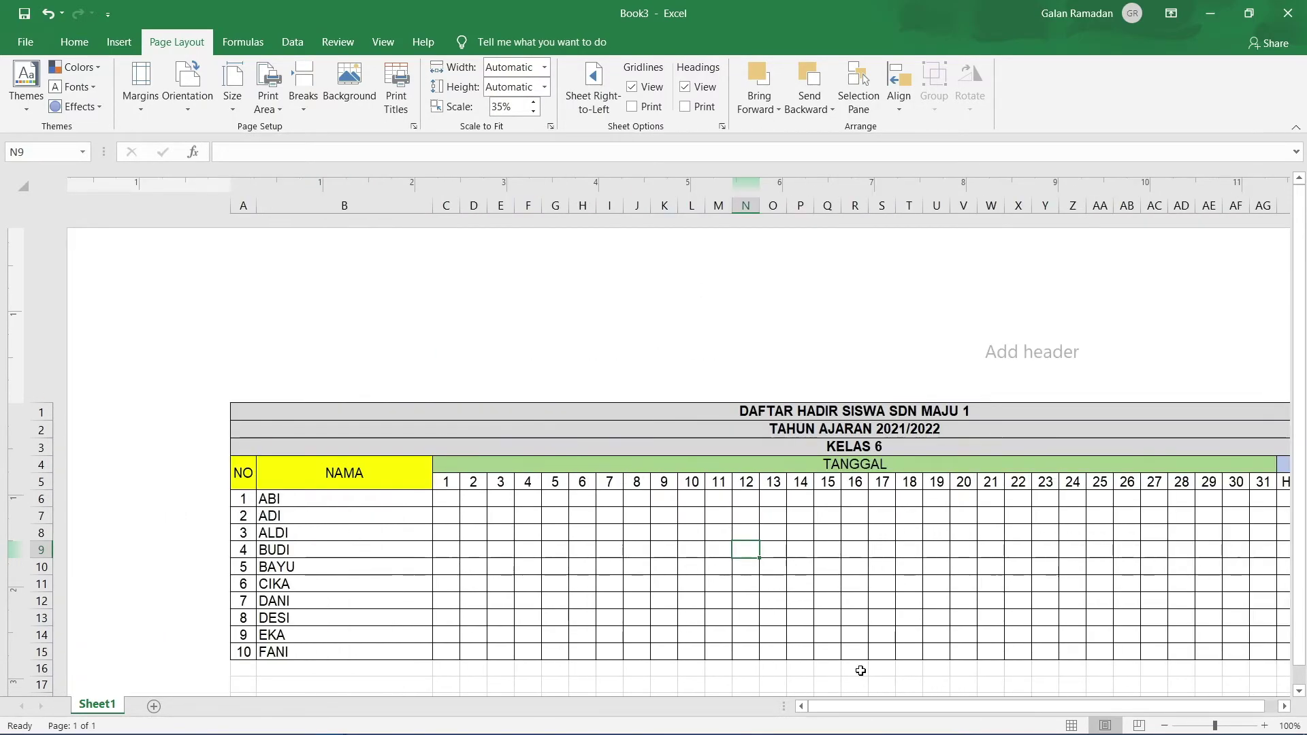
left_click(534, 102)
left_click(533, 103)
left_click_drag(1006, 706, 1074, 703)
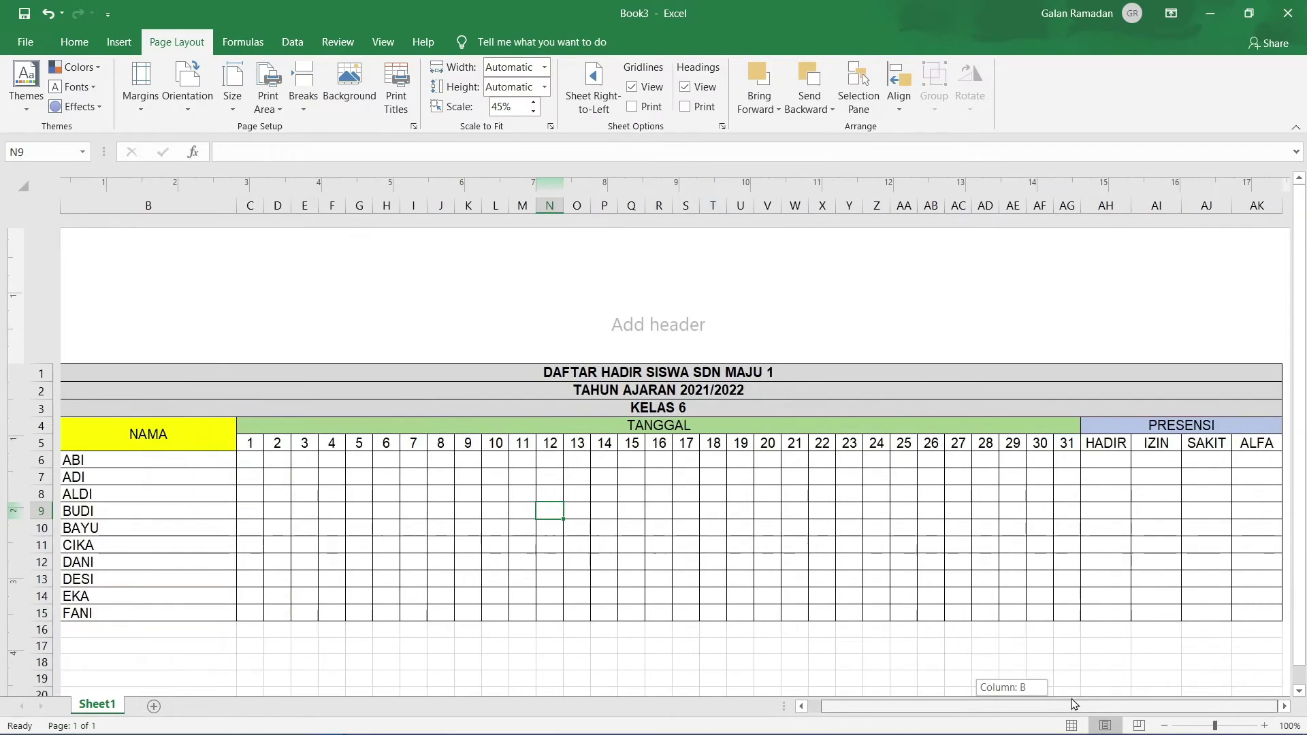
left_click(534, 111)
left_click(534, 102)
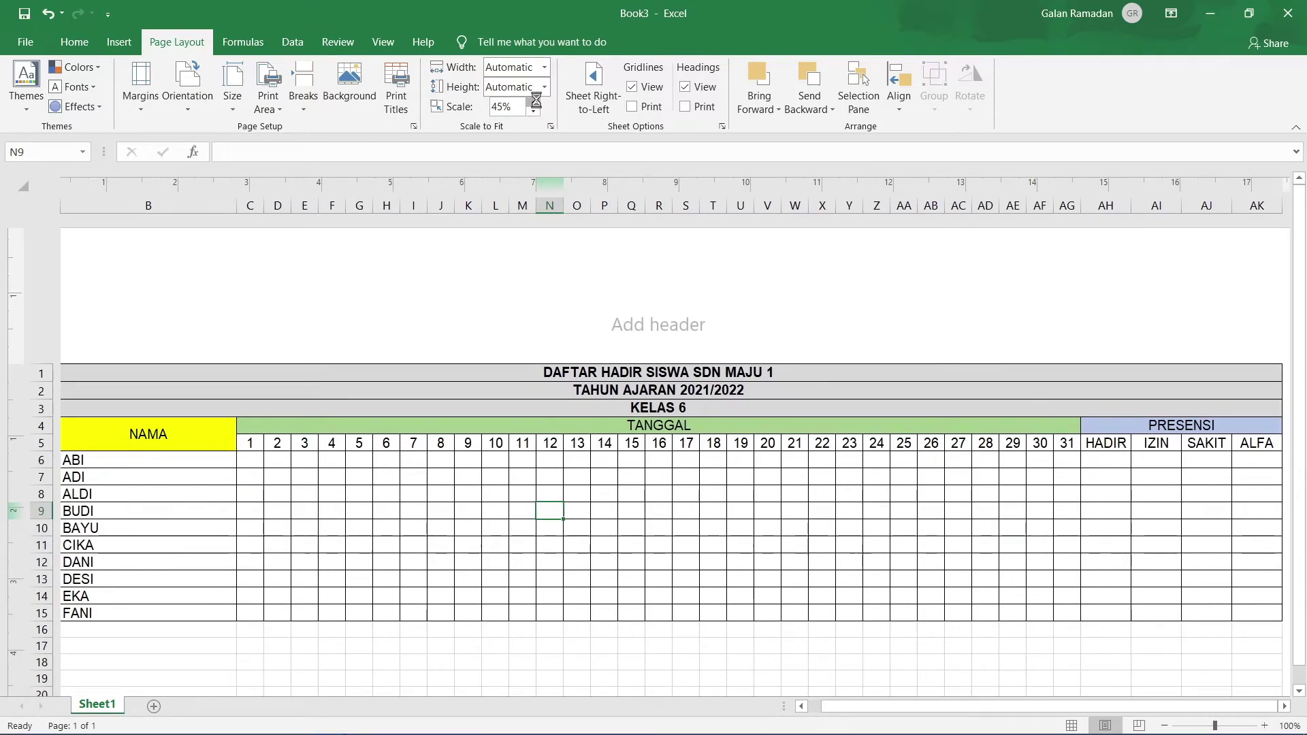
Return to Normal view and examine which PRESENSI columns fall outside the page break line
left_click(389, 51)
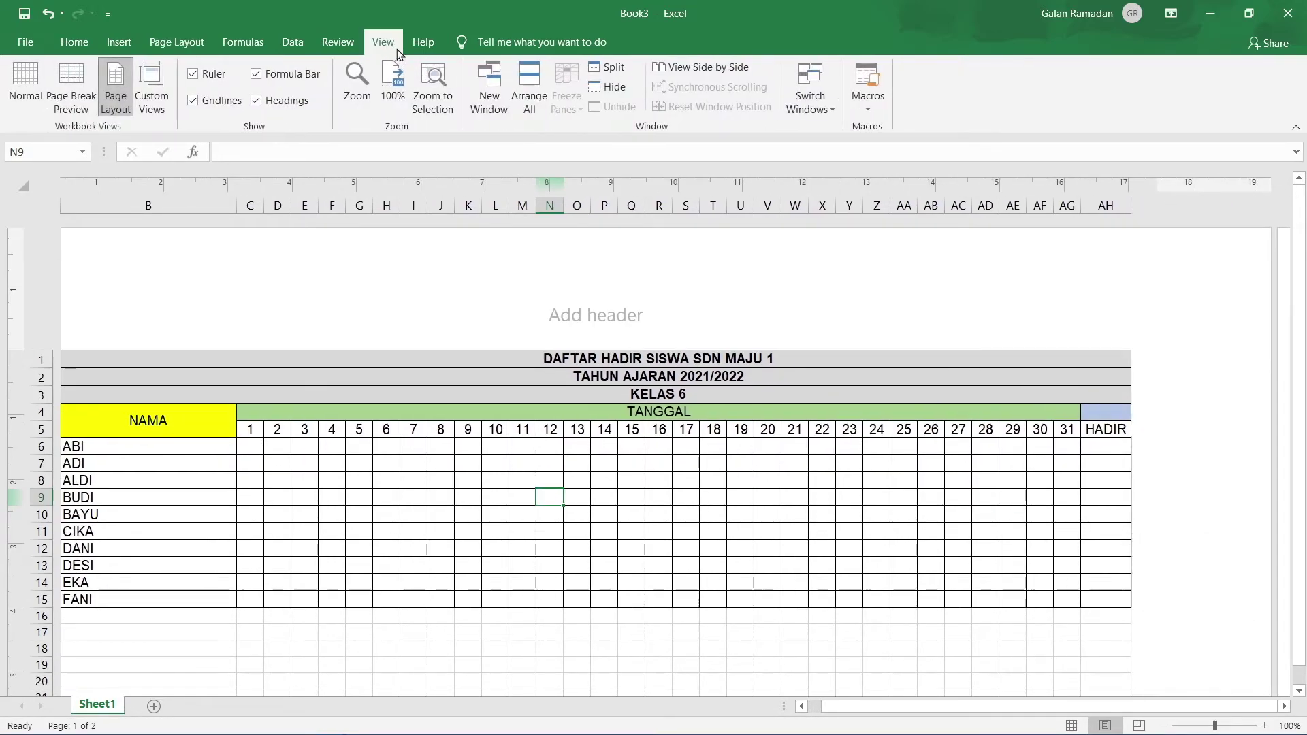
left_click(23, 94)
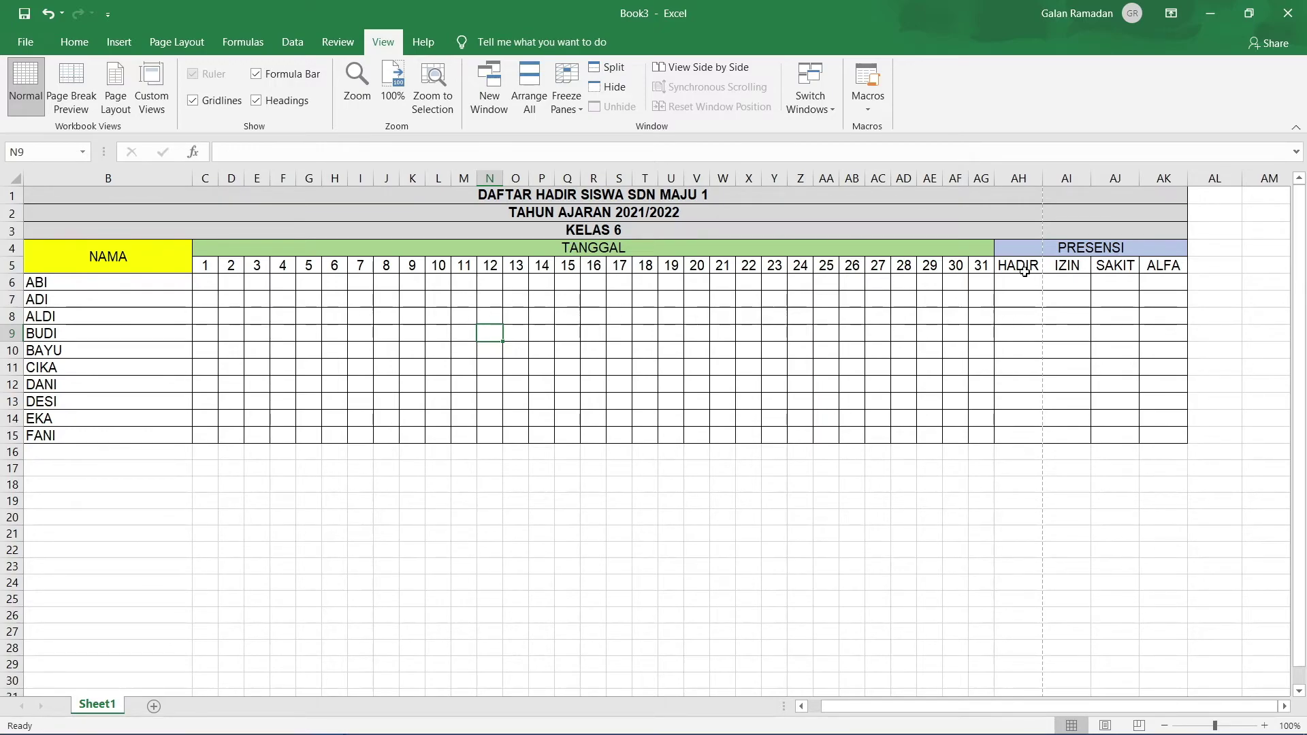
left_click_drag(1016, 193, 1018, 332)
left_click(1018, 333)
left_click_drag(1010, 281, 1021, 418)
left_click(1068, 268)
left_click_drag(1096, 273, 1182, 429)
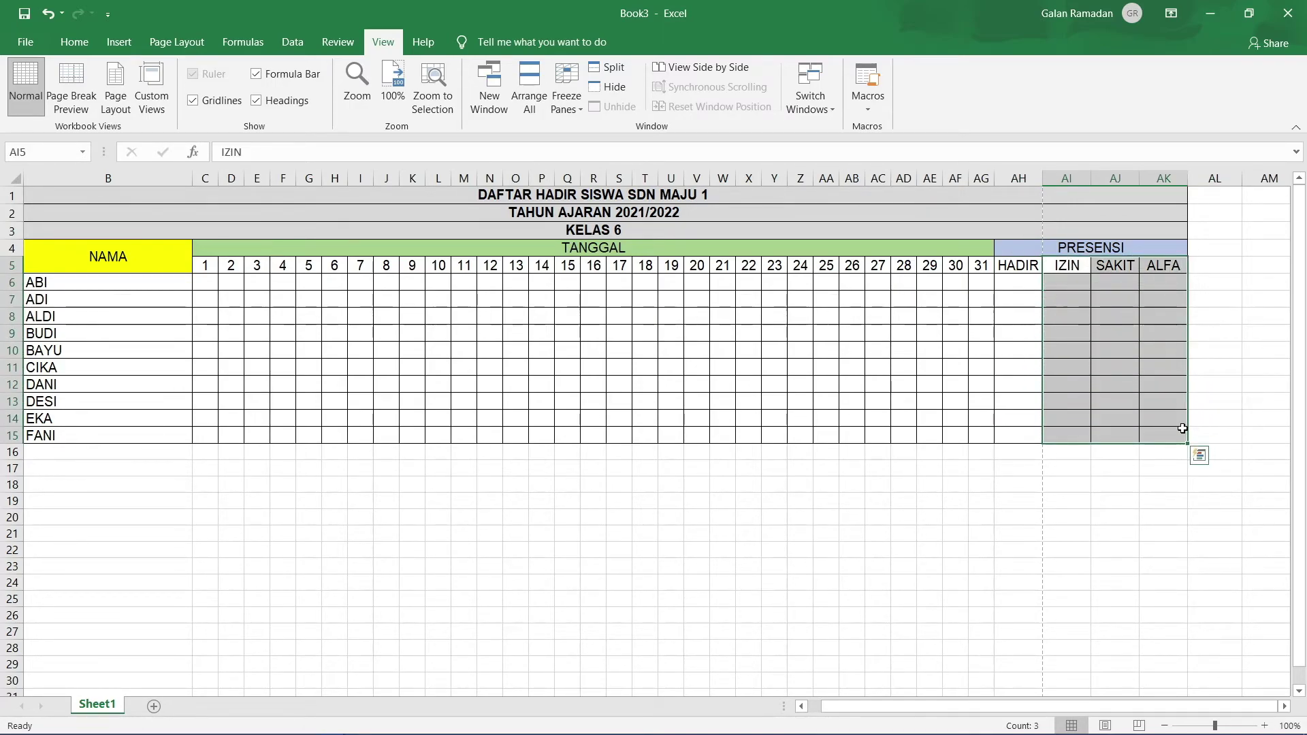
left_click(992, 471)
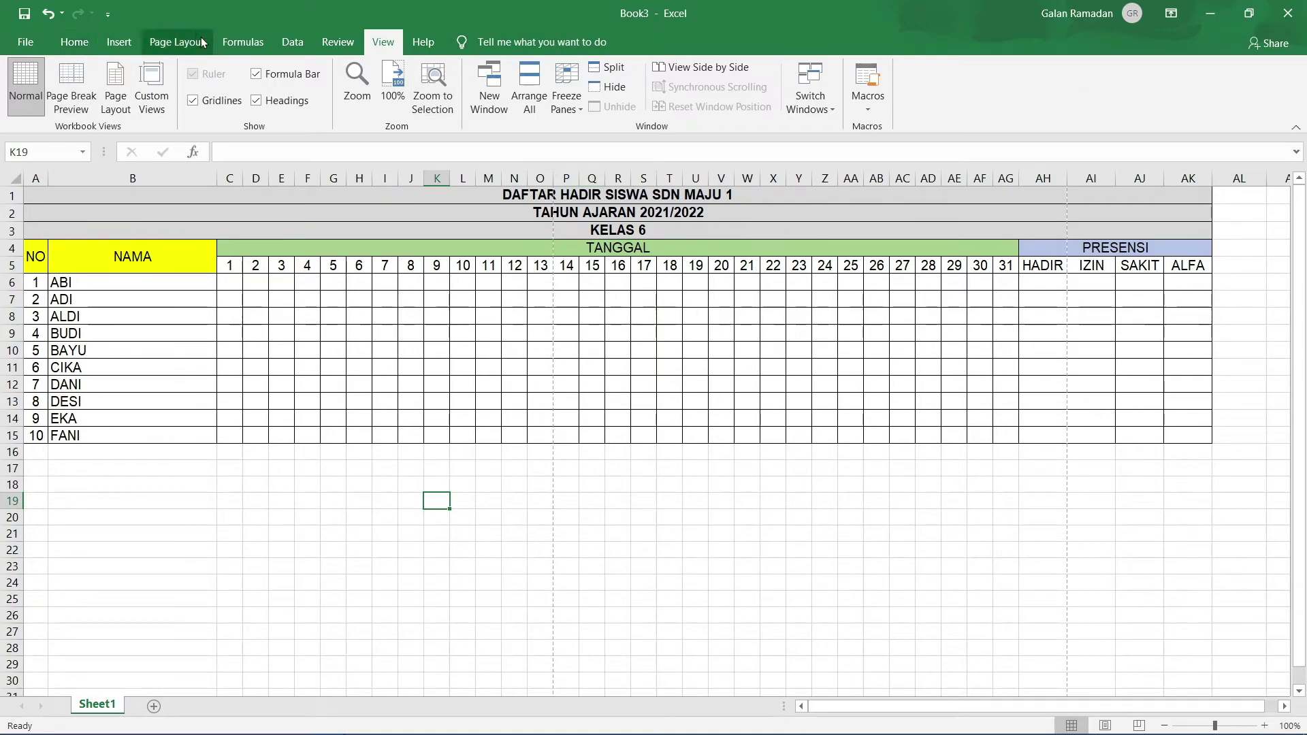
Set the sheet's print scale to 85%
left_click(191, 41)
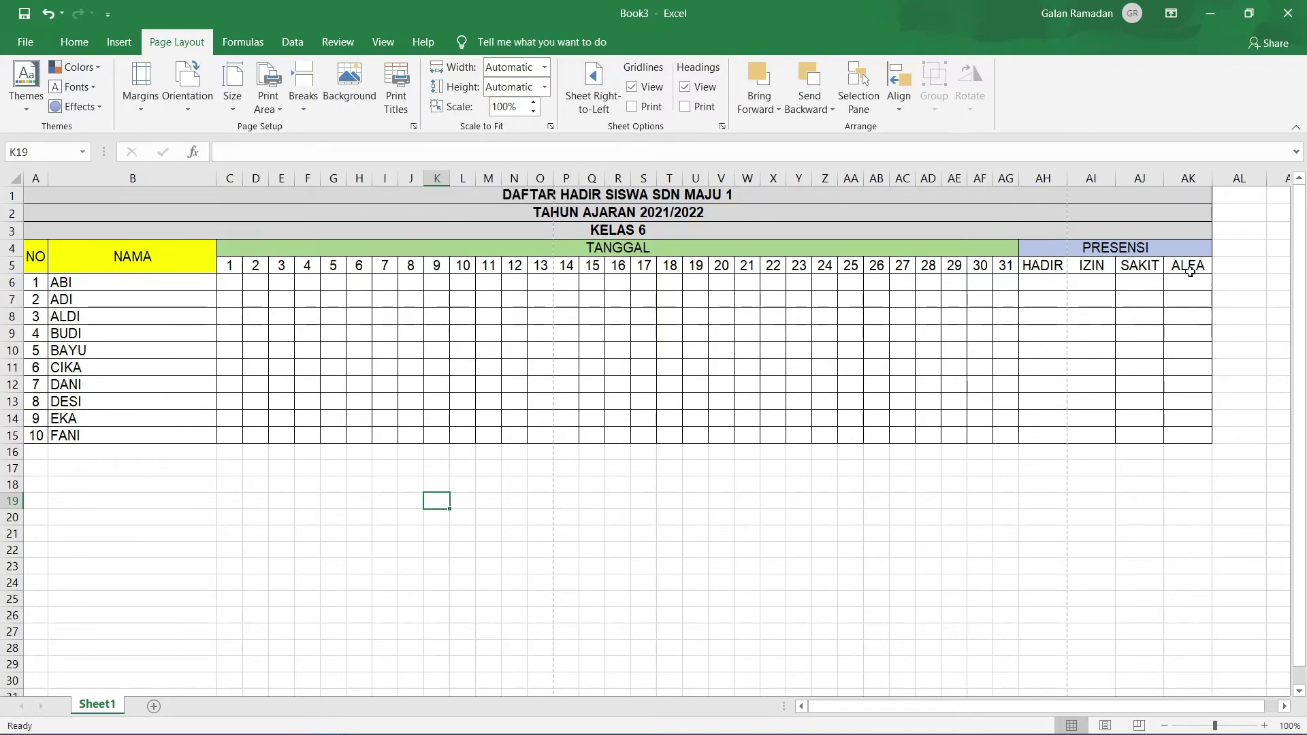
left_click(532, 113)
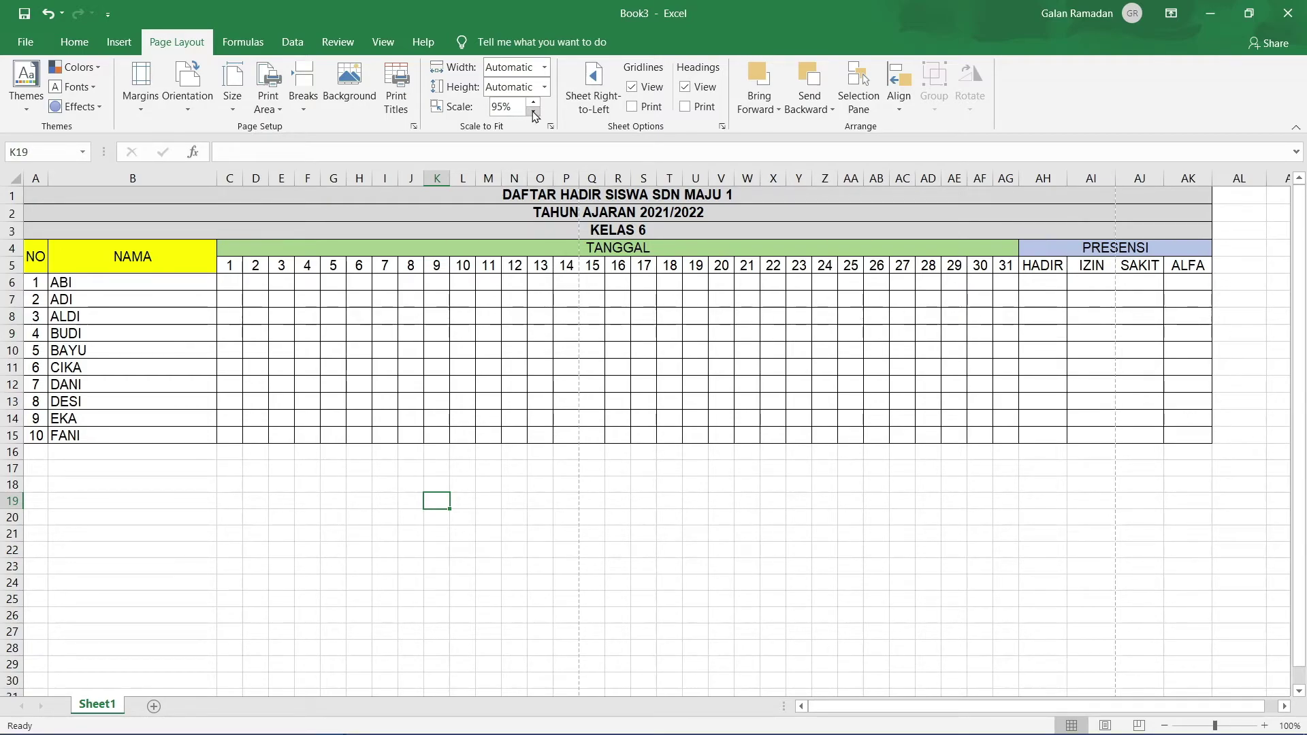
left_click(533, 112)
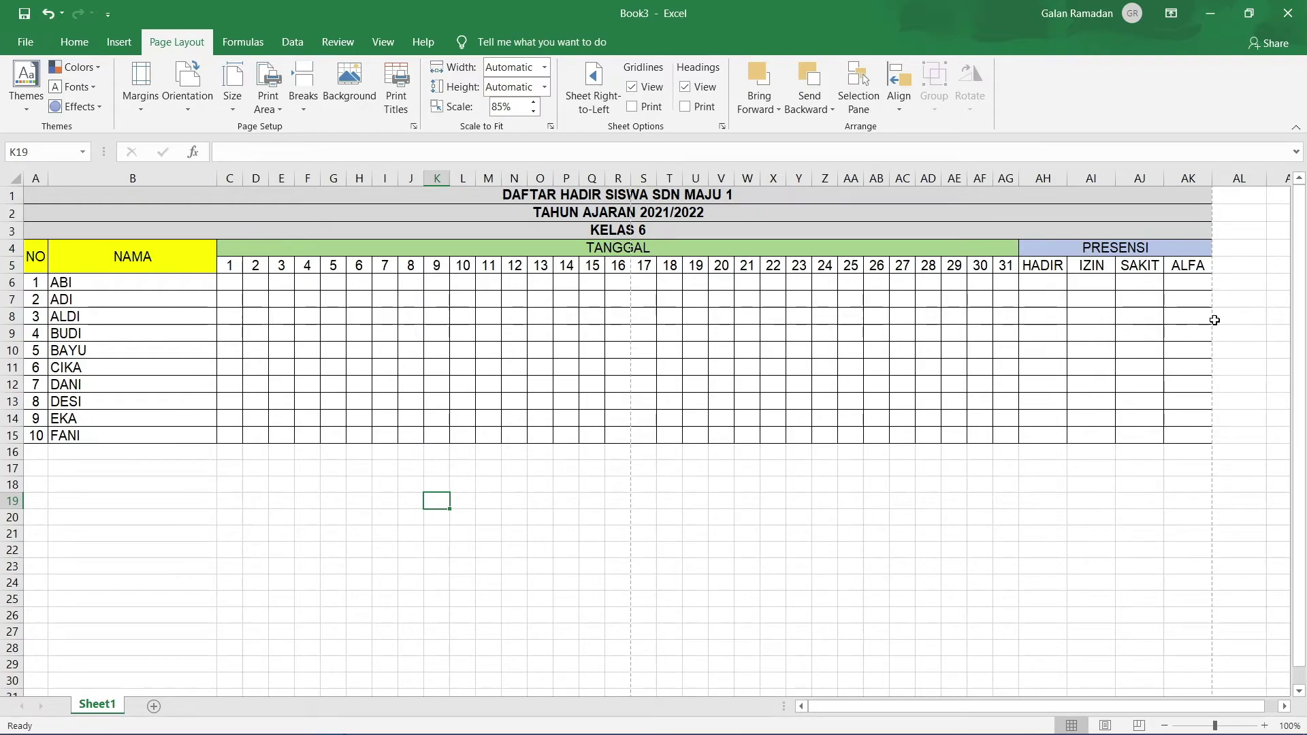
Check in Page Layout view how the attendance list divides between the printed pages at 85% scale
left_click(383, 42)
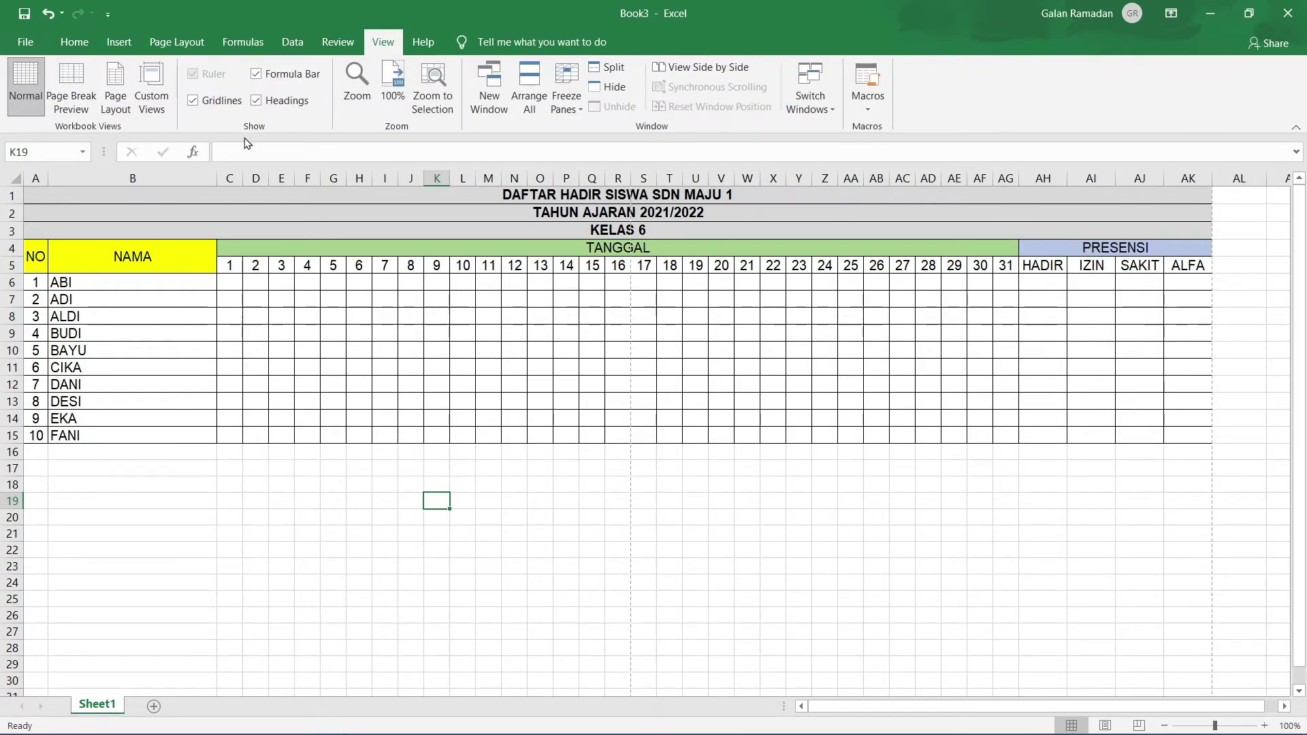
left_click_drag(57, 202, 138, 418)
left_click(953, 418)
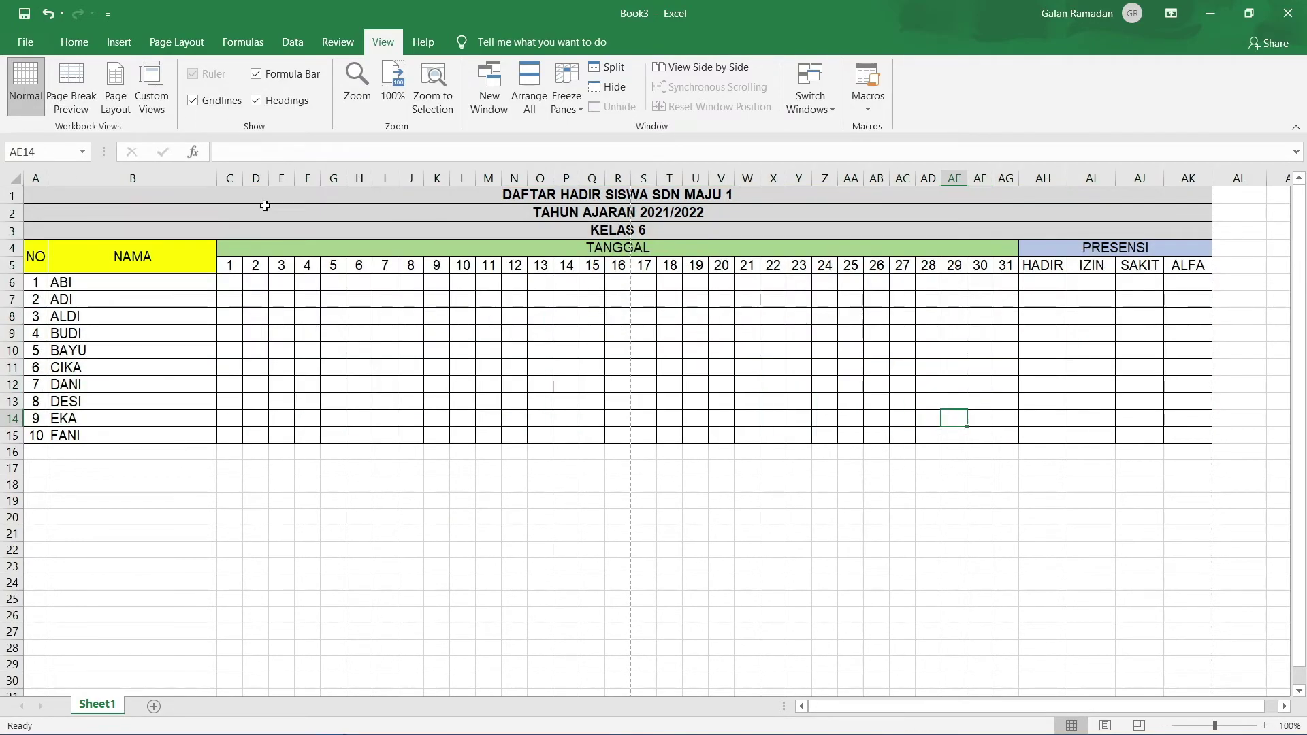
left_click(111, 91)
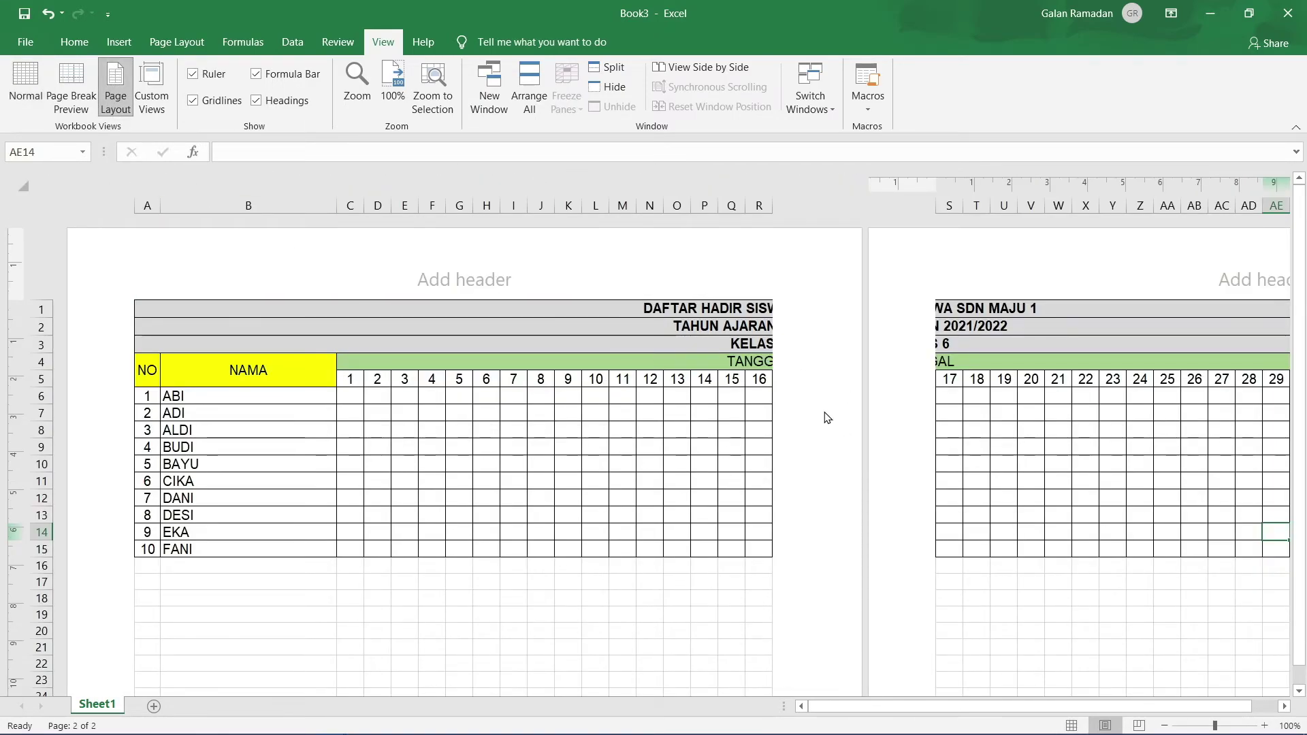
left_click_drag(933, 706, 963, 706)
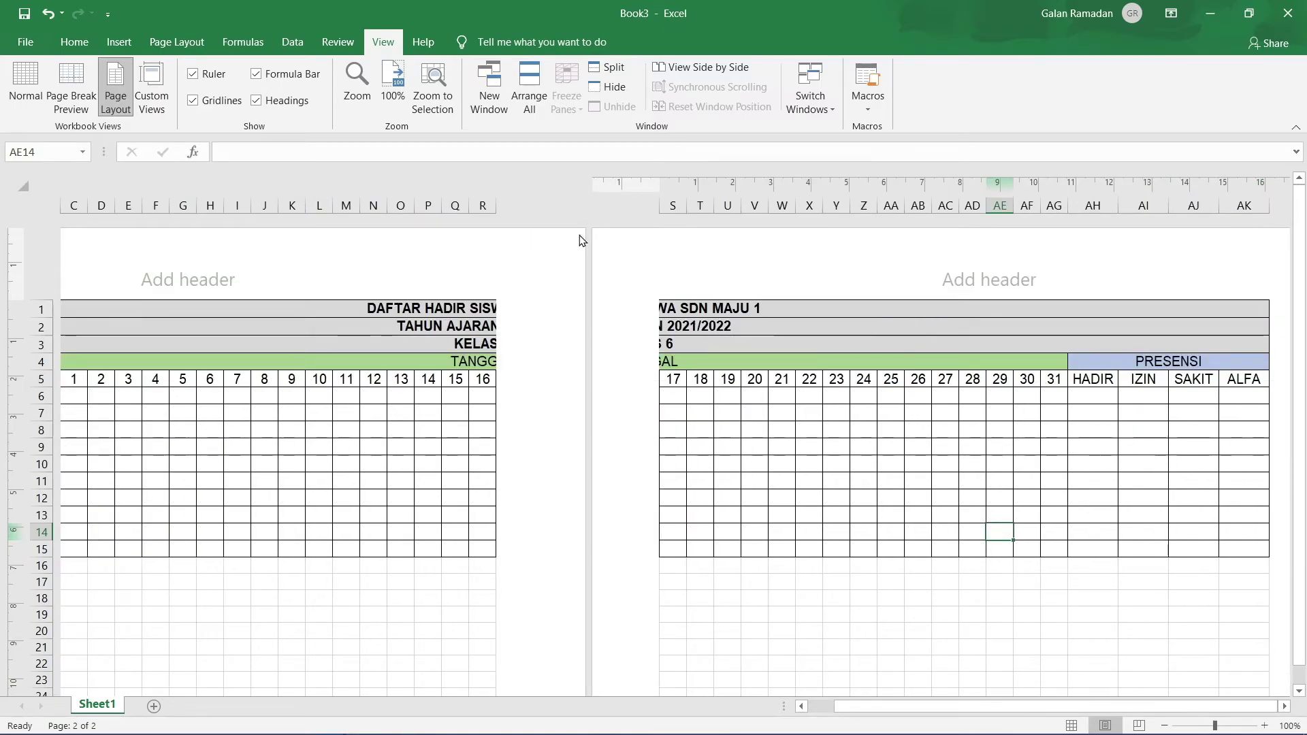
Change the page orientation of the attendance sheet to landscape
left_click(178, 42)
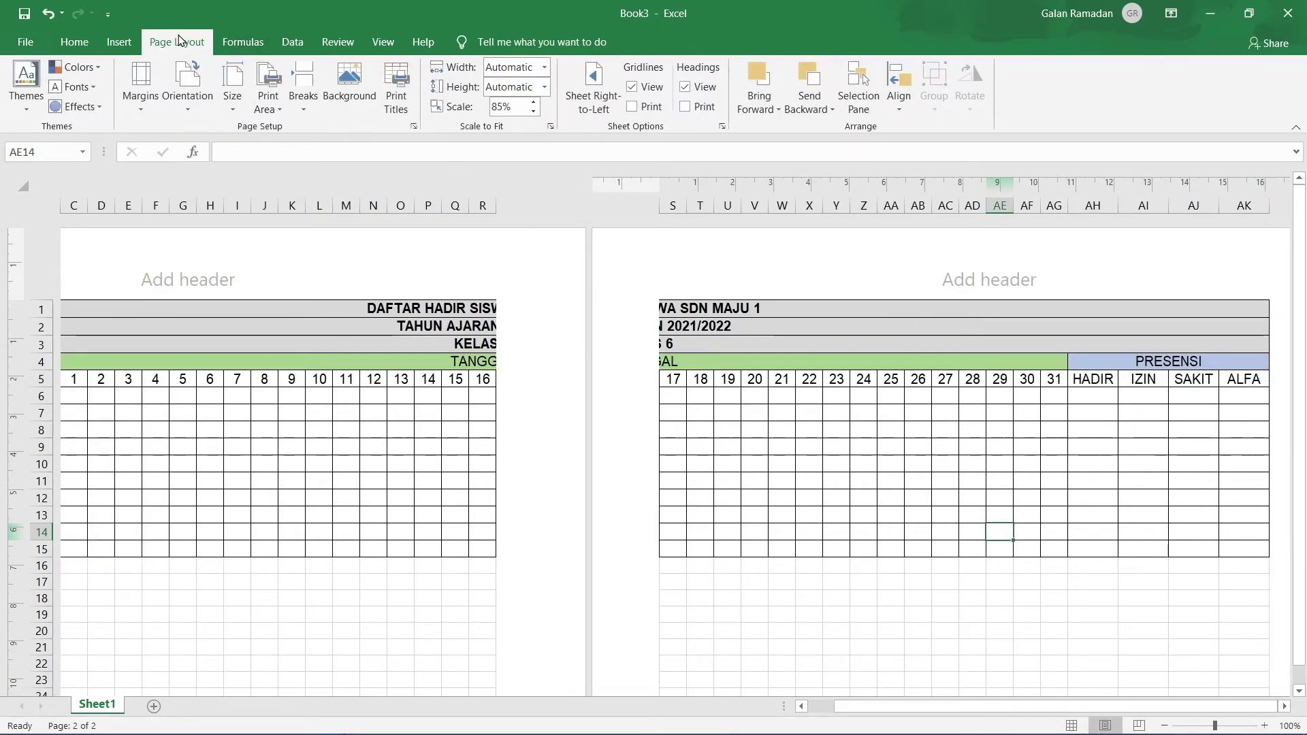
left_click(188, 96)
left_click(212, 173)
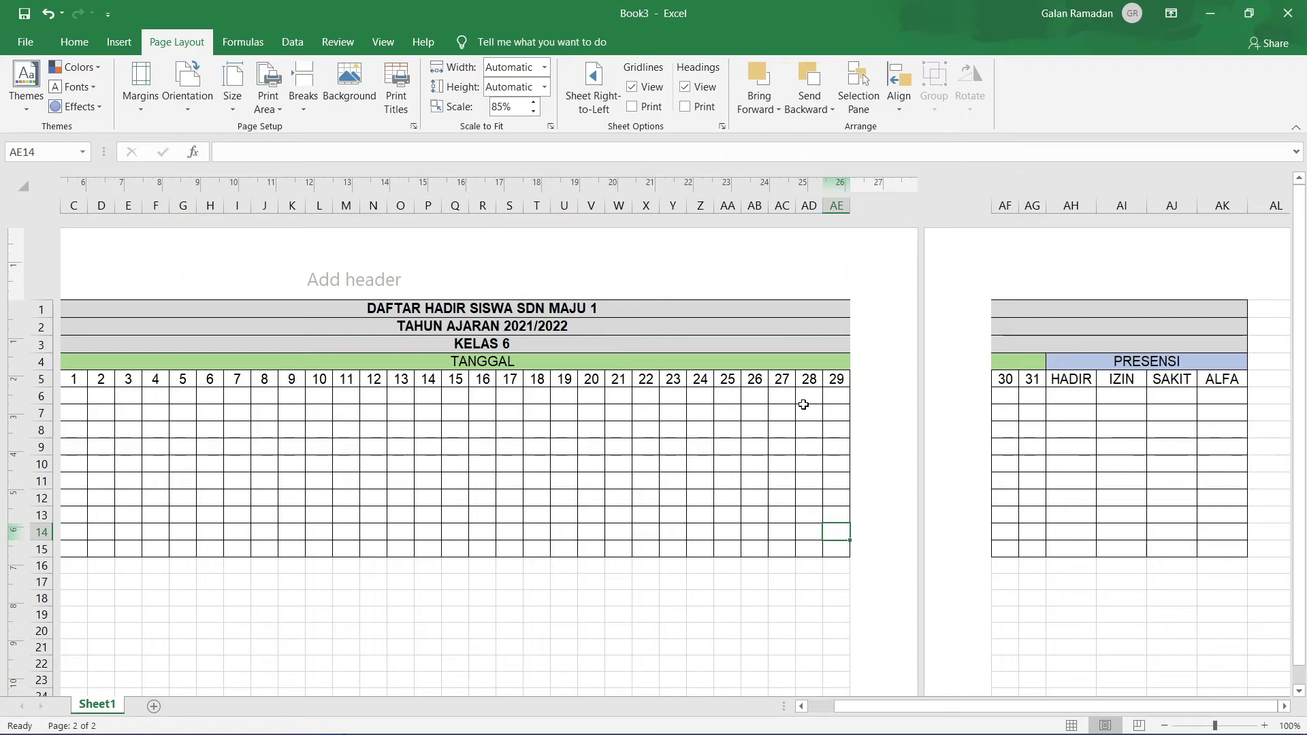
Reduce the print scale to 65% so the whole attendance list fits on one landscape page
left_click(534, 111)
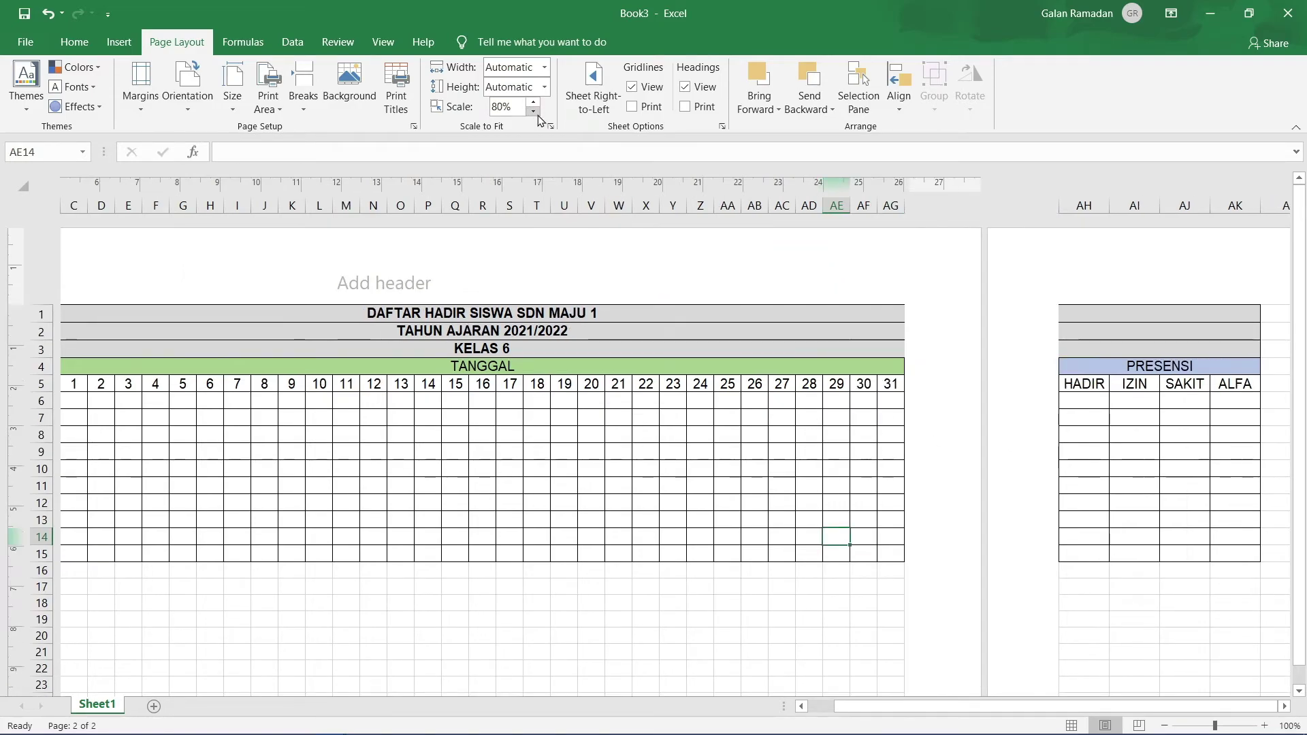
left_click(534, 113)
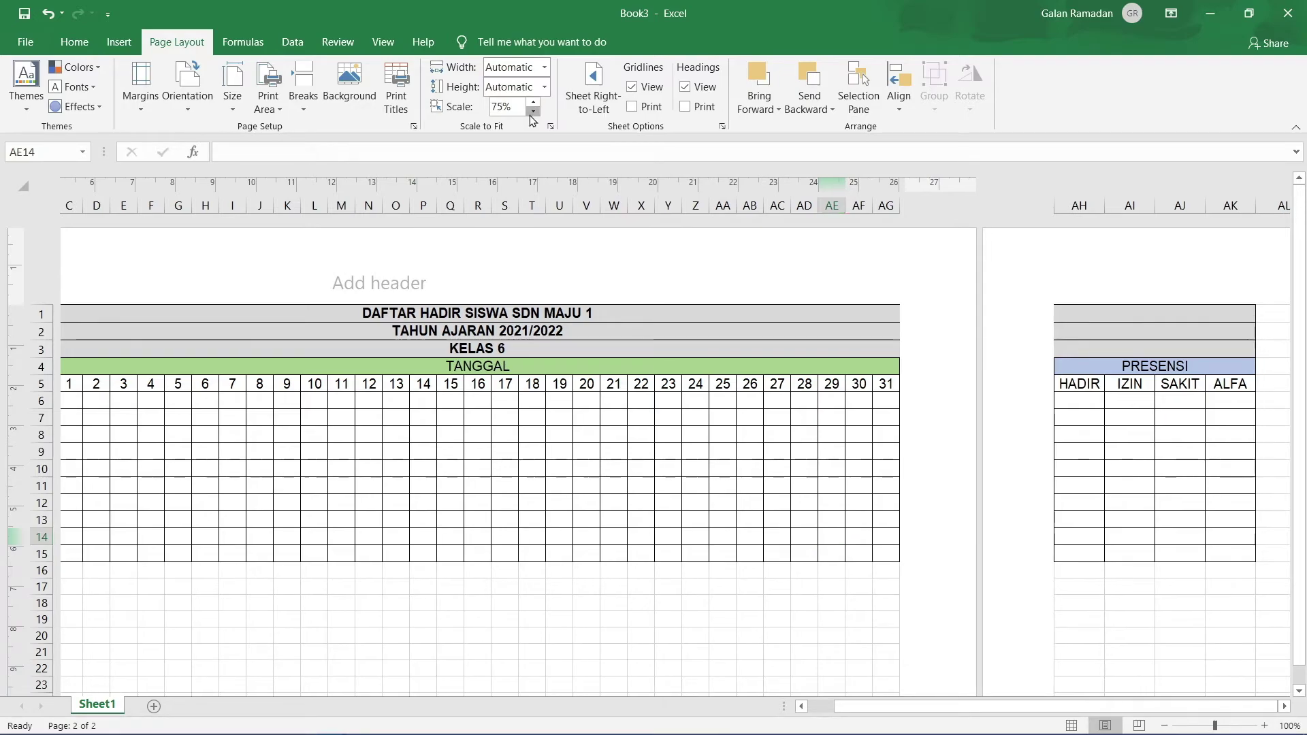
left_click(532, 112)
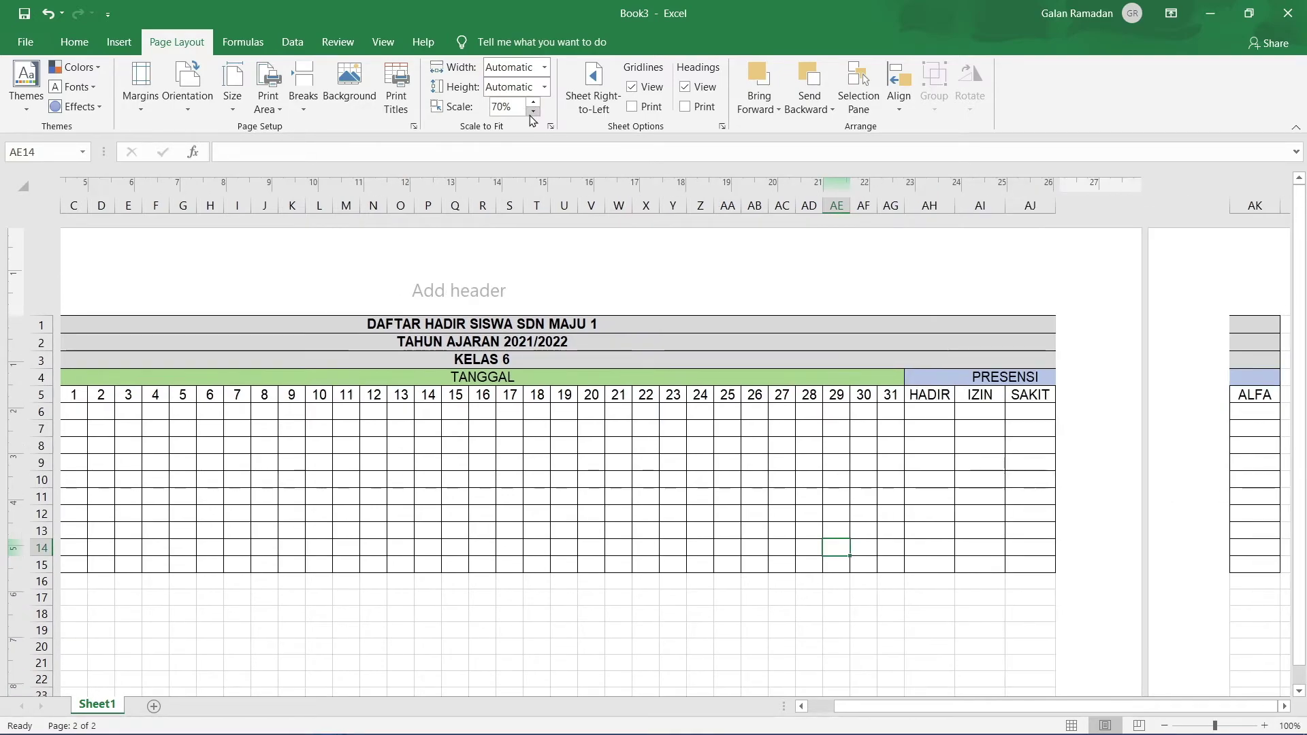
left_click(532, 113)
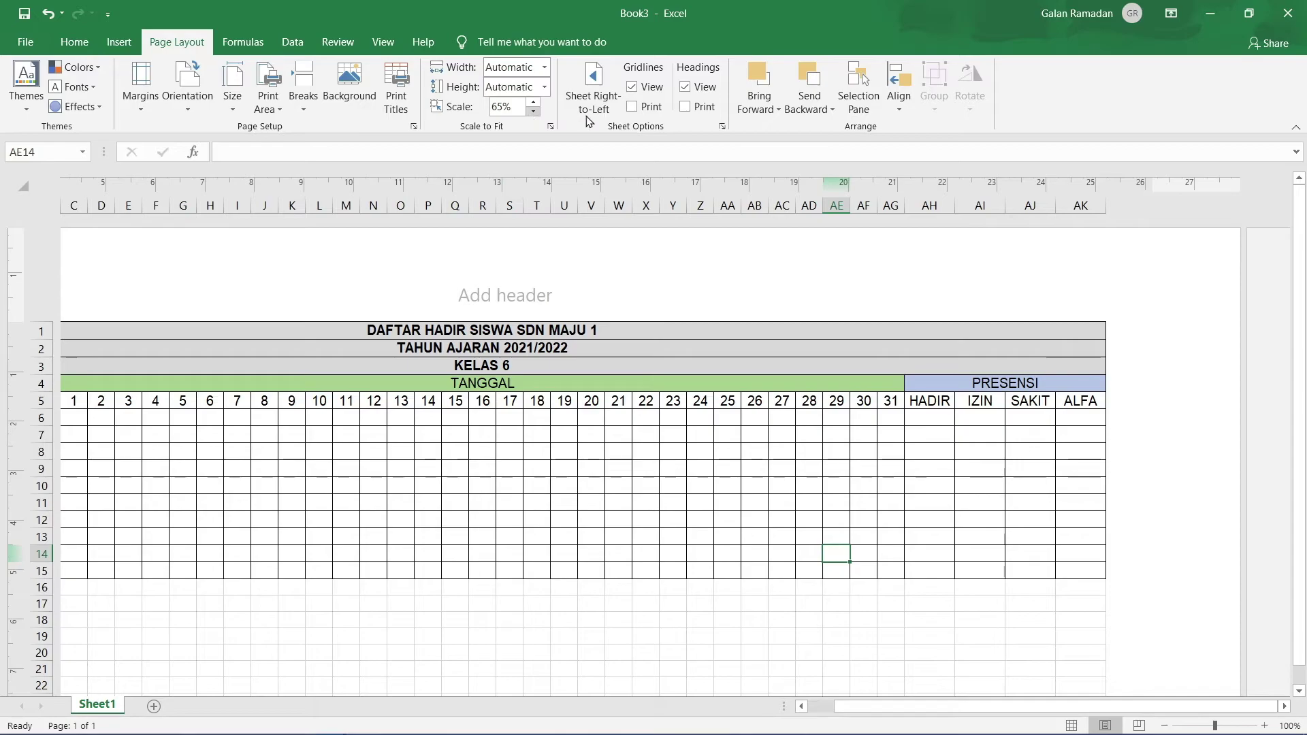
left_click_drag(958, 706, 1007, 717)
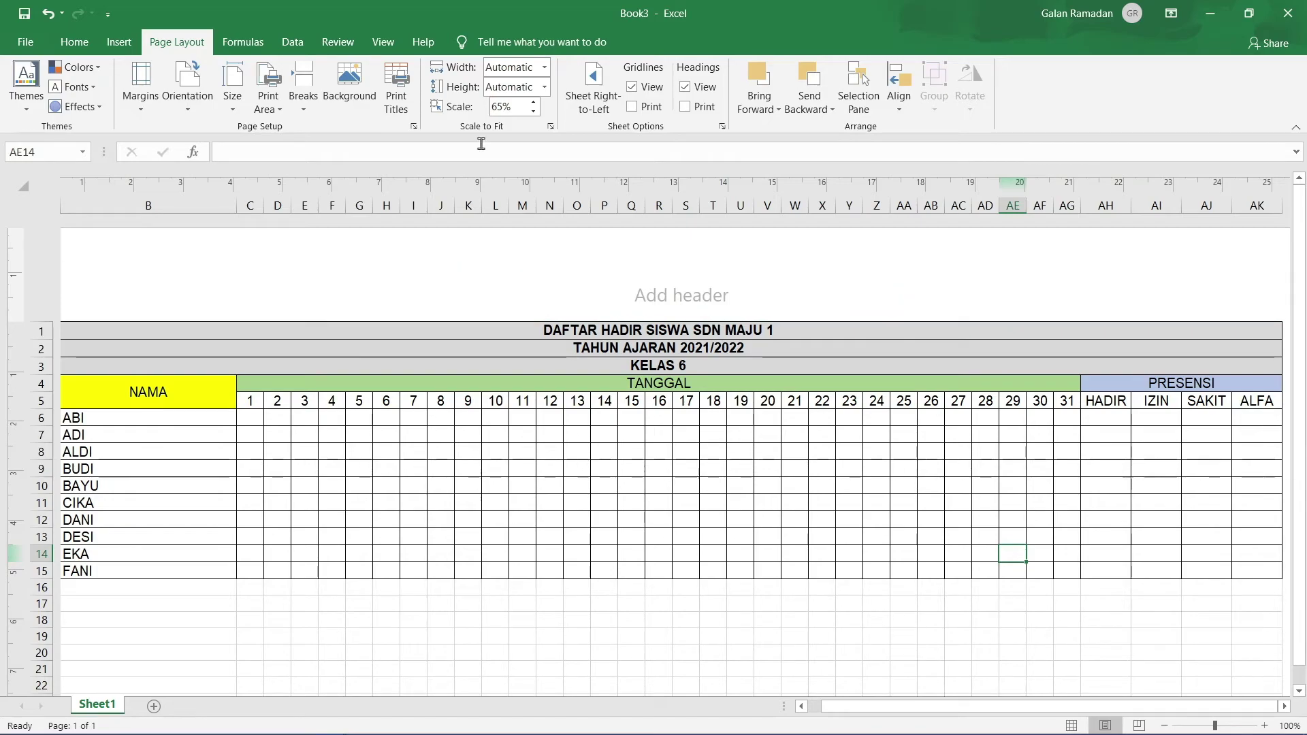
Go back to Normal view and check the page break line against the attendance list's last column, AK
left_click(385, 42)
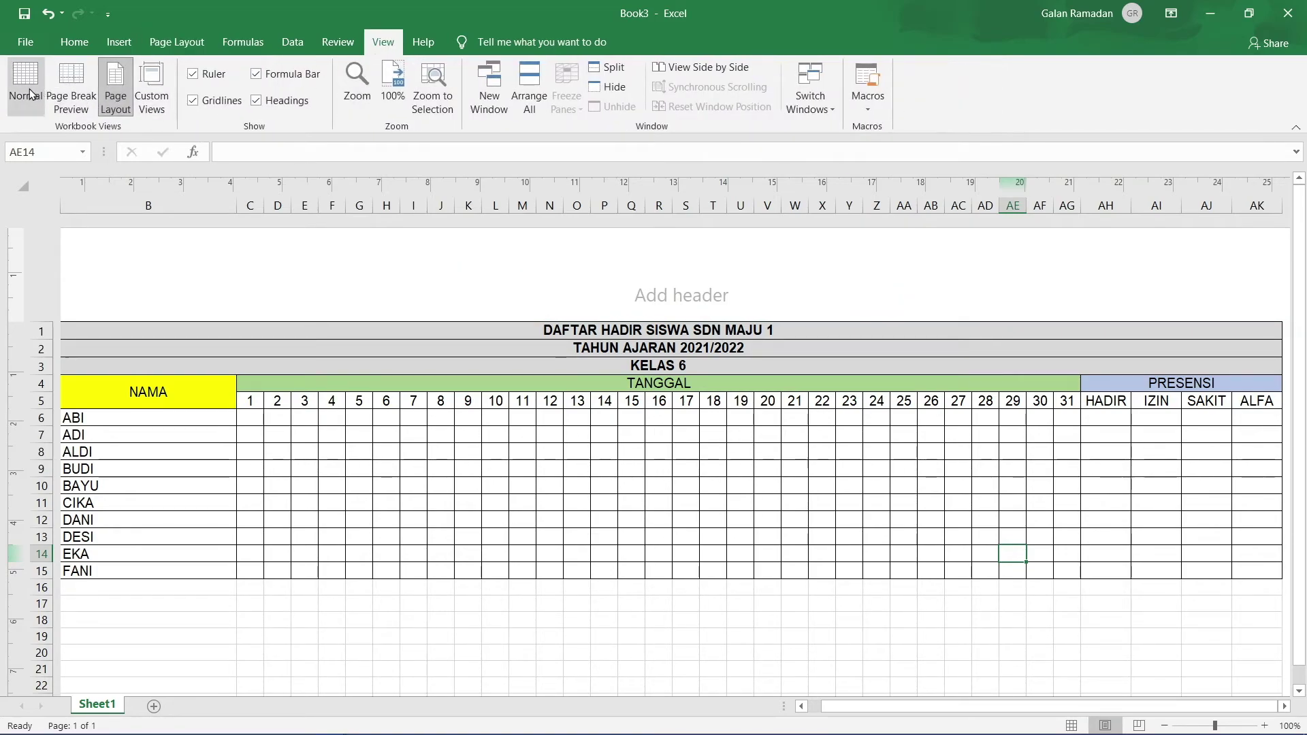
left_click(27, 93)
left_click(1095, 519)
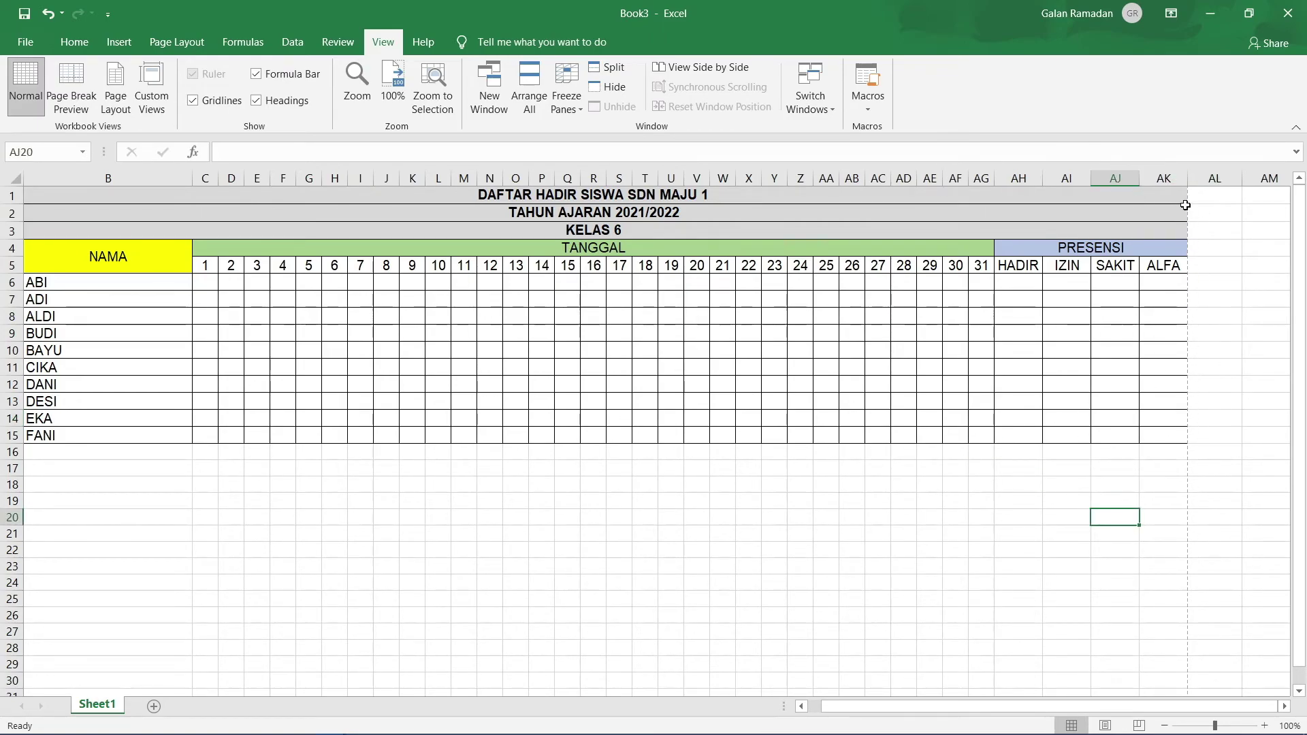
left_click(360, 484)
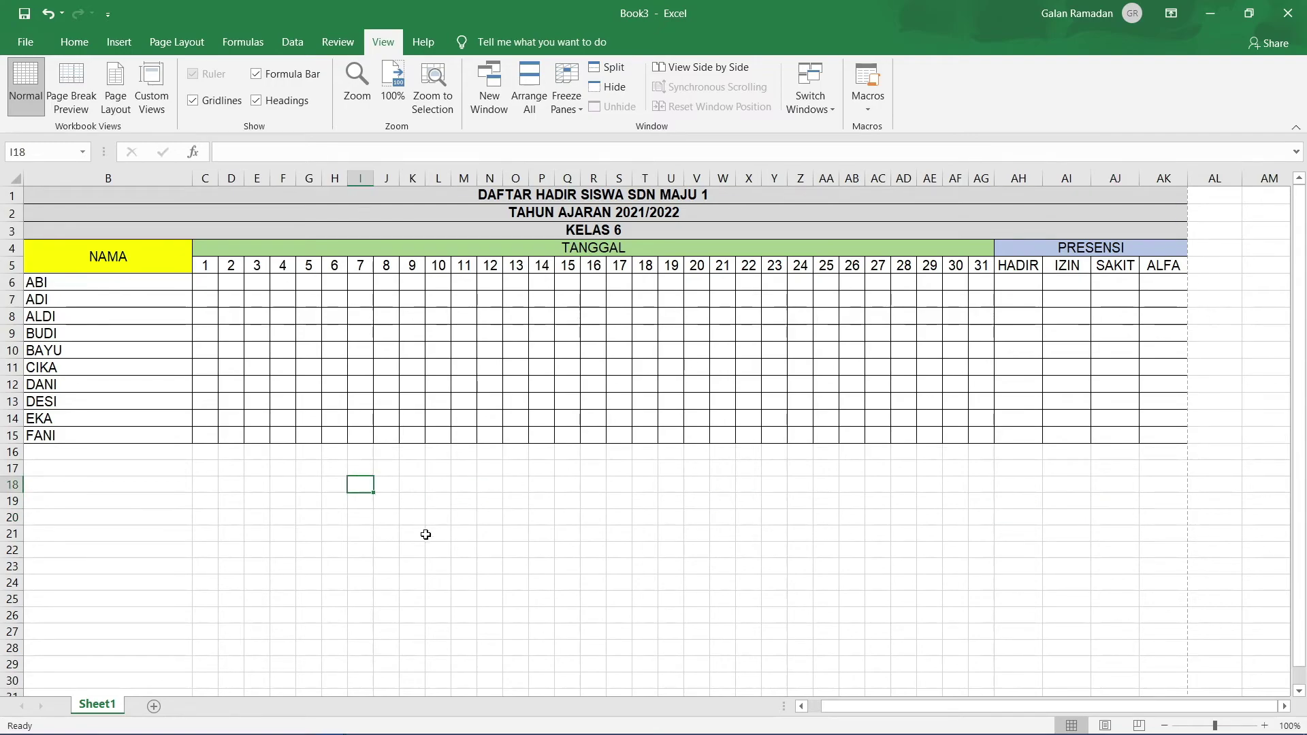
left_click_drag(830, 705, 819, 706)
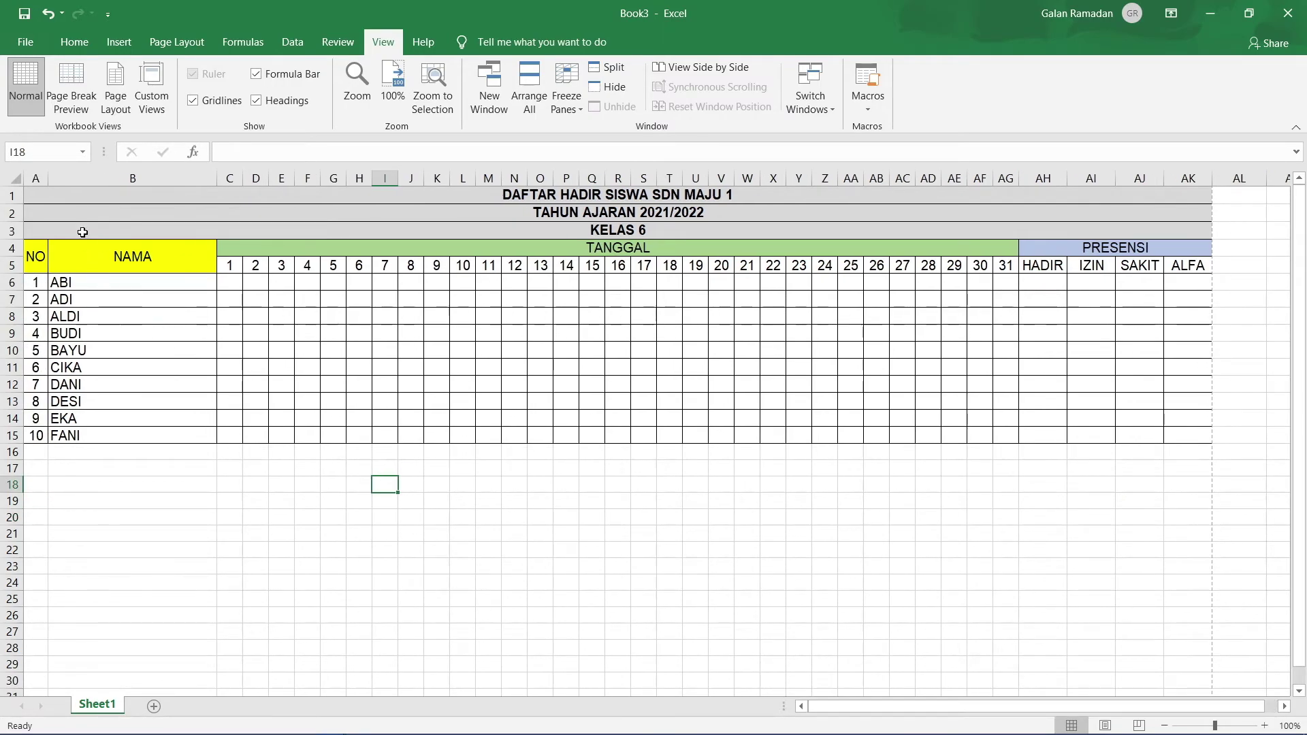
left_click(53, 191)
left_click_drag(53, 191, 218, 600)
left_click(217, 600)
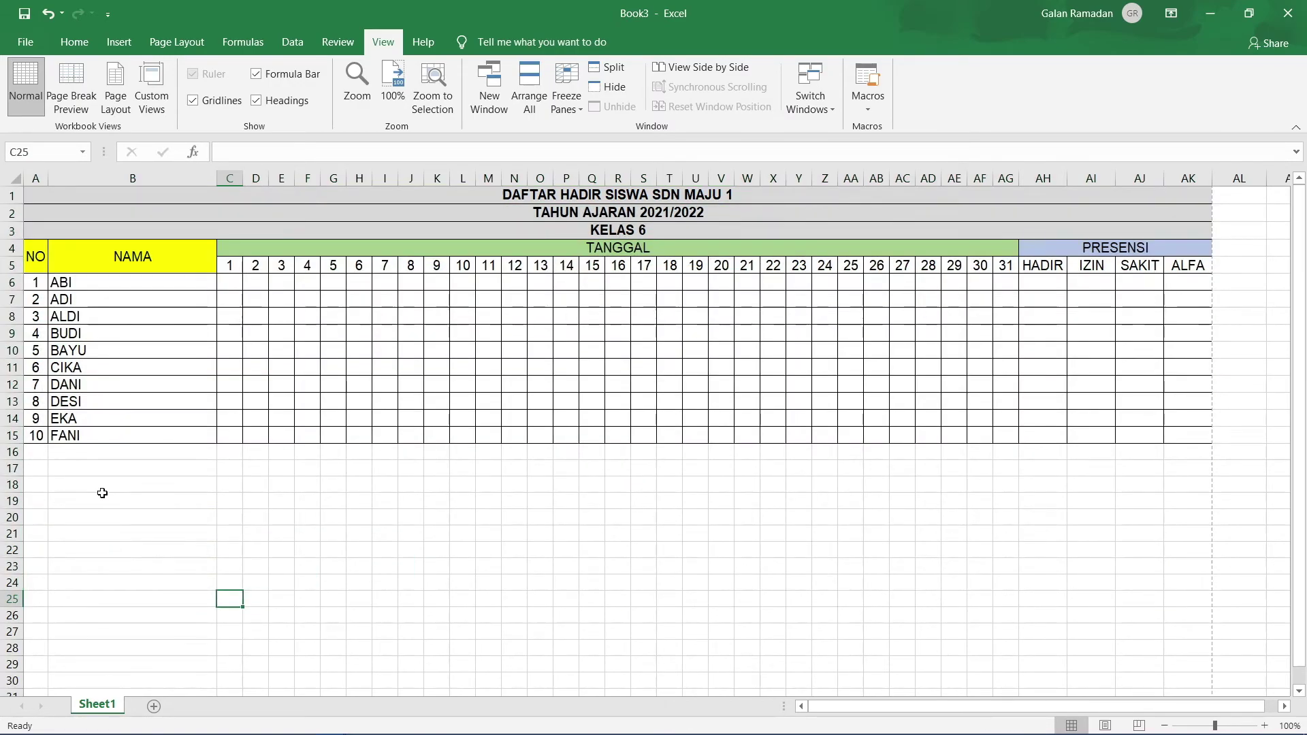
Enter the eleventh student's name in capital letters in cell B16, directly below the existing names
left_click(39, 456)
key("Right")
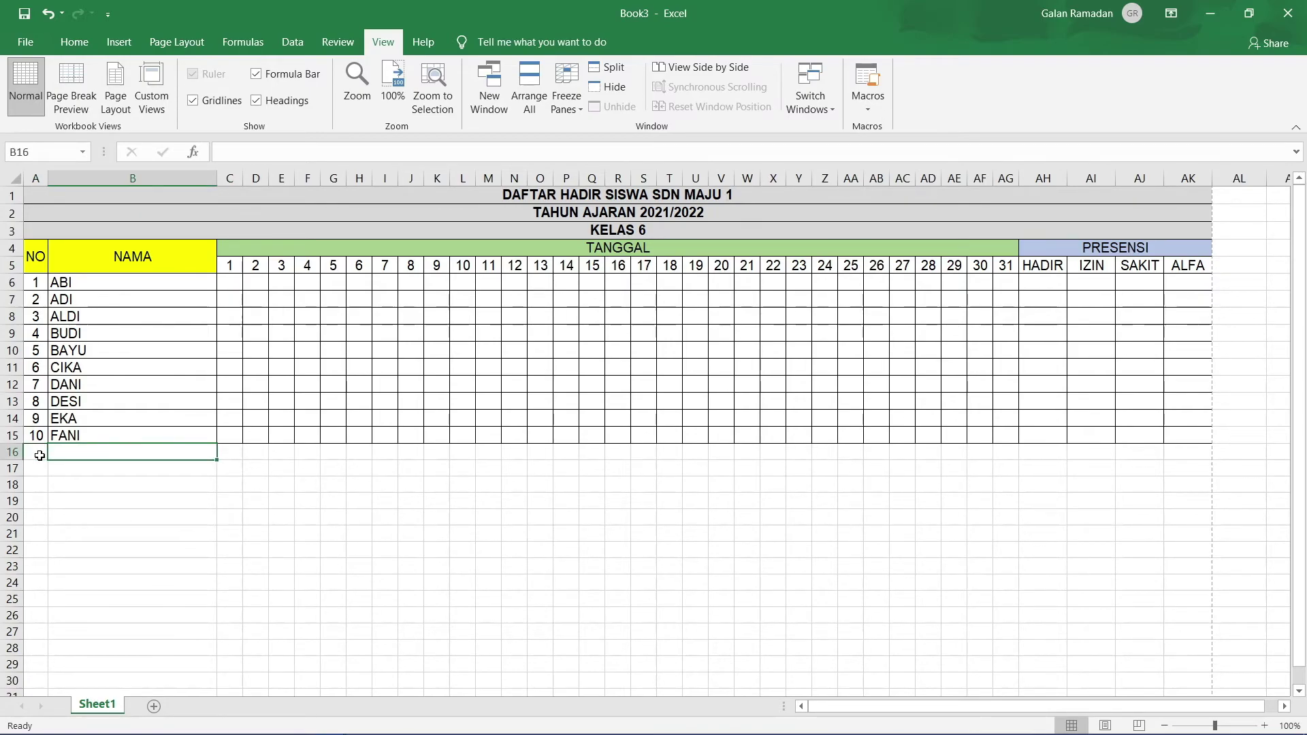
type("fajar")
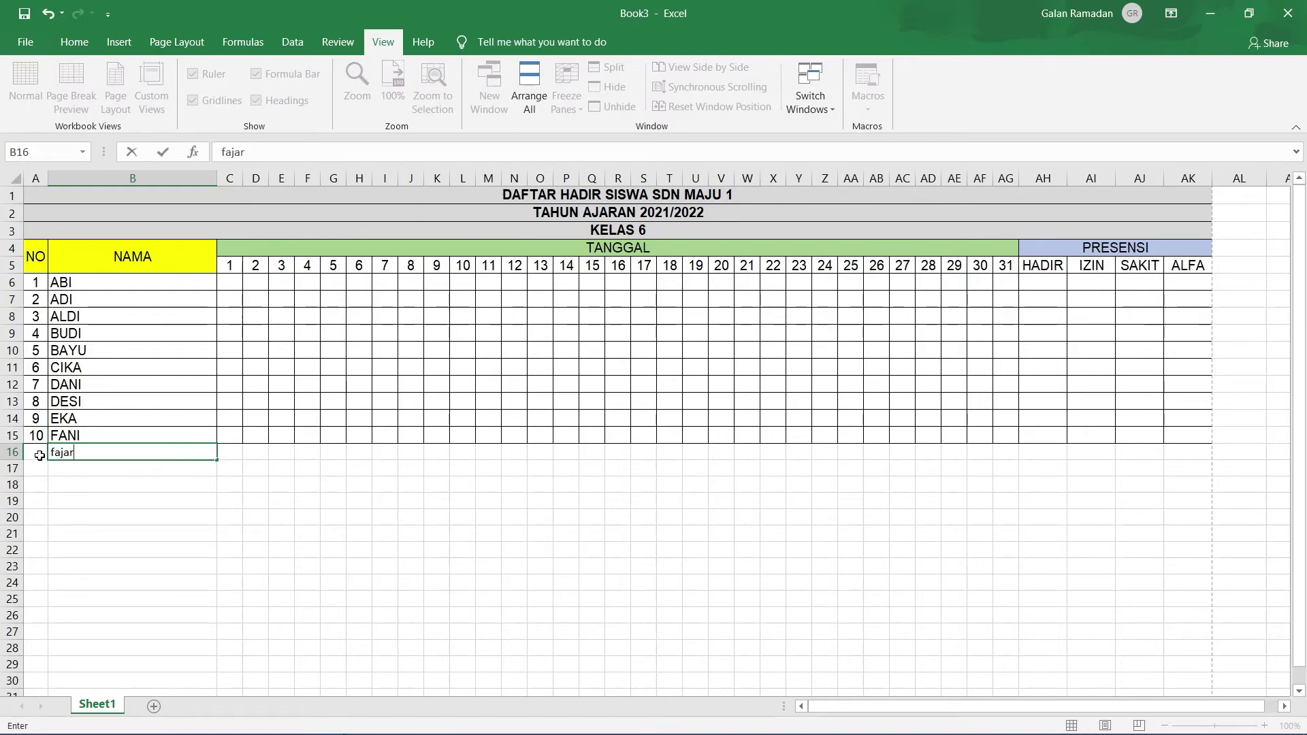
key("BackSpace")
key("BackSpace")
key("BackSpace")
key("BackSpace")
type("FAJAR")
key("Up")
key("Up")
Enter four more student names in capital letters in cells B17 to B20 of the NAMA column
left_click(100, 468)
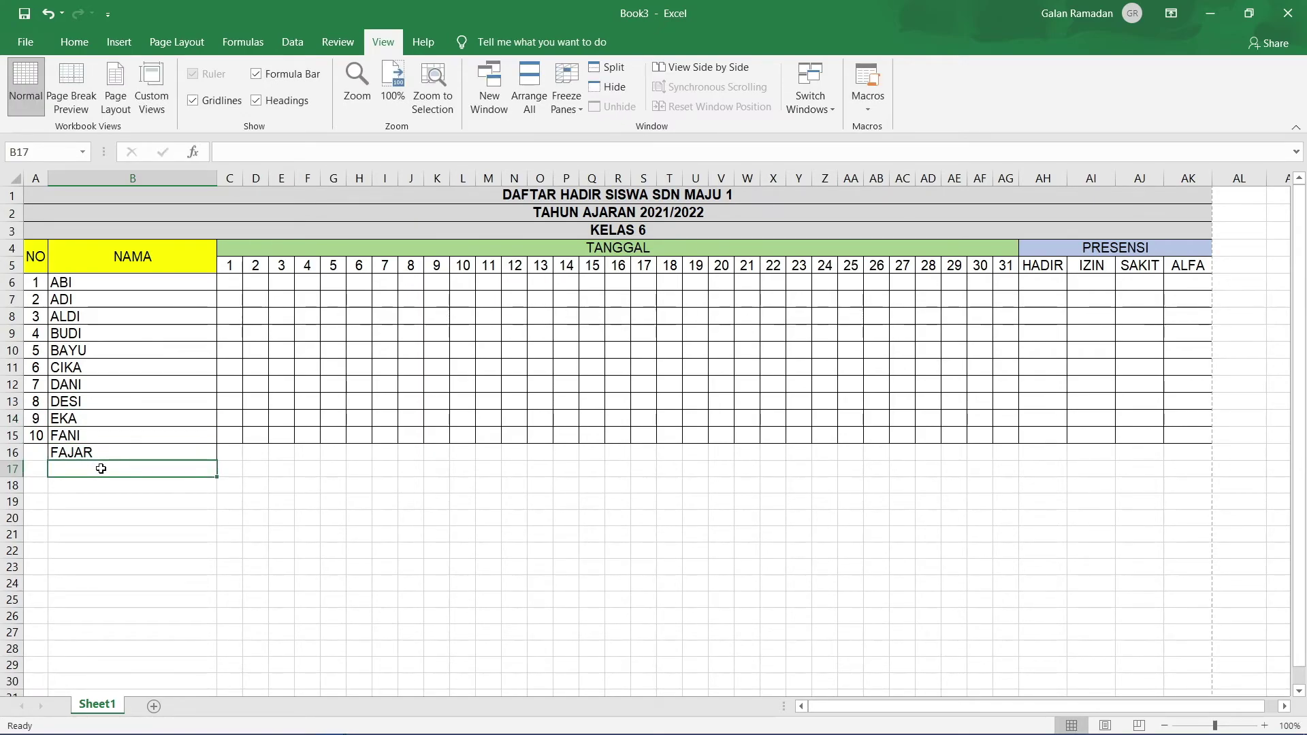
type("FADIL")
key("Return")
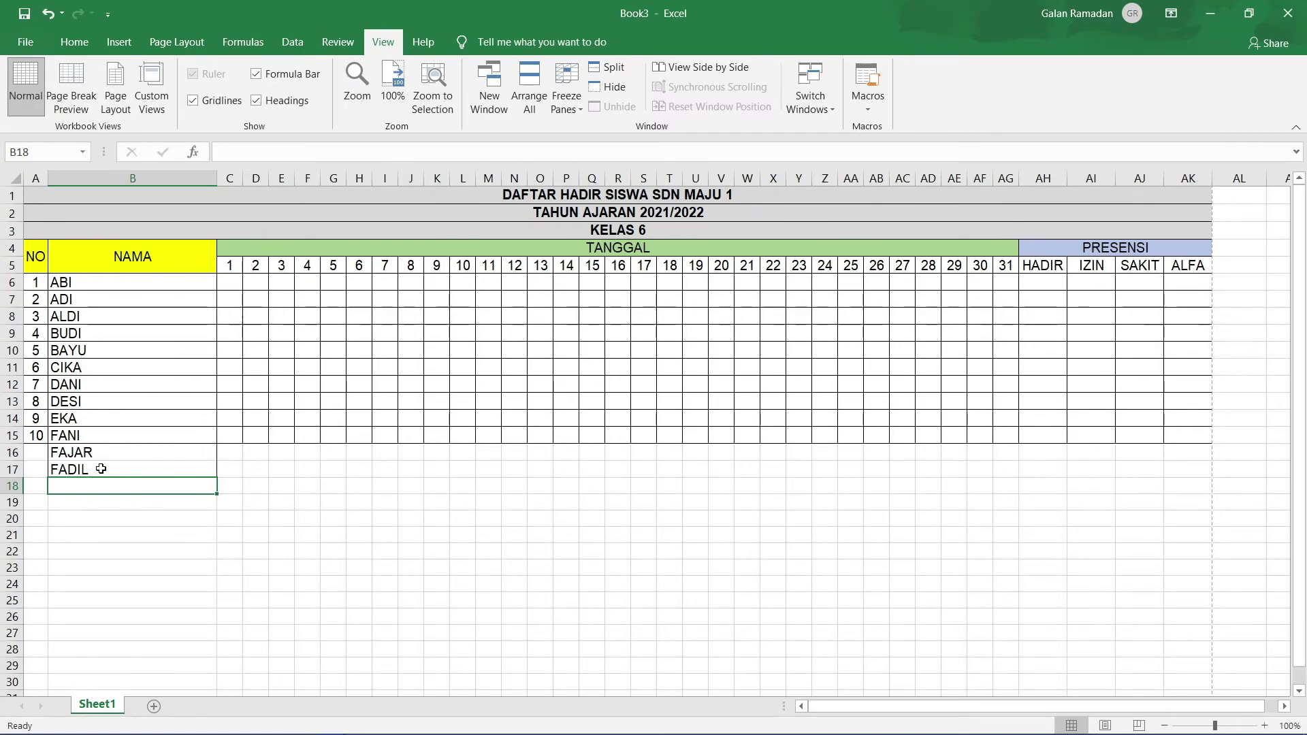
type("GIGI")
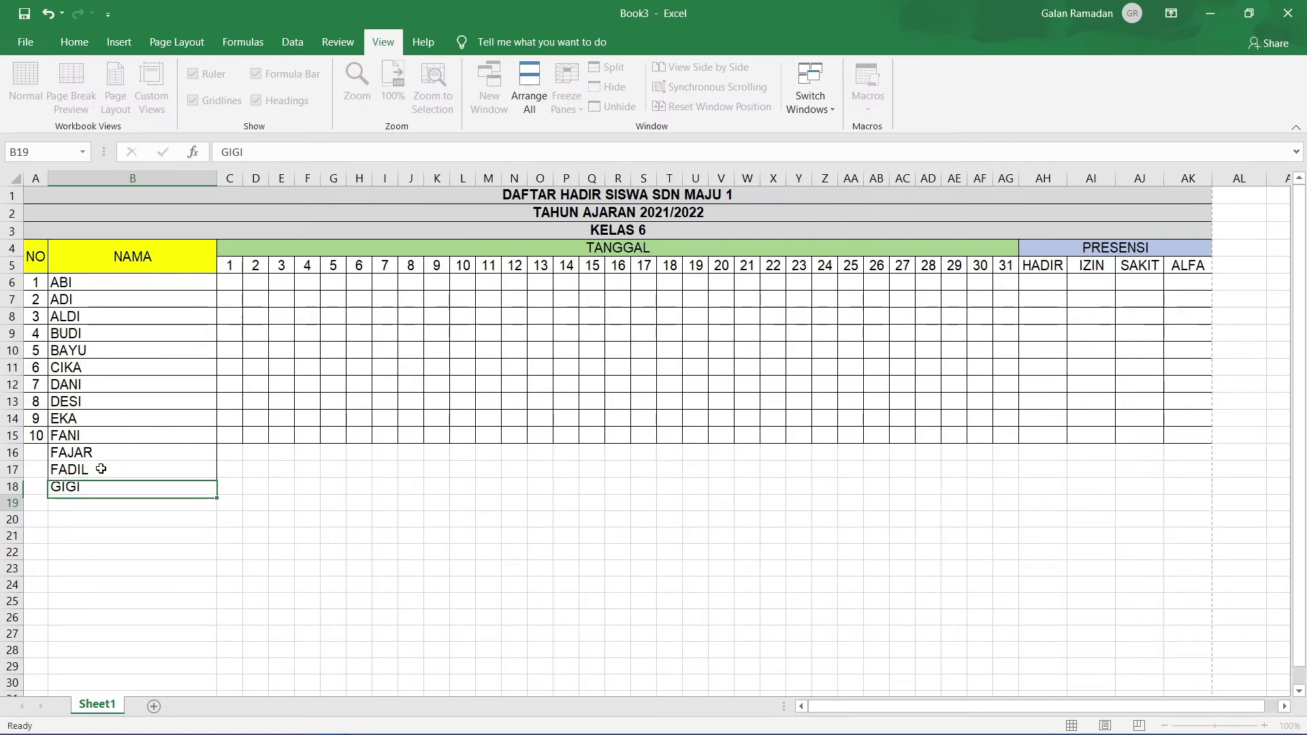
key("Return")
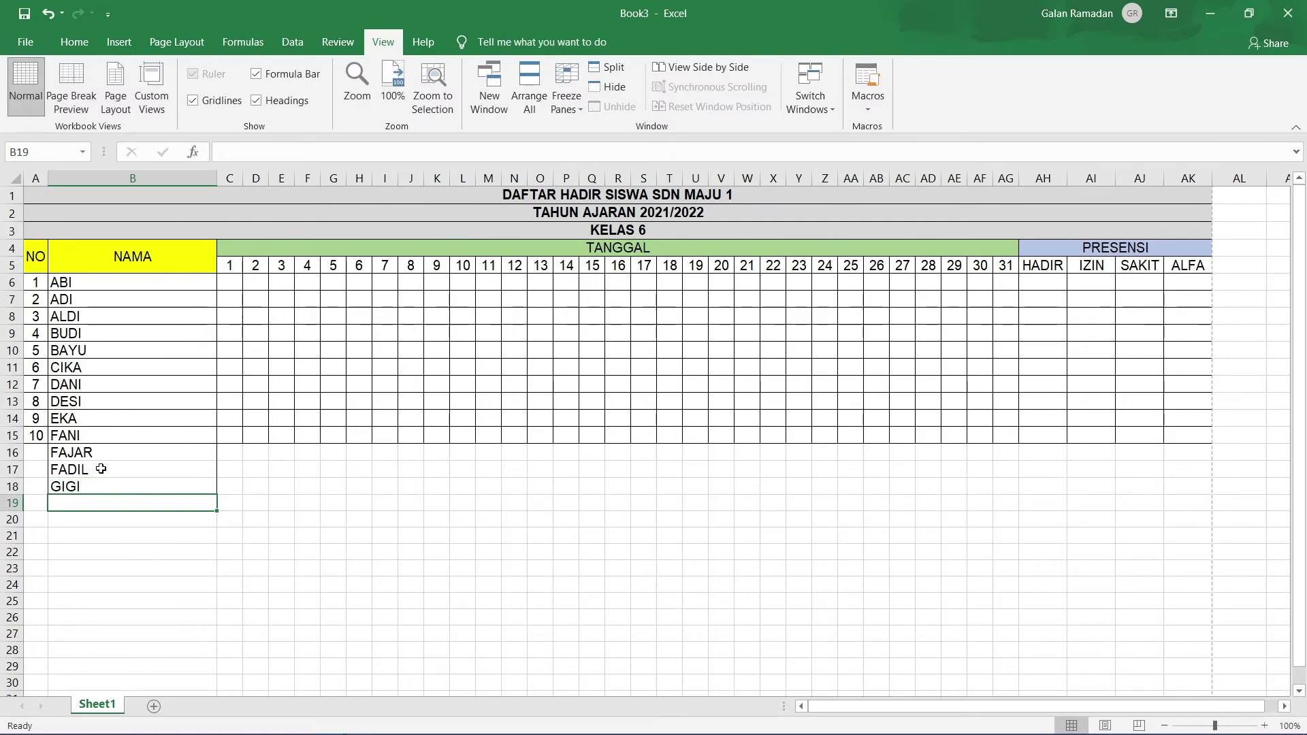
type("JIHAN")
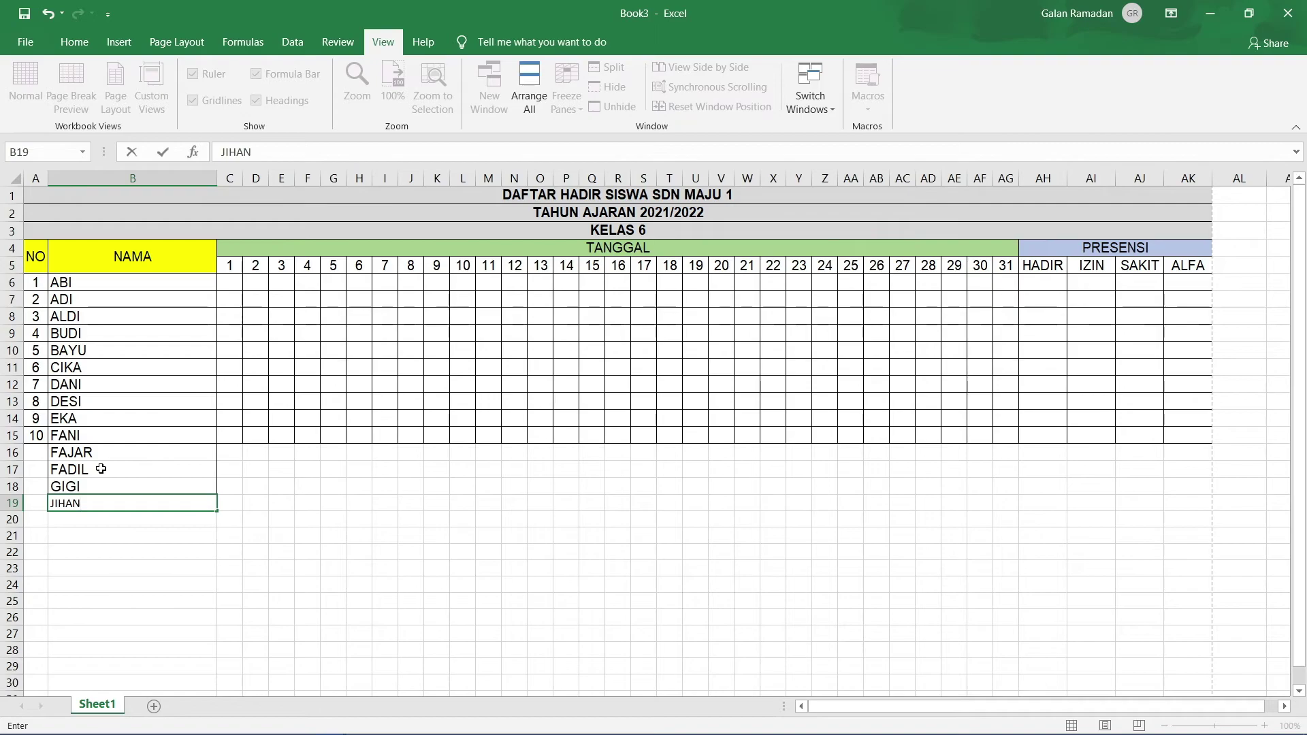
key("Return")
type("JOKO")
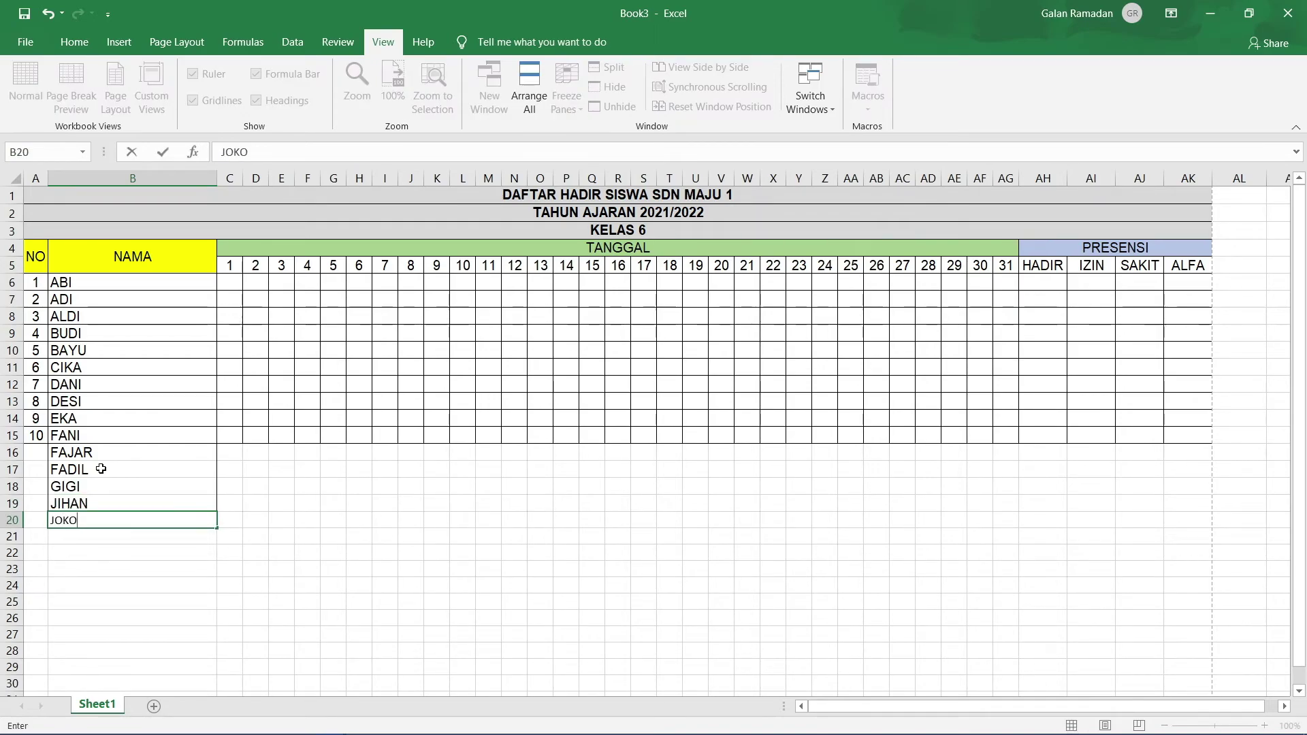
key("Return")
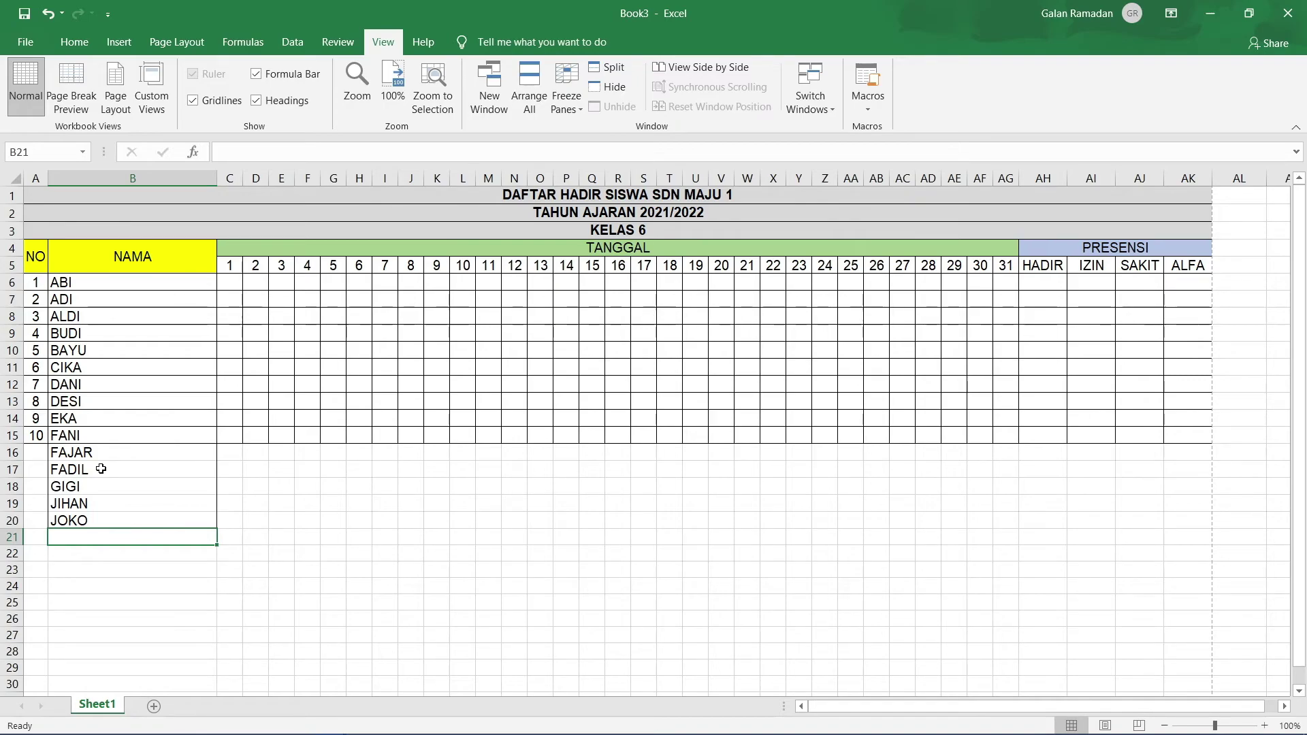
Enter the next four student names in capital letters in cells B21 to B24 of the NAMA column
type("KEVIN")
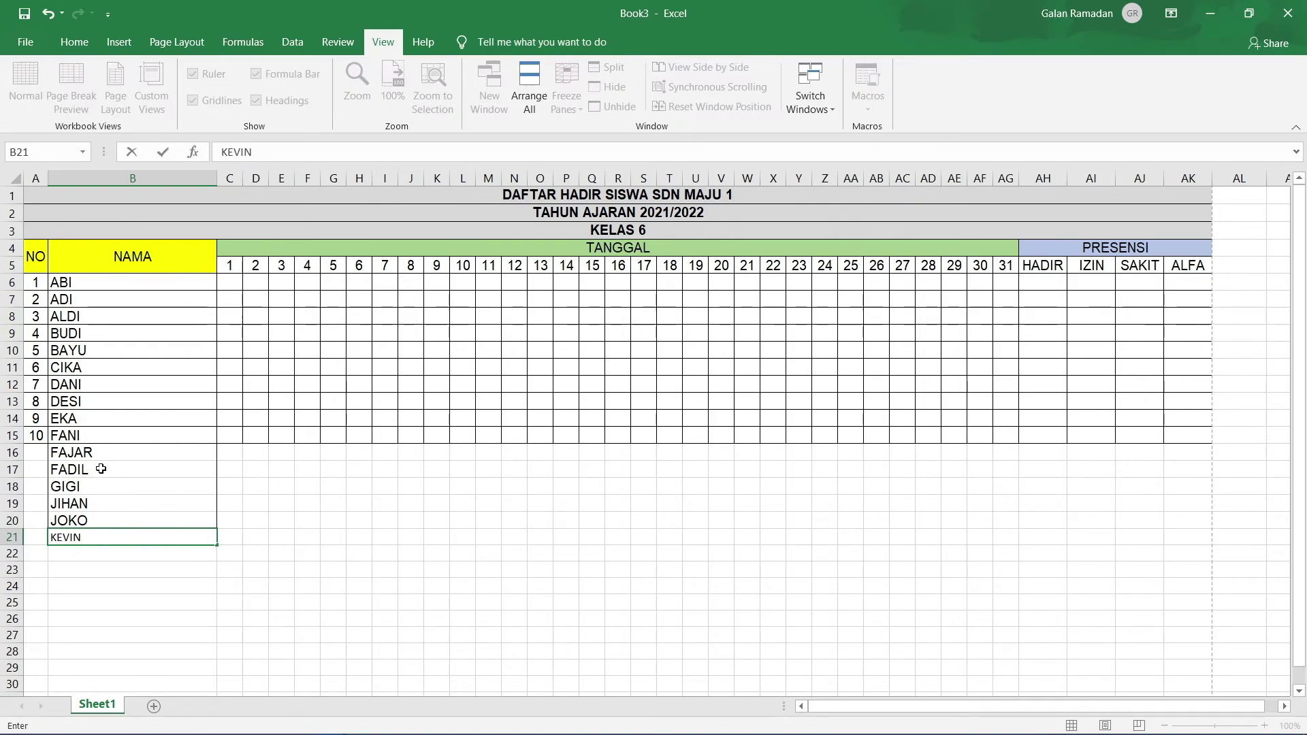
key("Return")
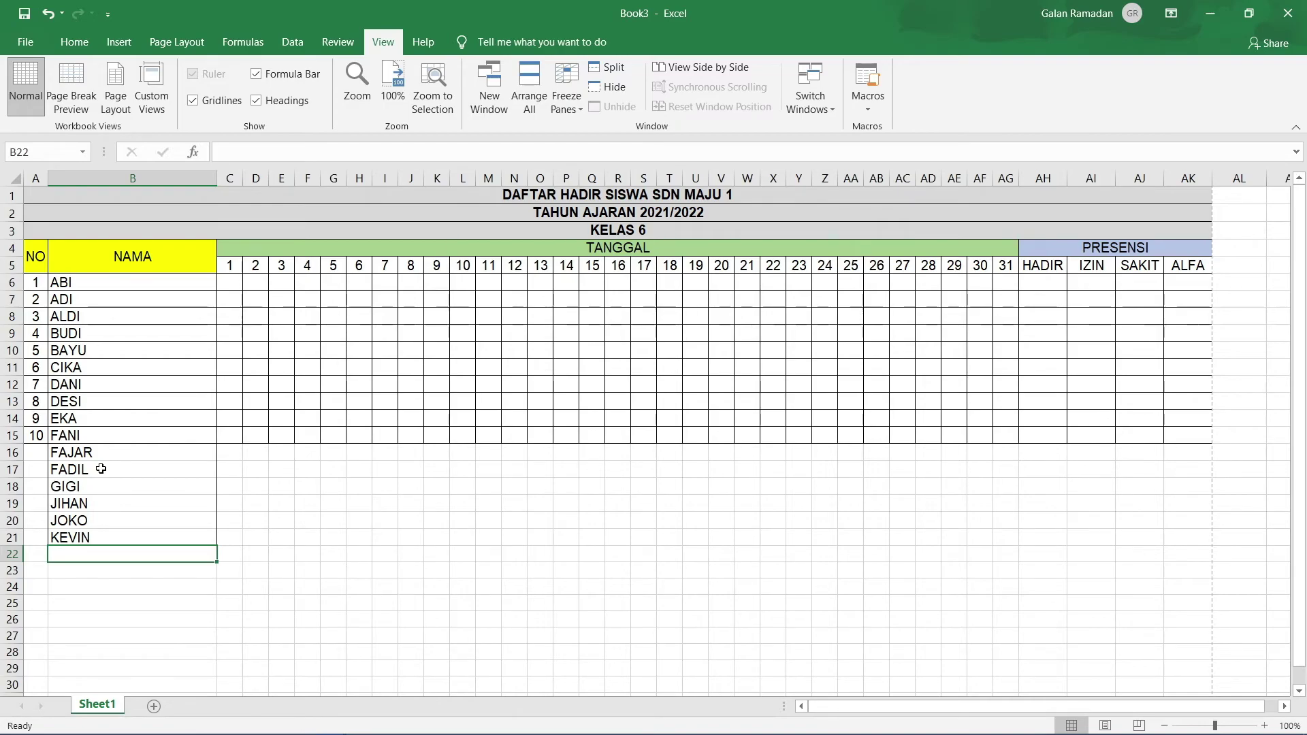
type("LESTI")
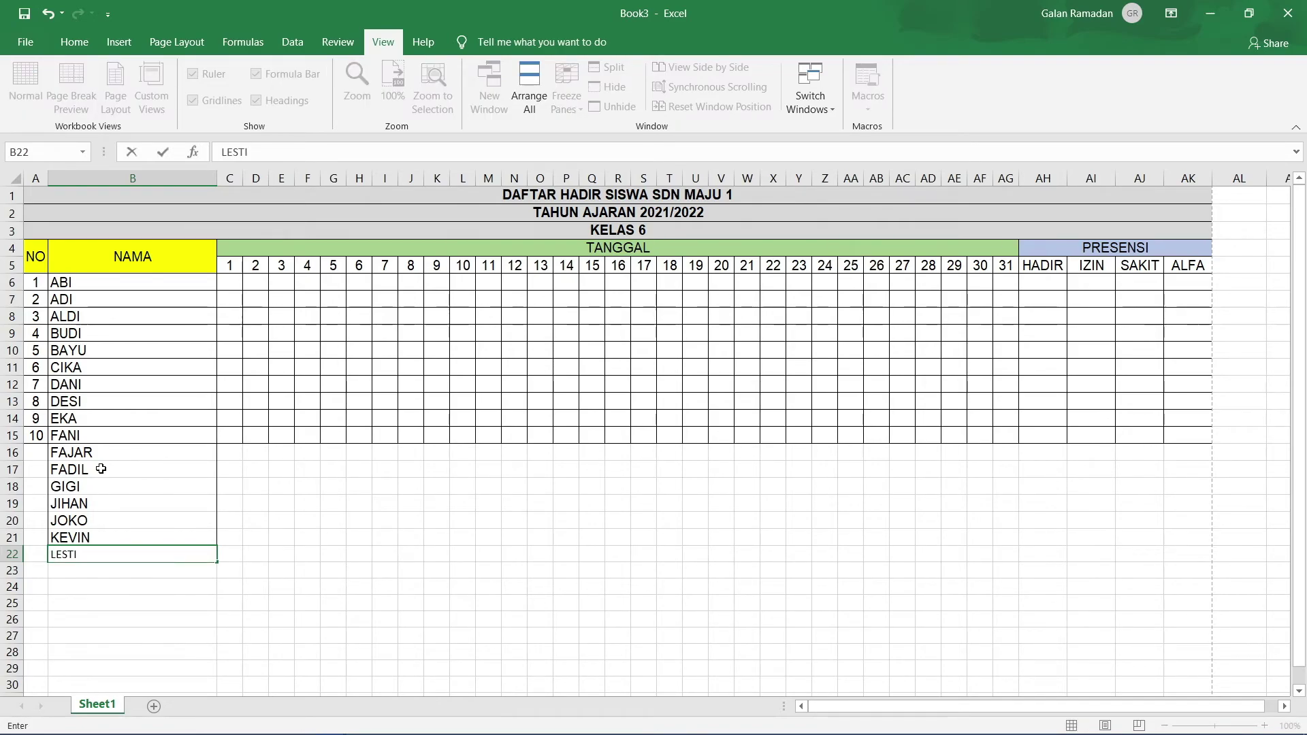
key("Return")
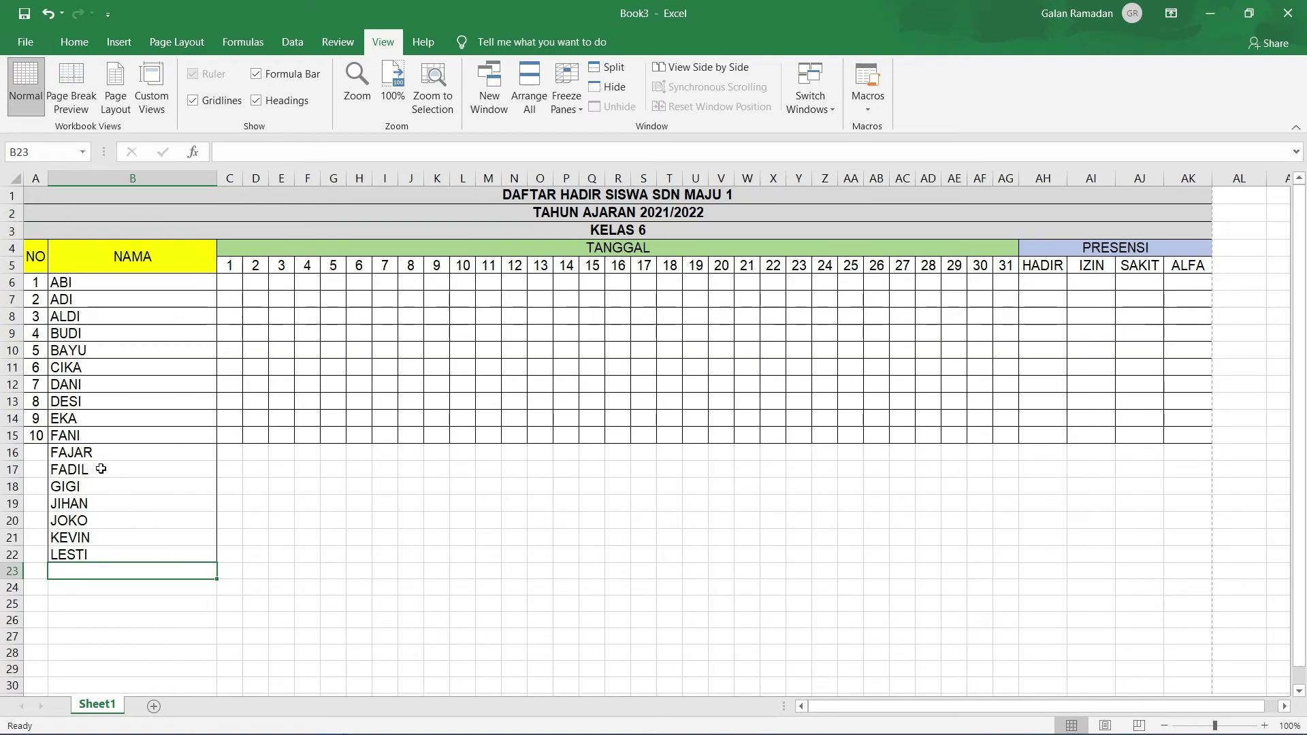
type("MAMAD")
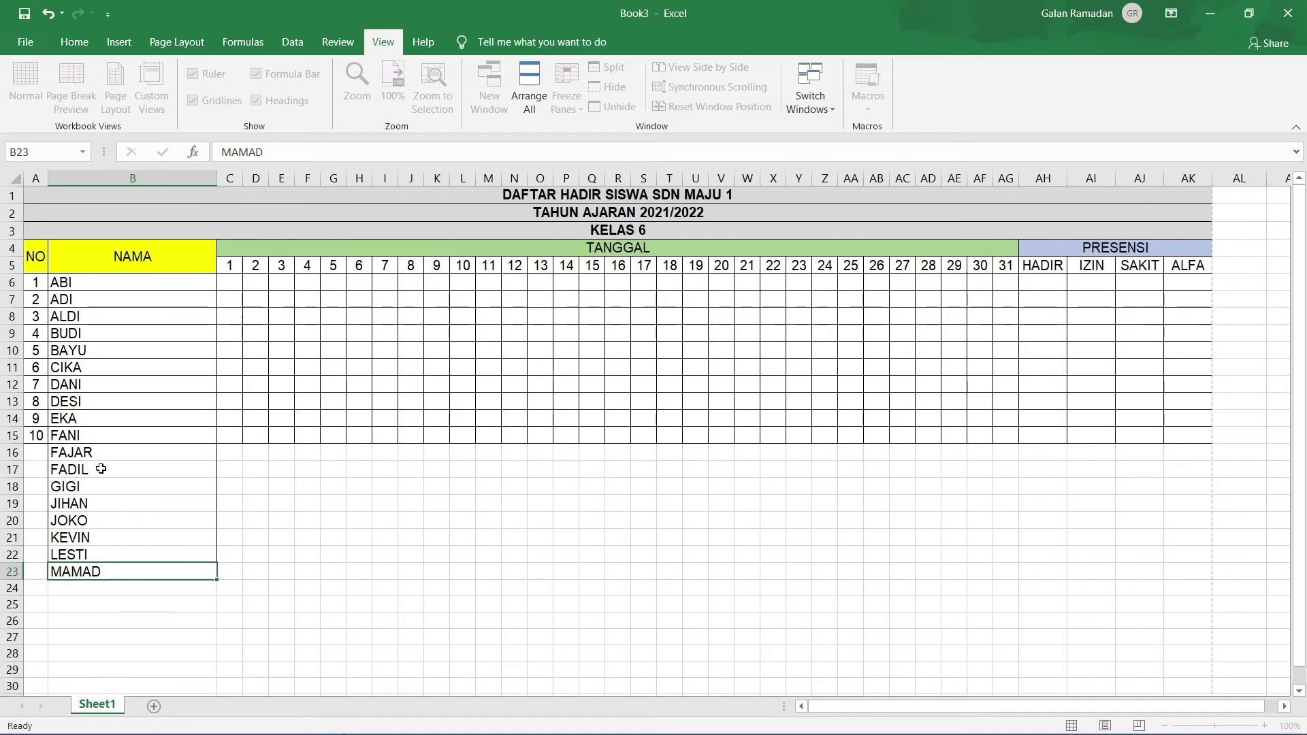
key("Return")
type("NANA")
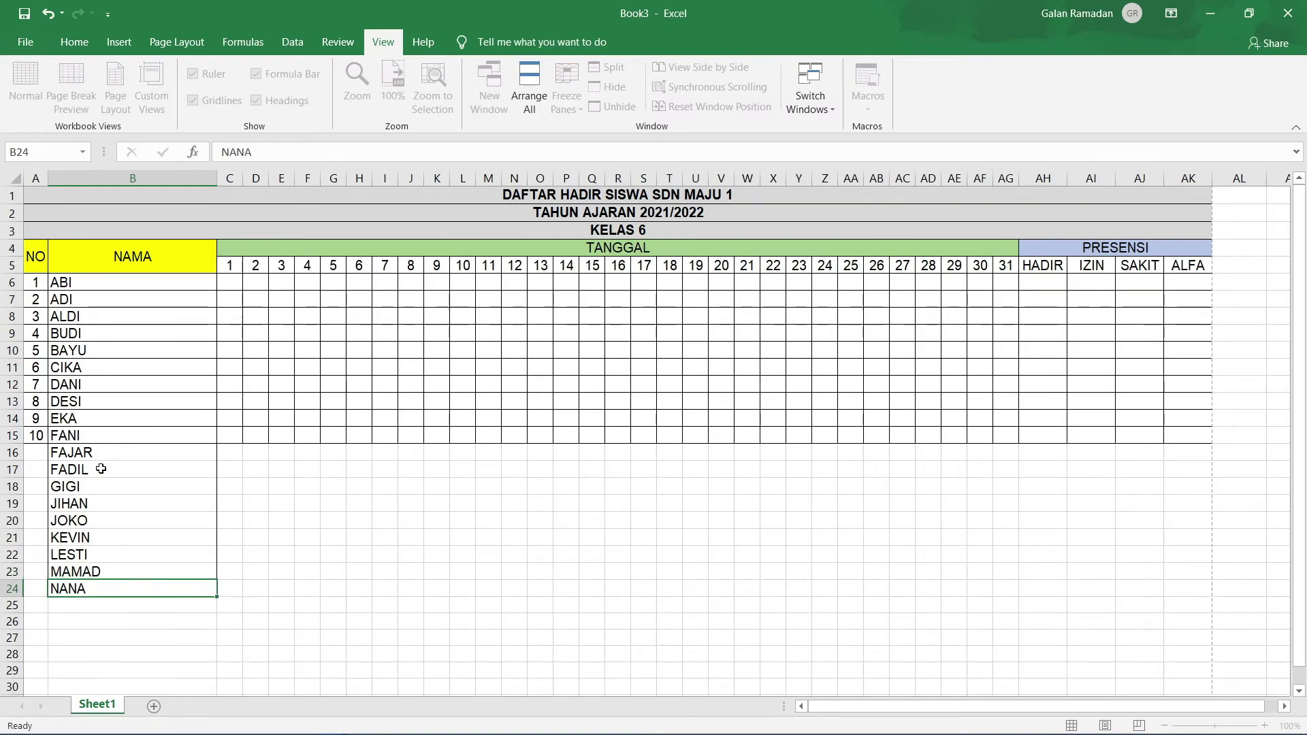
key("Return")
Enter three further student names in capital letters in cells B25 to B27
type("P")
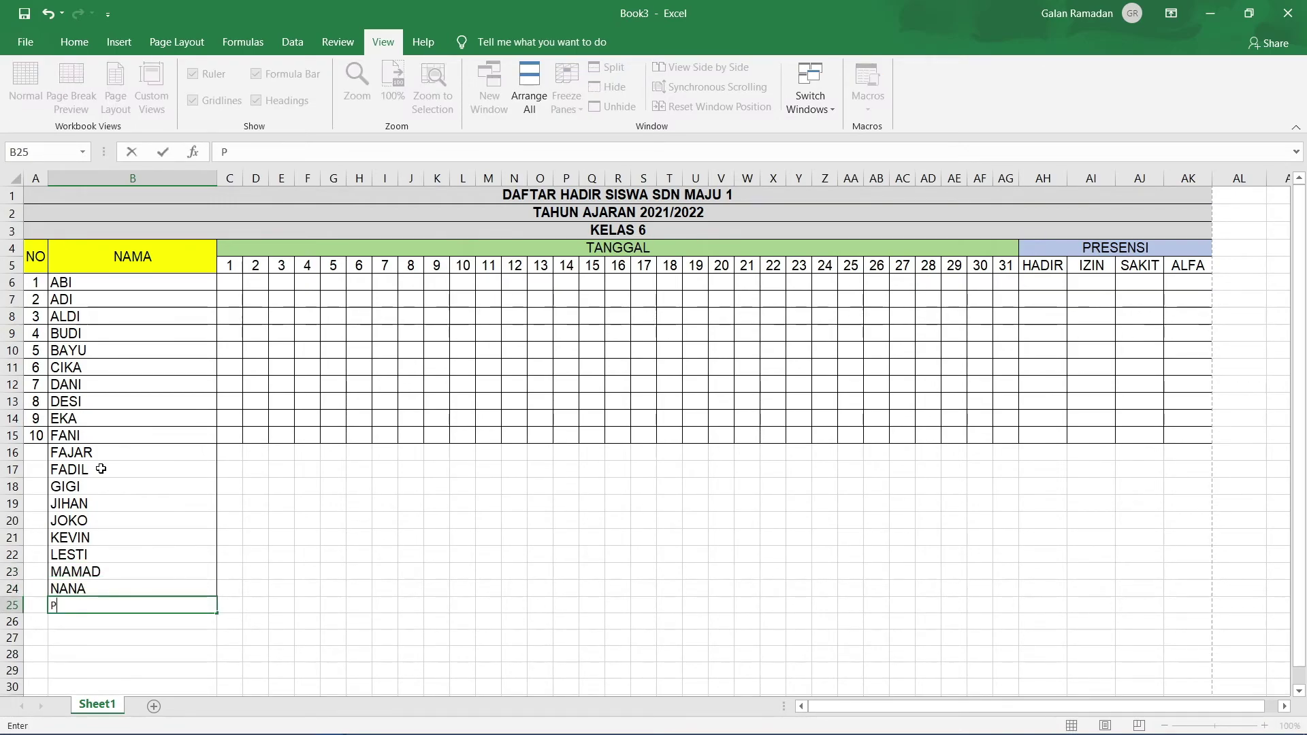
type("PANG")
key("Return")
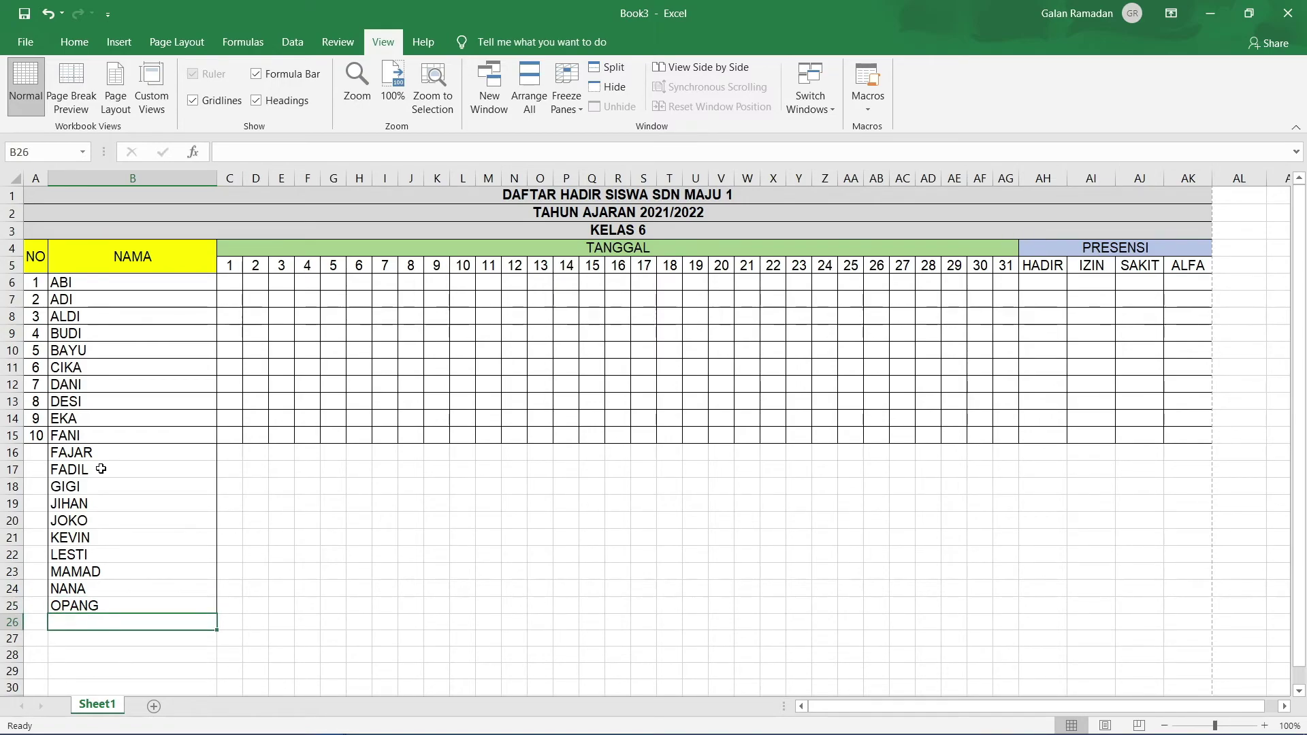
type("QIQI")
key("Return")
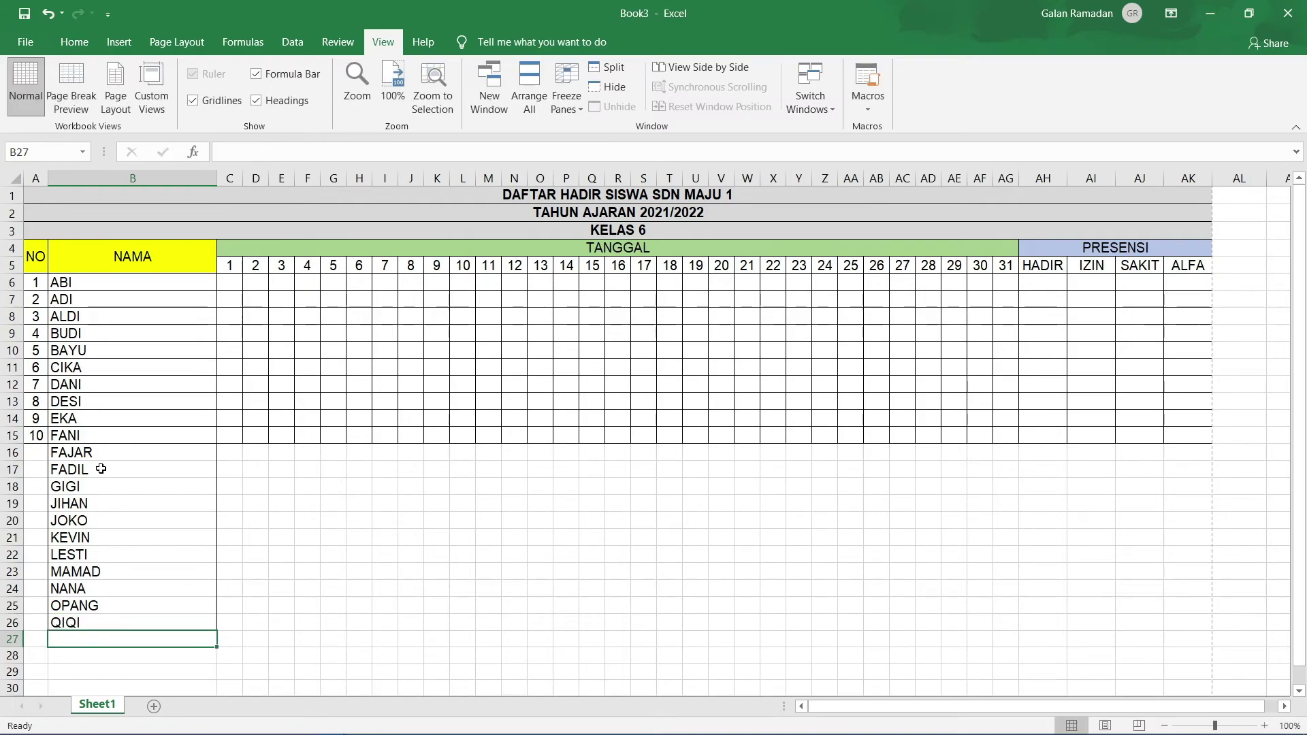
type("RESTI")
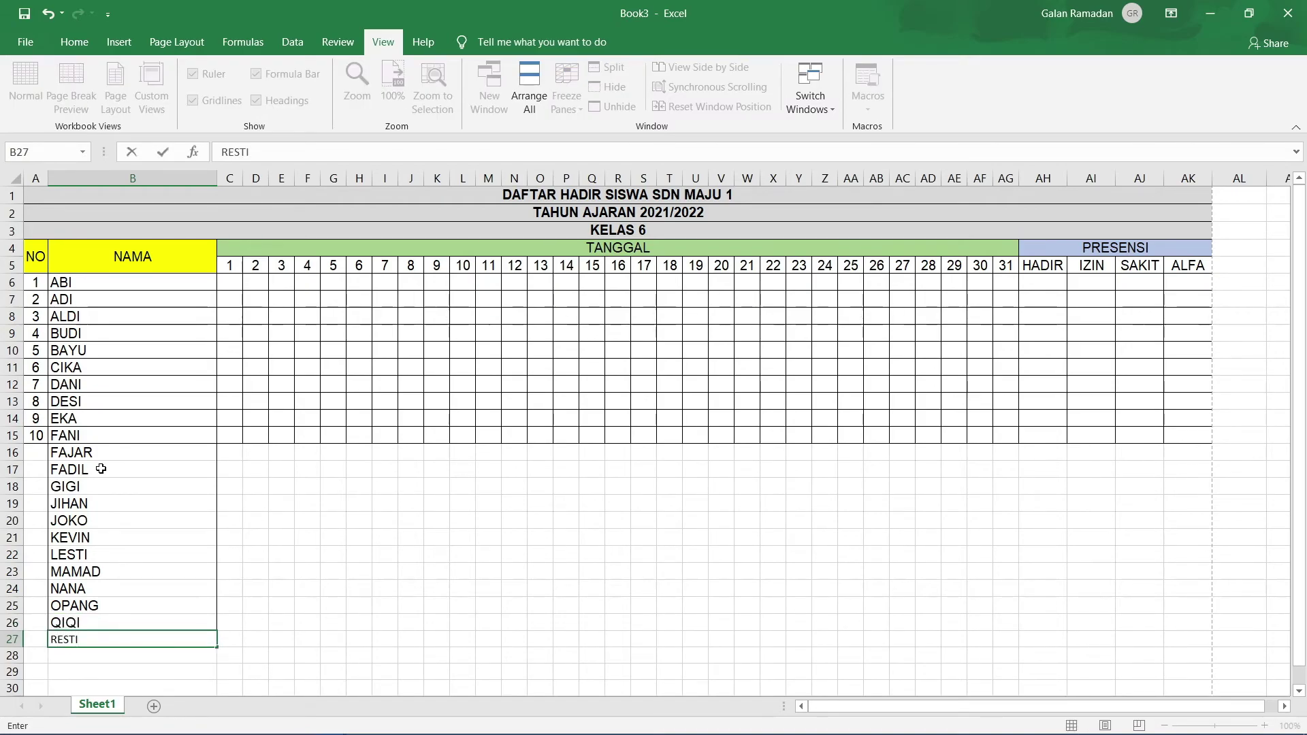
key("Return")
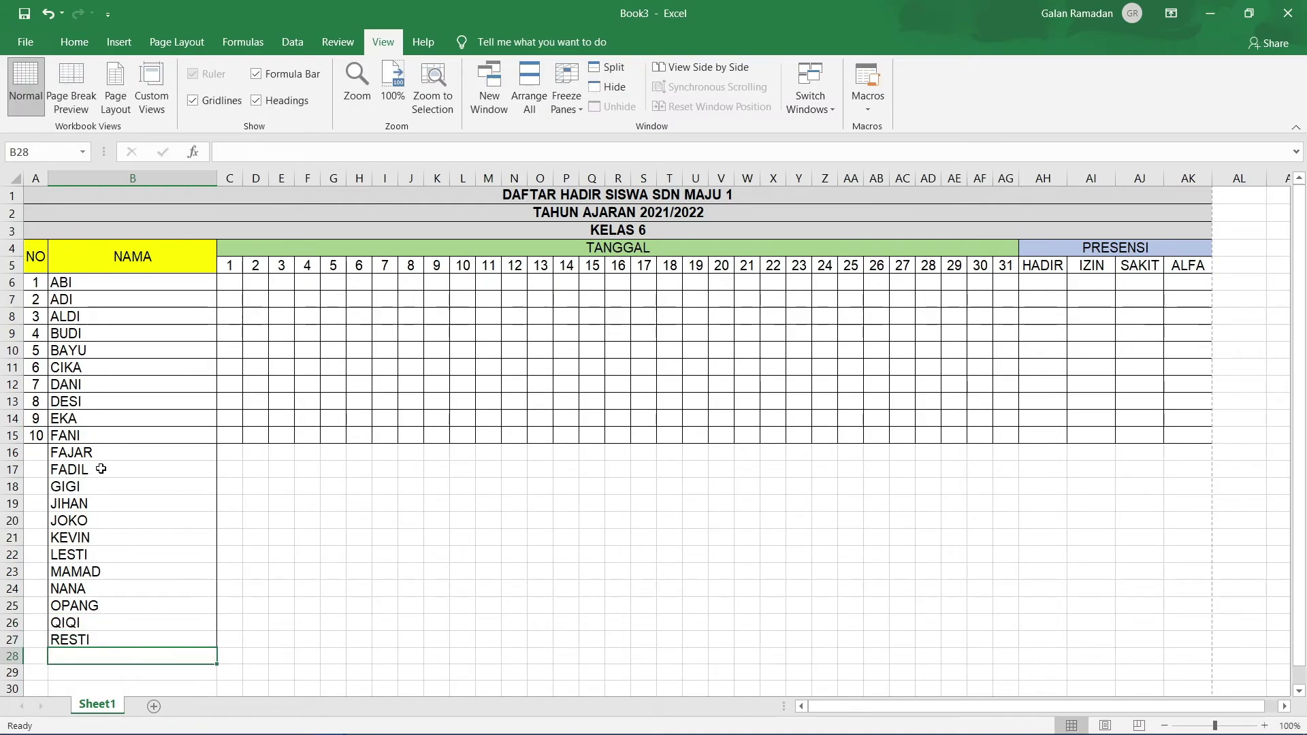
Complete the NAMA column with five last student names in capital letters in cells B28 to B32
type("TIKA")
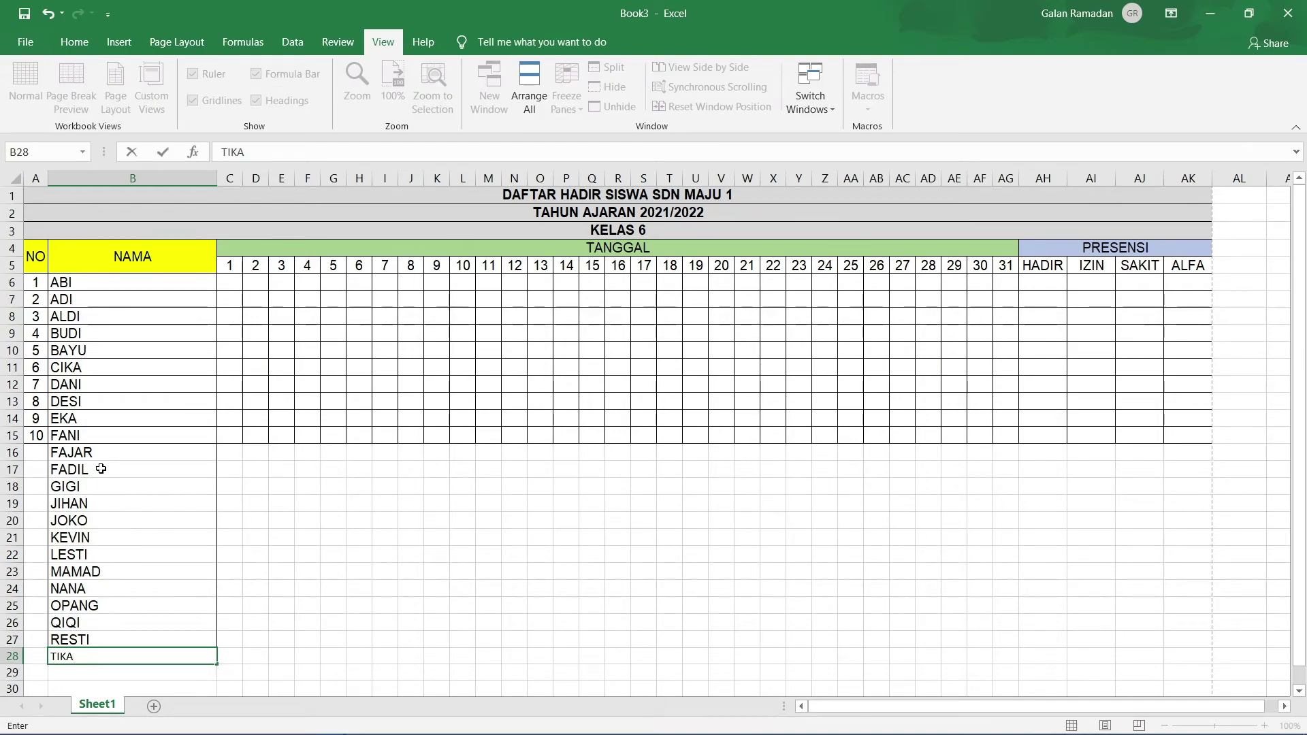
key("Return")
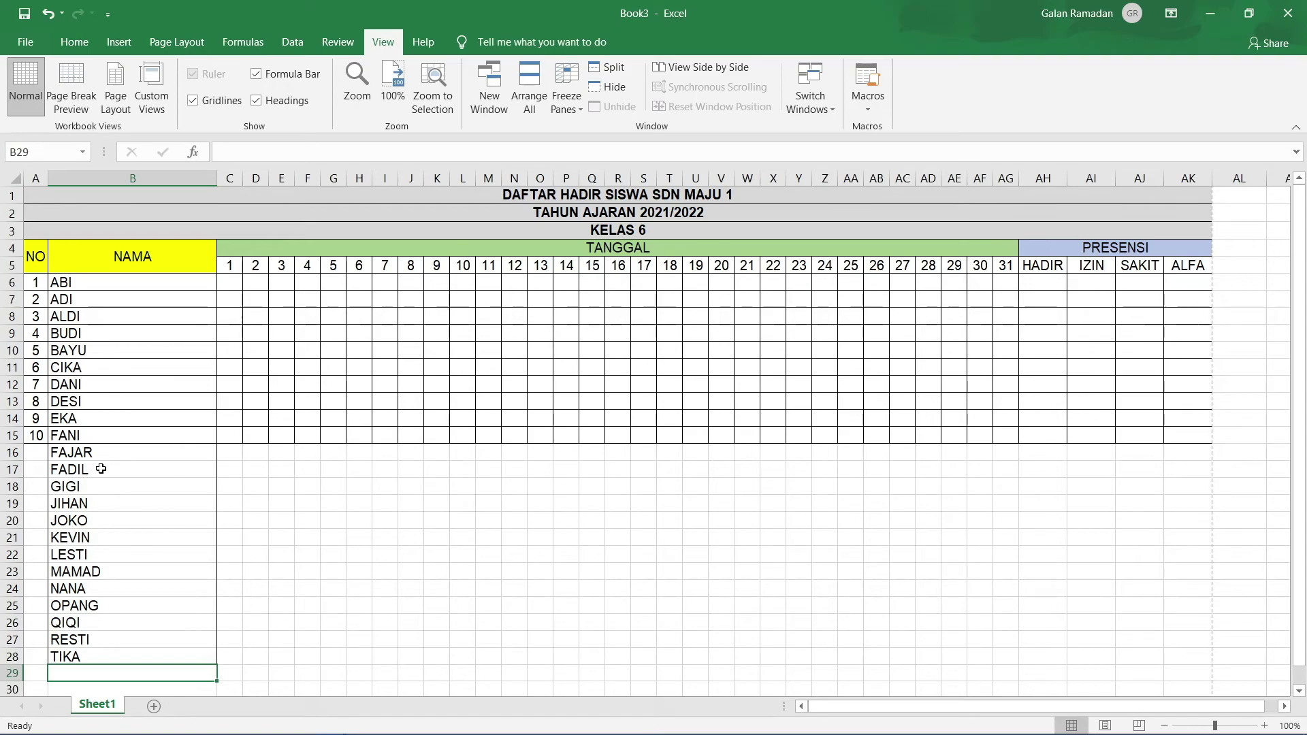
type("U")
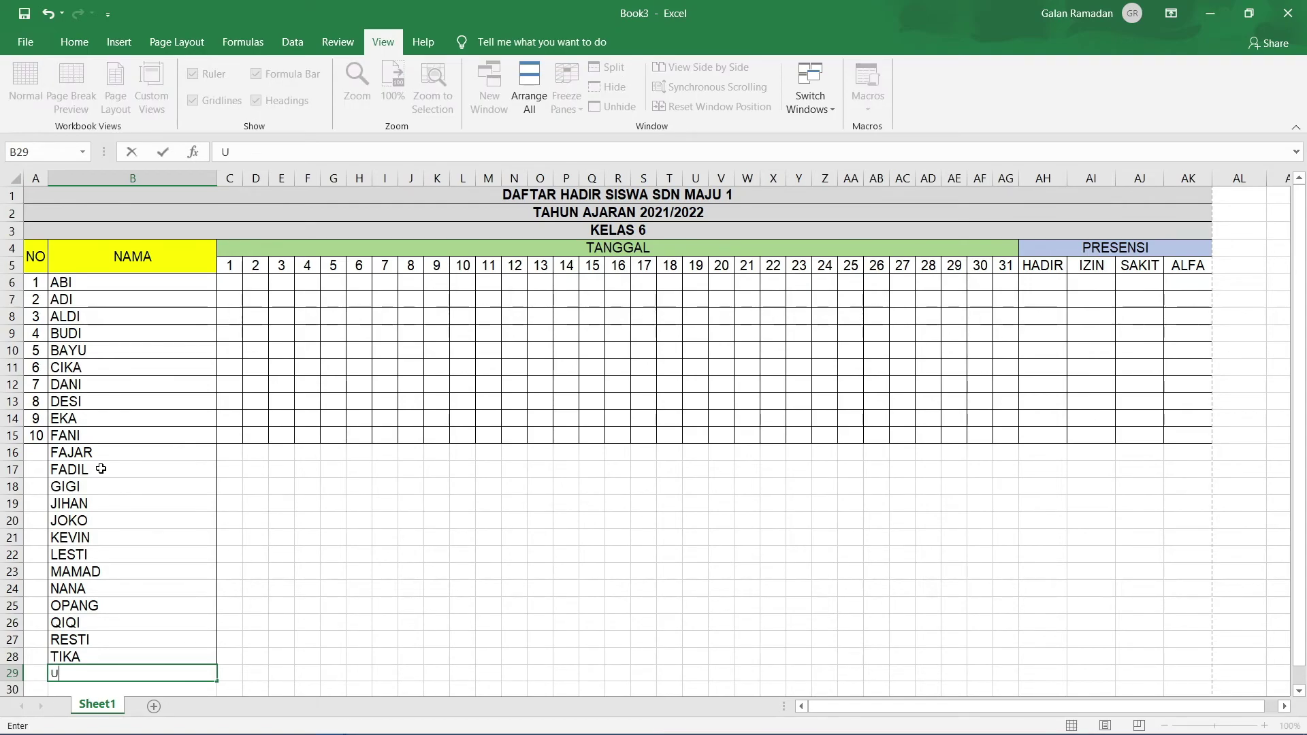
type("PIK")
key("Return")
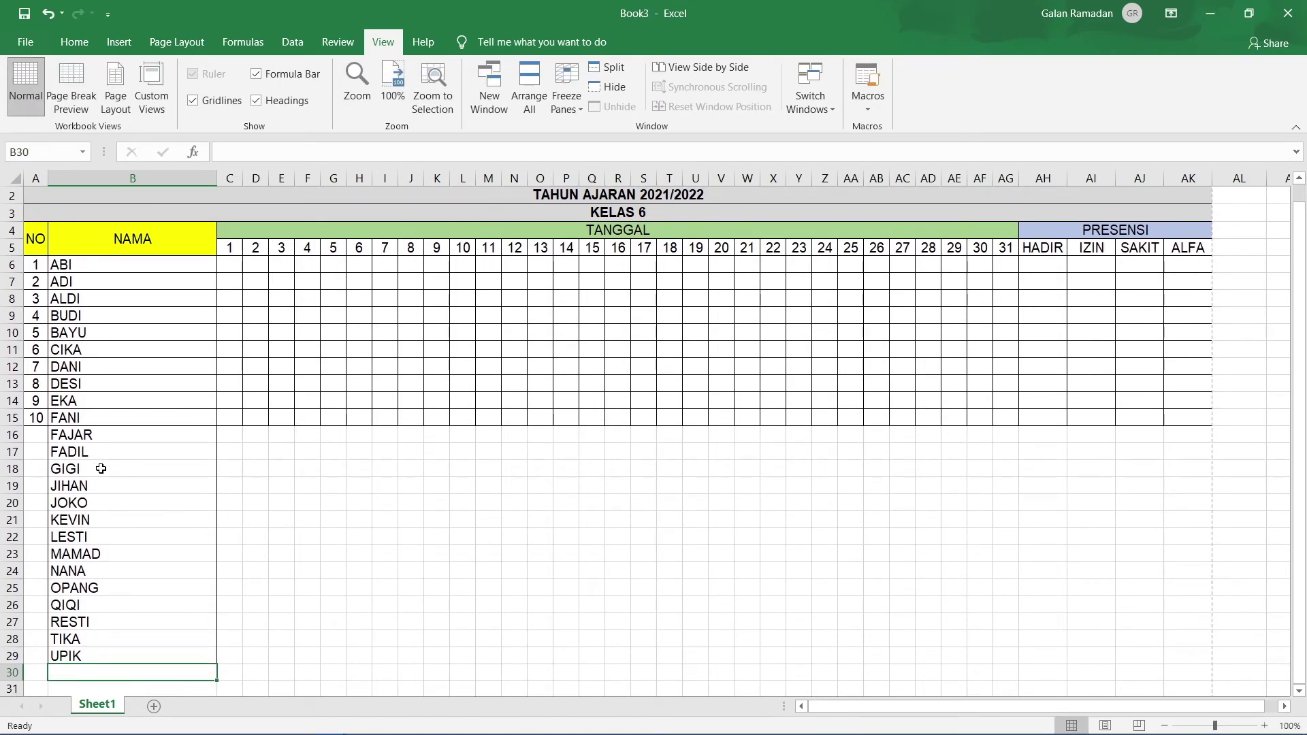
type("VINKY")
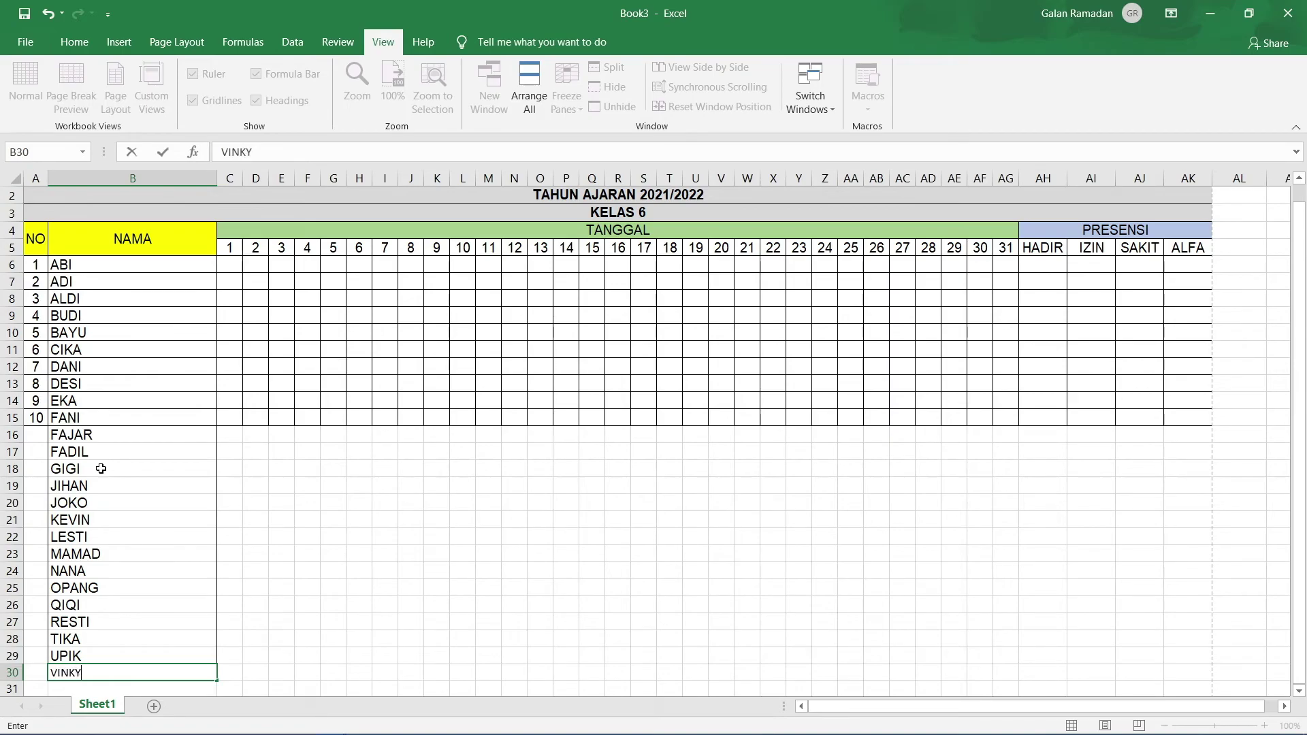
key("Return")
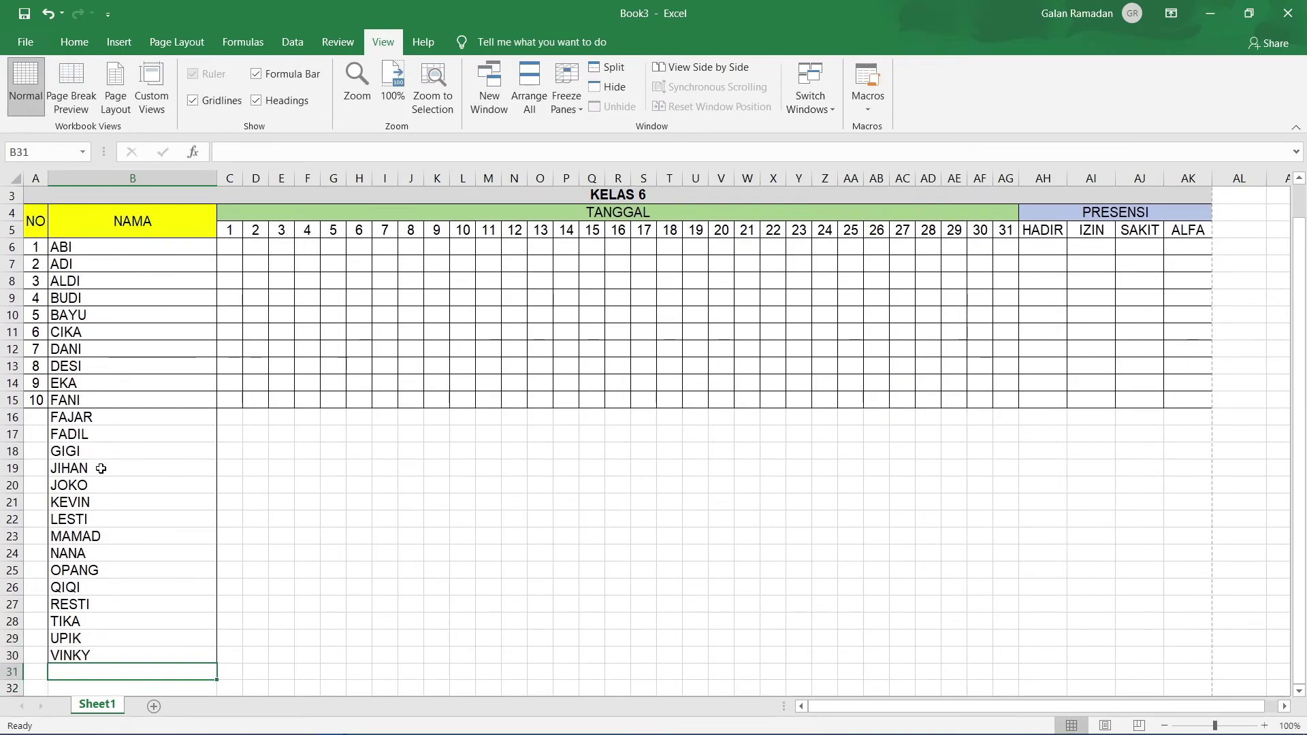
type("WENDY")
key("Return")
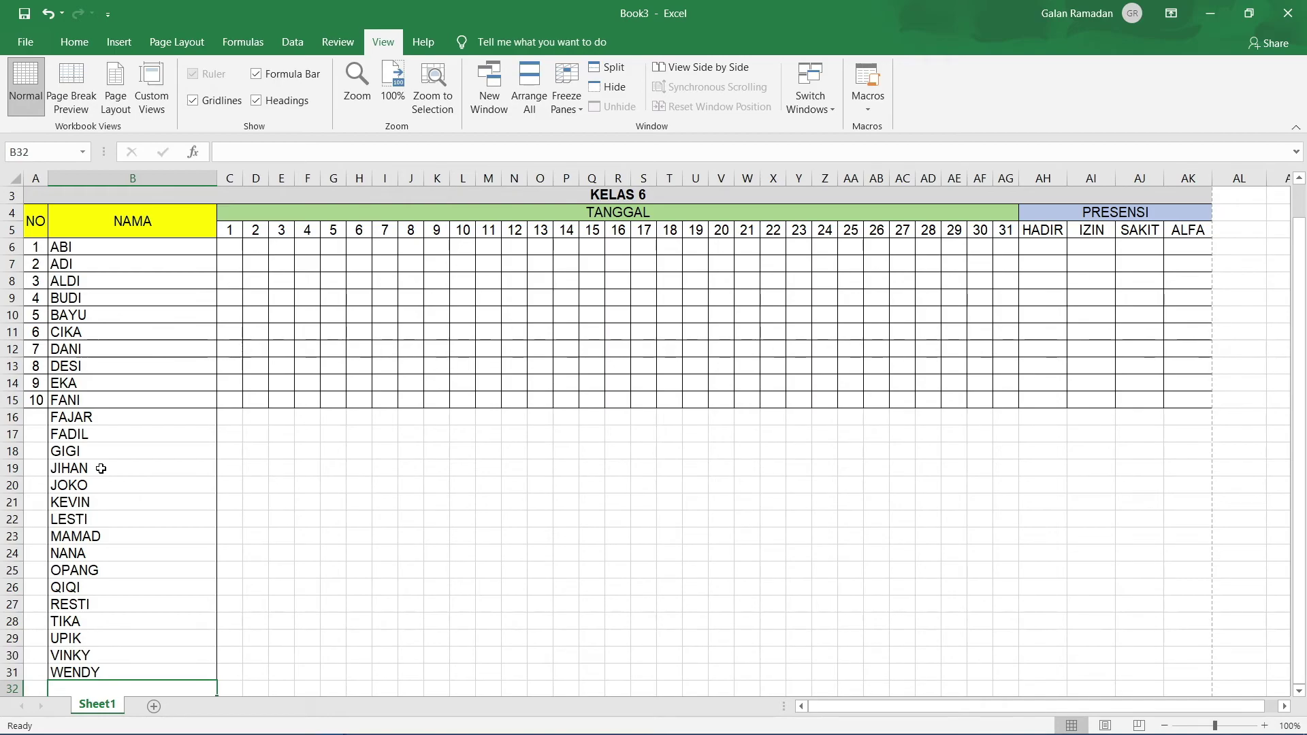
type("ZENI")
left_click(107, 434)
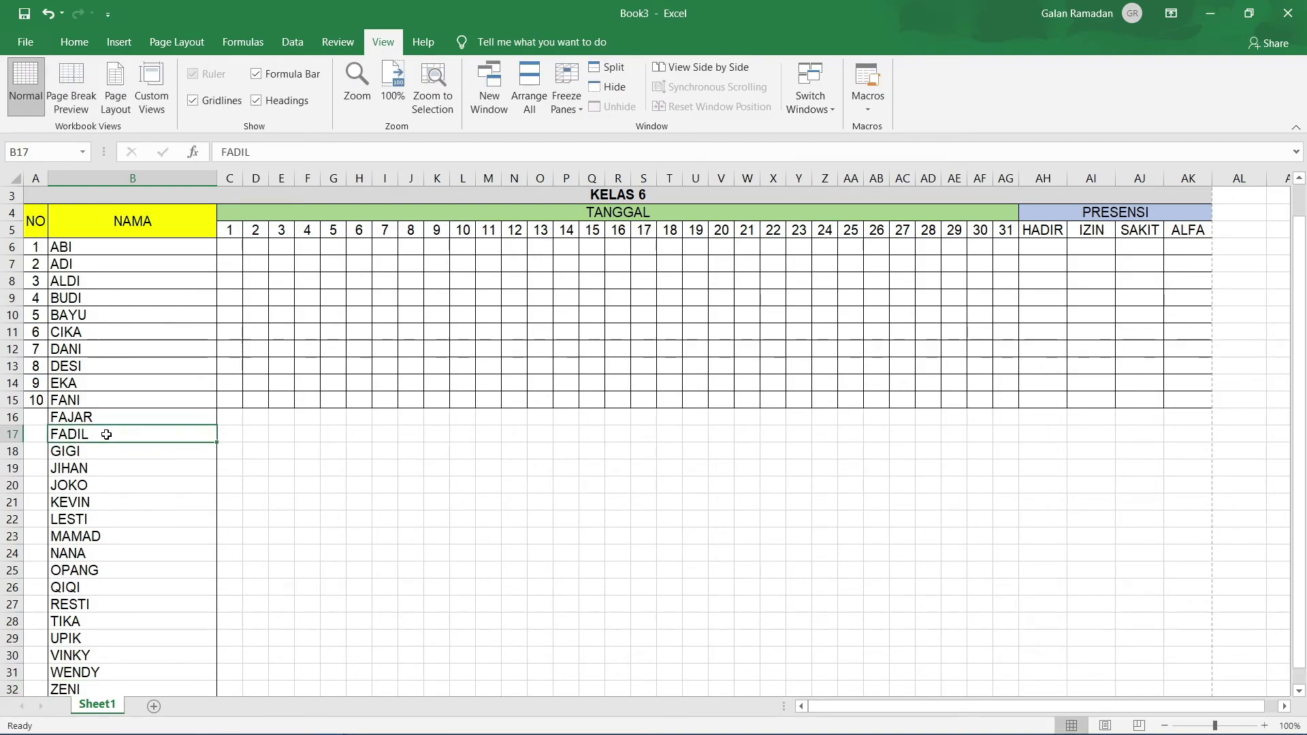
Extend the NO column's numbering from the 1 and 2 in A6:A7 down to 27 in row 32
scroll(106, 434, "down", 2)
scroll(6, 409, "up", 1)
left_click(36, 347)
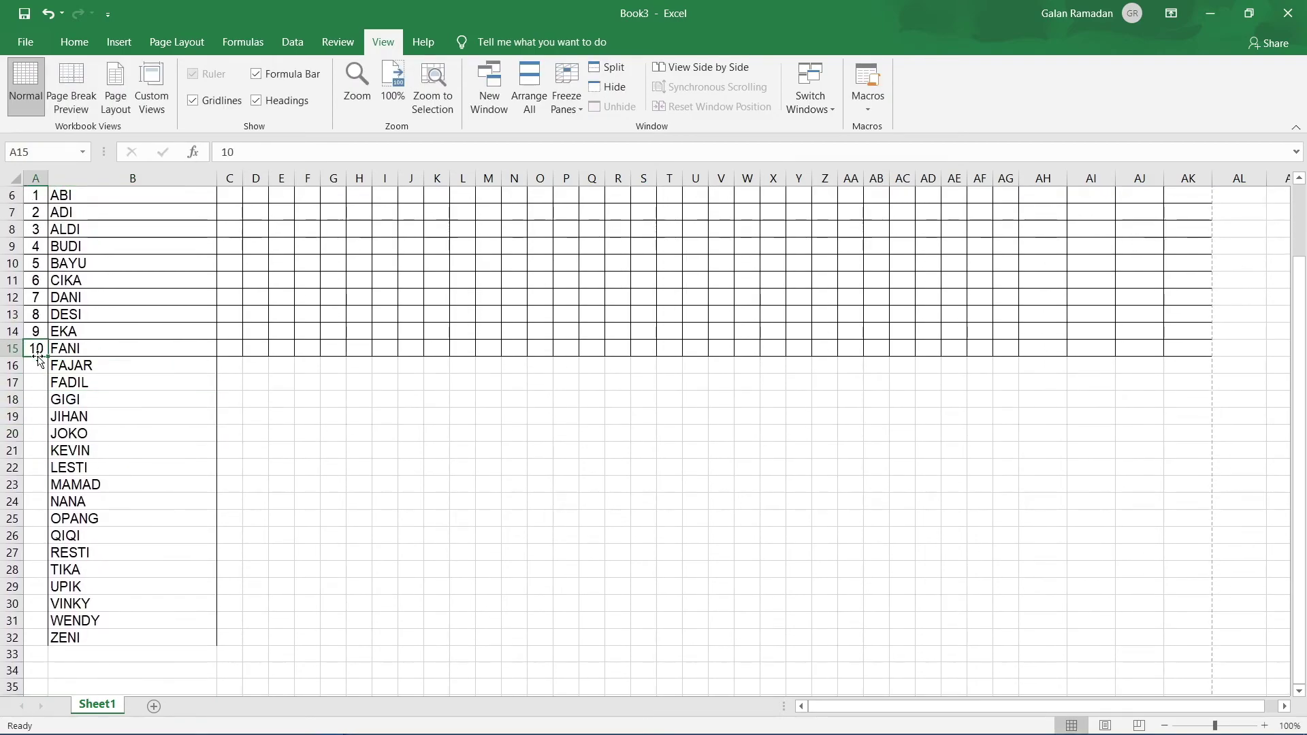
scroll(37, 368, "up", 2)
left_click_drag(37, 286, 38, 303)
scroll(43, 320, "down", 2)
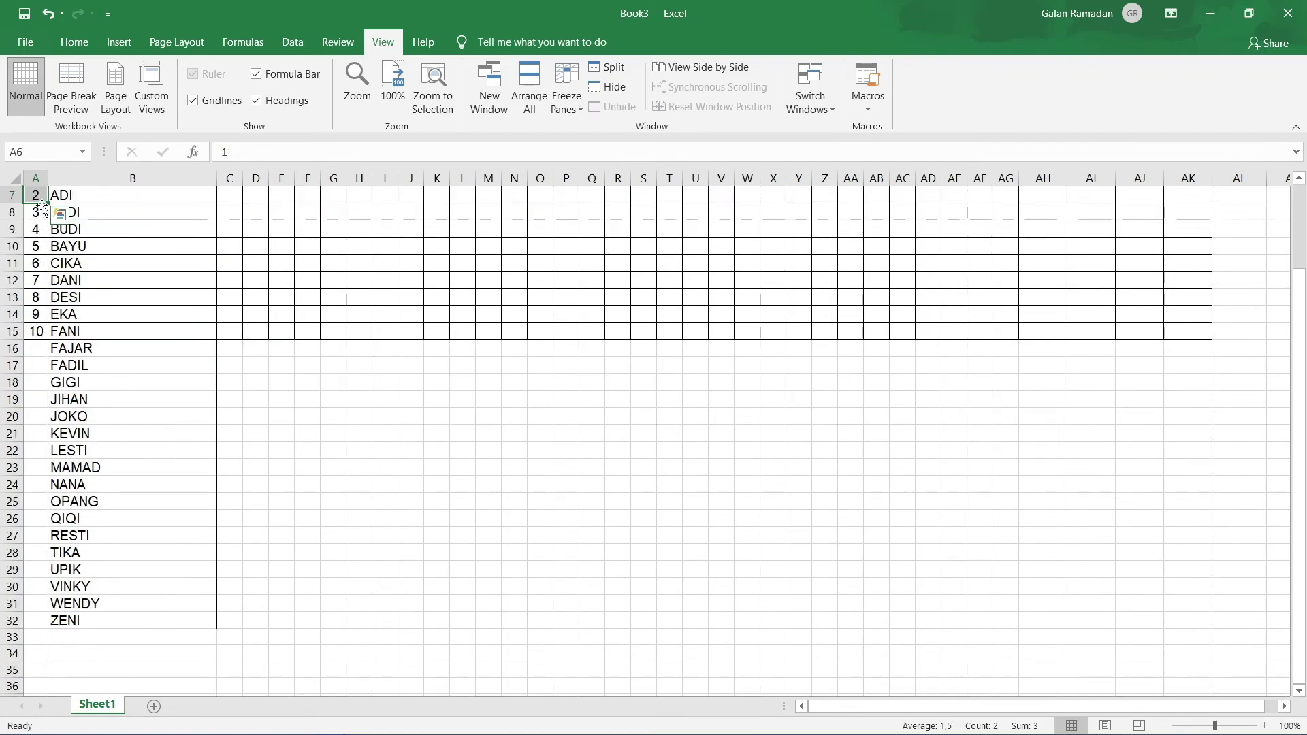
left_click_drag(47, 204, 43, 625)
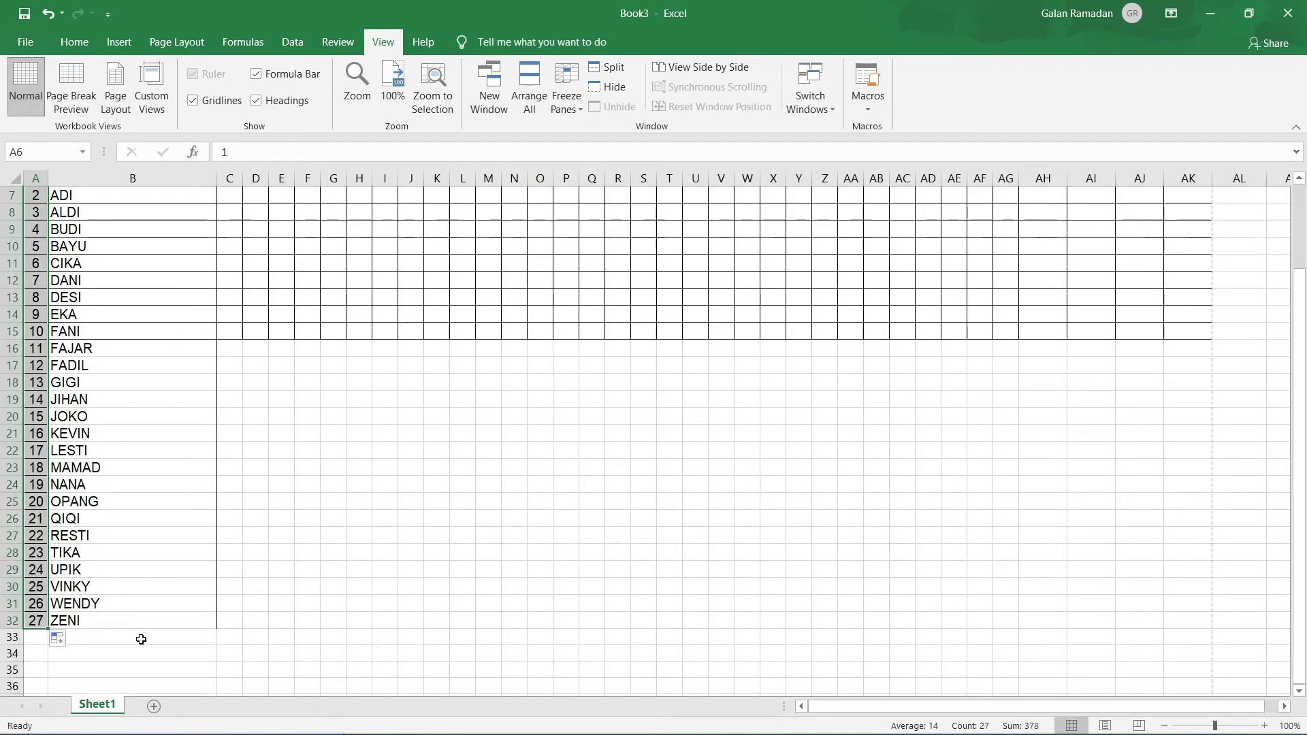
left_click(140, 639)
Apply all borders to the whole attendance list, A1:AK32, including the newly added student rows
scroll(495, 483, "up", 2)
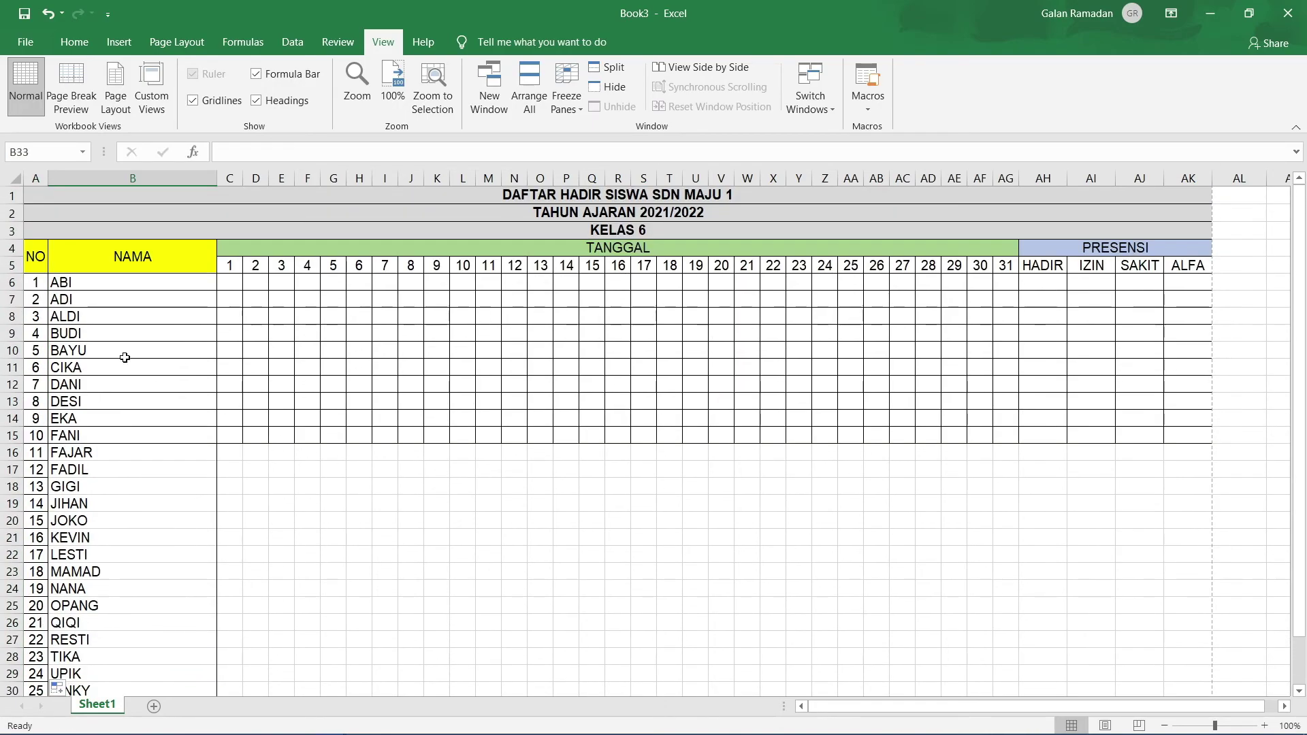
left_click_drag(44, 197, 111, 671)
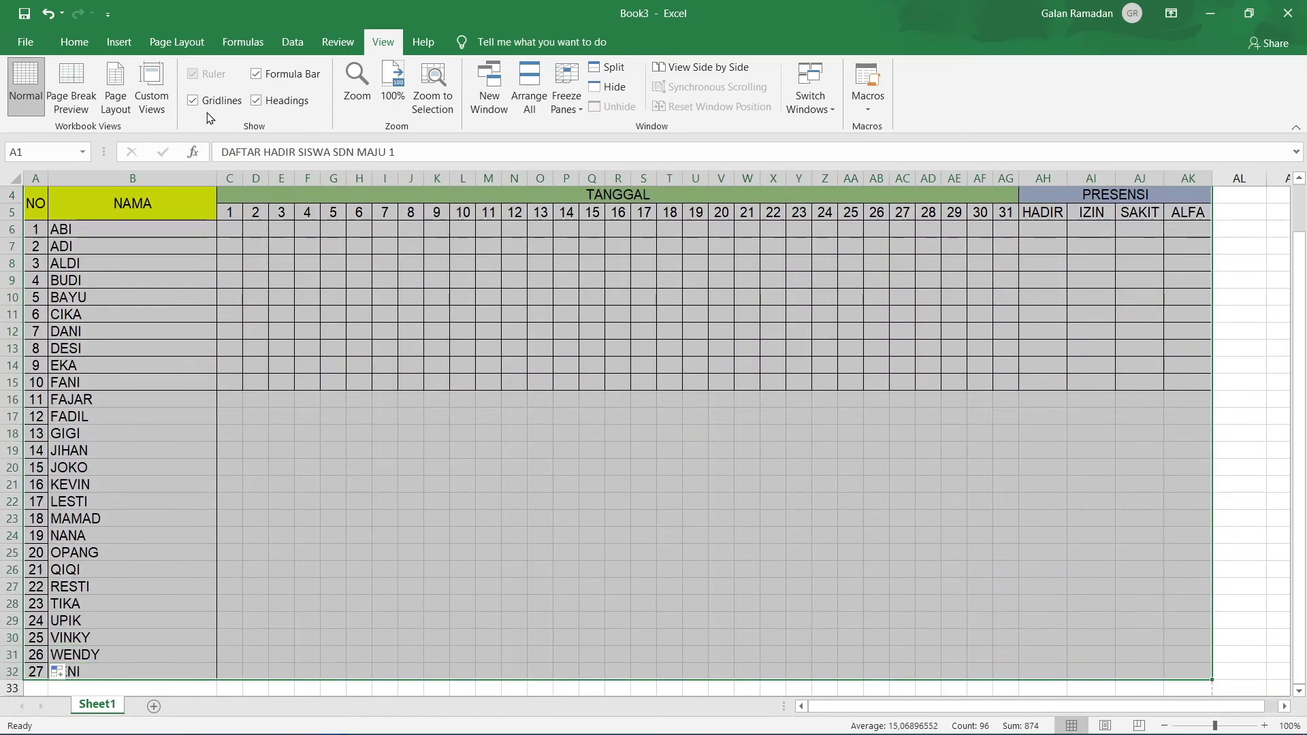
left_click(74, 41)
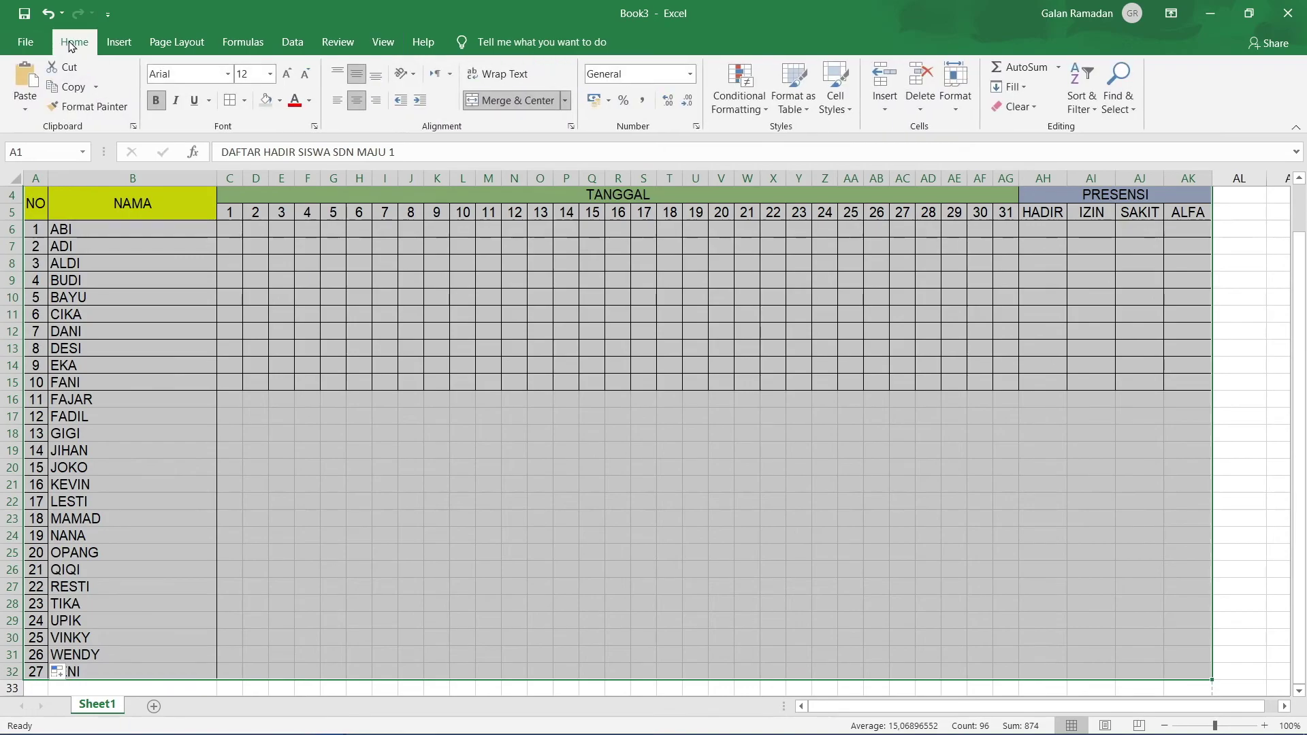
left_click(239, 104)
left_click(643, 452)
scroll(951, 404, "down", 4)
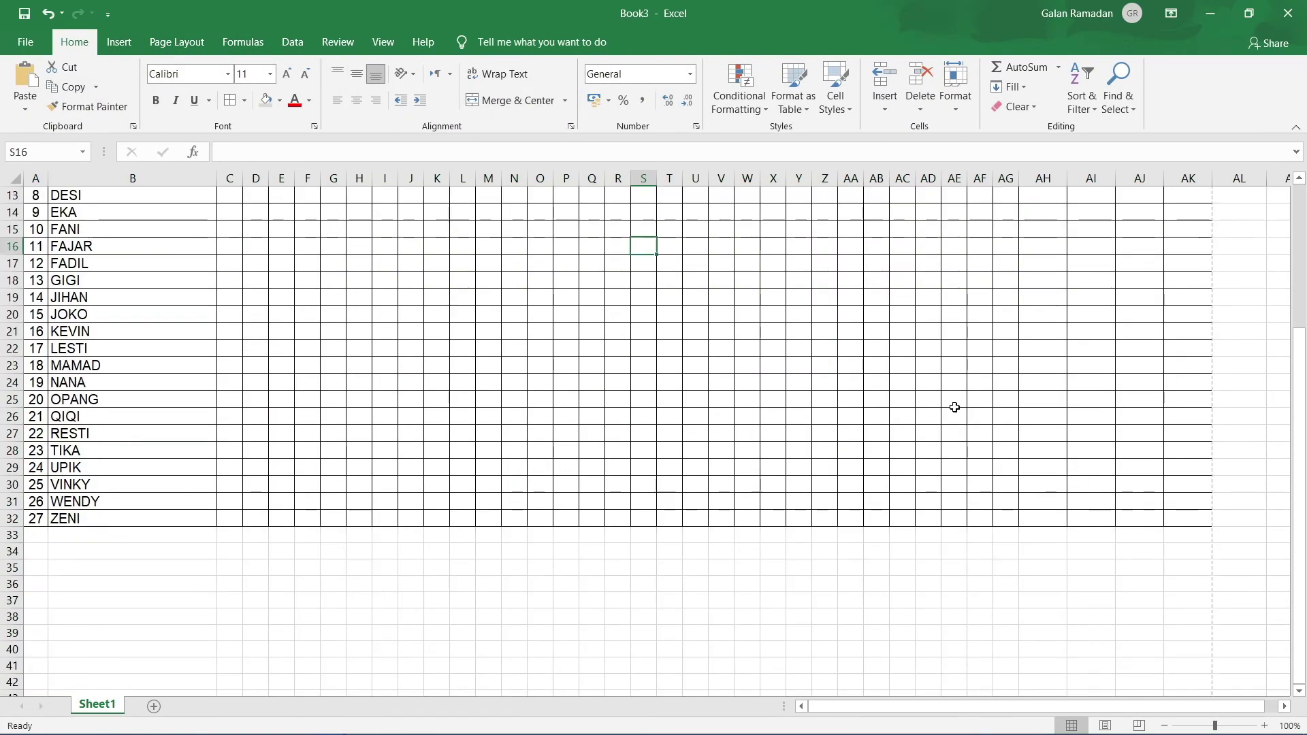
scroll(589, 396, "up", 4)
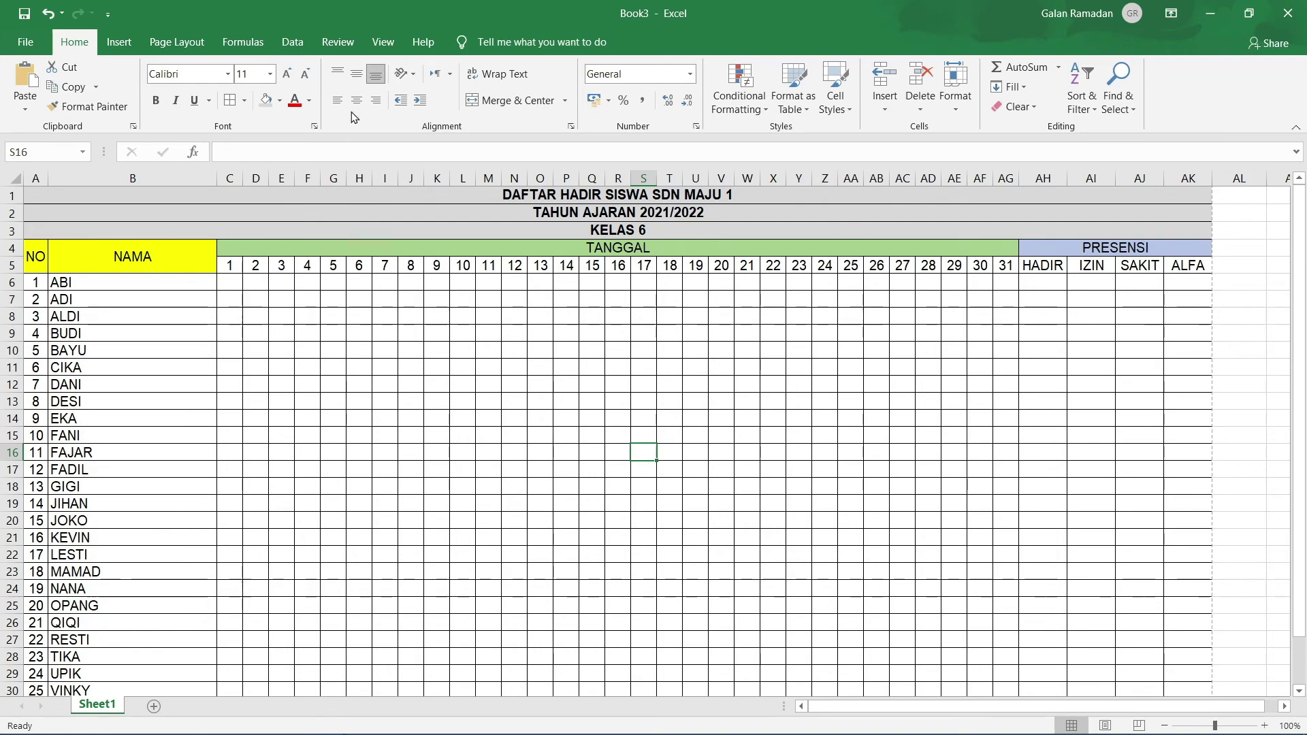
Check in Page Layout view how the extended list fits on the page, and return to Normal view
left_click(383, 41)
left_click(115, 86)
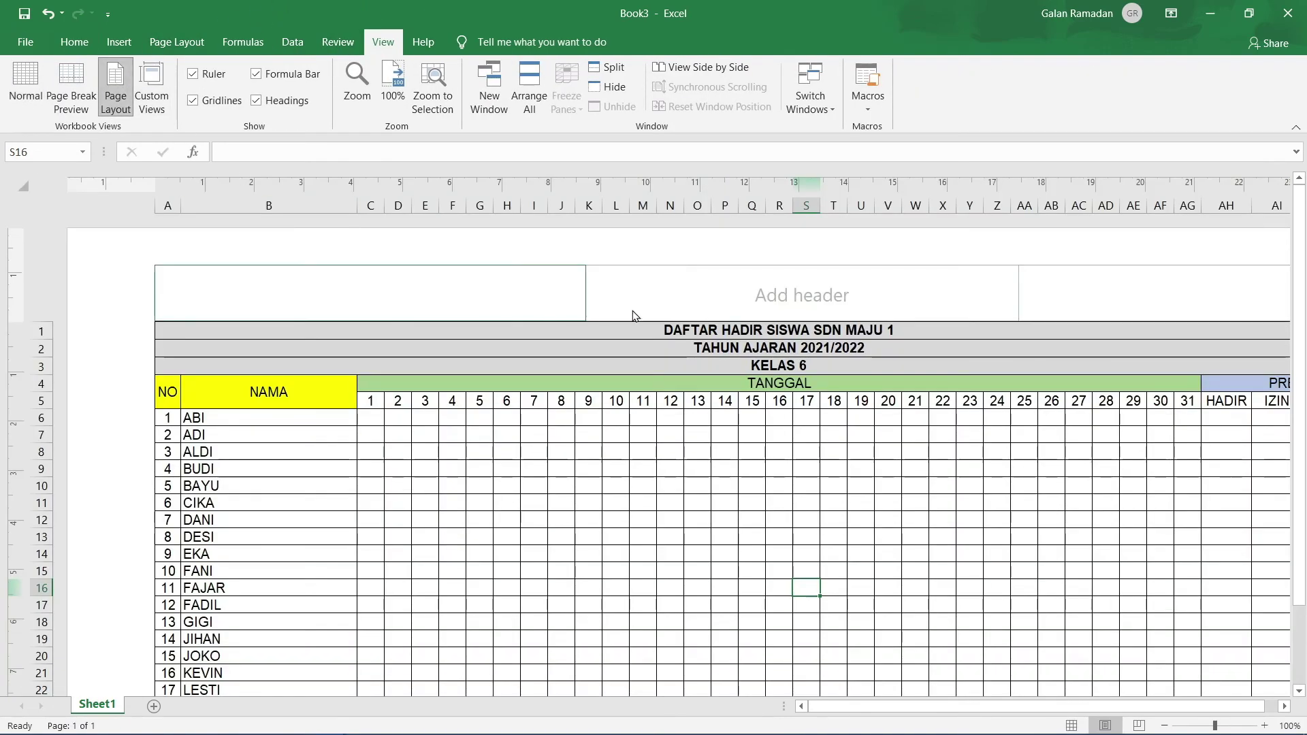
scroll(805, 490, "down", 7)
scroll(642, 513, "up", 11)
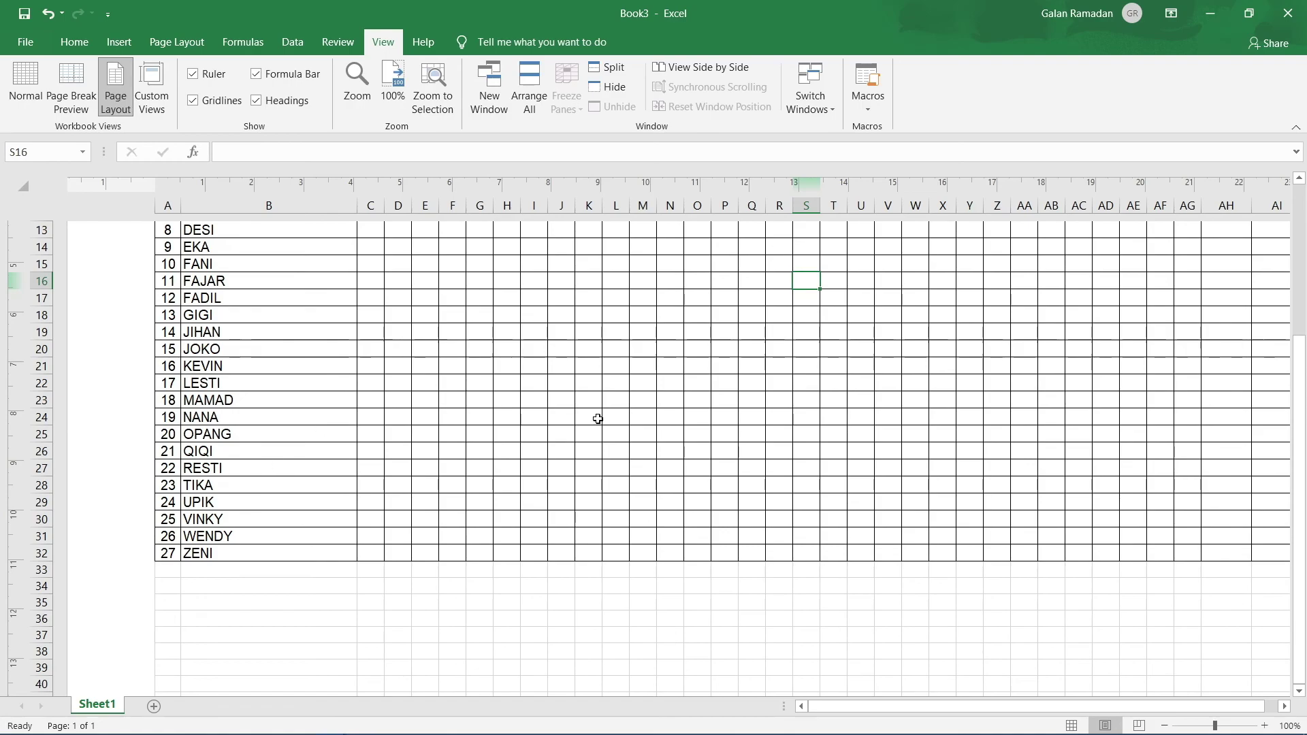
scroll(533, 544, "up", 3)
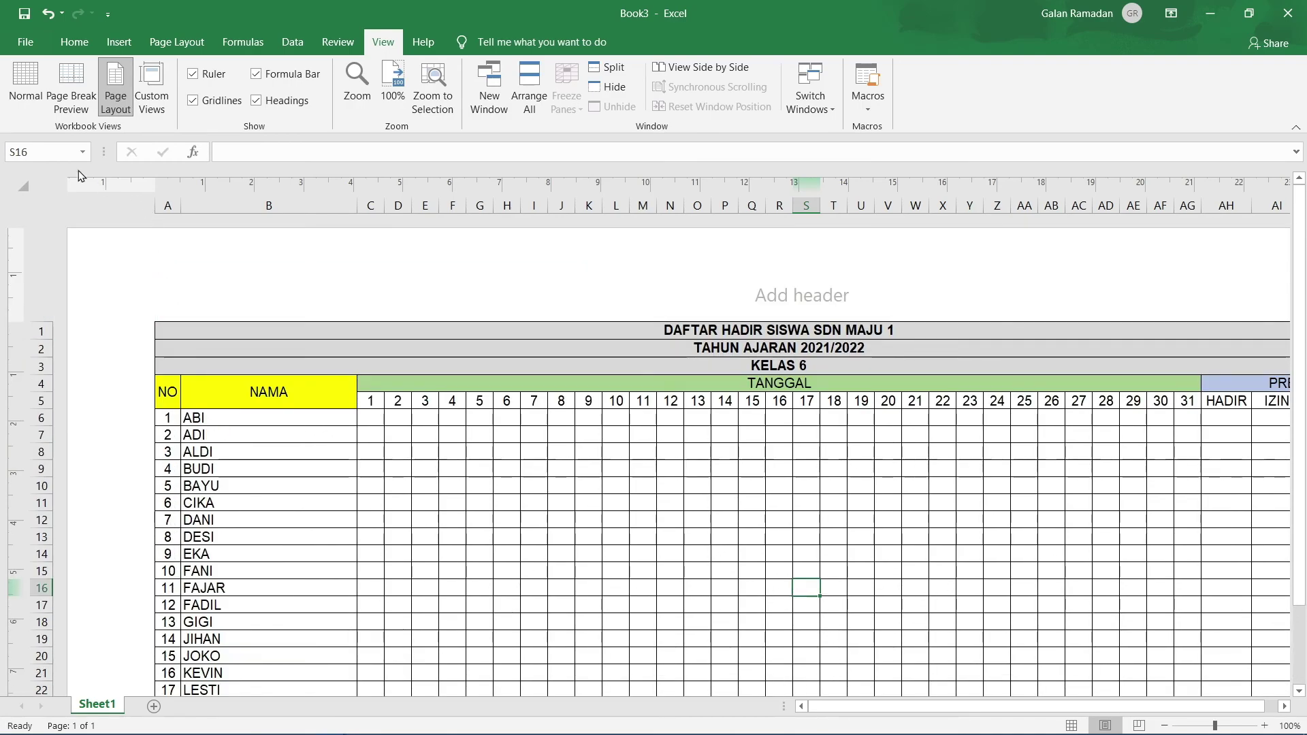
left_click(28, 83)
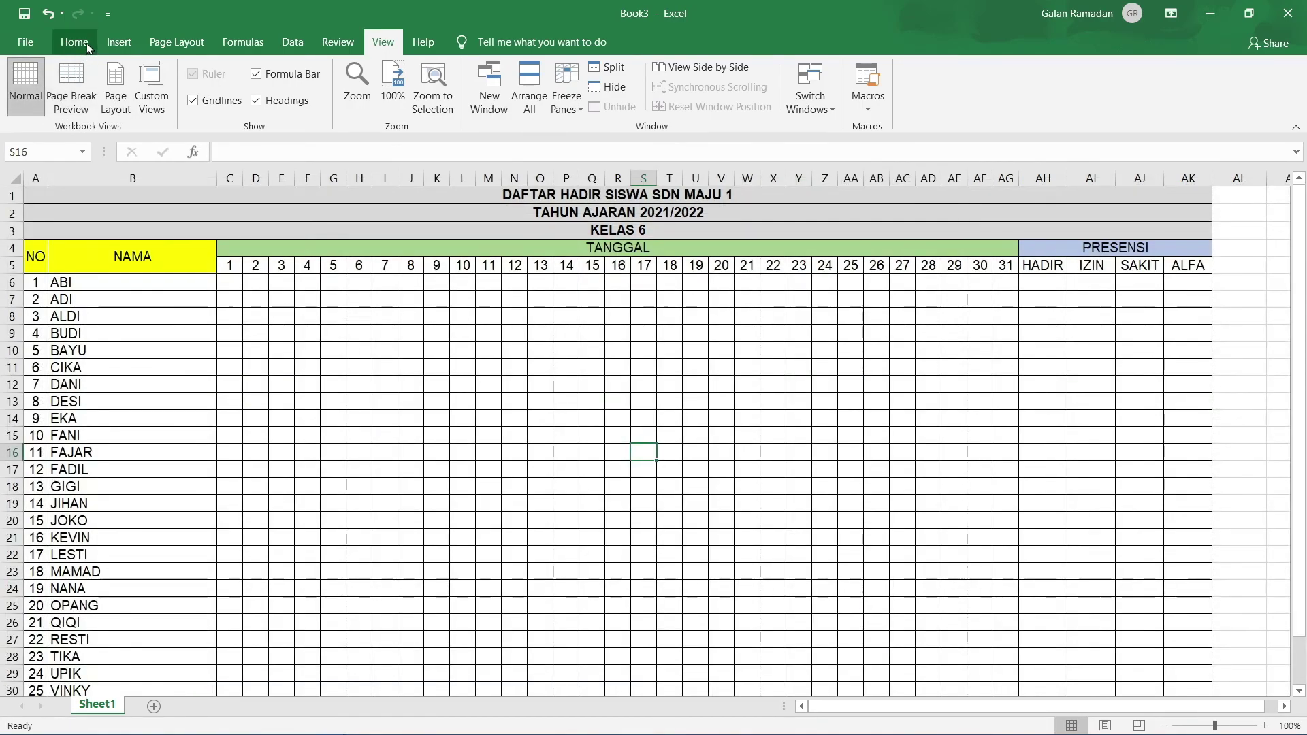
Open the print preview of the attendance list and set its scaling to Fit Sheet on One Page
left_click(78, 42)
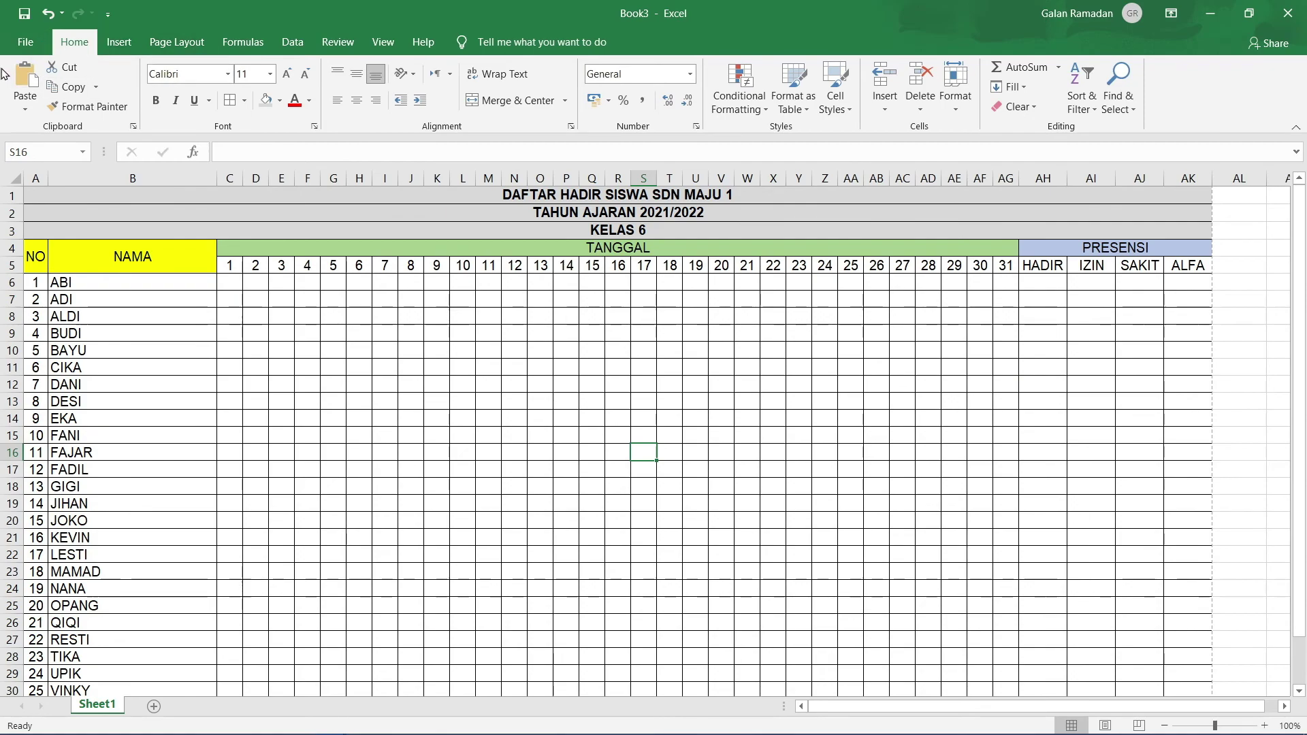
scroll(777, 367, "down", 3)
scroll(772, 364, "up", 3)
left_click(18, 42)
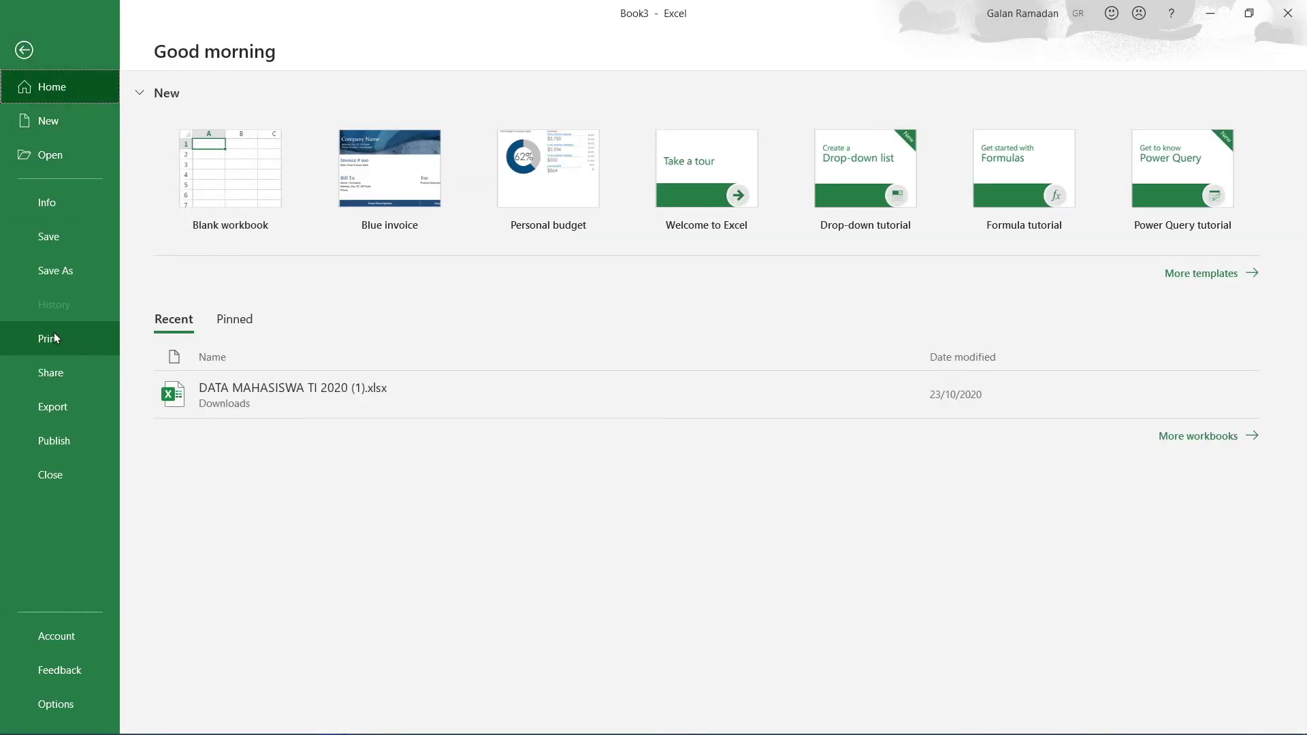
left_click(55, 332)
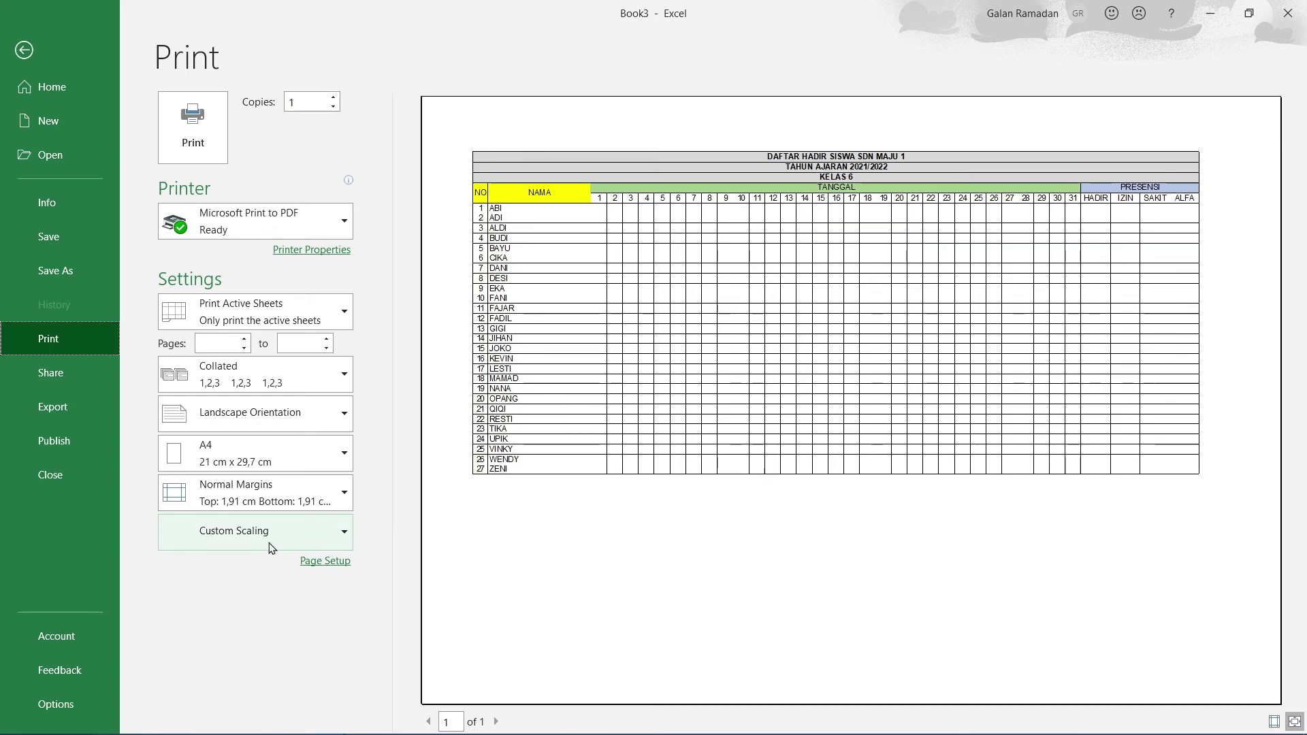
left_click(213, 538)
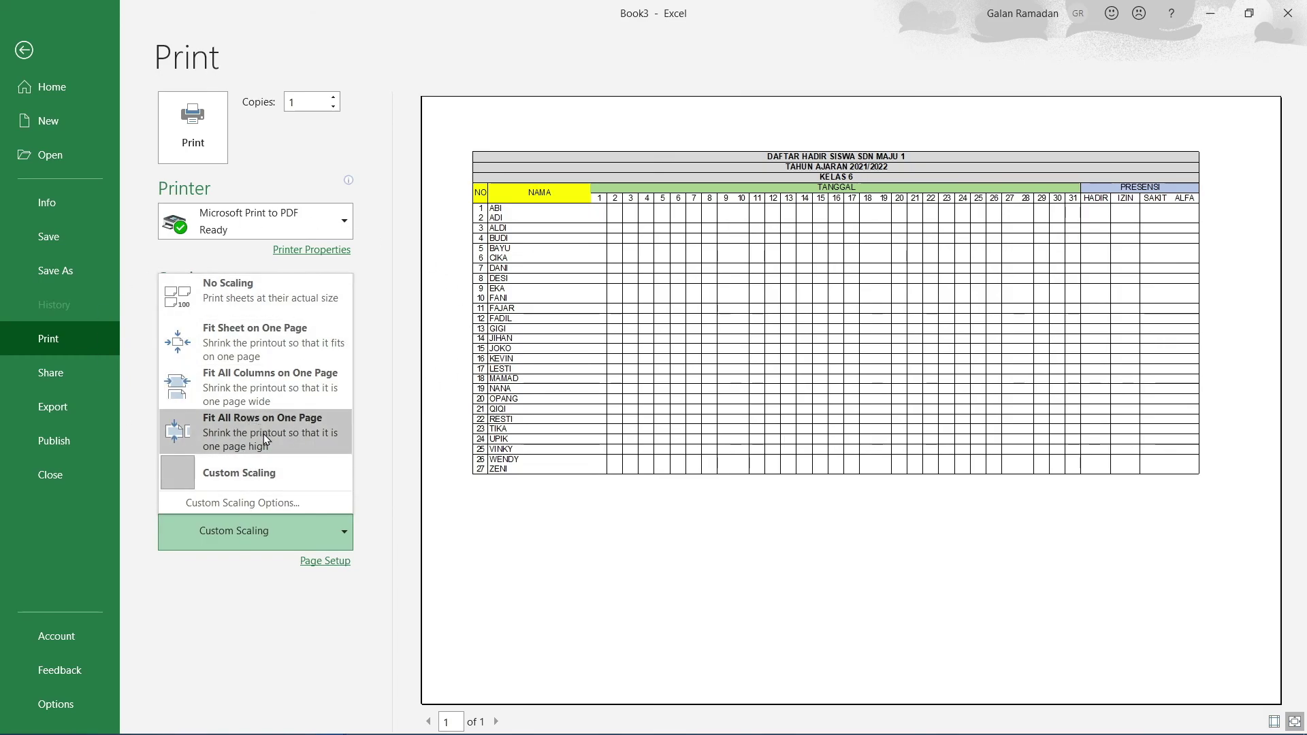
key("Escape")
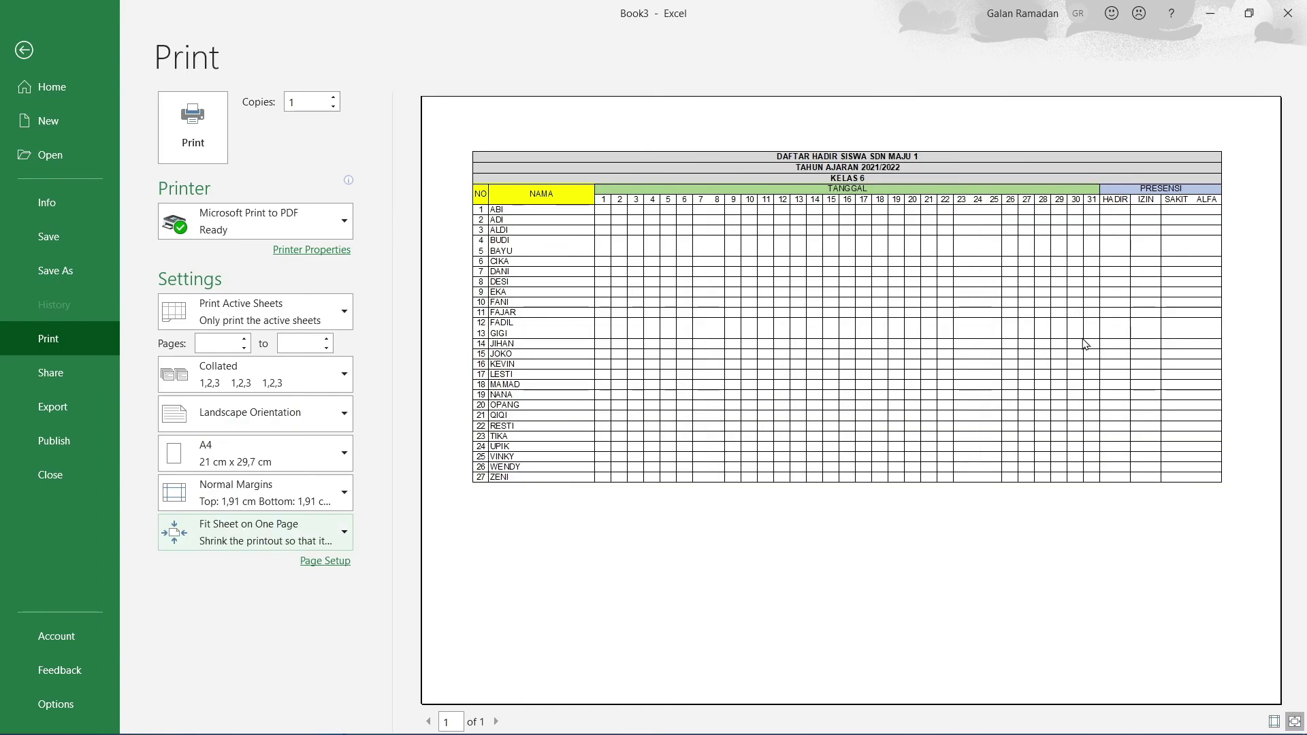
Try the Fit All Columns on One Page and Fit All Rows on One Page scalings, checking the resulting pages in the preview
left_click(269, 529)
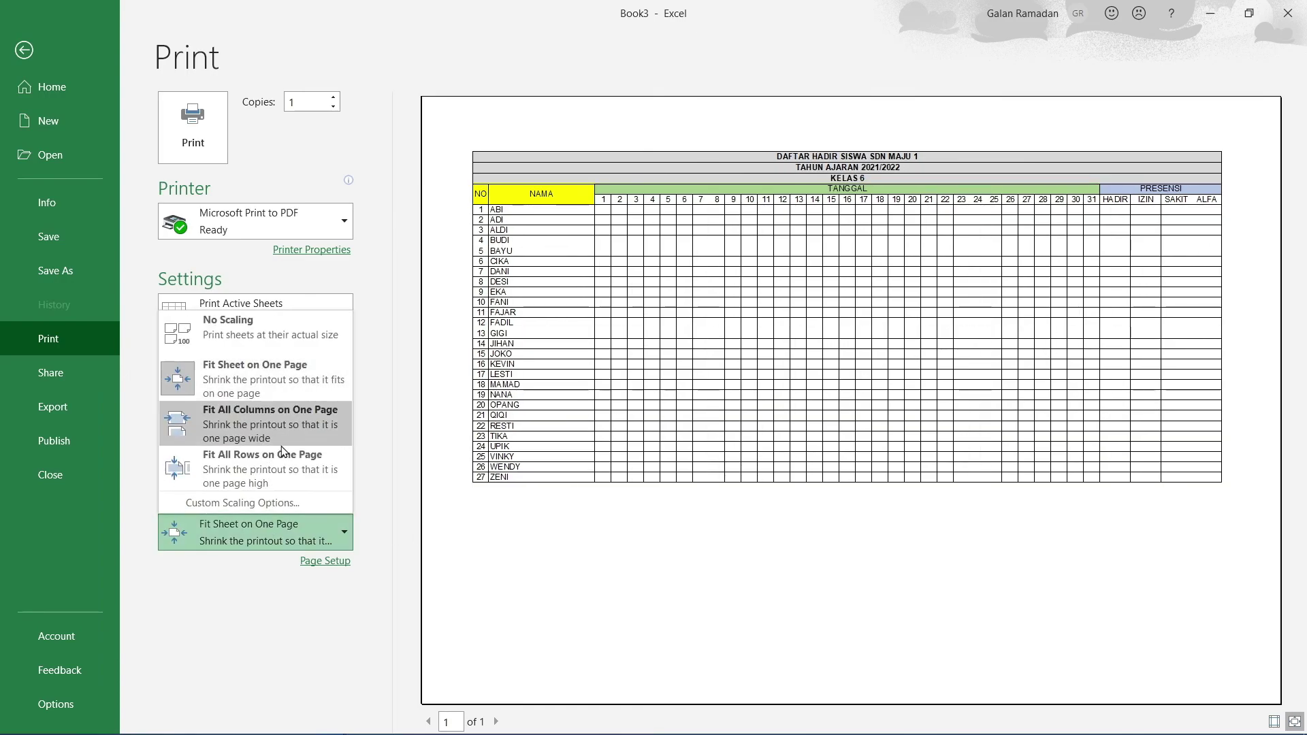
left_click(279, 444)
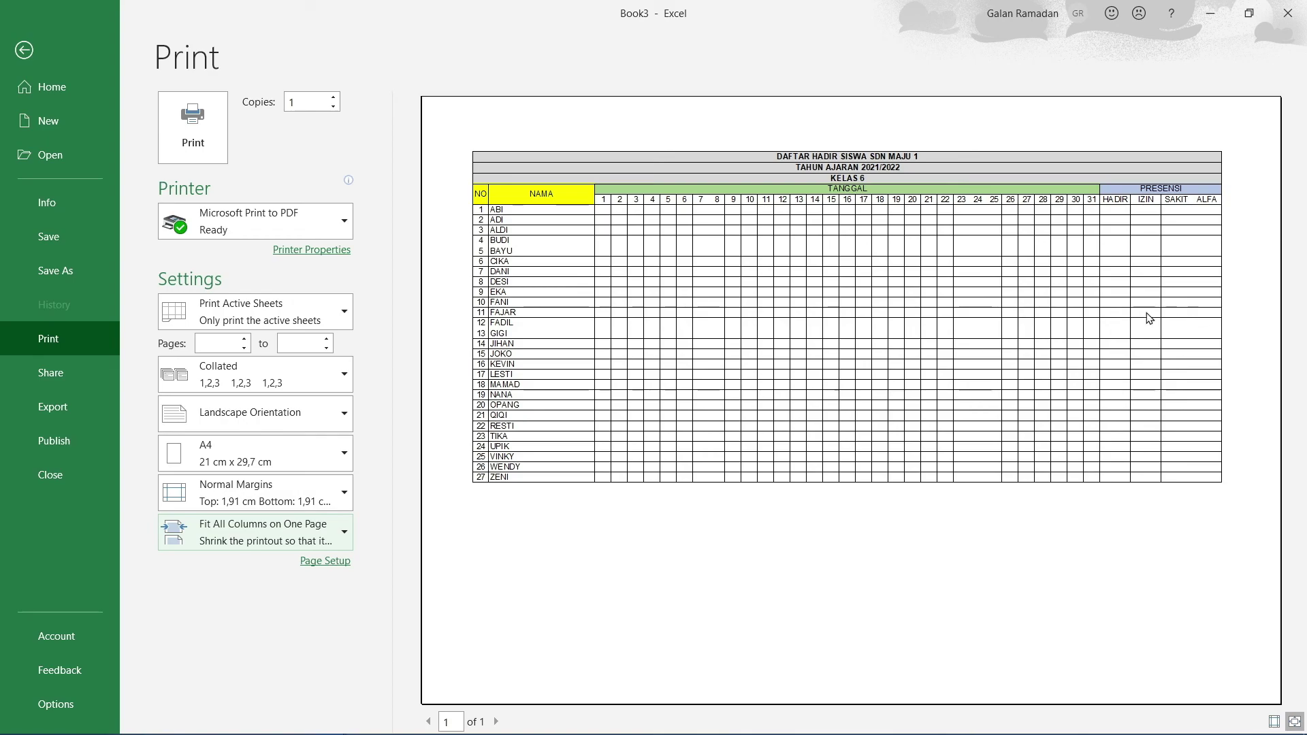
left_click(224, 531)
left_click(238, 473)
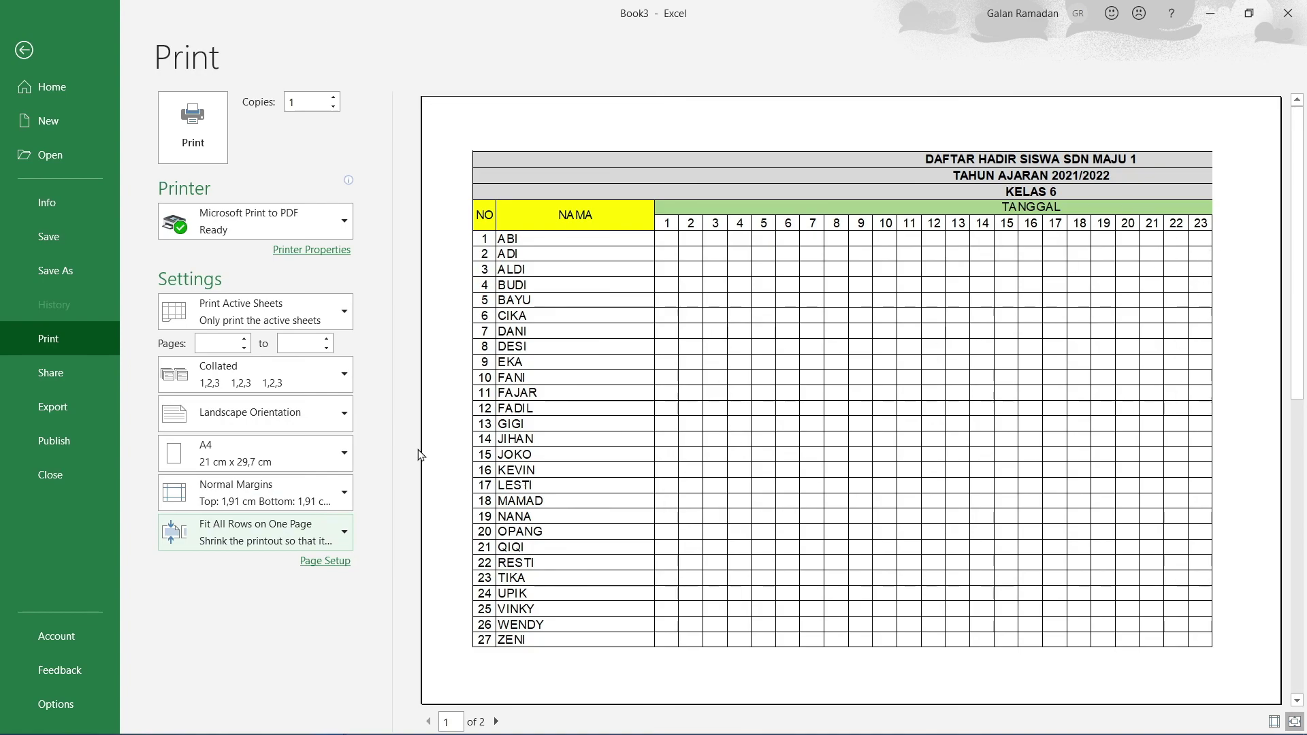
left_click(496, 721)
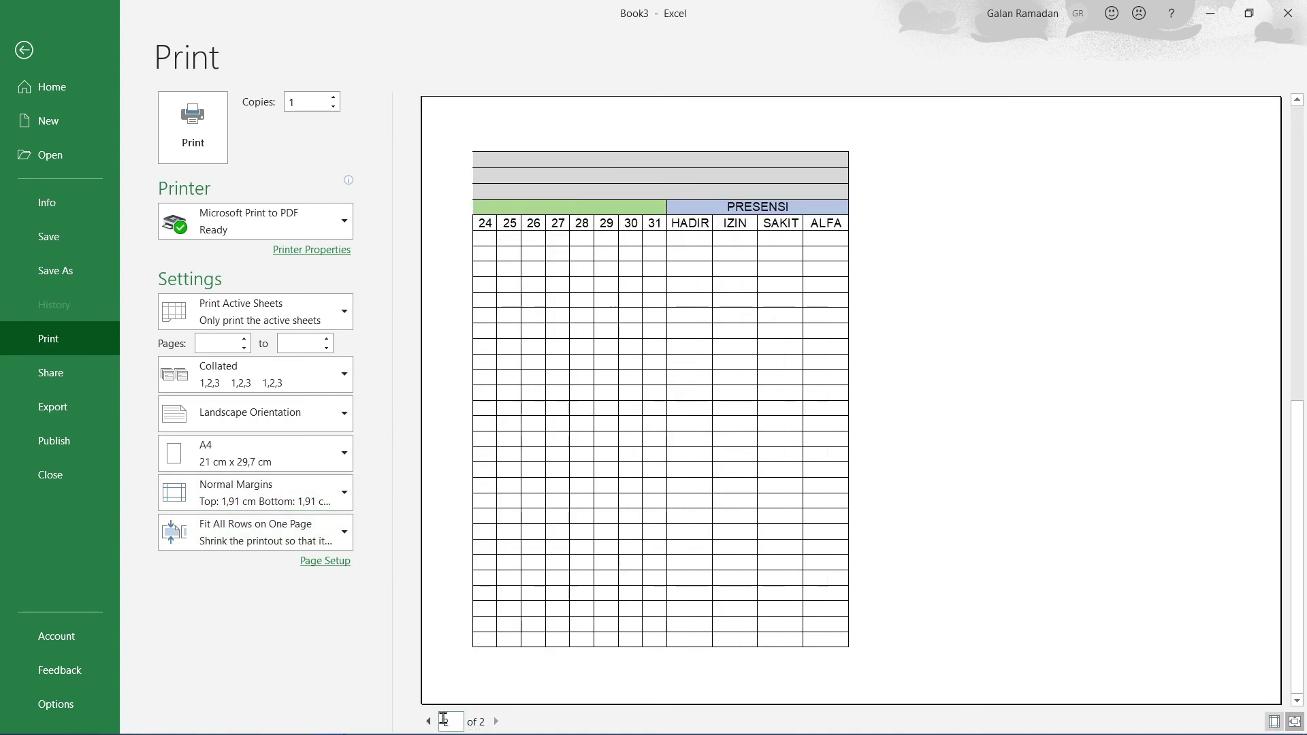
left_click(429, 720)
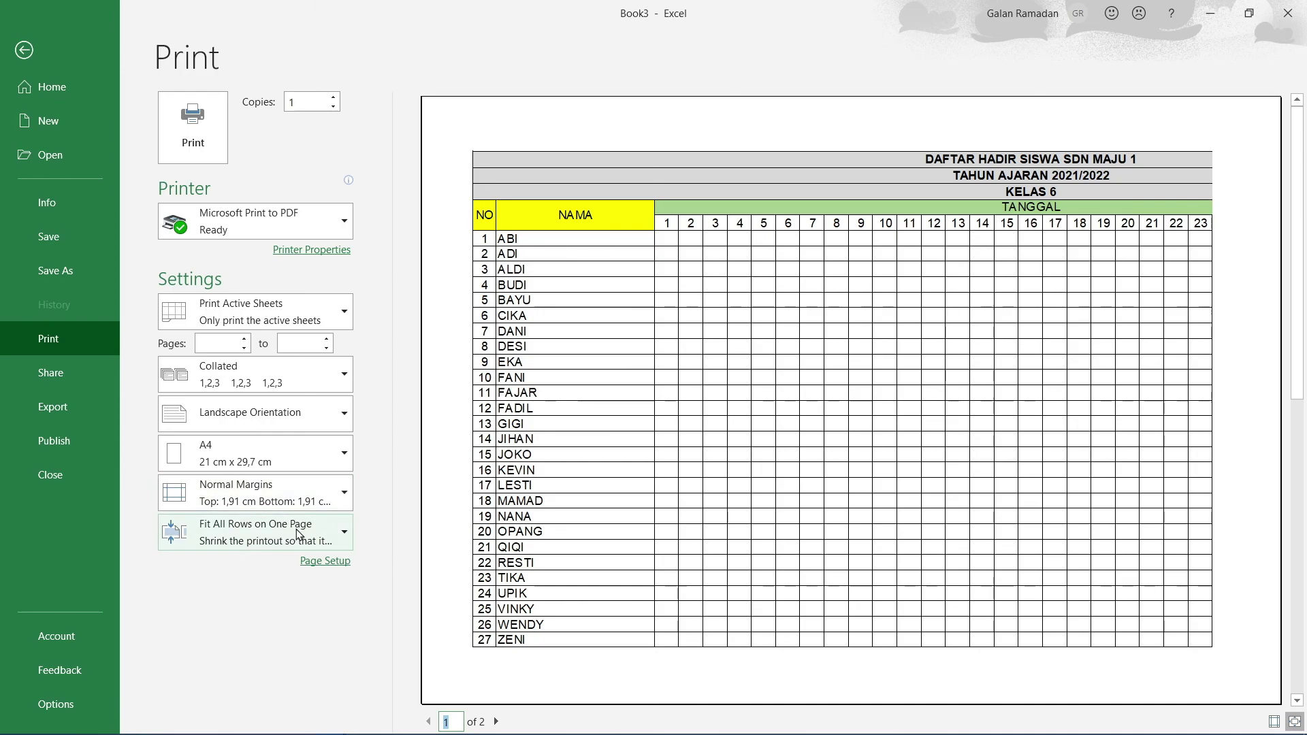
Set the print scaling back to Fit Sheet on One Page after another try of Fit All Columns on One Page, and return to the worksheet
left_click(298, 531)
left_click(297, 418)
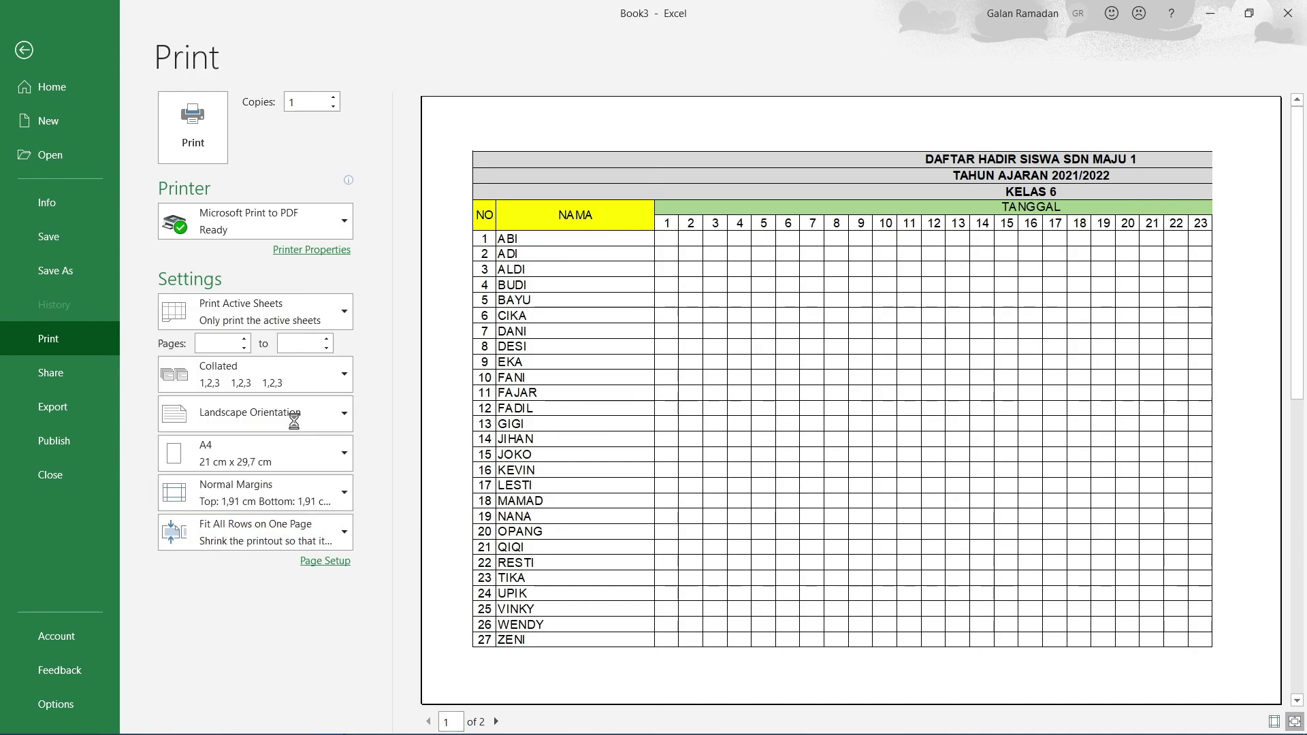
left_click(218, 538)
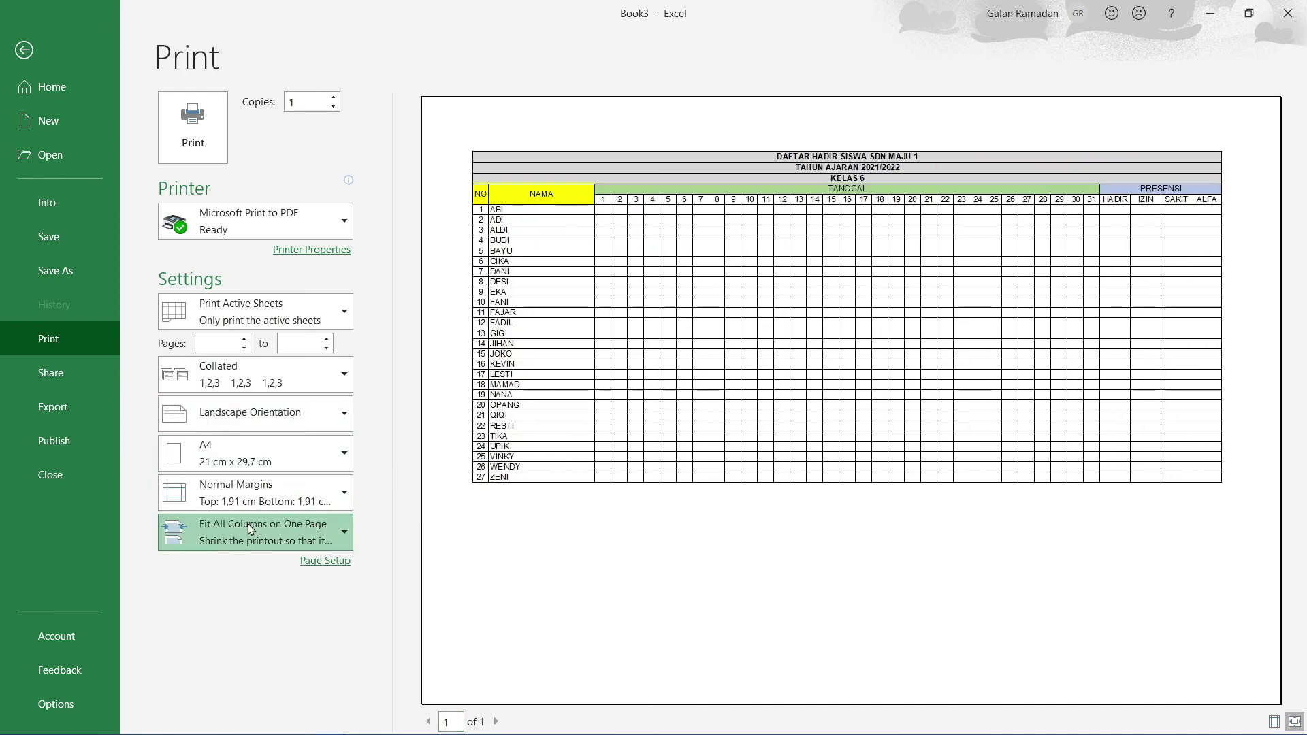
left_click(276, 387)
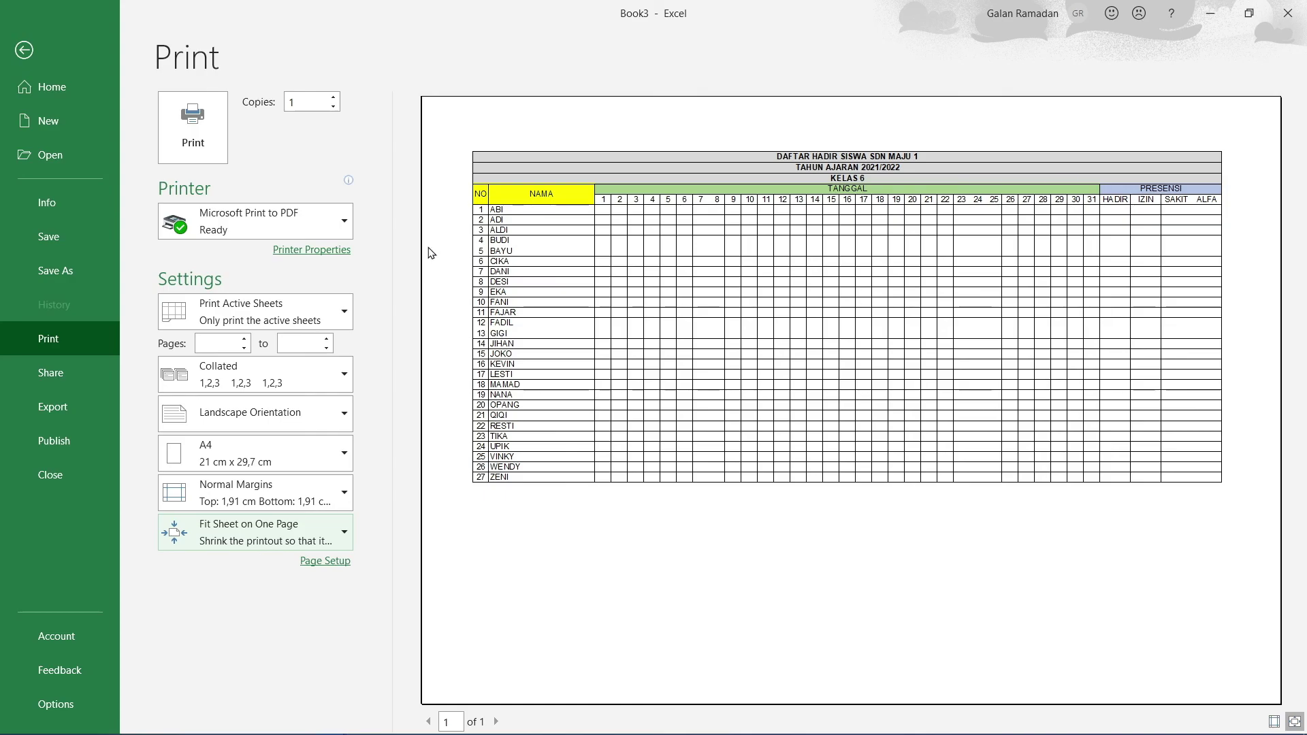
key("Escape")
scroll(287, 452, "down", 1)
left_click(288, 451)
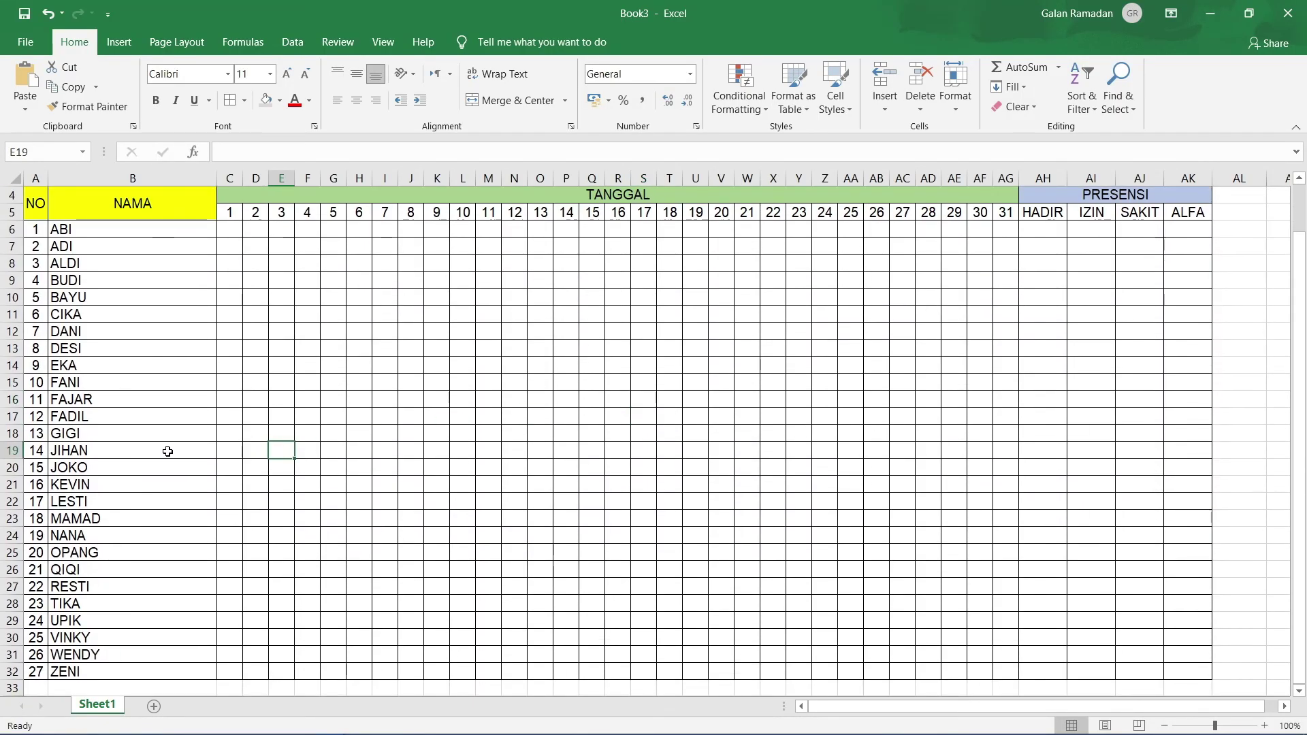
left_click_drag(229, 433, 1046, 441)
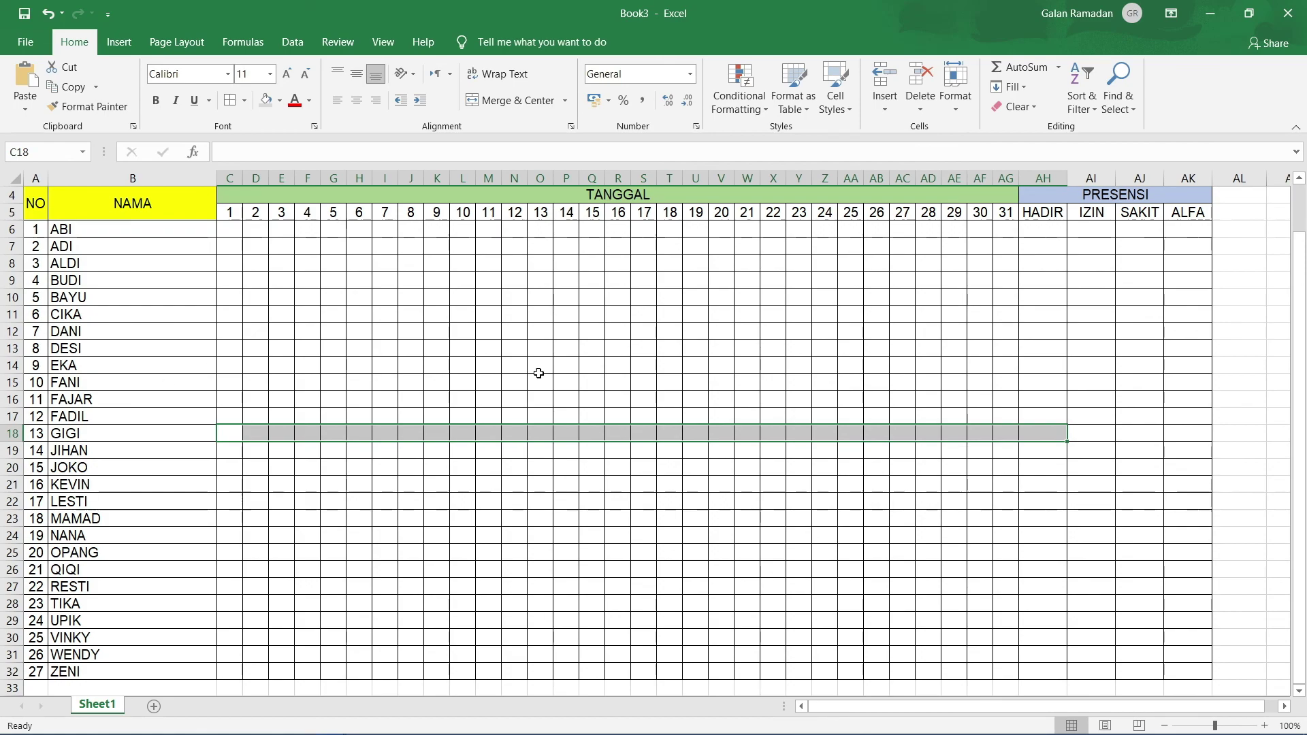
left_click(406, 360)
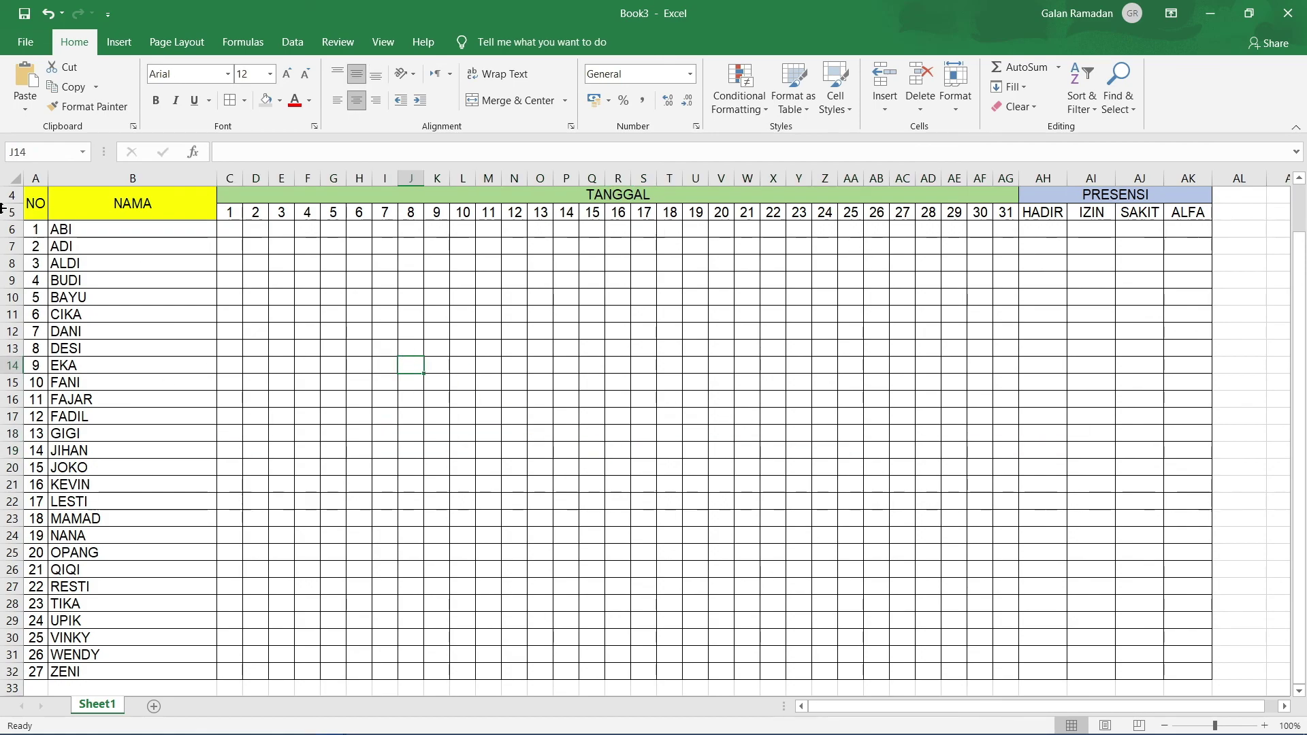
Look through the available printers in the print settings, keeping Microsoft Print to PDF selected
left_click(26, 42)
left_click(53, 338)
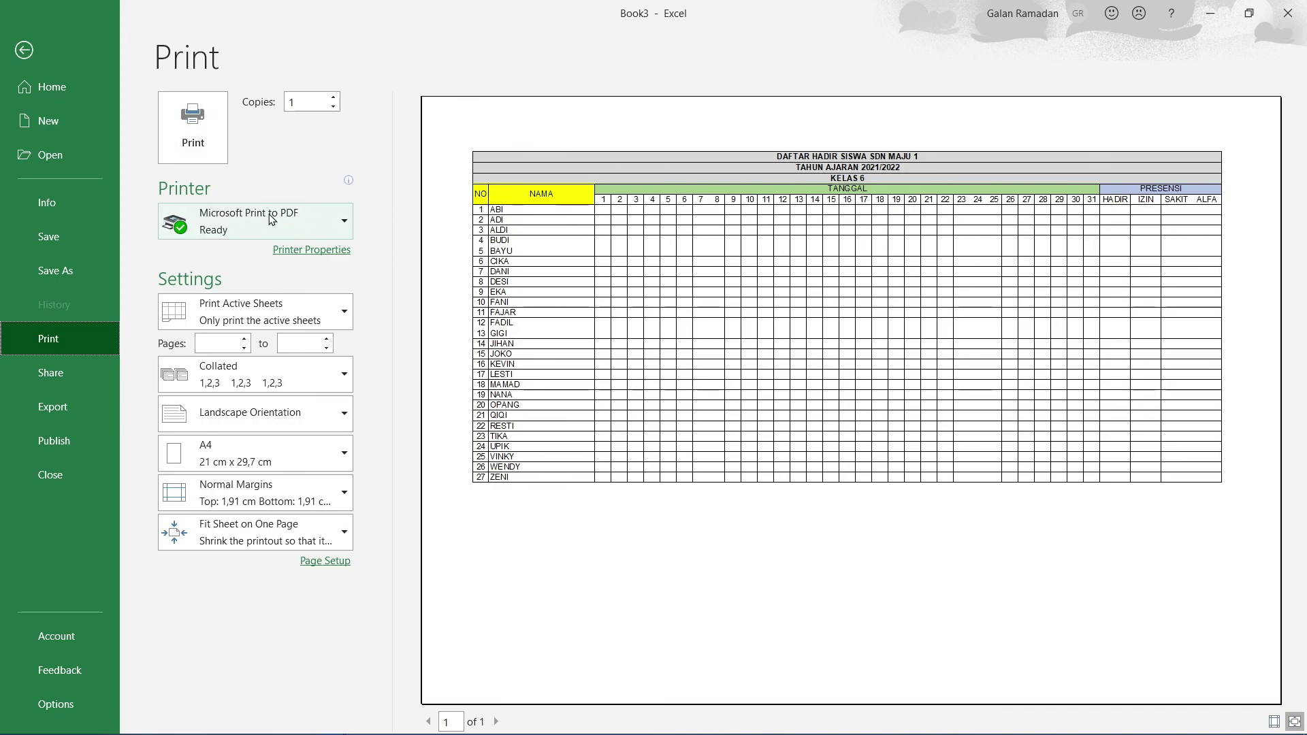
left_click(299, 215)
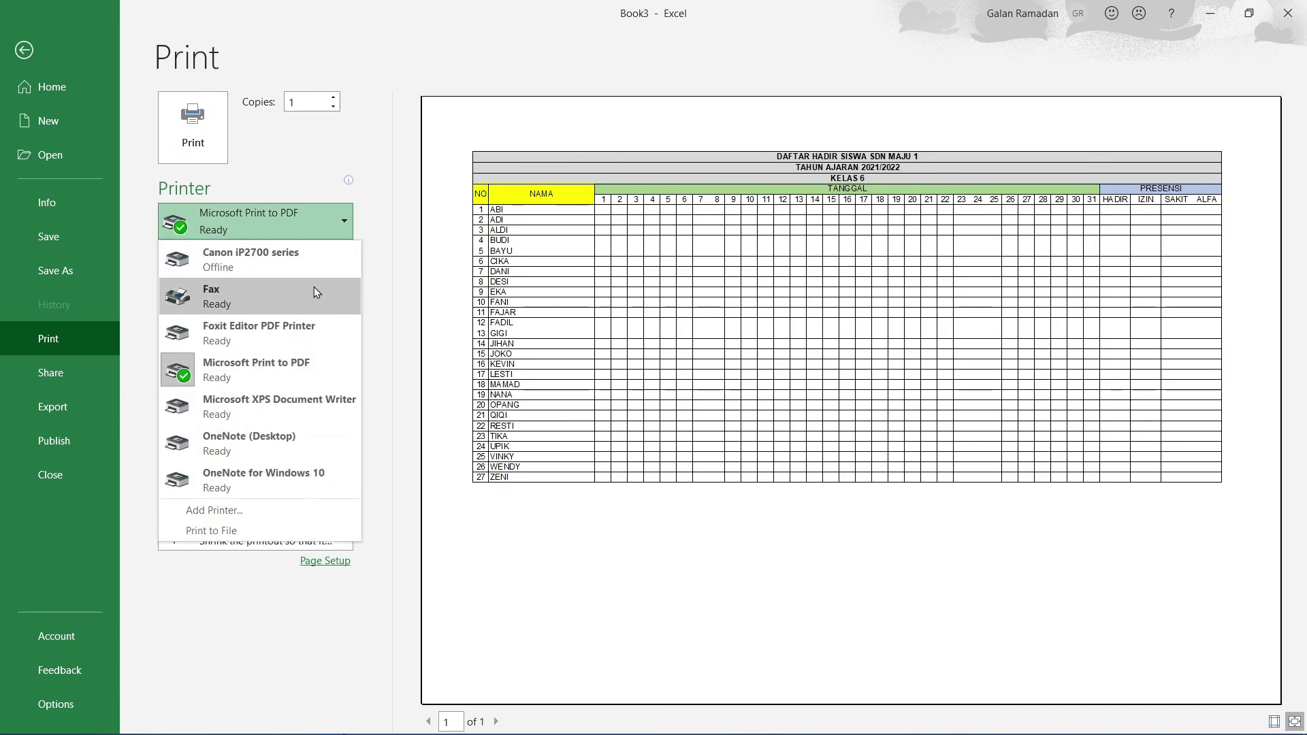
left_click(316, 207)
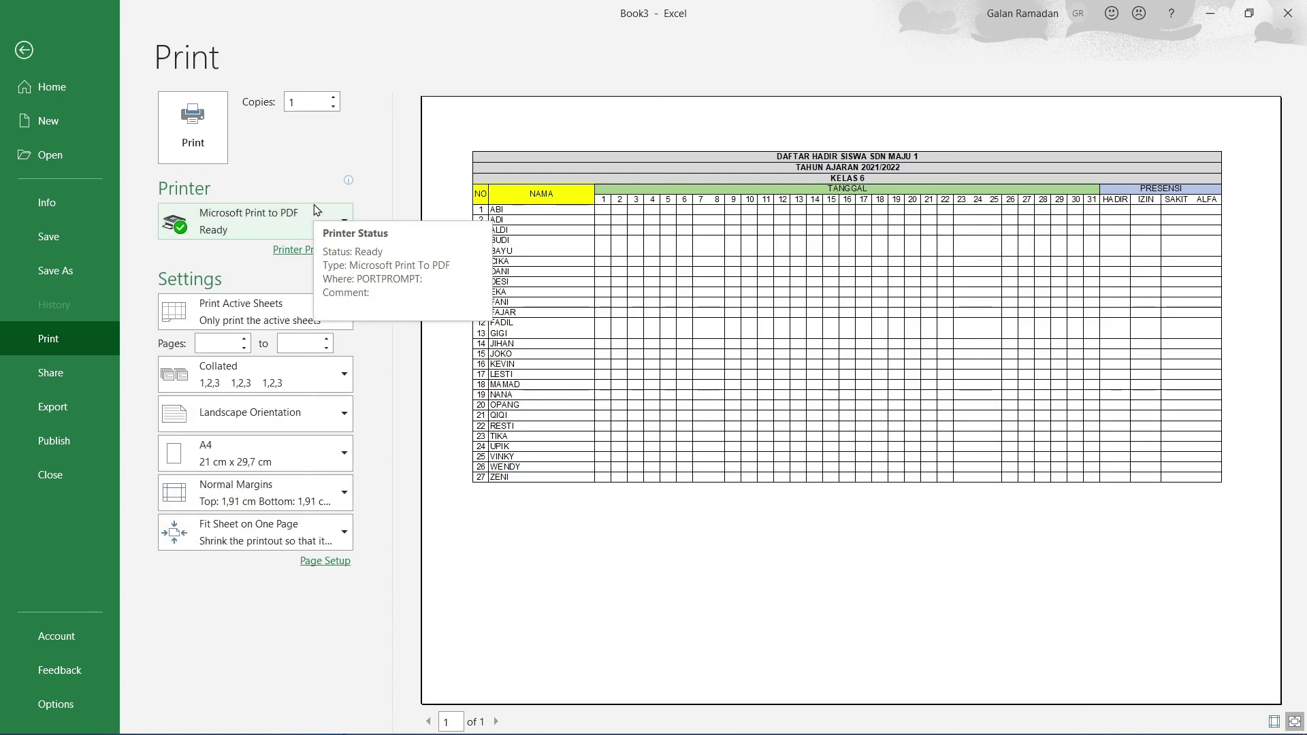